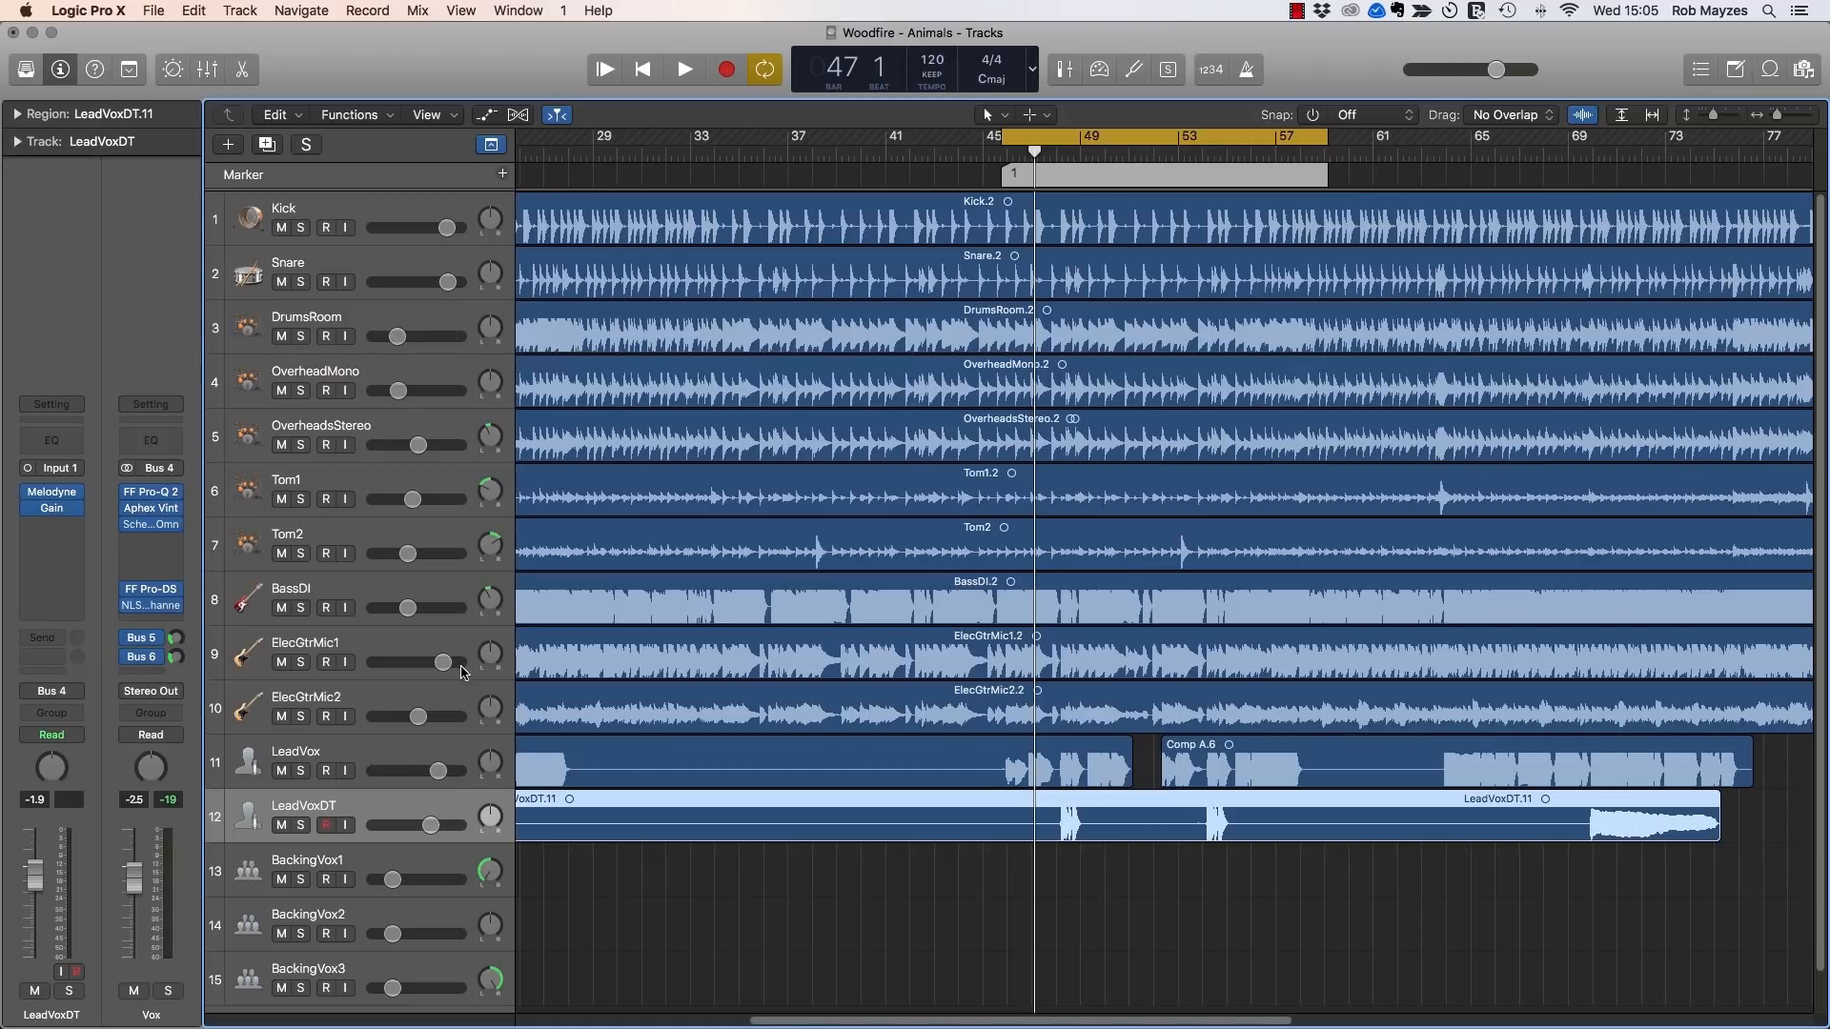
# Step: Select the LeadVox track, audition it from bar 46 and examine its two vocal regions up close
pyautogui.click(452, 741)
pyautogui.press('a')
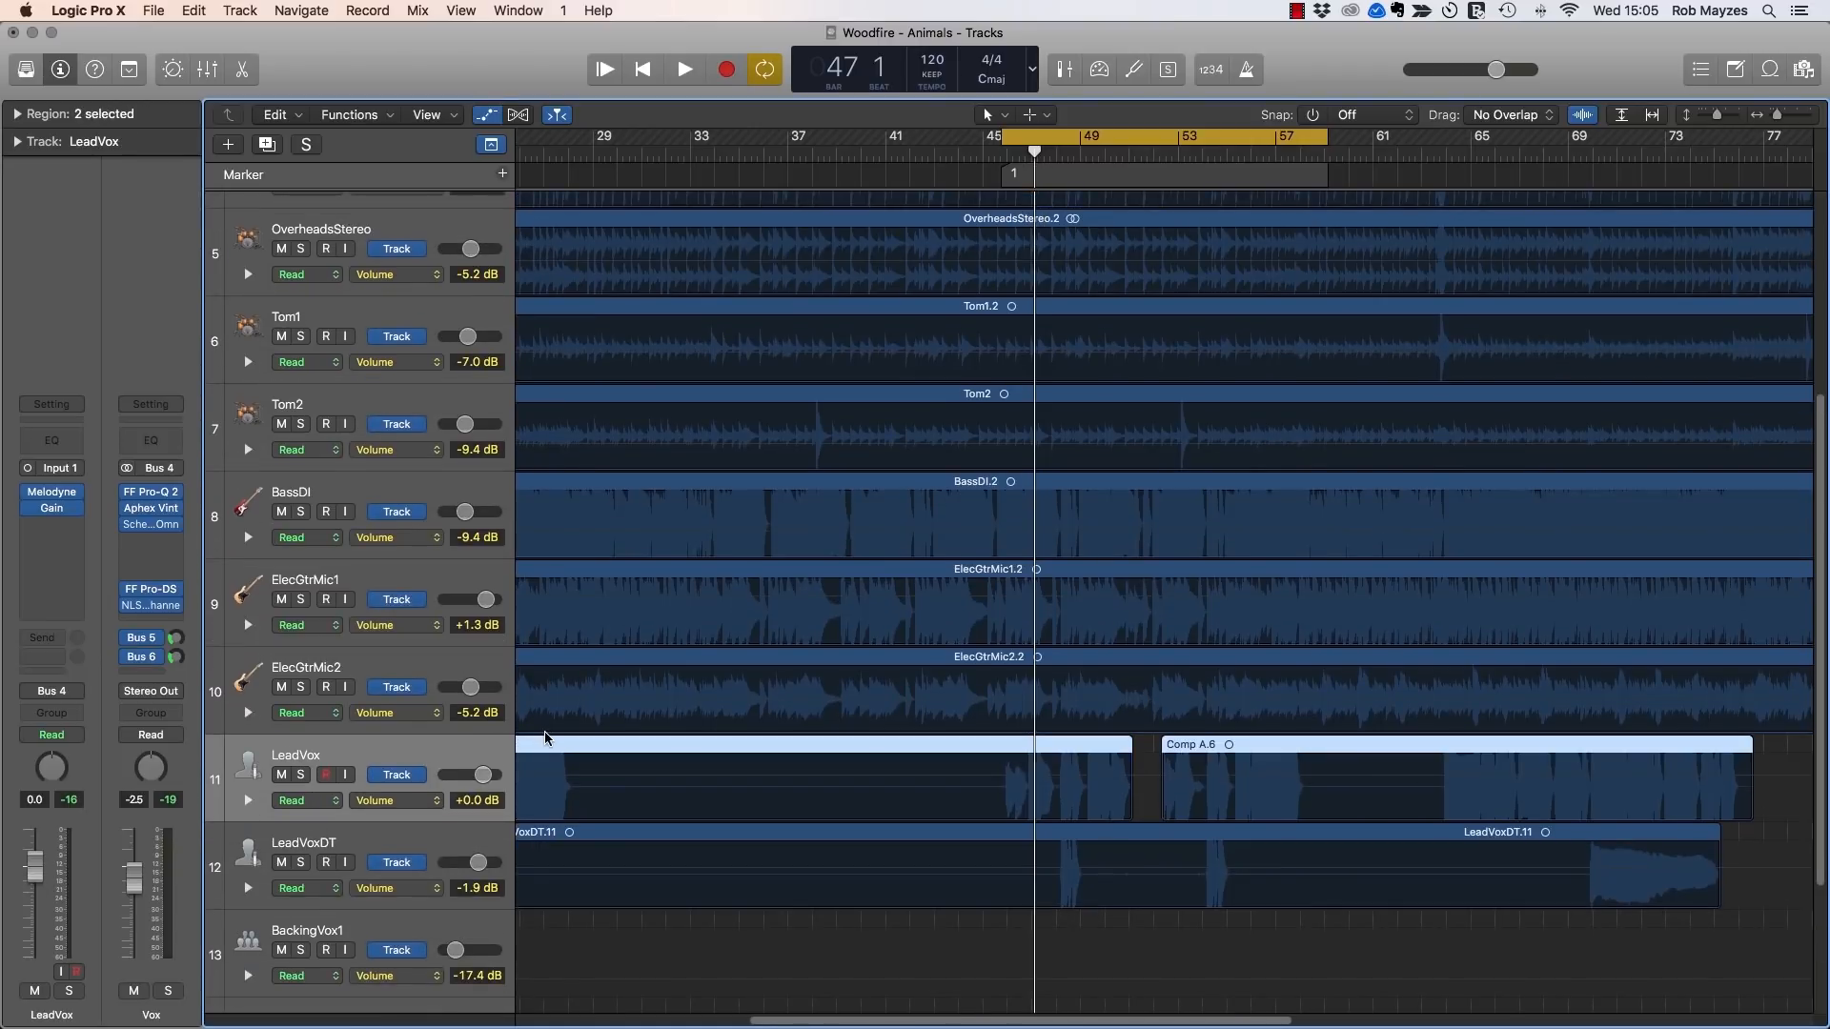
pyautogui.press('a')
pyautogui.press('space')
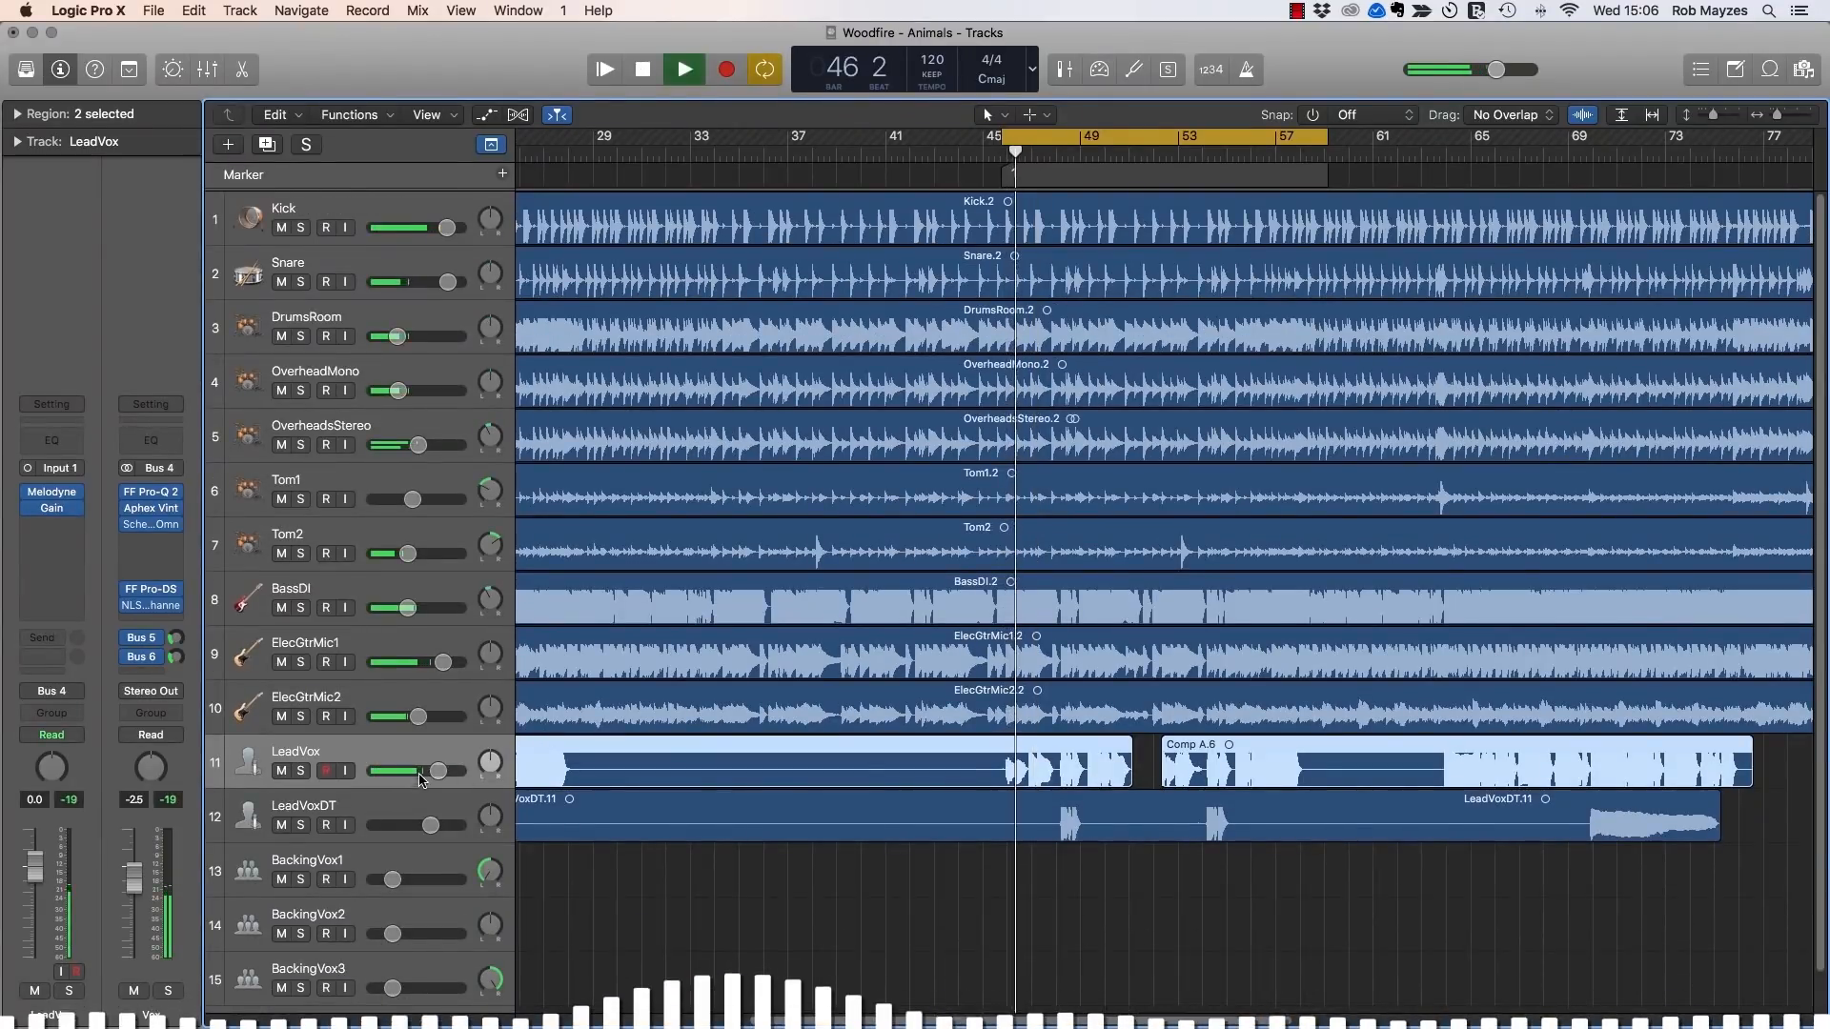
pyautogui.scroll(-1, 809, 720)
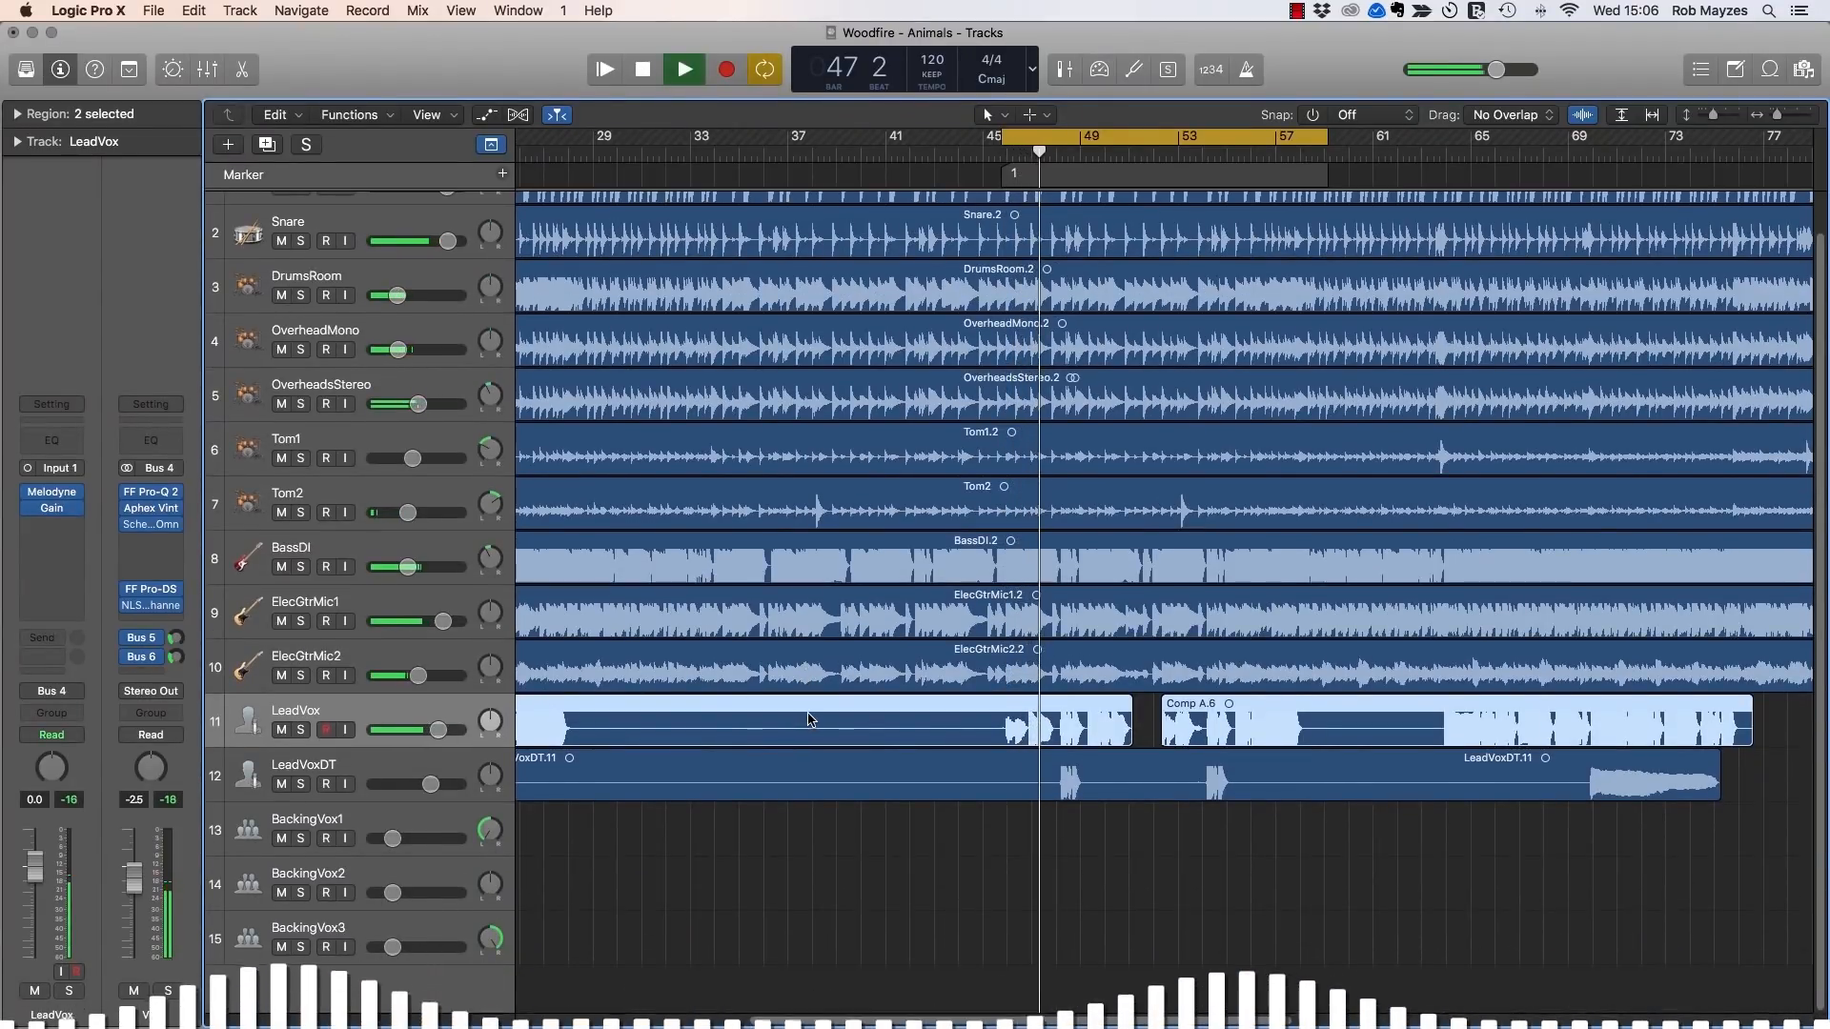
pyautogui.press('z')
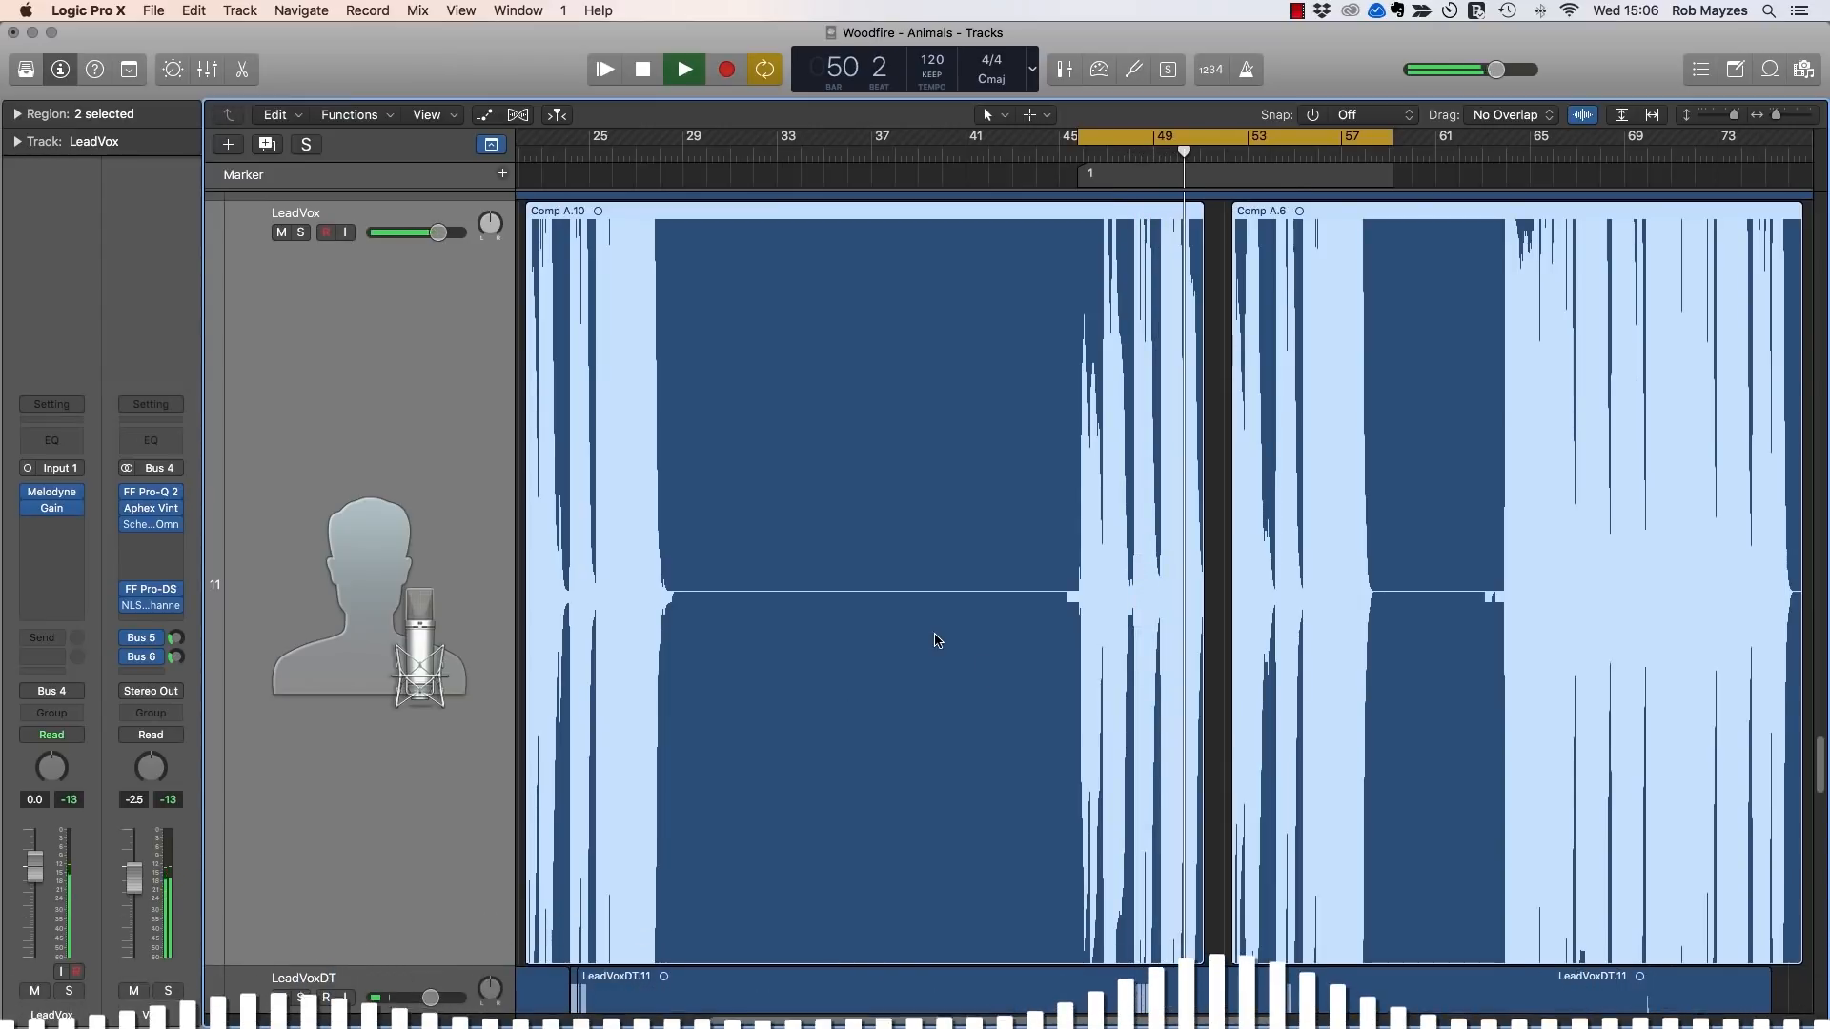
pyautogui.press('space')
pyautogui.press('super+Right')
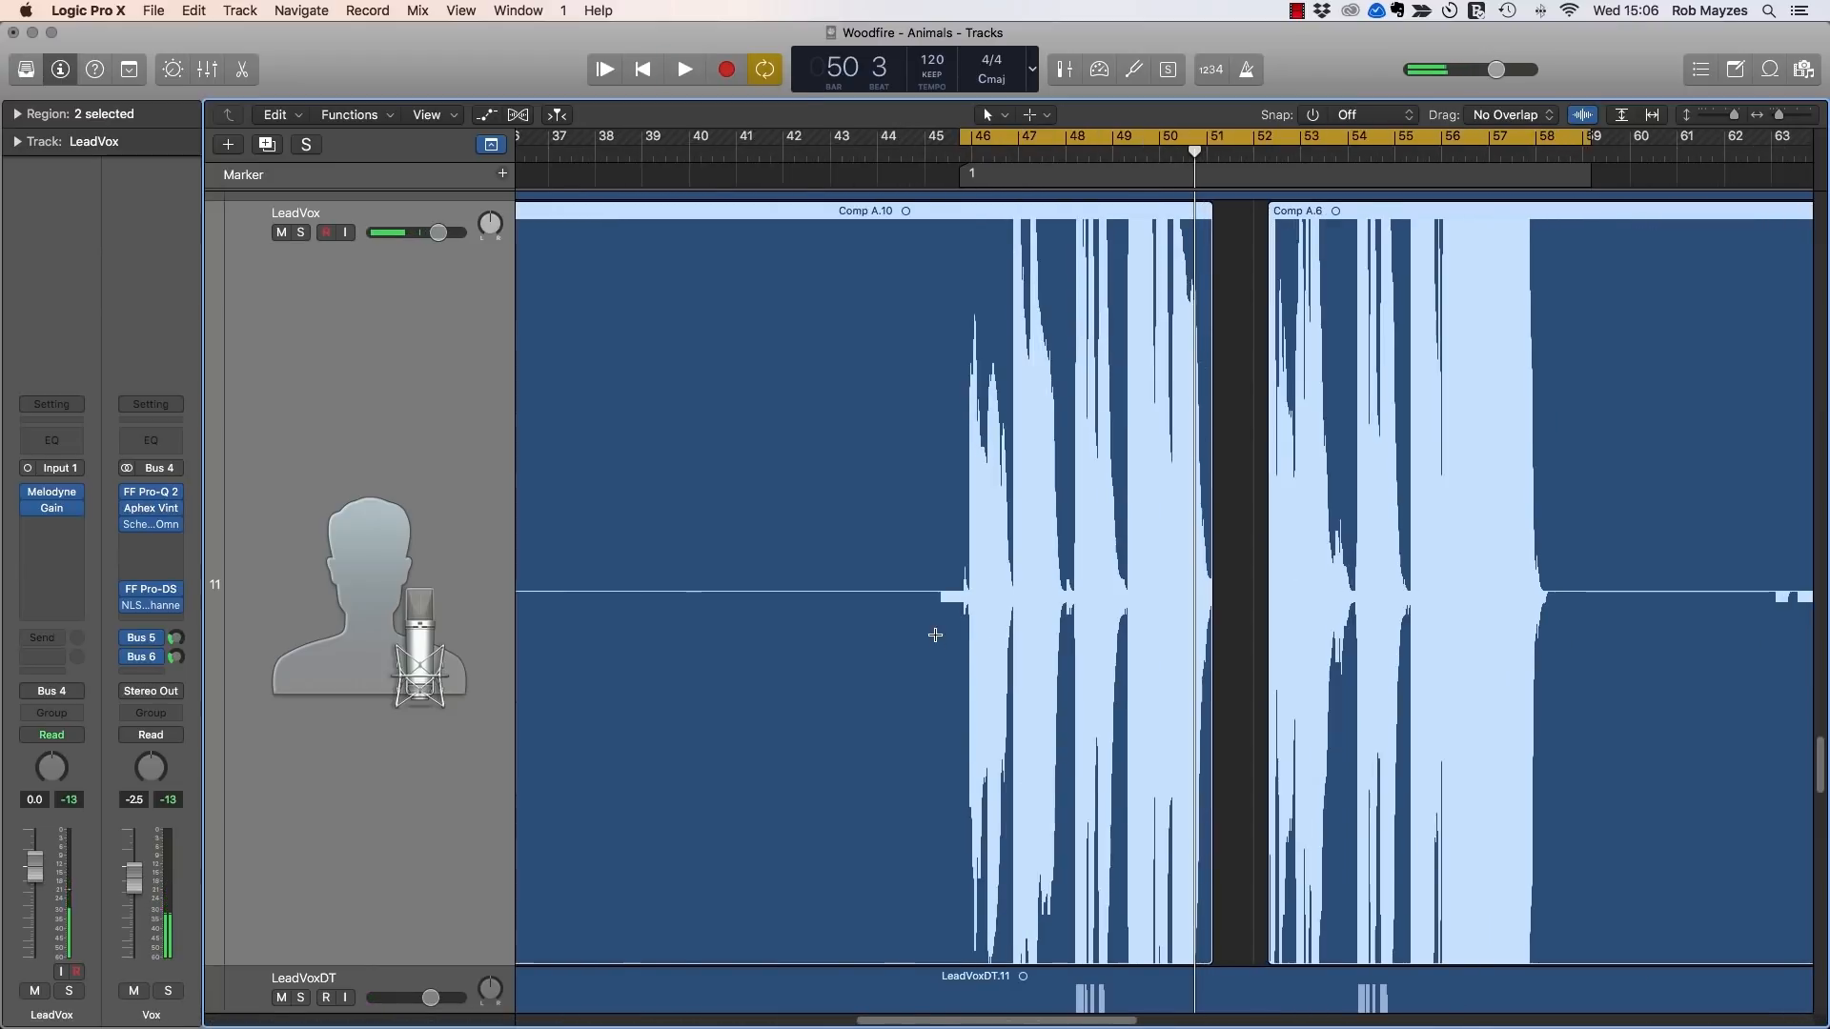
pyautogui.press('super+Right')
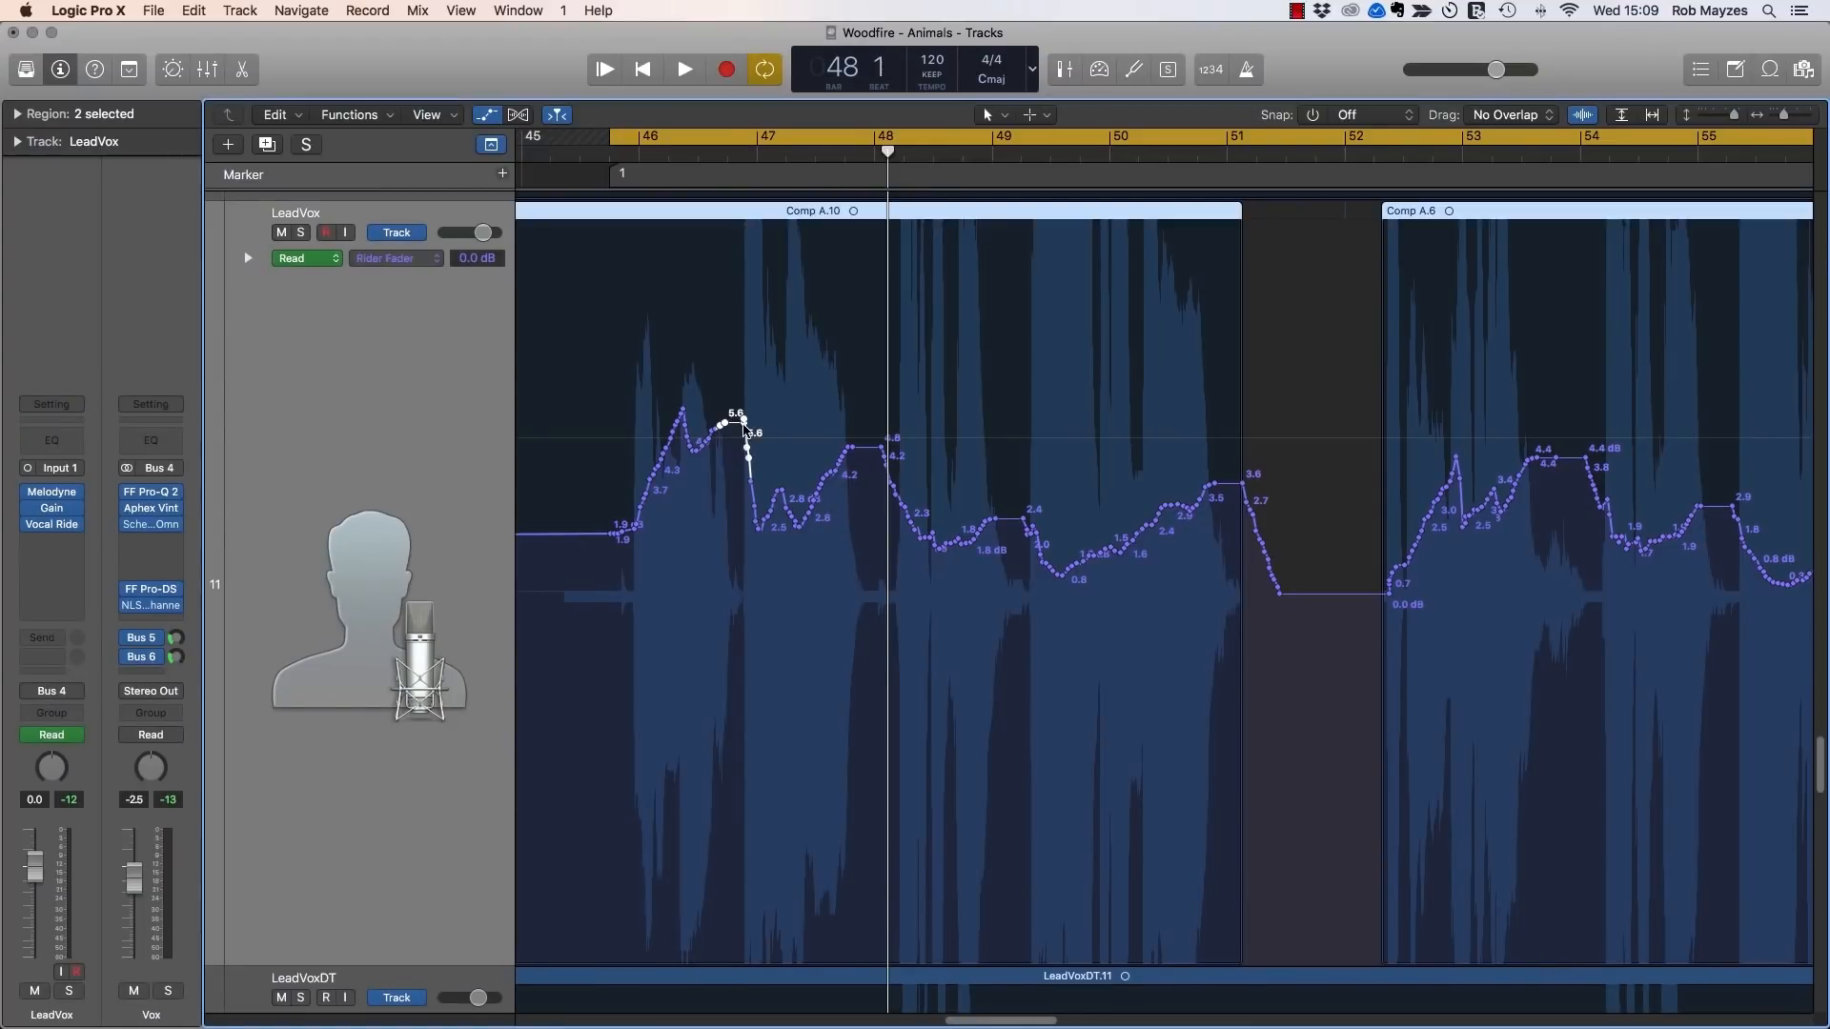
# Step: Lower the Rider Fader automation points just before bar 47 on LeadVox to about 3.6 dB and play the result
pyautogui.moveTo(740, 427); pyautogui.dragTo(738, 452)
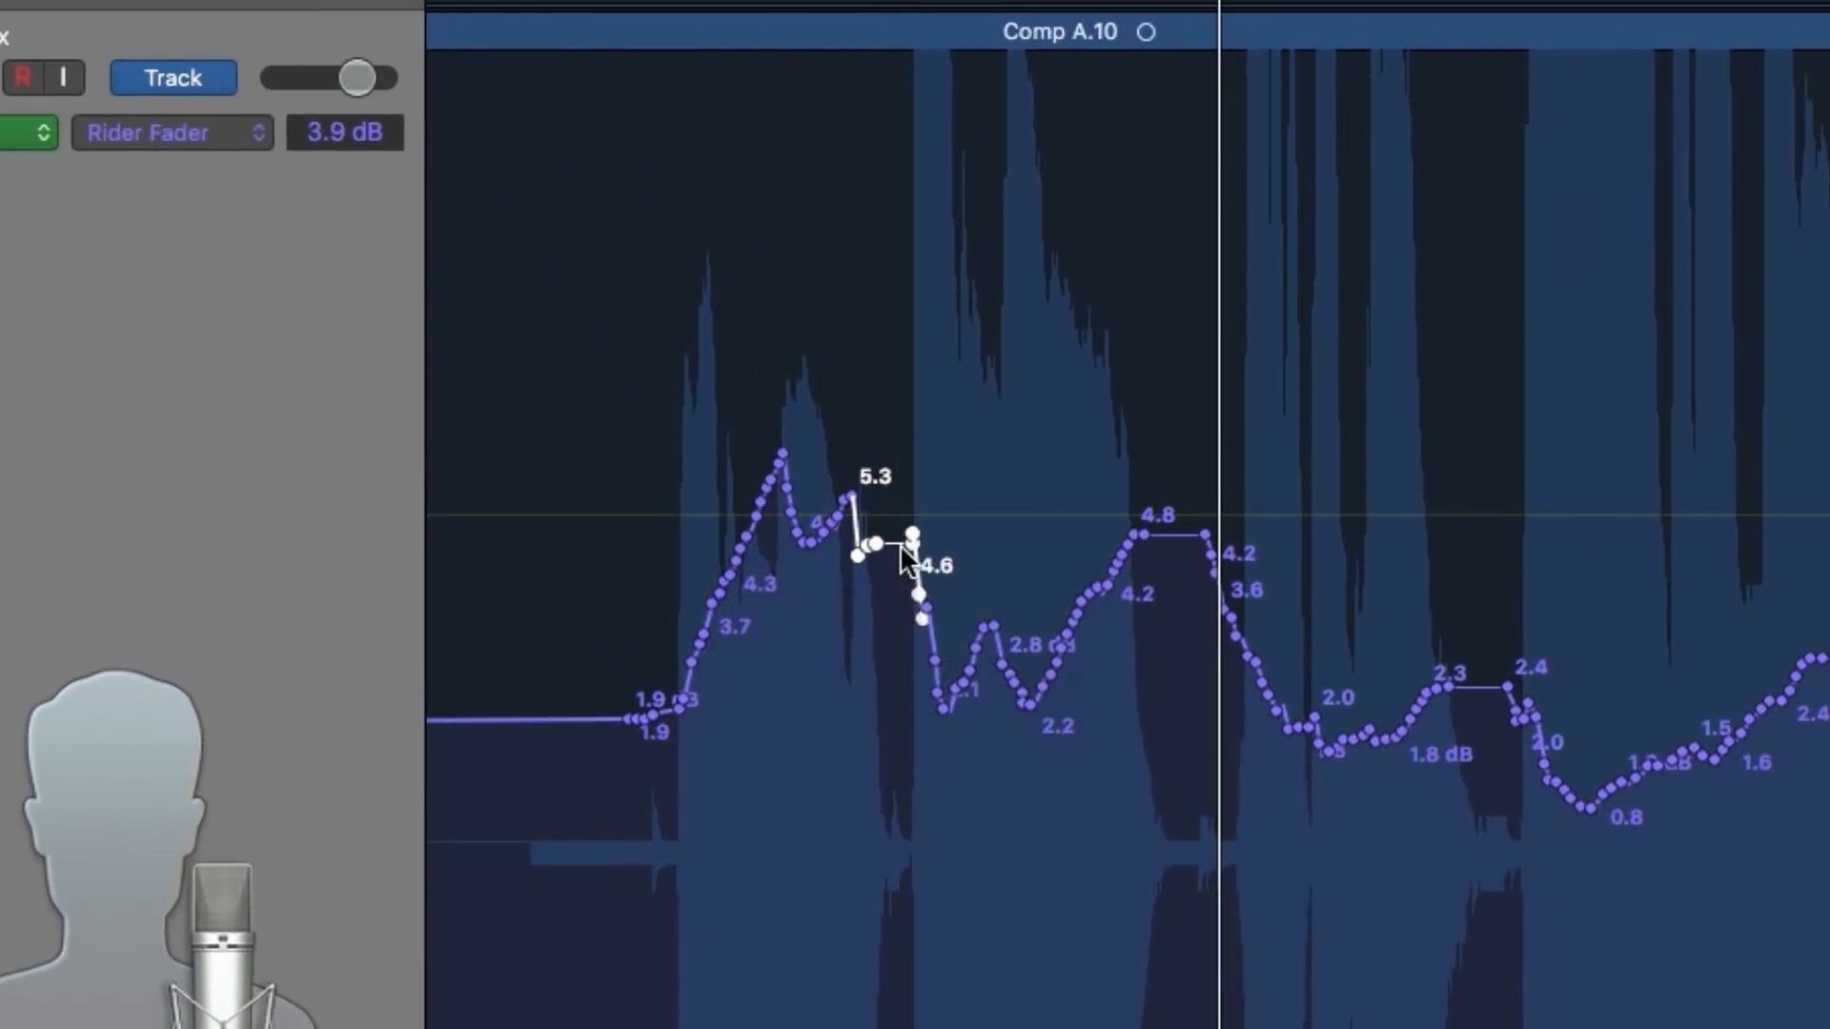
pyautogui.moveTo(848, 489); pyautogui.dragTo(903, 599)
pyautogui.press('space')
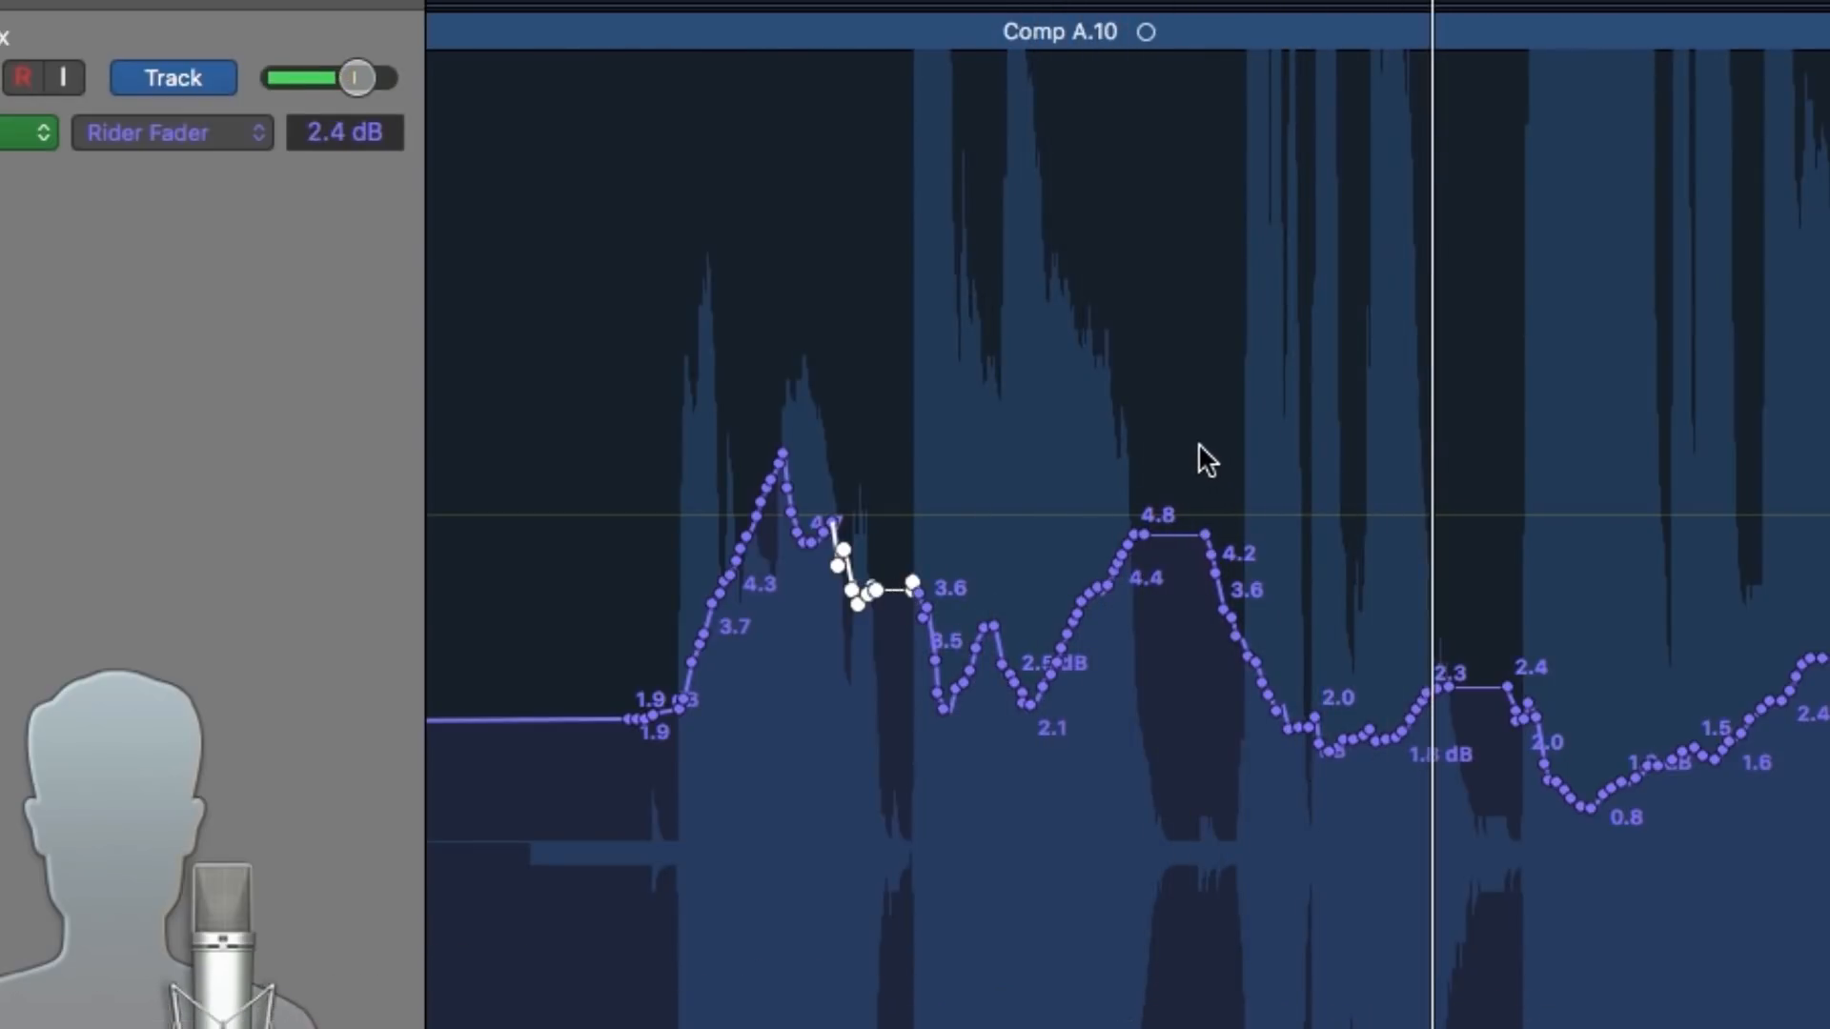
# Step: Raise the LeadVox Rider Fader automation between bars 48 and 49, bringing its peak to 5.7 dB
pyautogui.moveTo(1203, 444); pyautogui.dragTo(1448, 801)
pyautogui.moveTo(1371, 728); pyautogui.dragTo(1377, 677)
pyautogui.press('space')
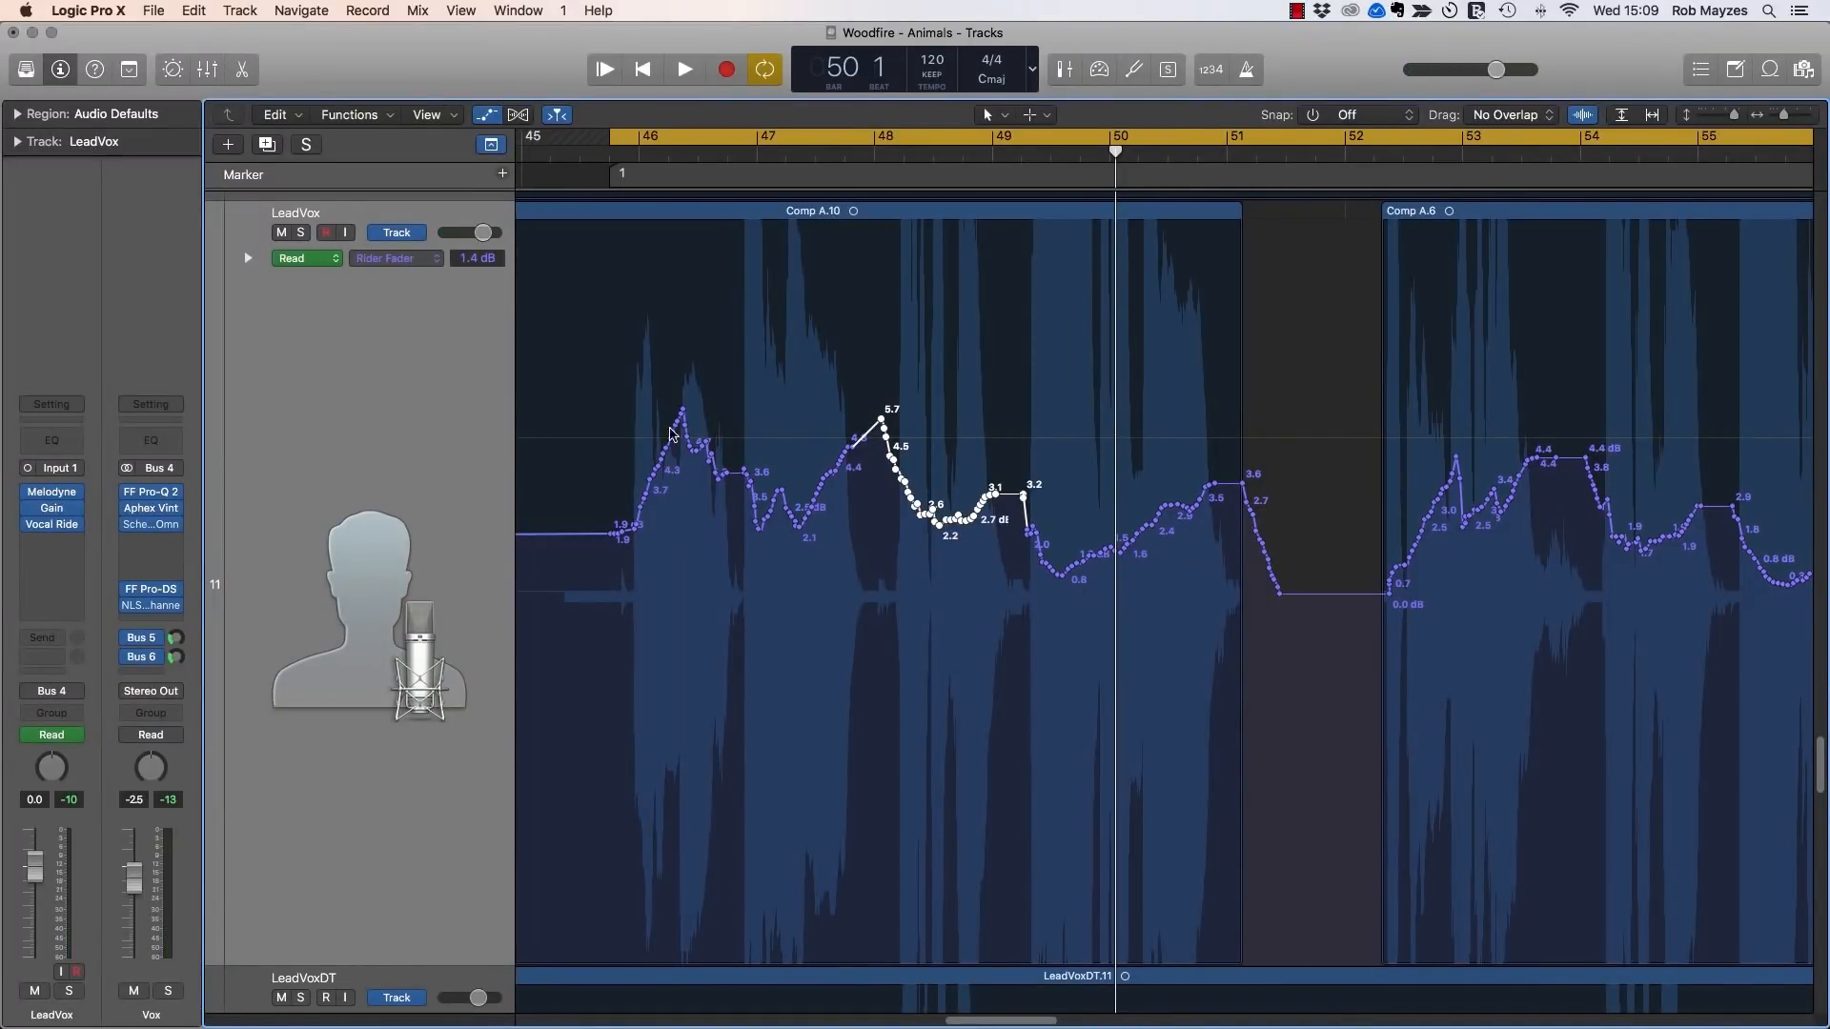
# Step: Compare the LeadVox waveform with its automation curve around bars 47 to 54, hiding and restoring the automation view
pyautogui.press('super+Left')
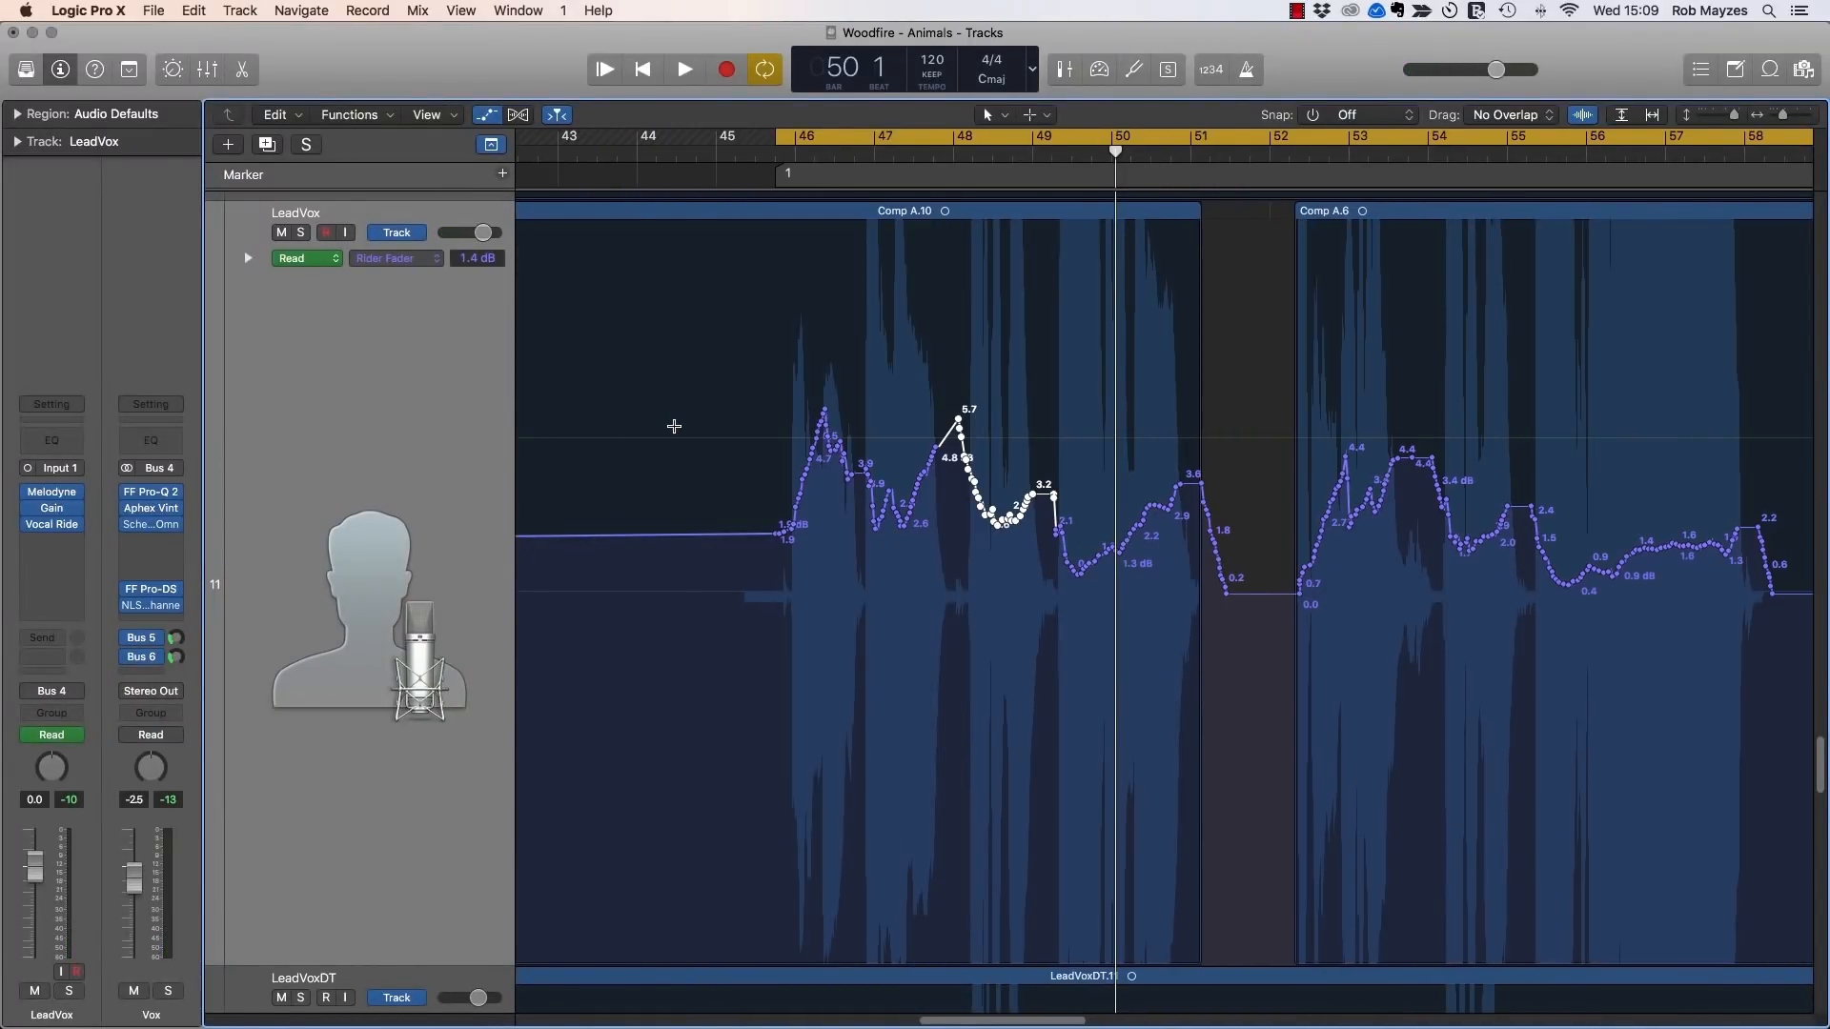
pyautogui.press('super+Right')
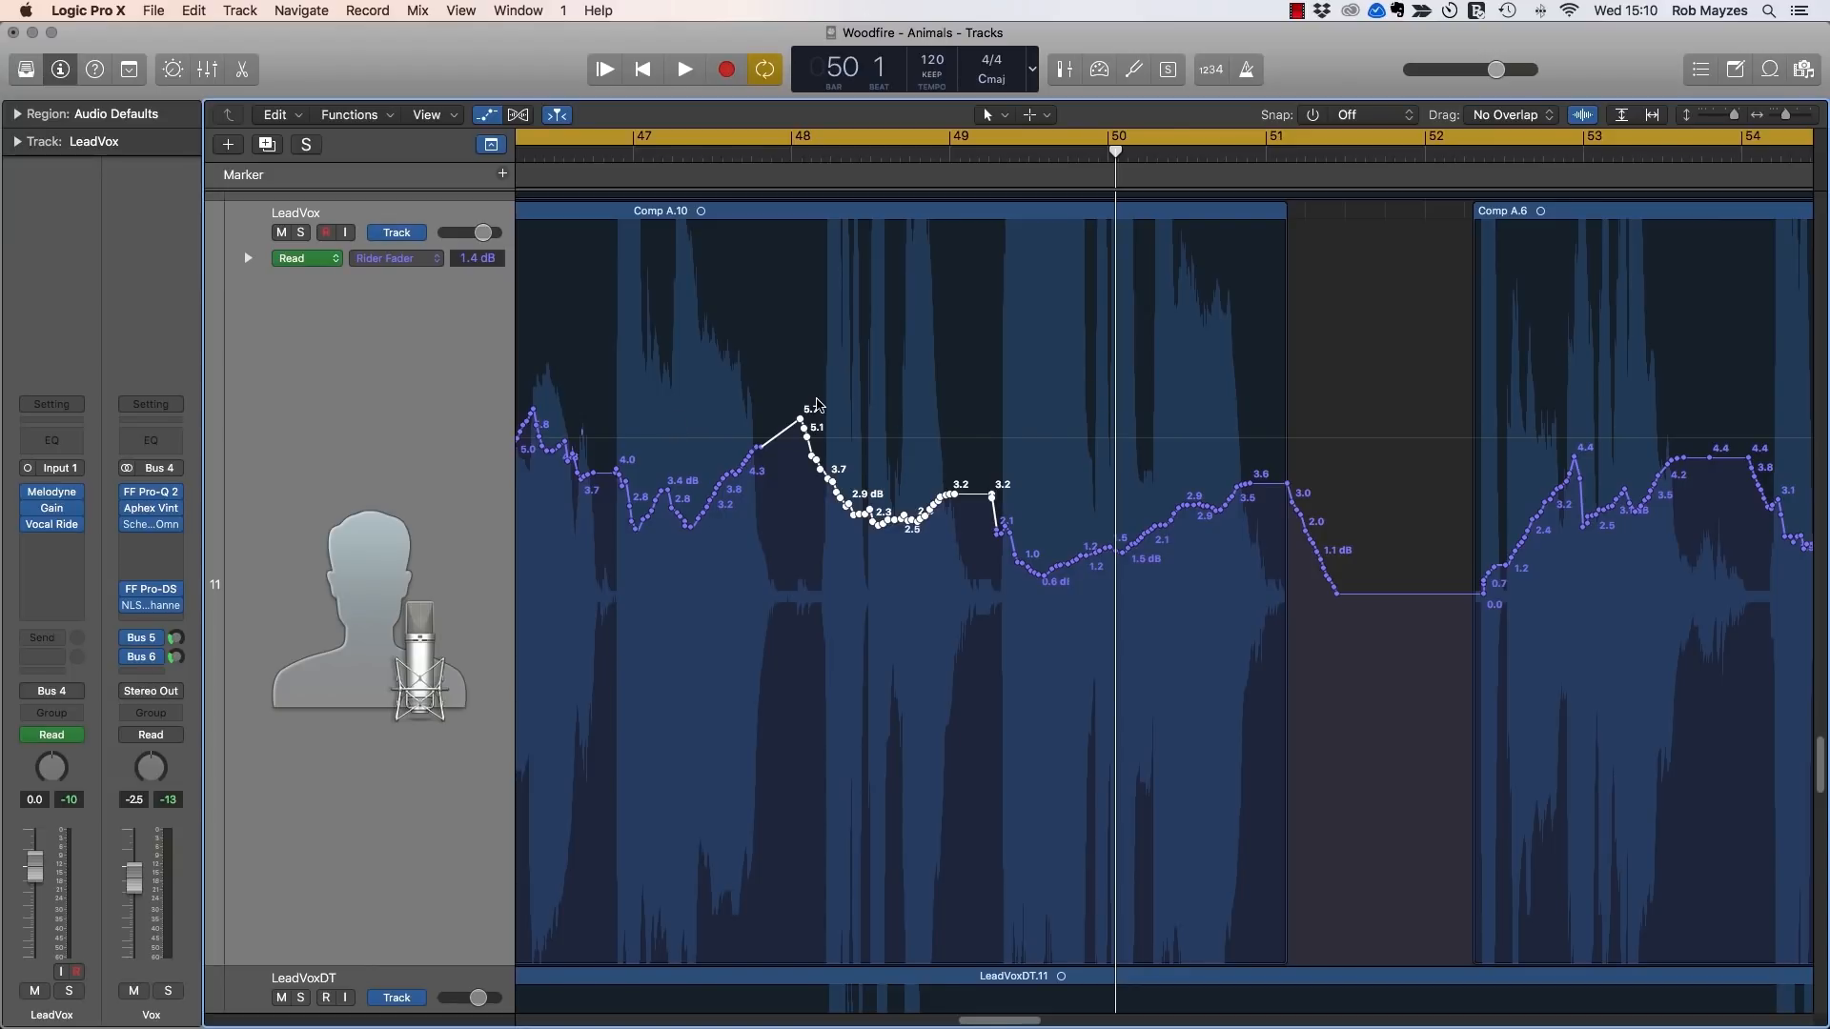
pyautogui.press('a')
pyautogui.press('super+Right')
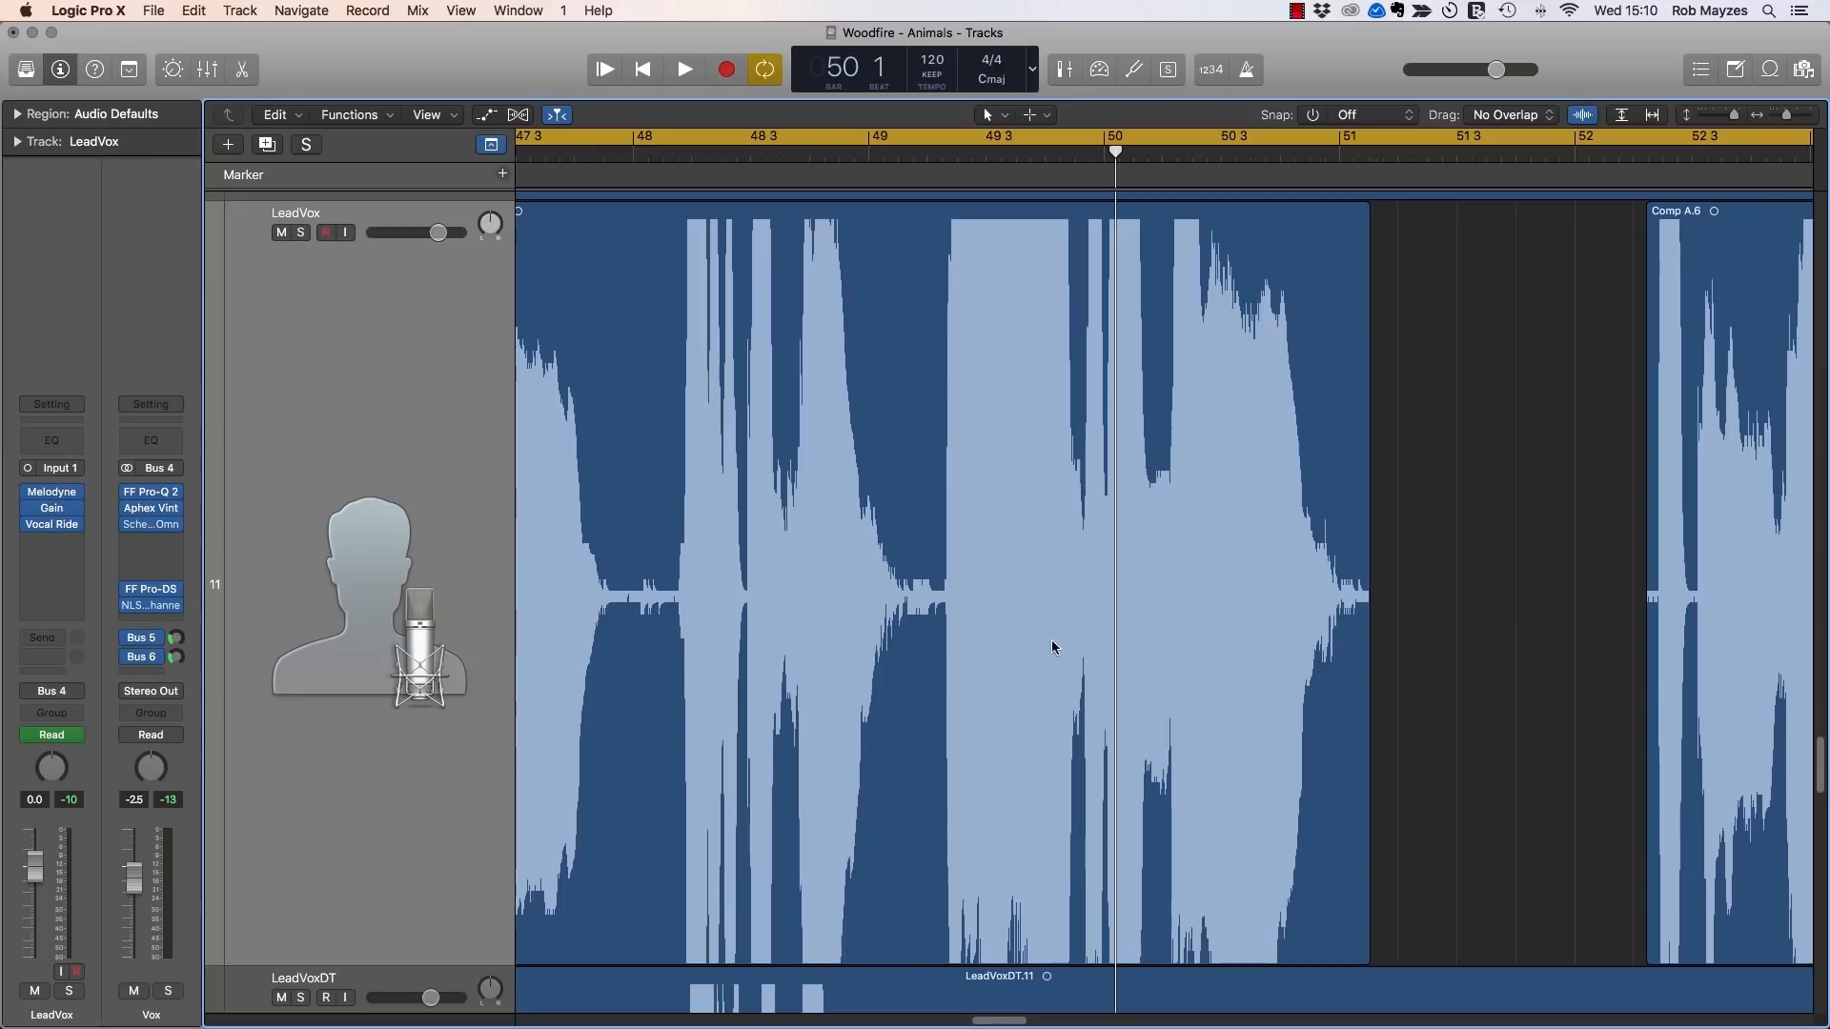
pyautogui.press('super+Left')
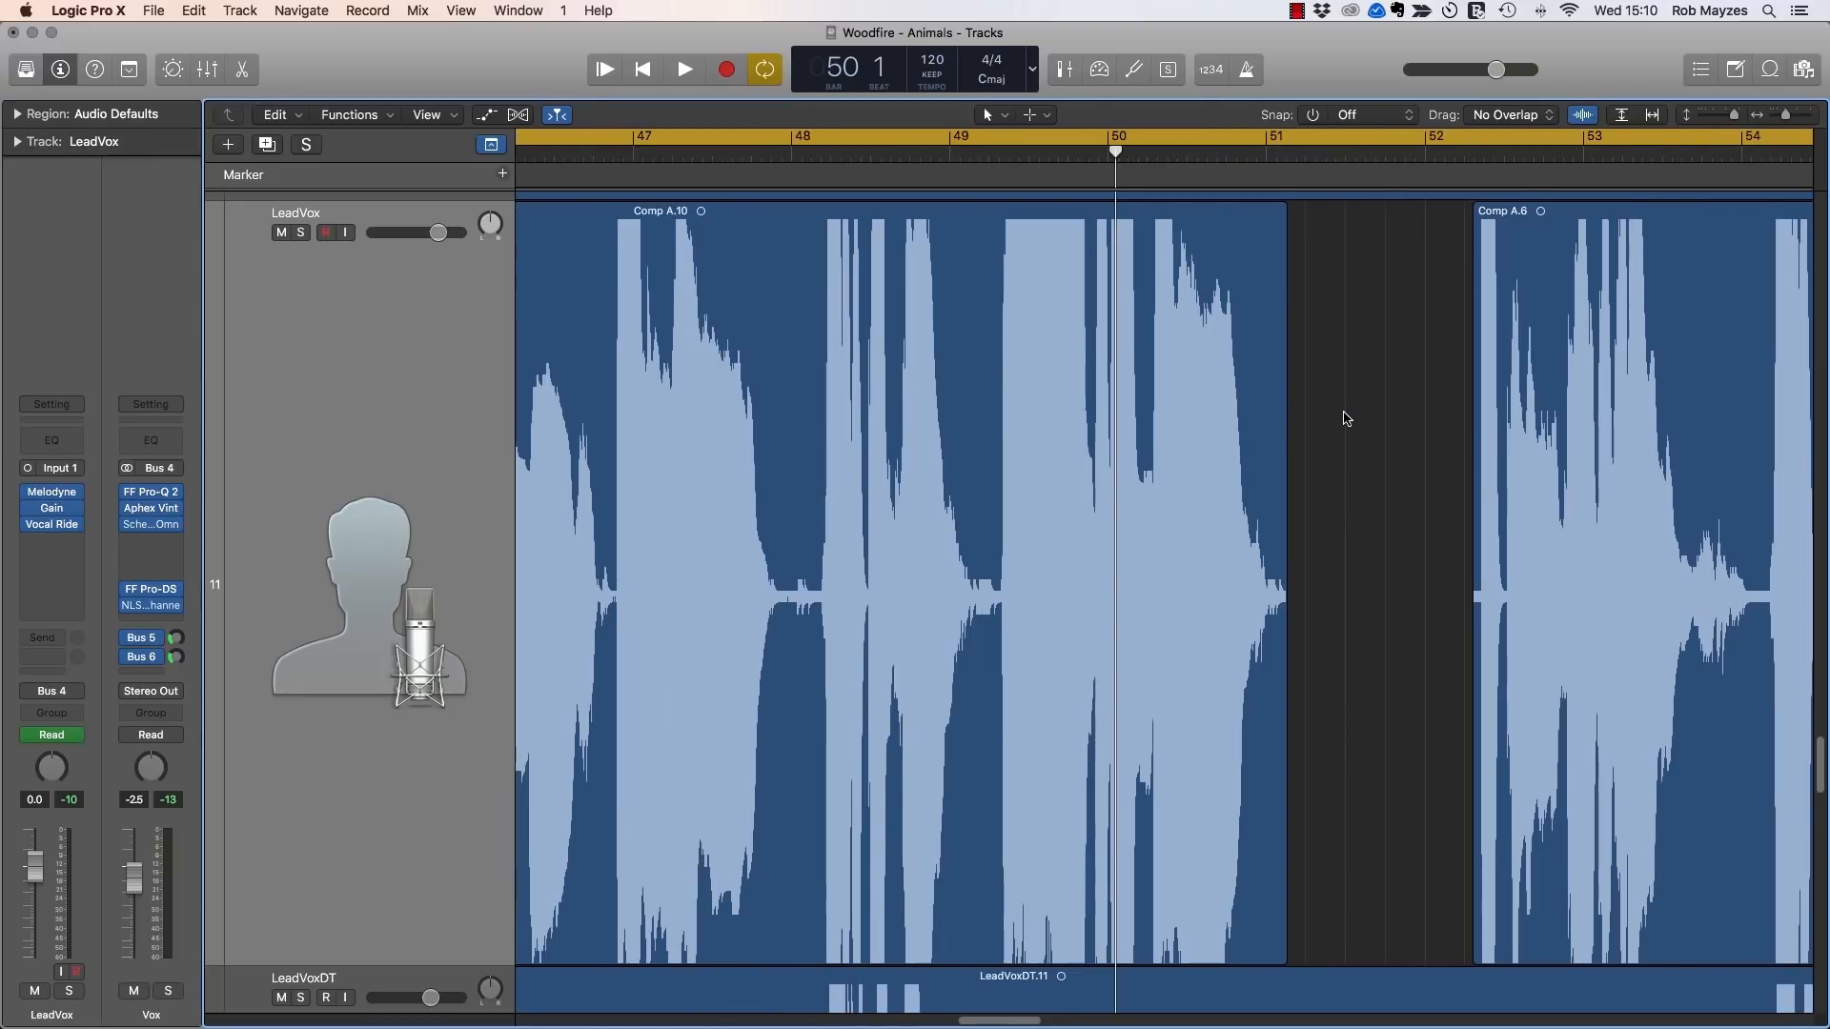
pyautogui.press('a')
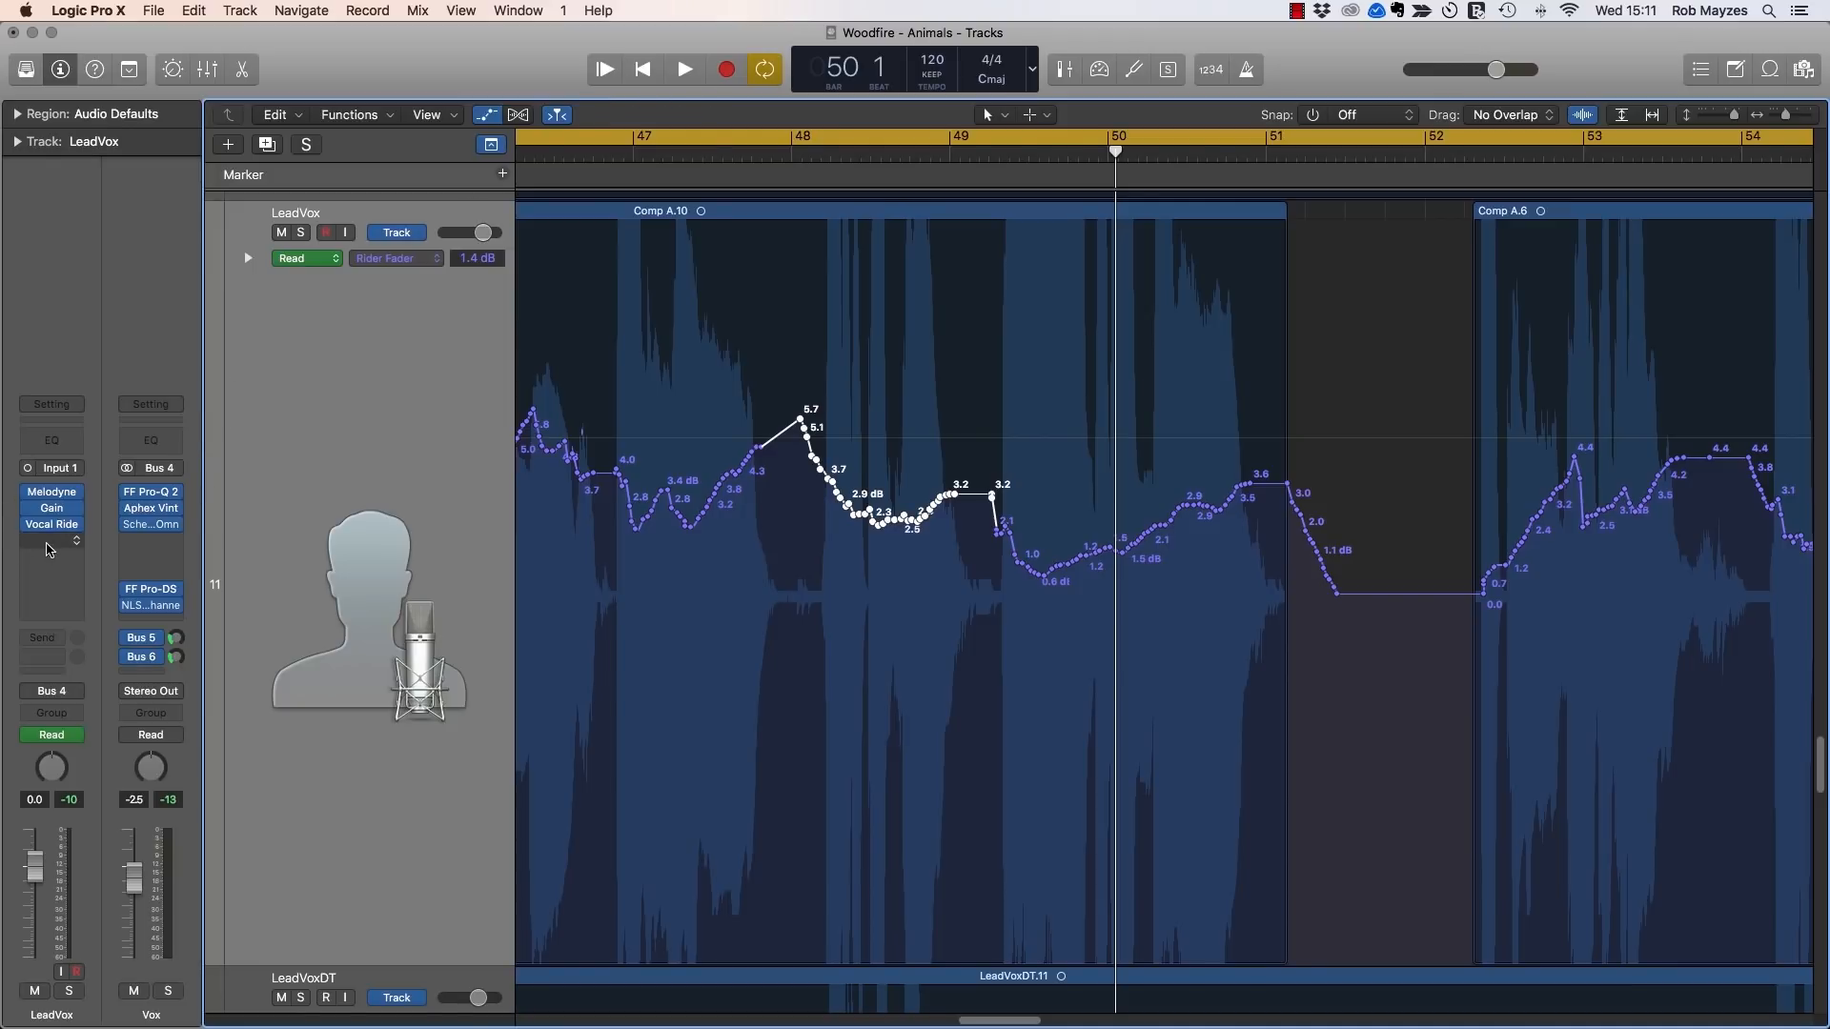
# Step: Insert the Waves RVox (s) plug-in on the Vox channel below Scheps Omni Channel and move its window clear of the inserts
pyautogui.click(51, 540)
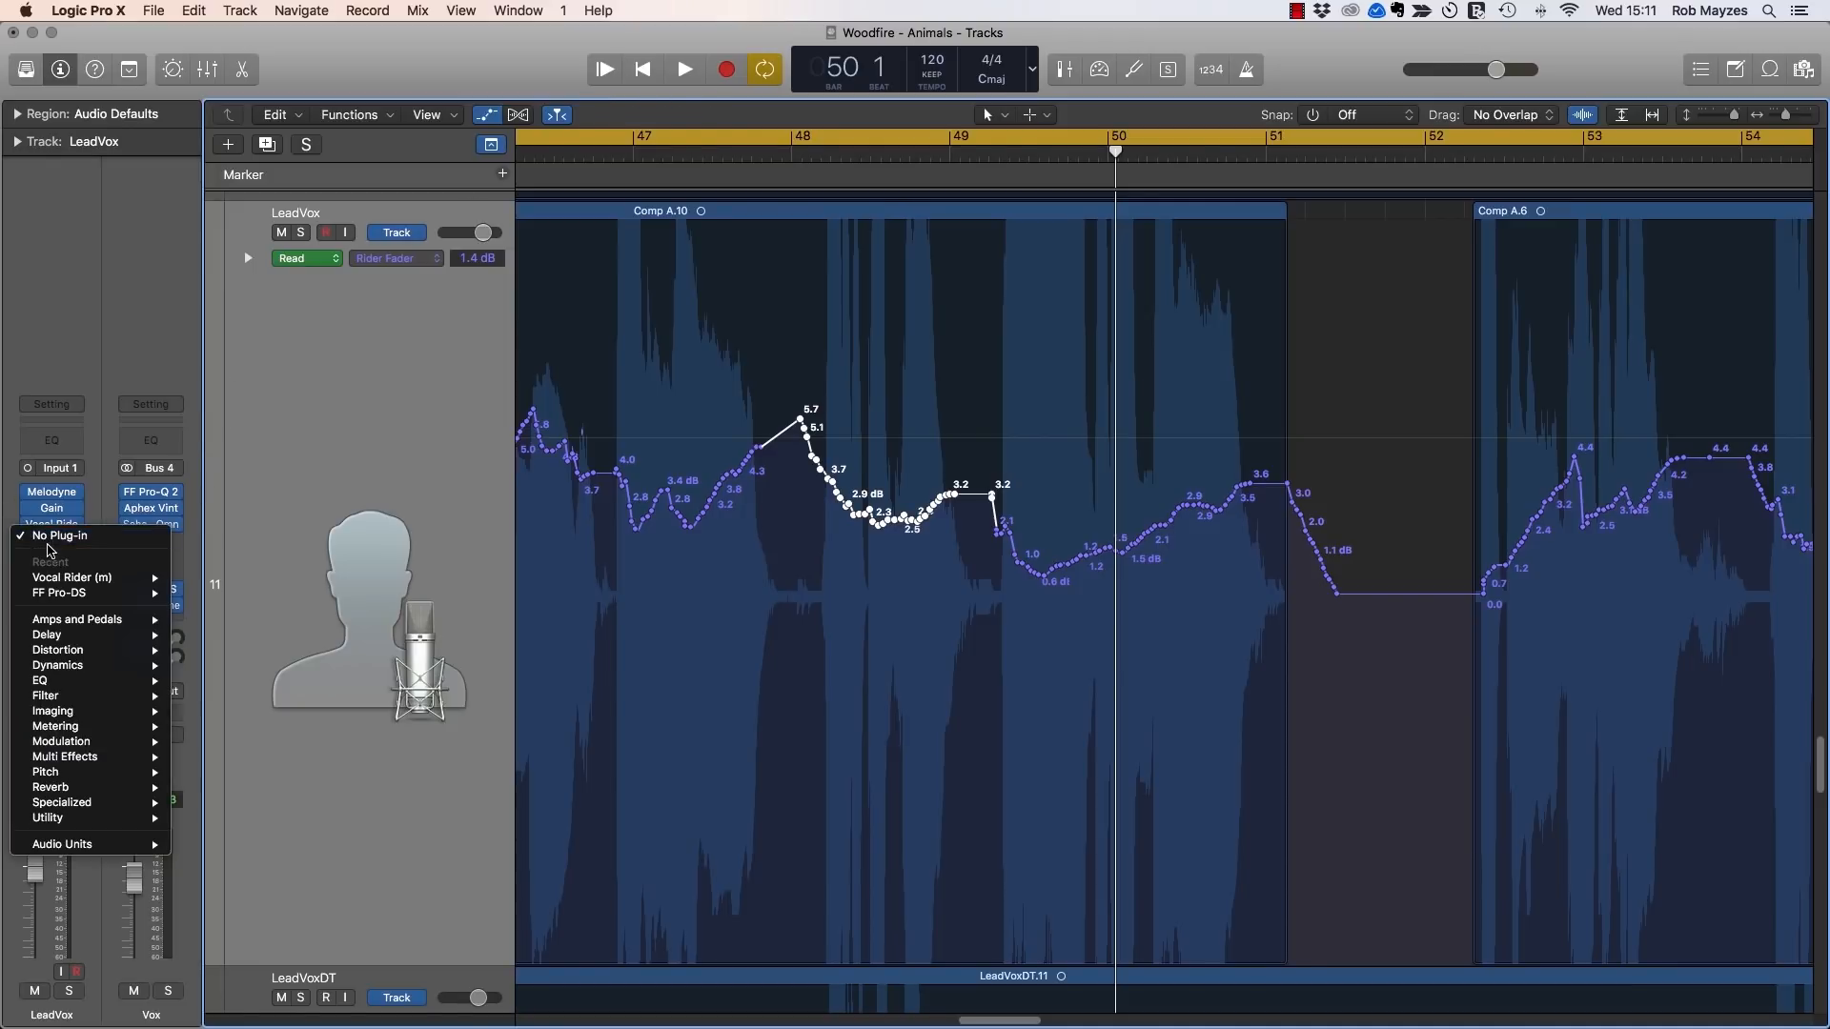
pyautogui.press('Escape')
pyautogui.click(132, 540)
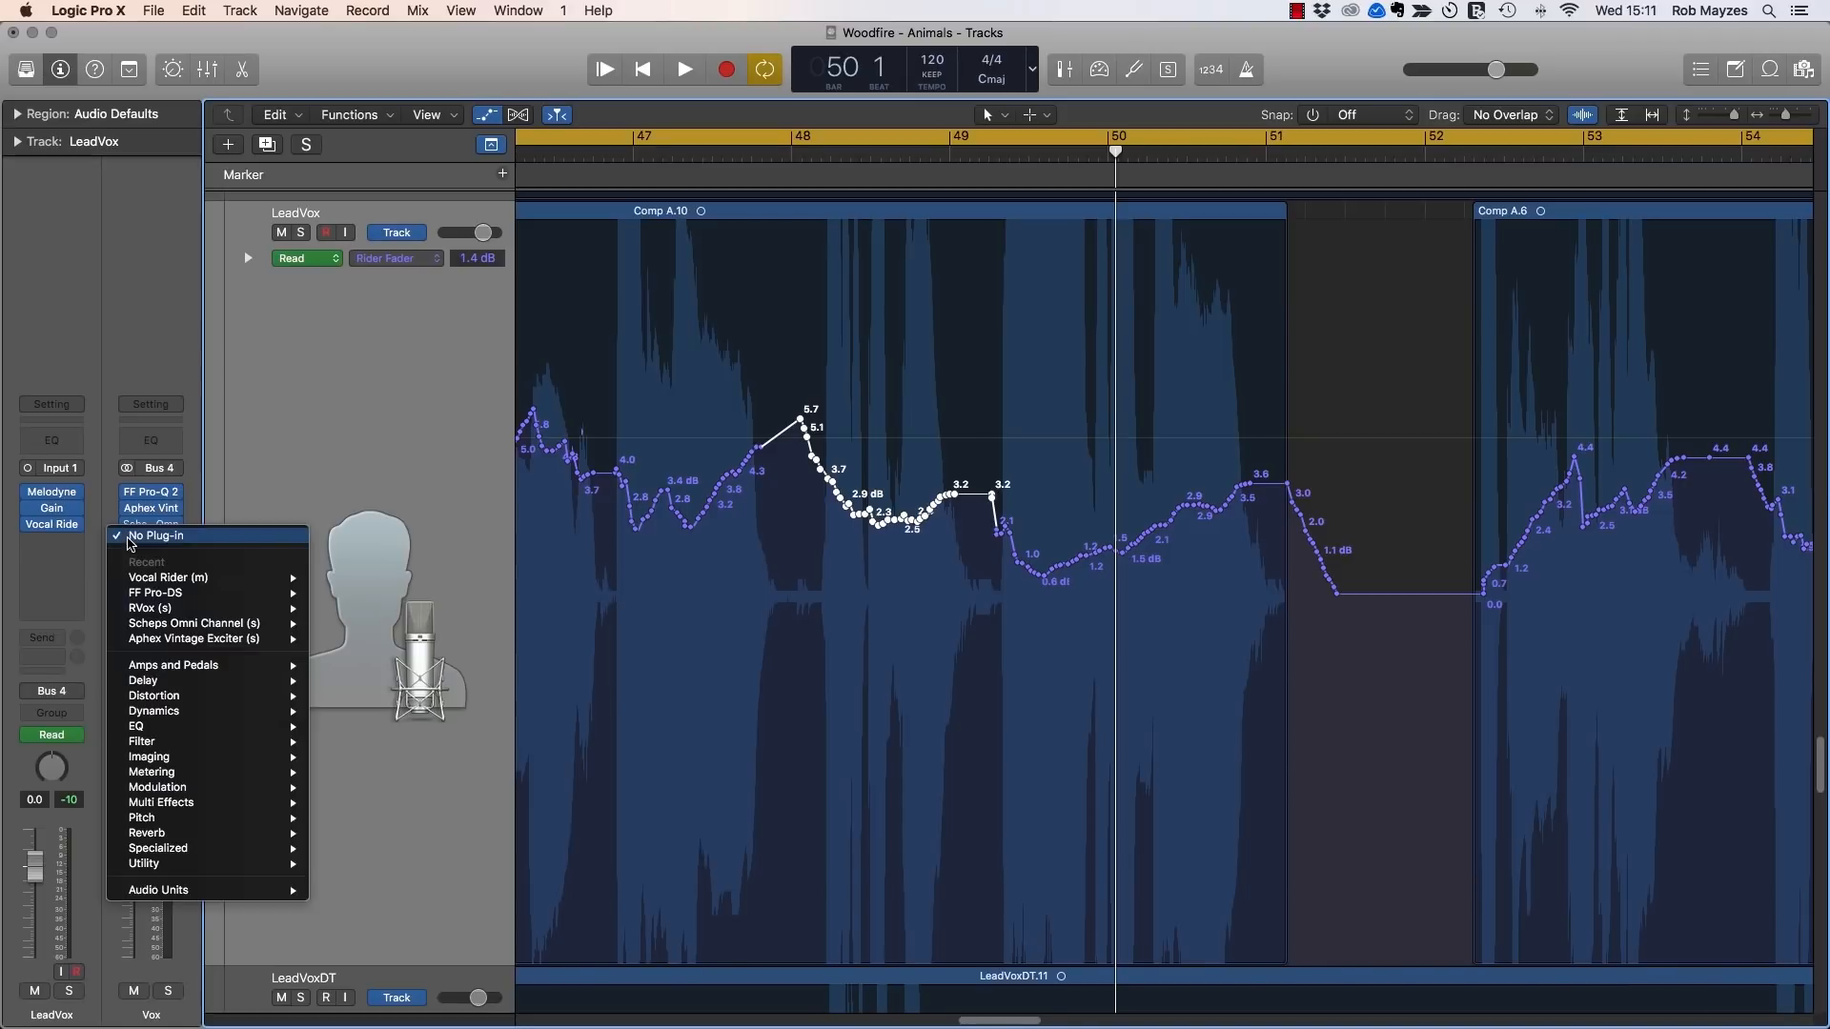
pyautogui.moveTo(200, 712)
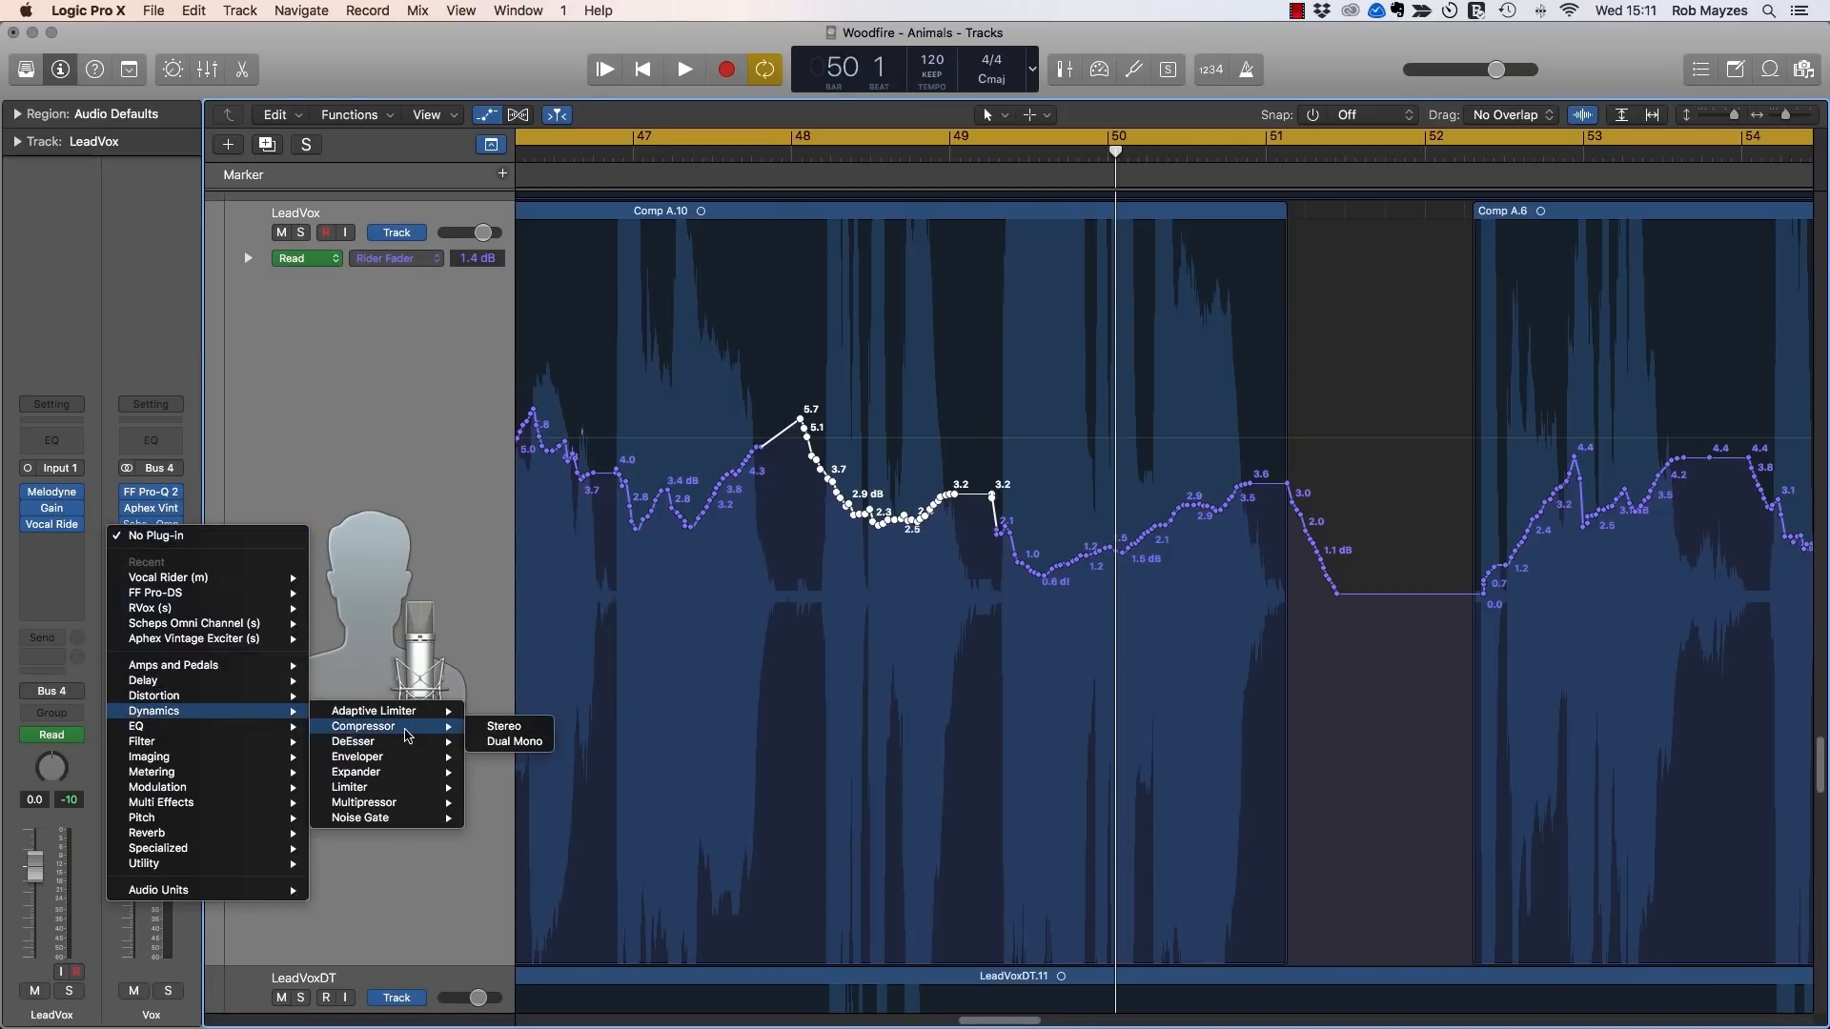
pyautogui.moveTo(198, 893)
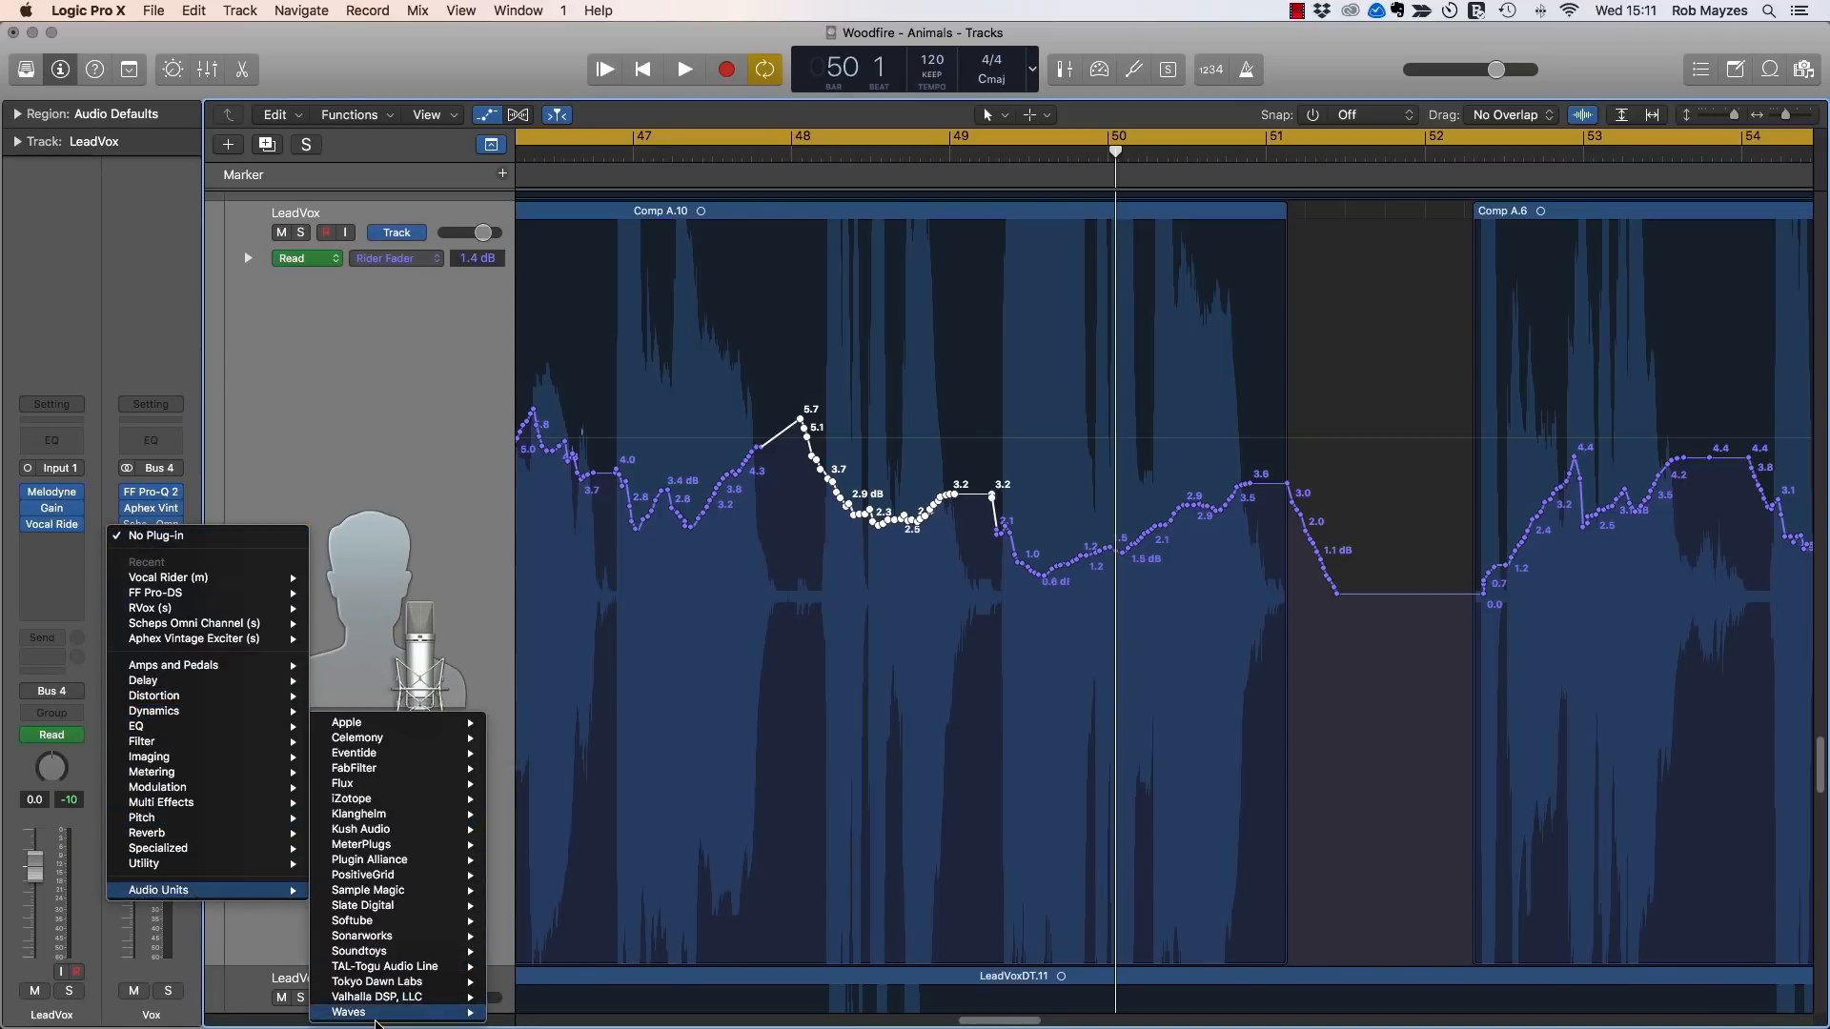
pyautogui.moveTo(377, 1016)
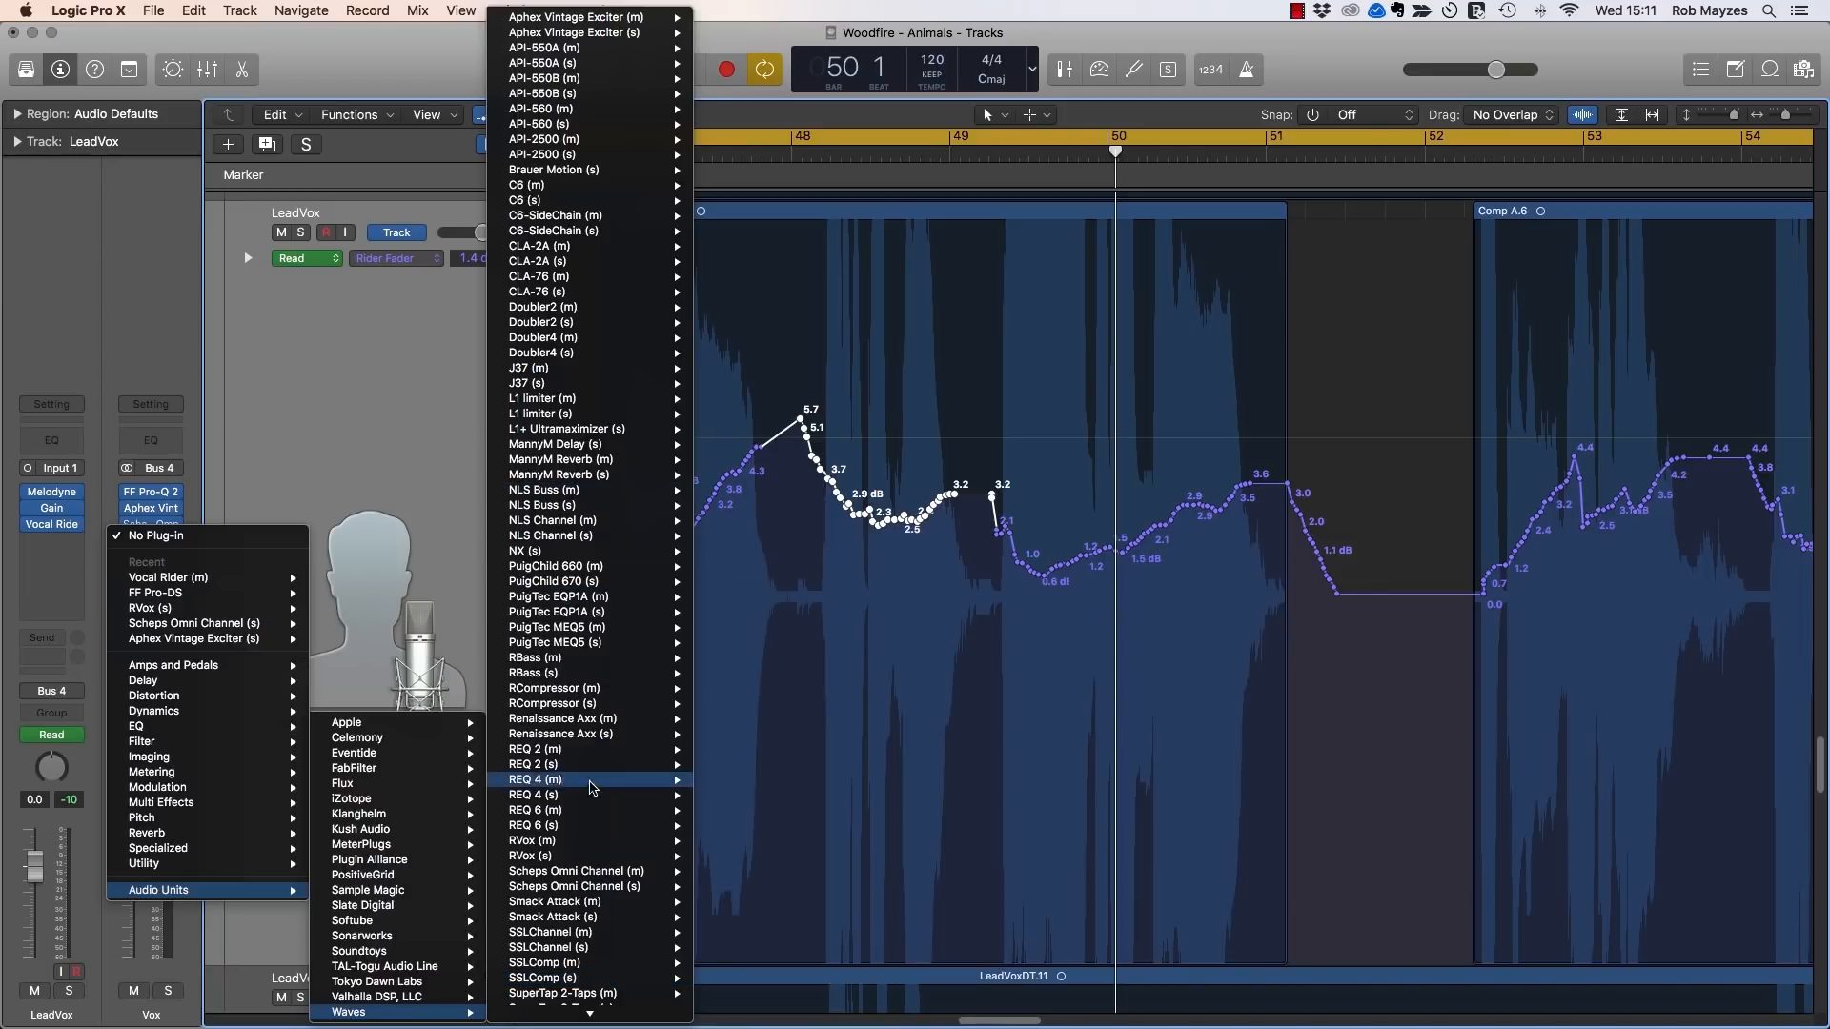
pyautogui.moveTo(577, 845)
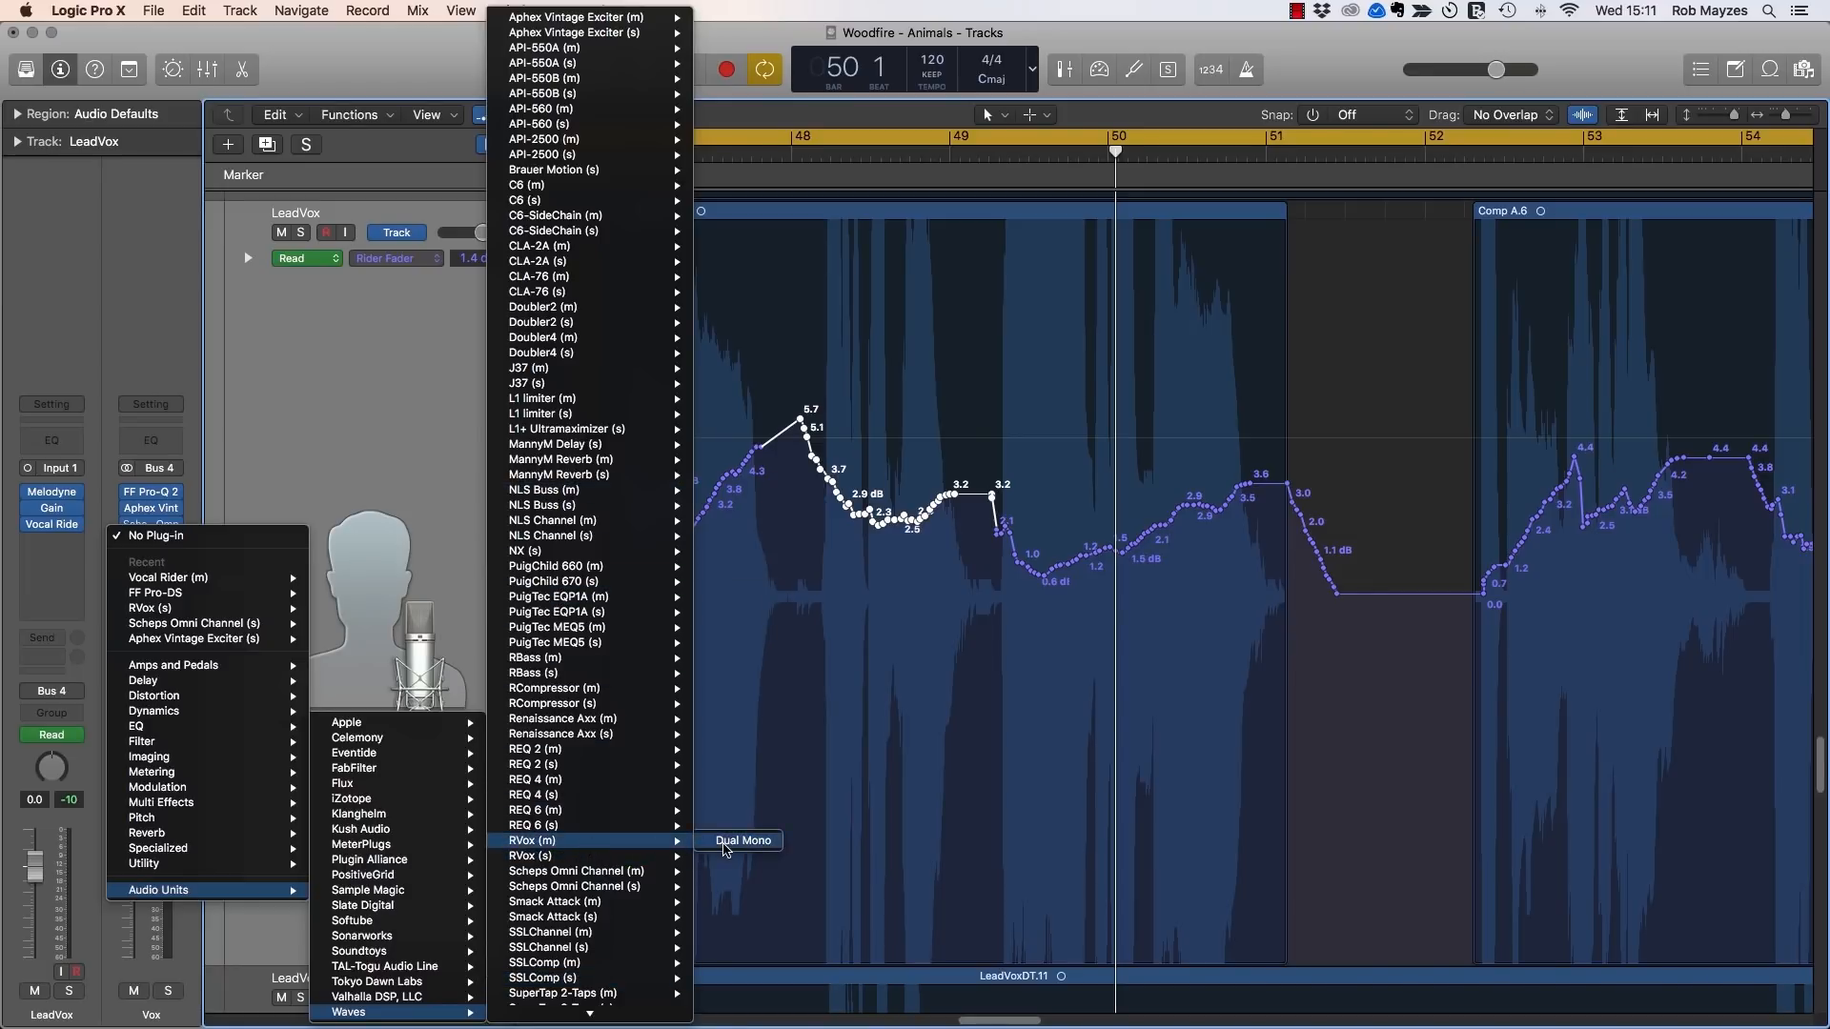
pyautogui.moveTo(647, 864)
pyautogui.click(733, 856)
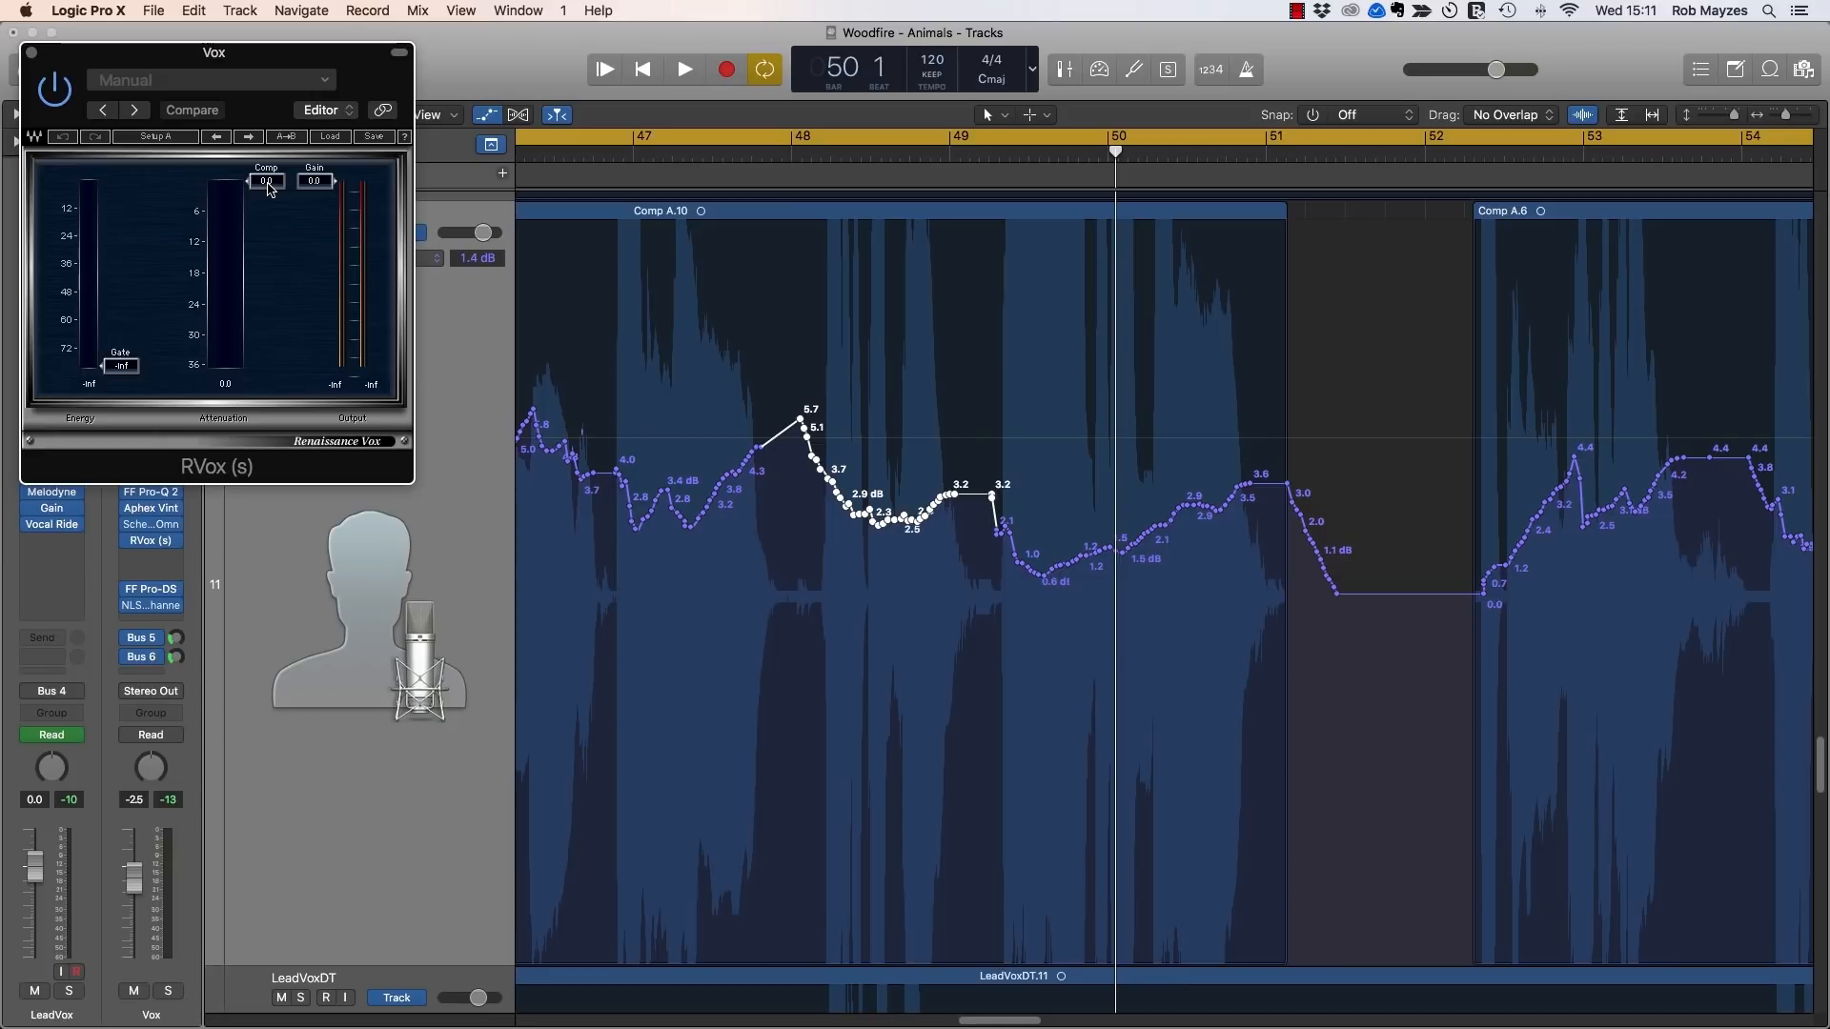
pyautogui.moveTo(286, 95); pyautogui.dragTo(484, 162)
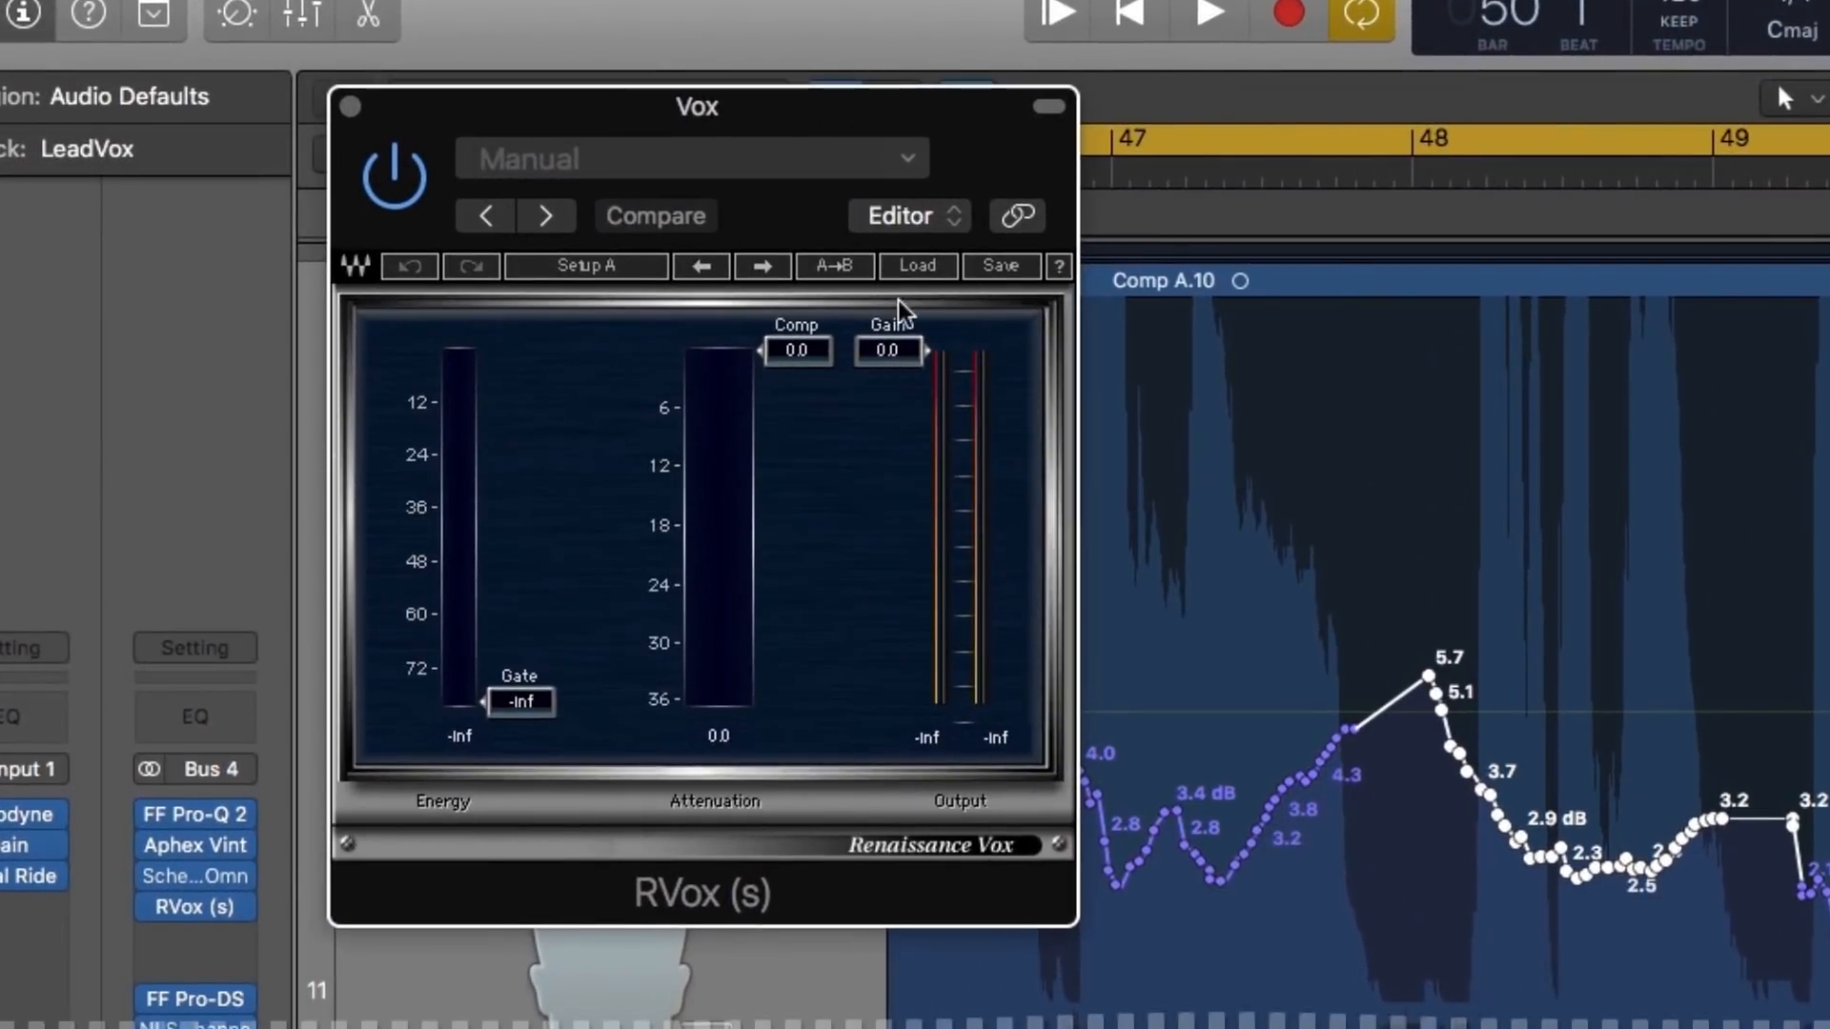
# Step: During playback, set the RVox Comp to -10.7 and Gain to -5.8, and compare with the plug-in bypassed
pyautogui.press('space')
pyautogui.moveTo(796, 352); pyautogui.dragTo(797, 445)
pyautogui.moveTo(887, 350); pyautogui.dragTo(822, 453)
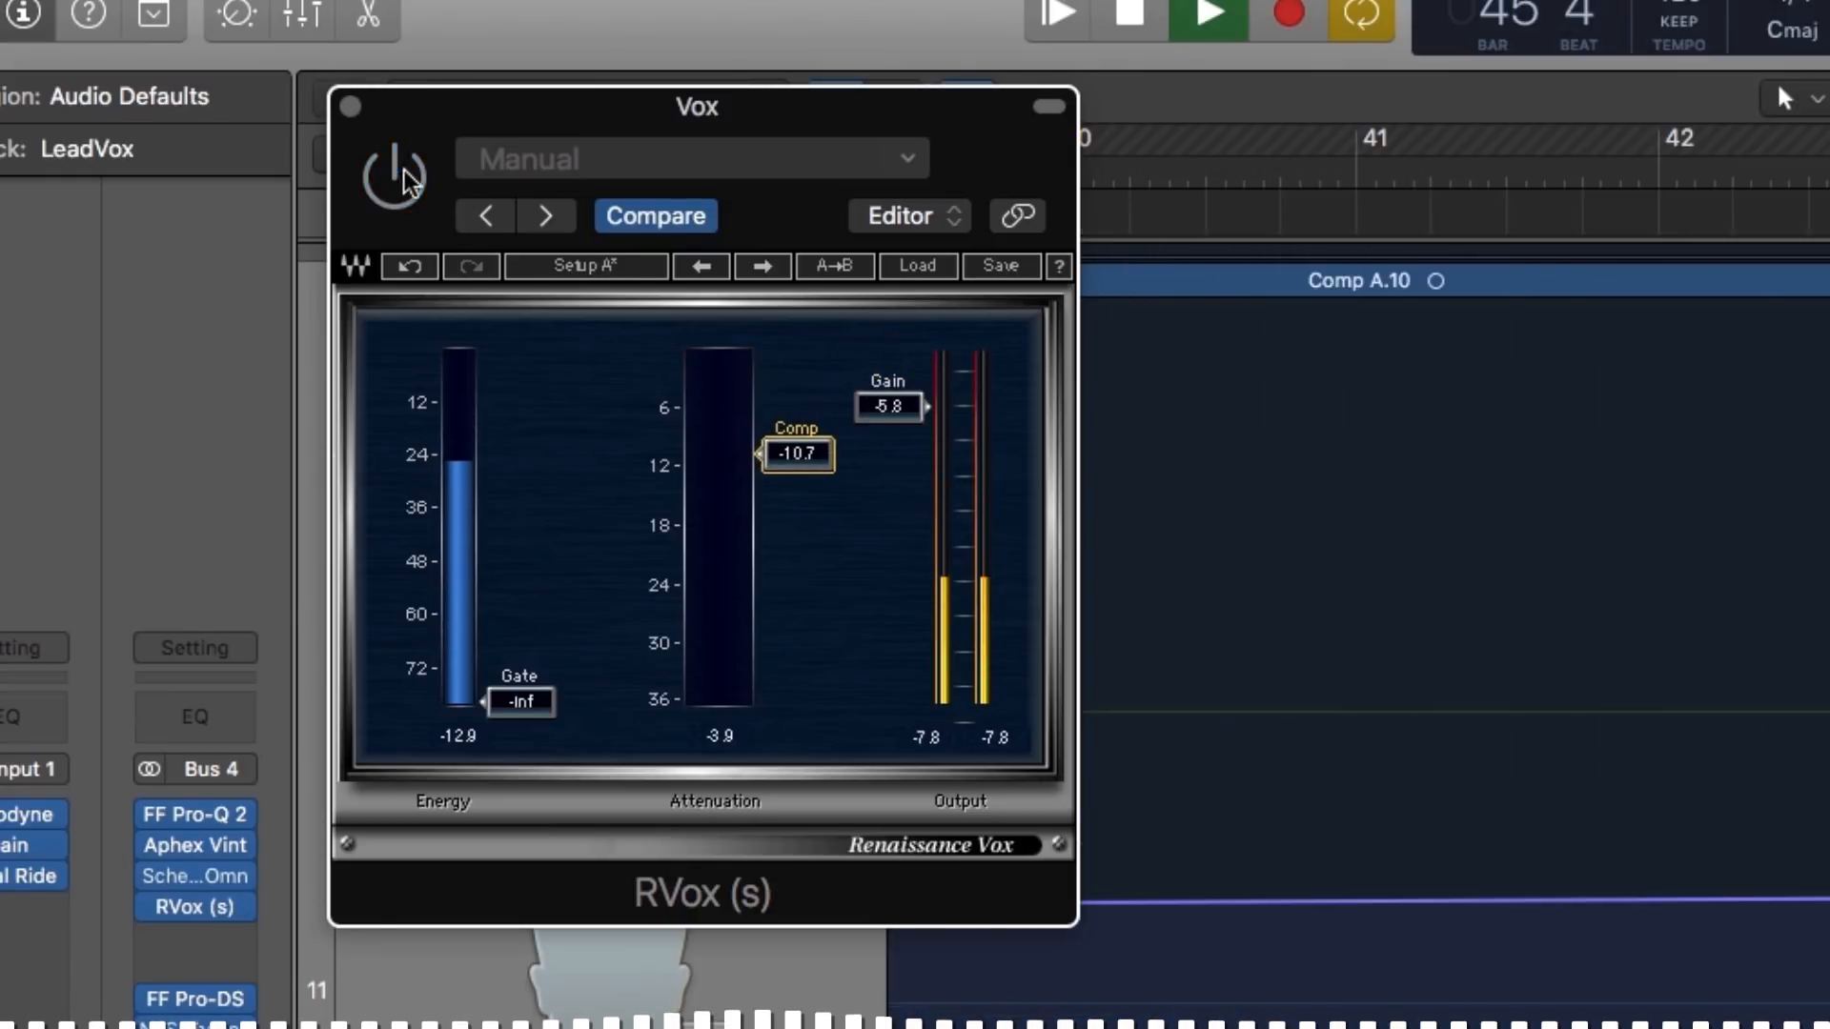
pyautogui.click(394, 177)
pyautogui.click(394, 177)
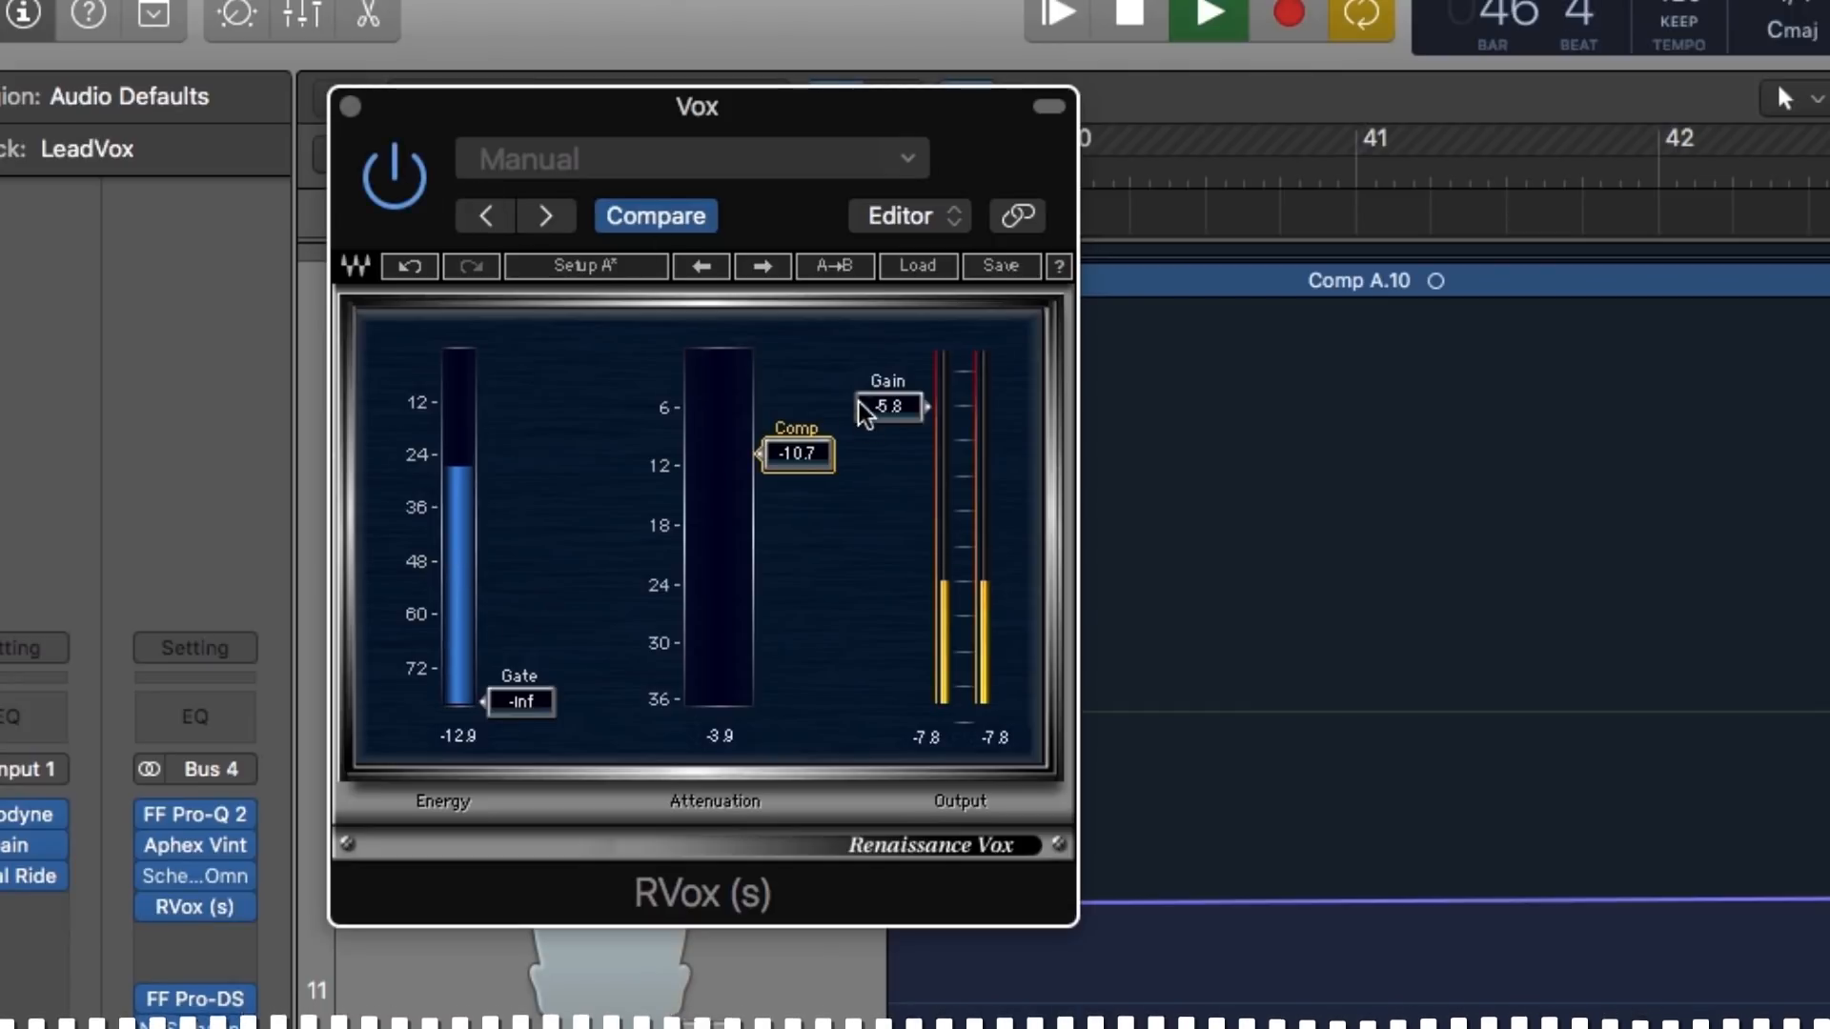
# Step: Lower the RVox Gain to -8.2 while comparing the bypassed and active levels, and close the plug-in window with RVox enabled
pyautogui.moveTo(887, 406); pyautogui.dragTo(887, 416)
pyautogui.click(406, 179)
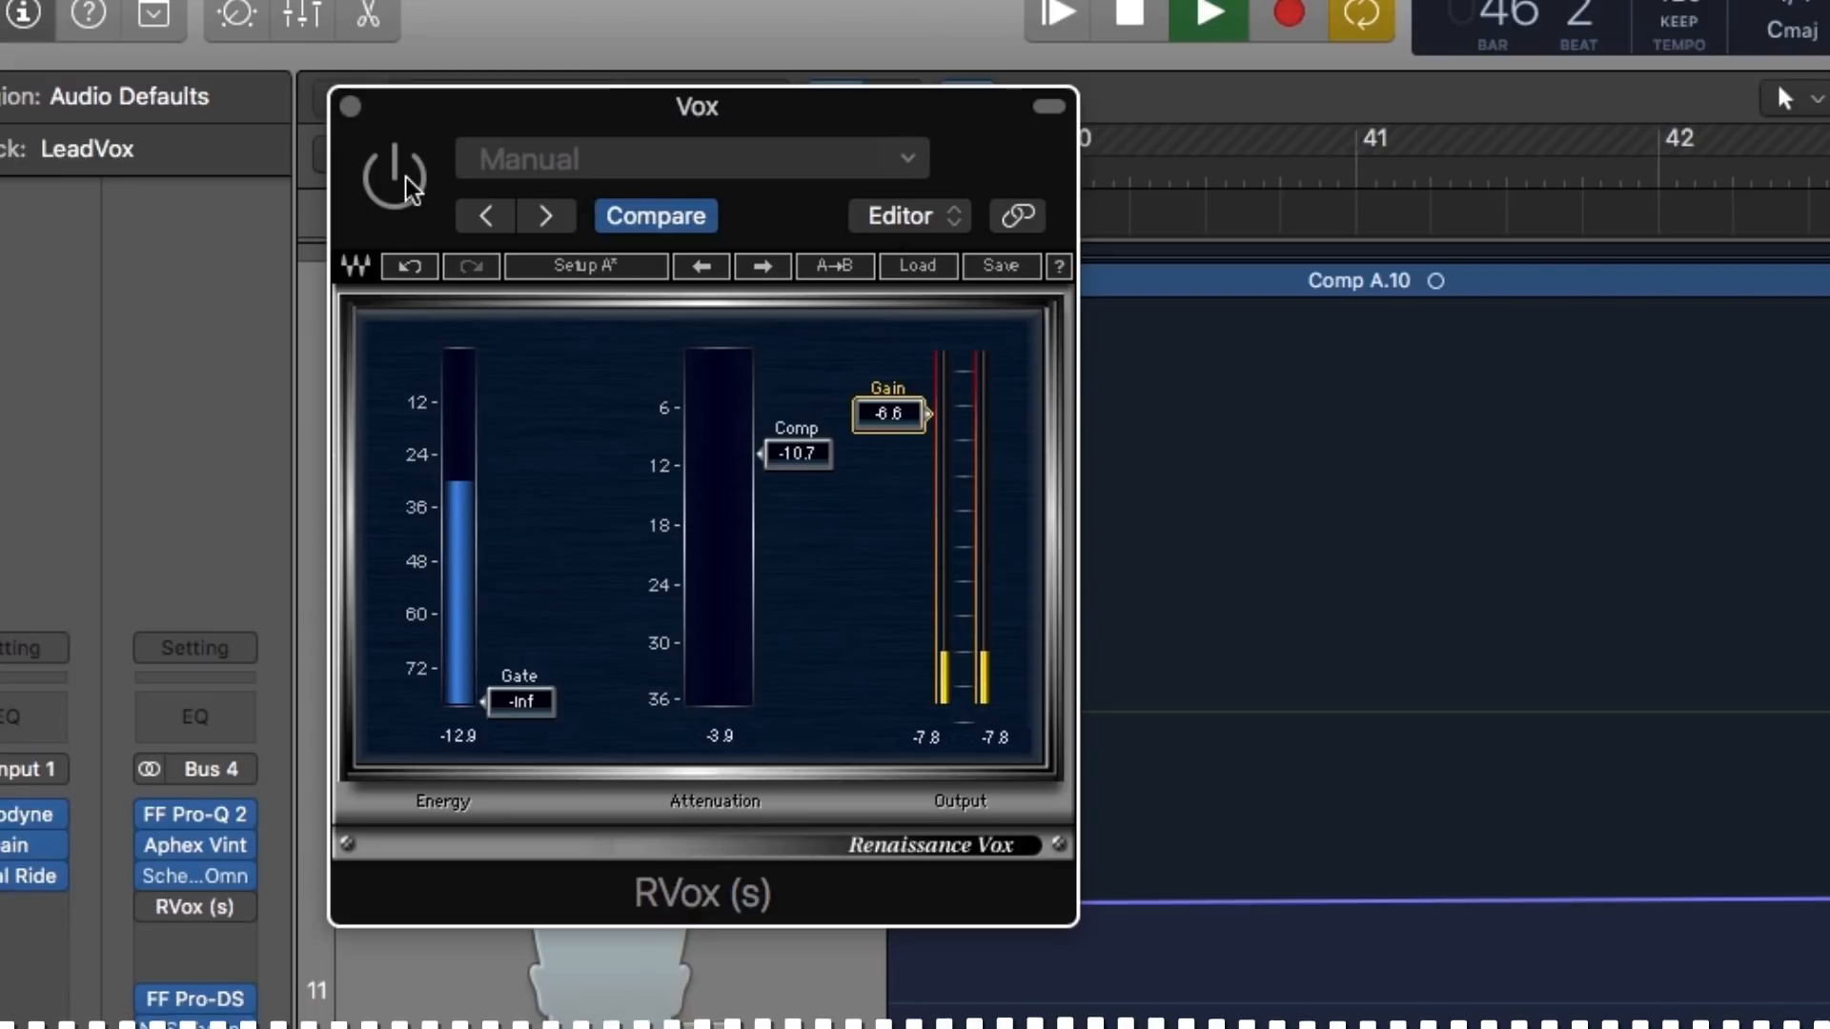
pyautogui.press('space')
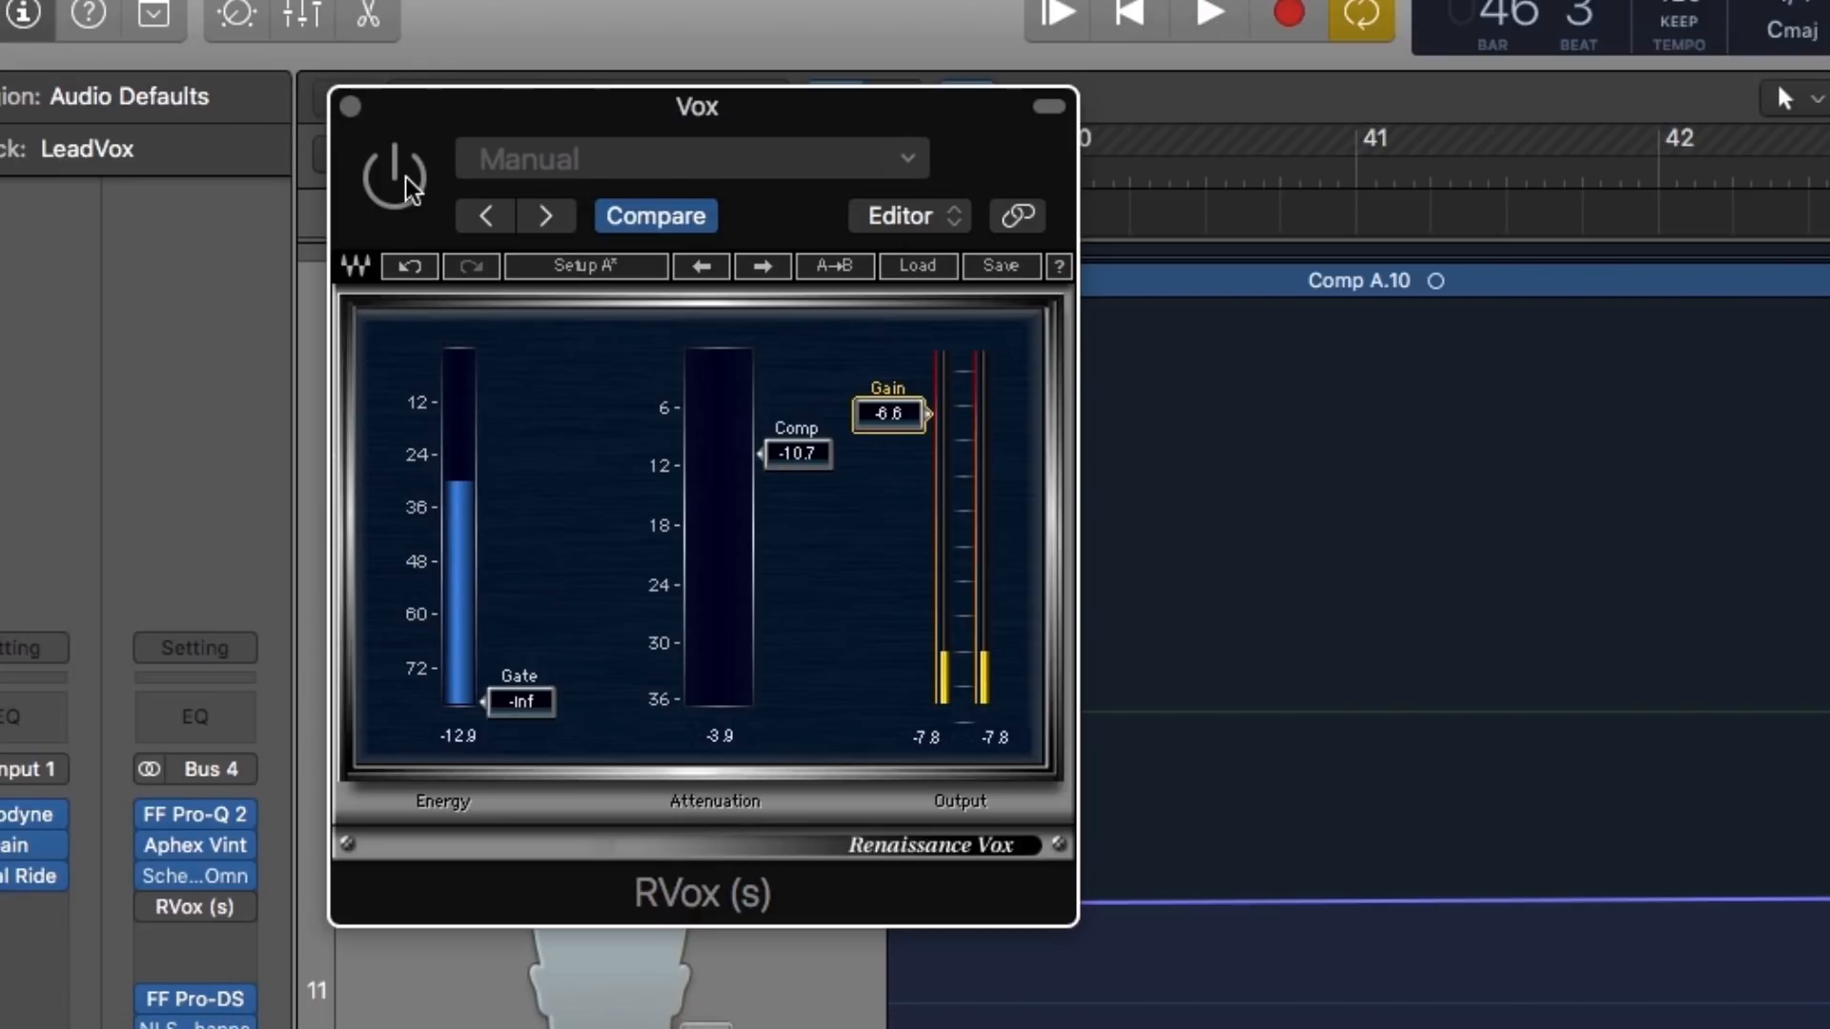
pyautogui.click(412, 182)
pyautogui.press('space')
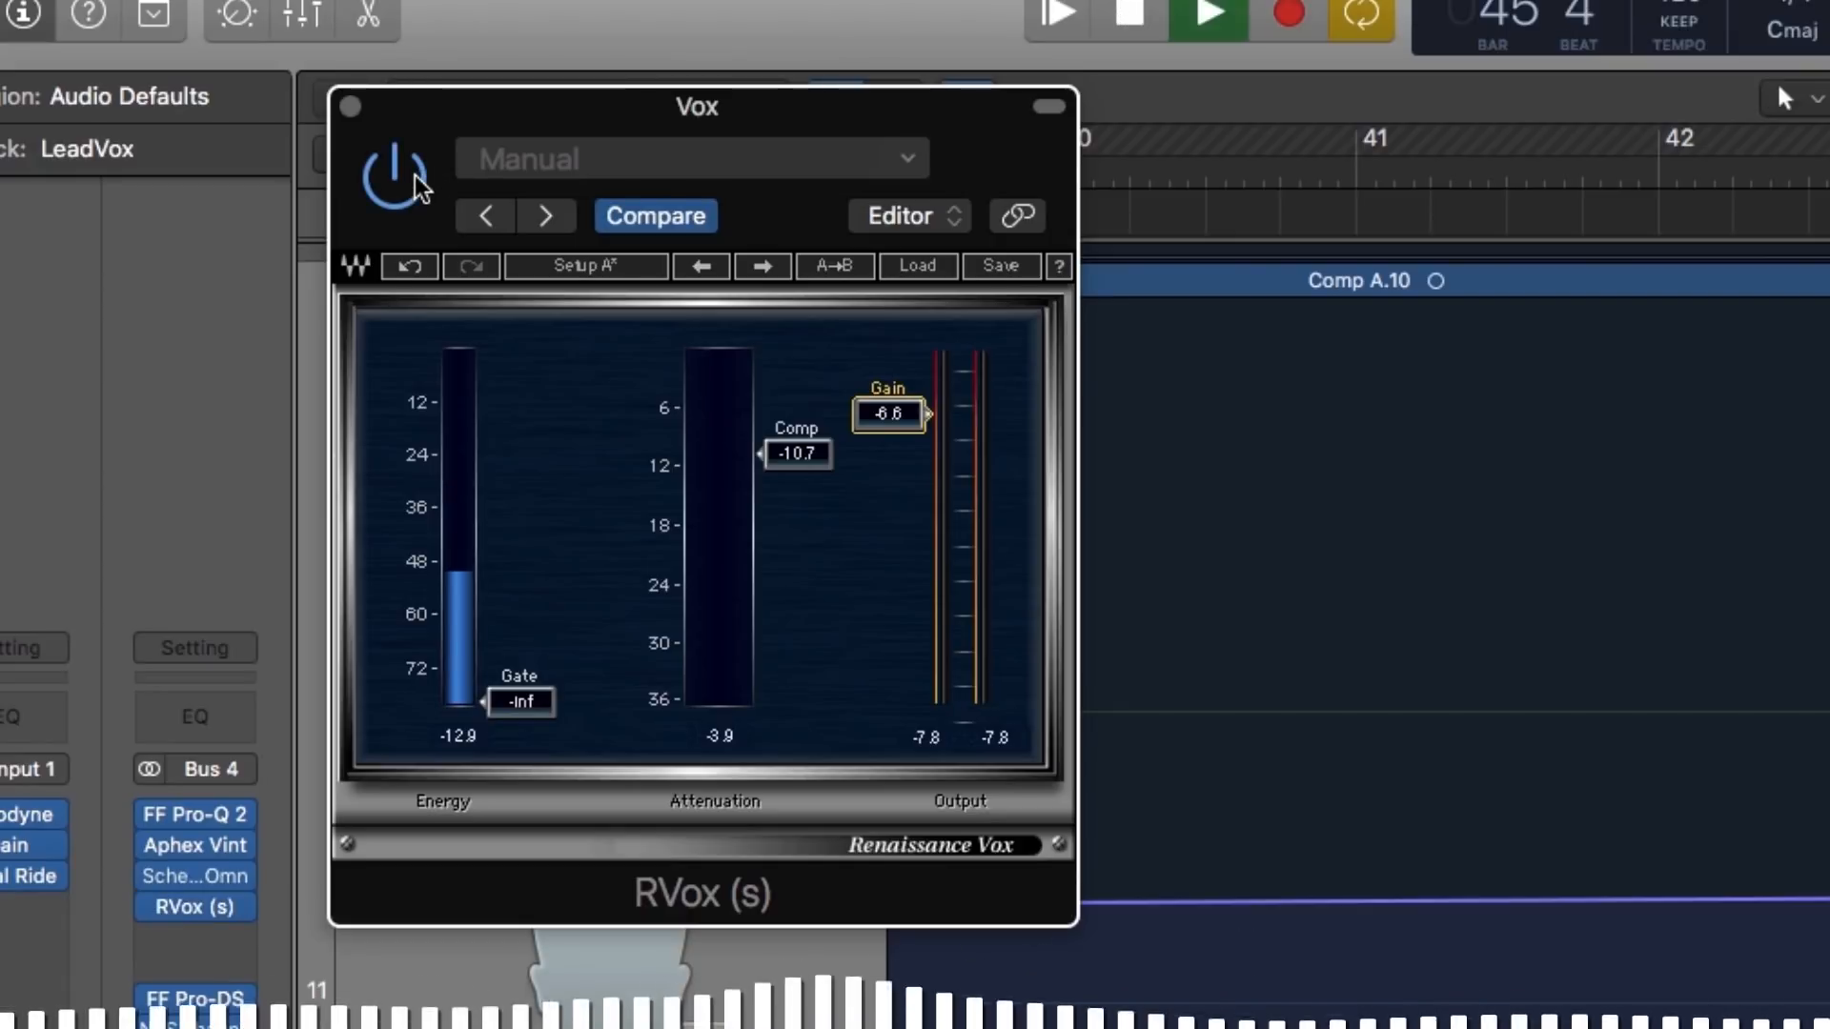
pyautogui.click(414, 183)
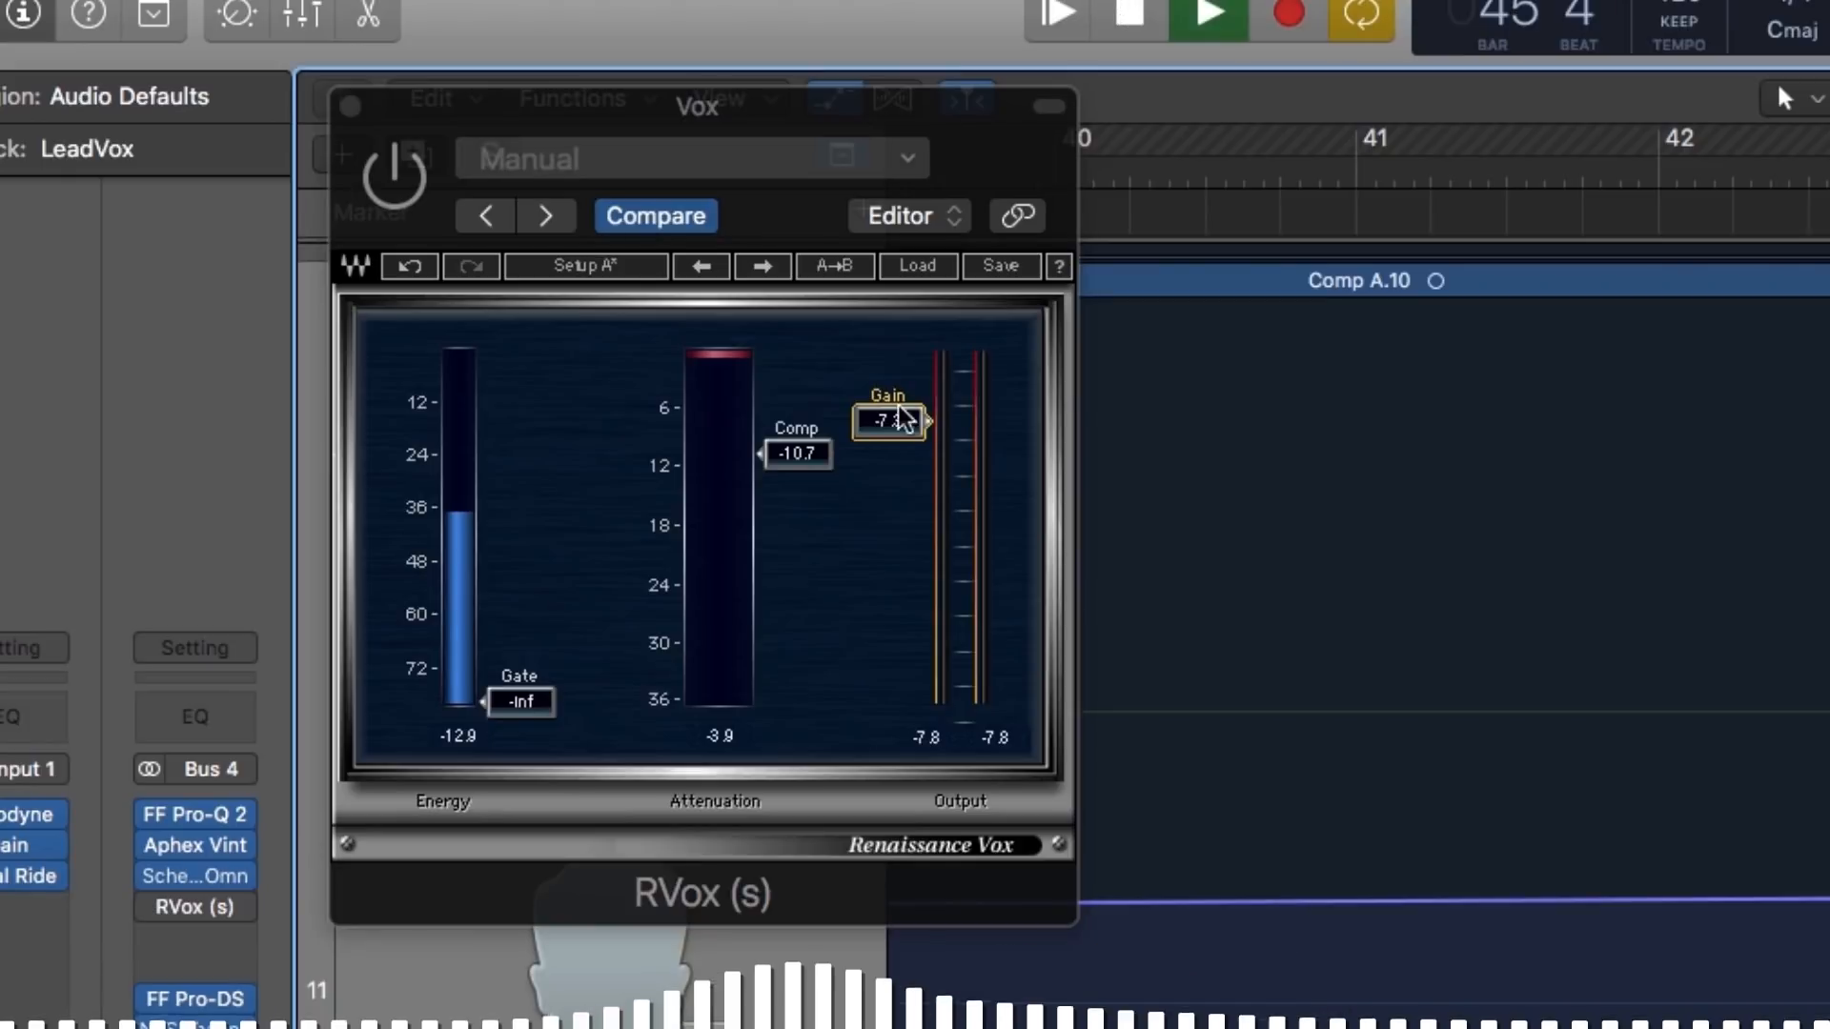
pyautogui.click(398, 179)
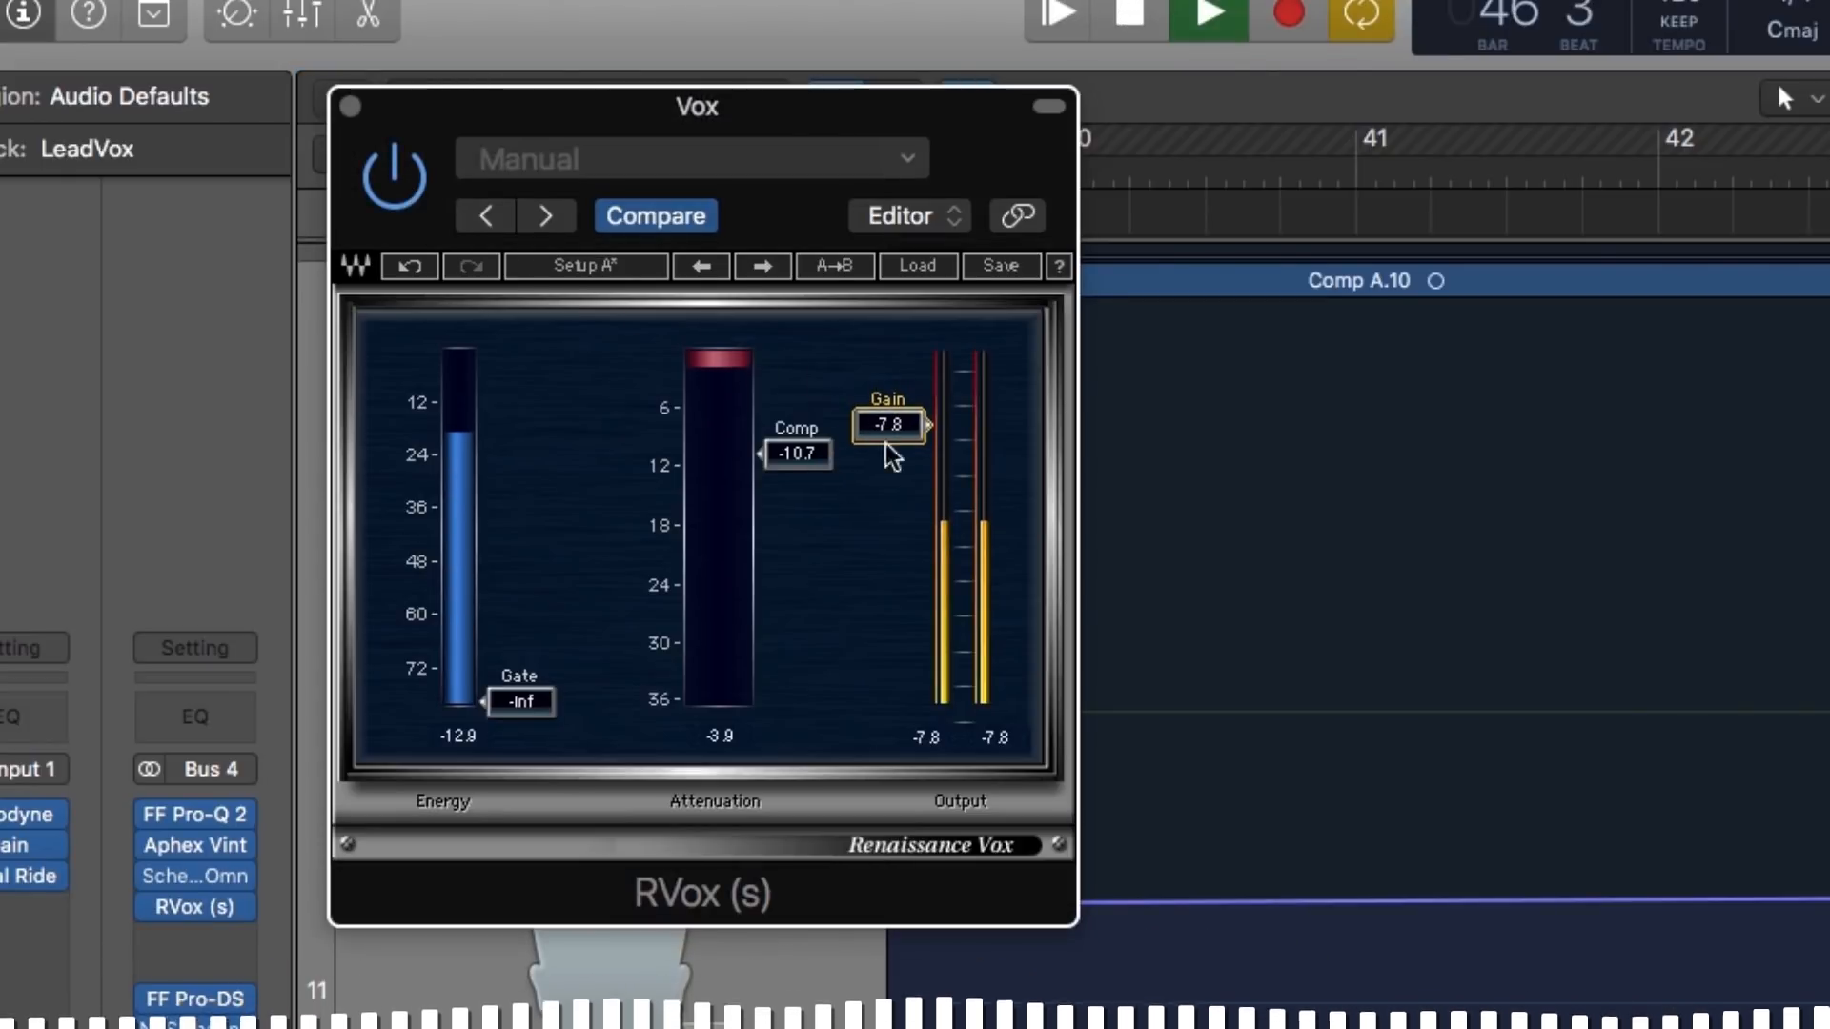
pyautogui.press('space')
pyautogui.click(427, 189)
pyautogui.press('space')
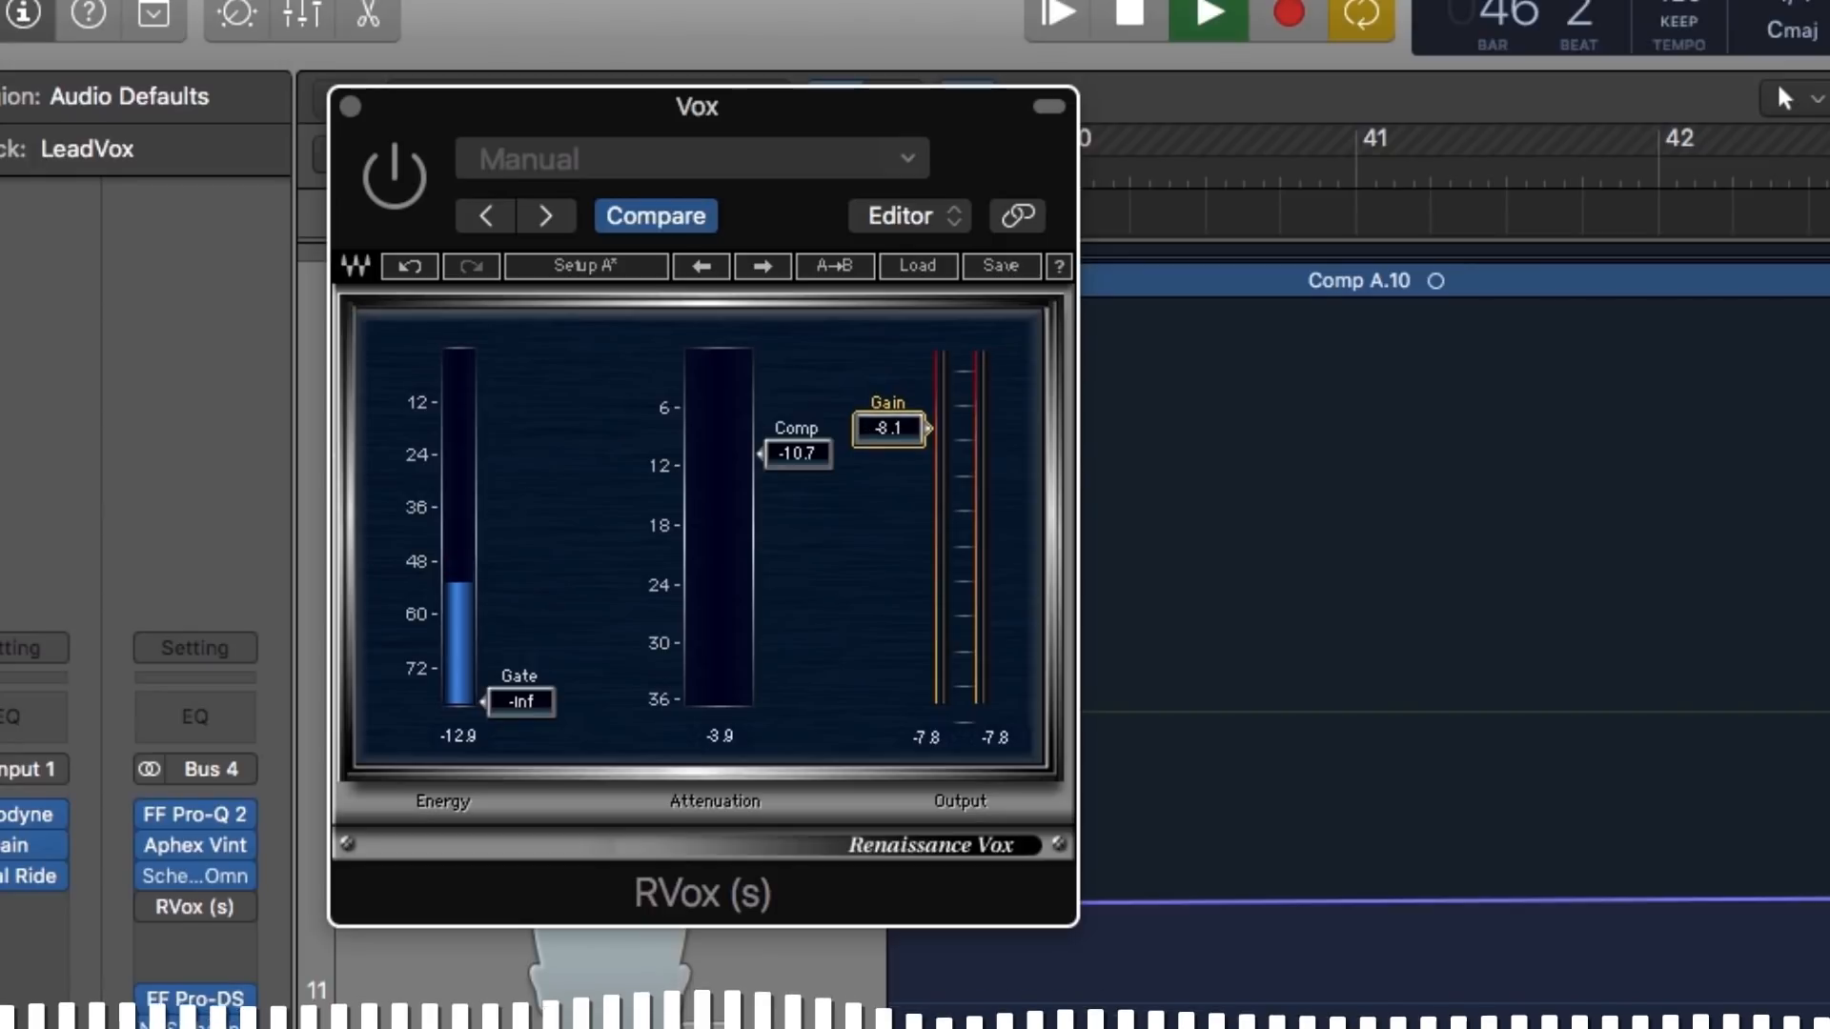
pyautogui.click(393, 178)
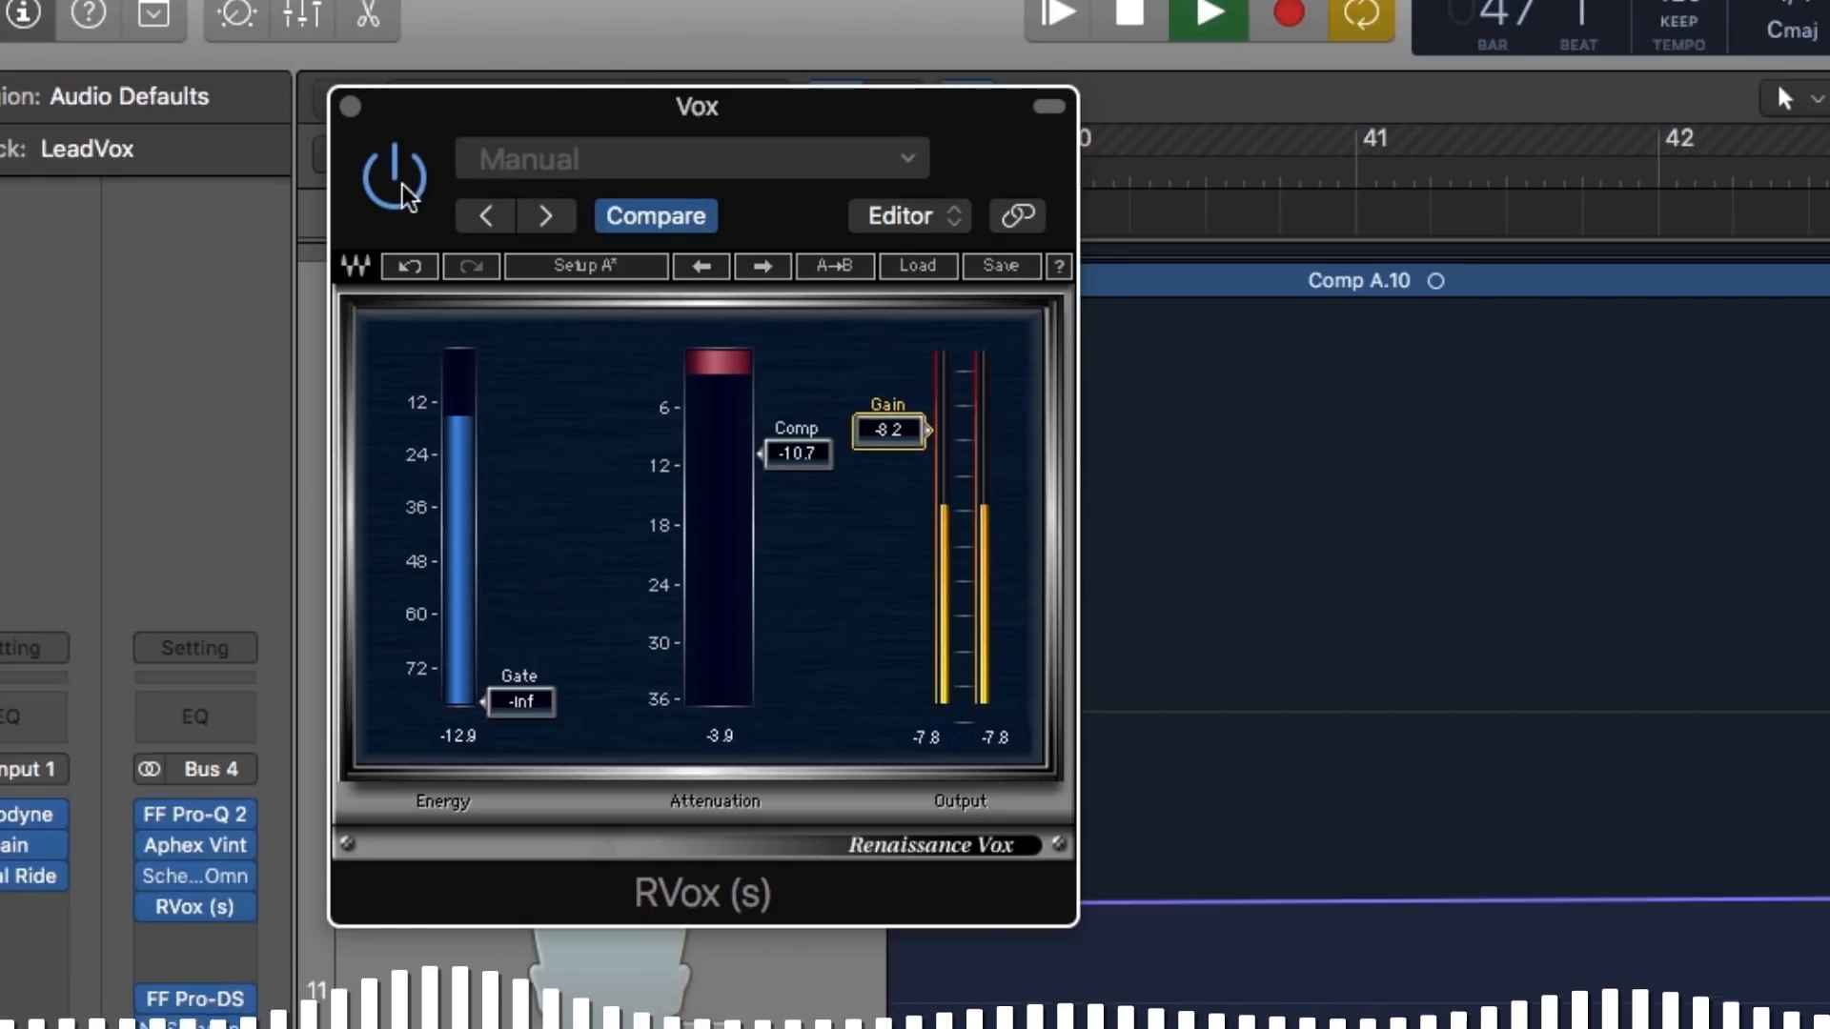
pyautogui.click(351, 105)
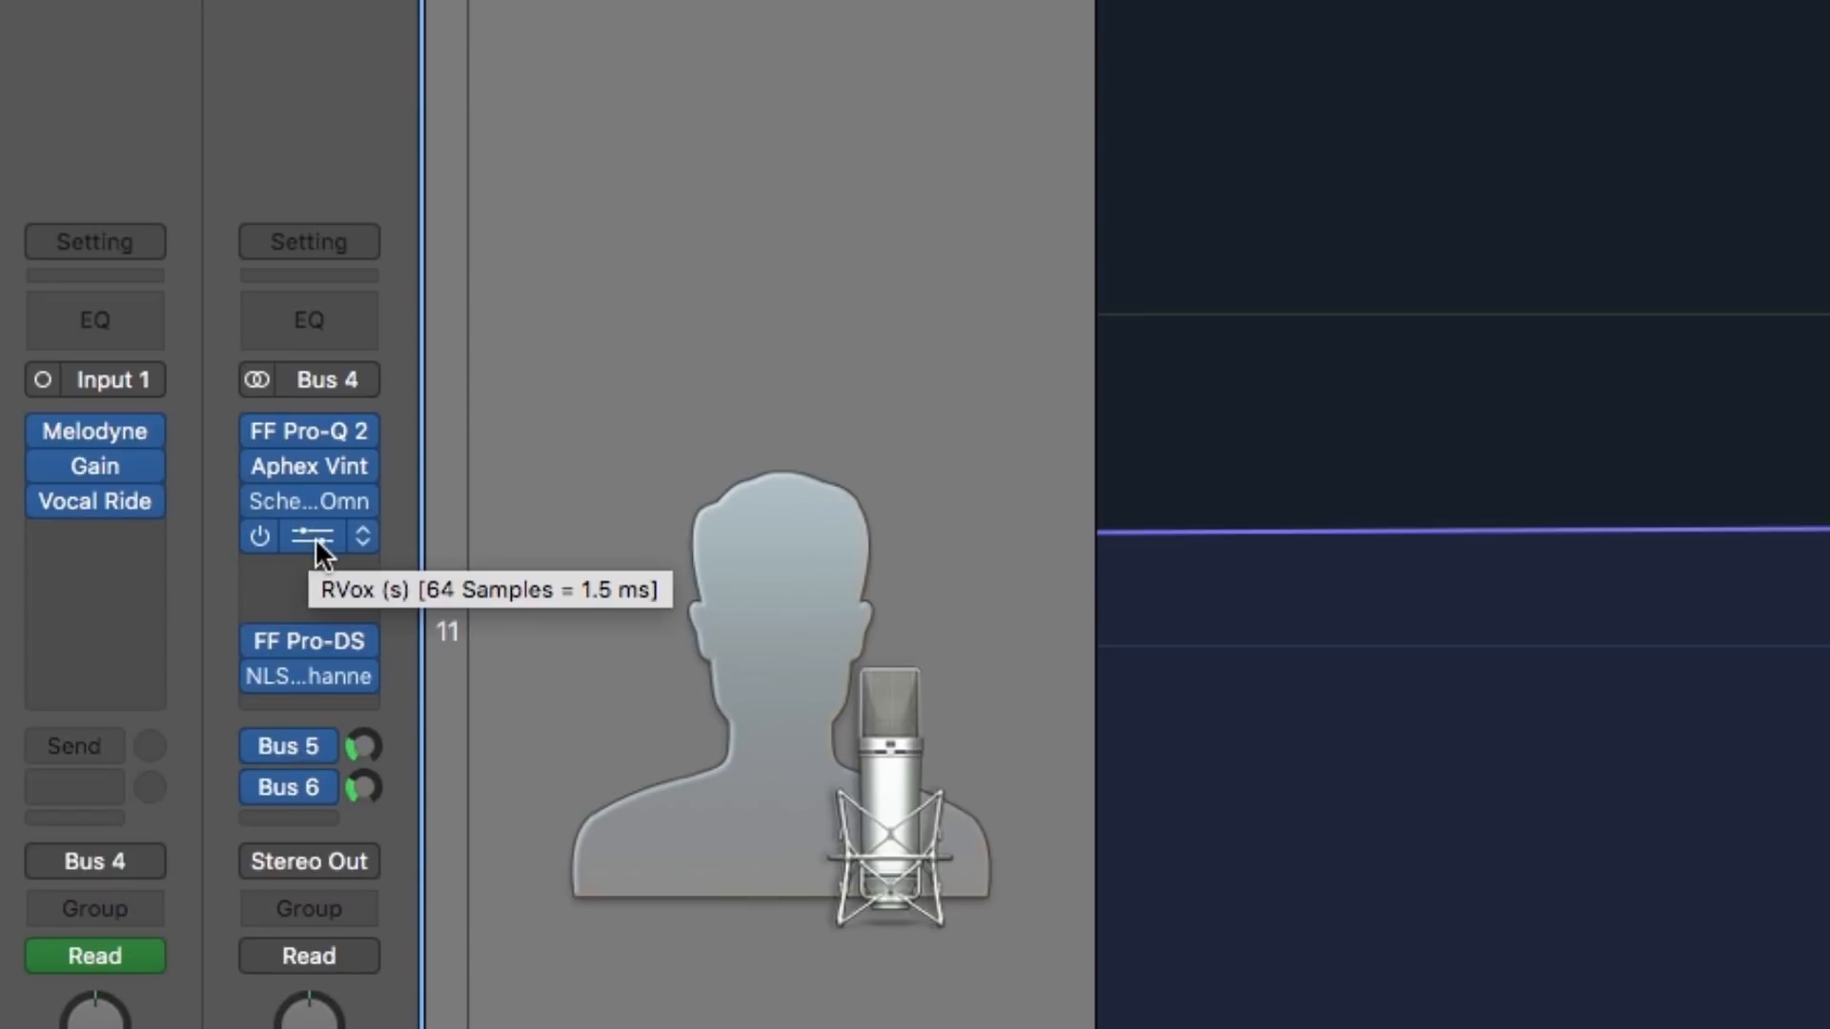
# Step: Duplicate RVox with its settings into the next insert slot of the Vox channel and audition the opened copy
pyautogui.moveTo(314, 537); pyautogui.dragTo(324, 559)
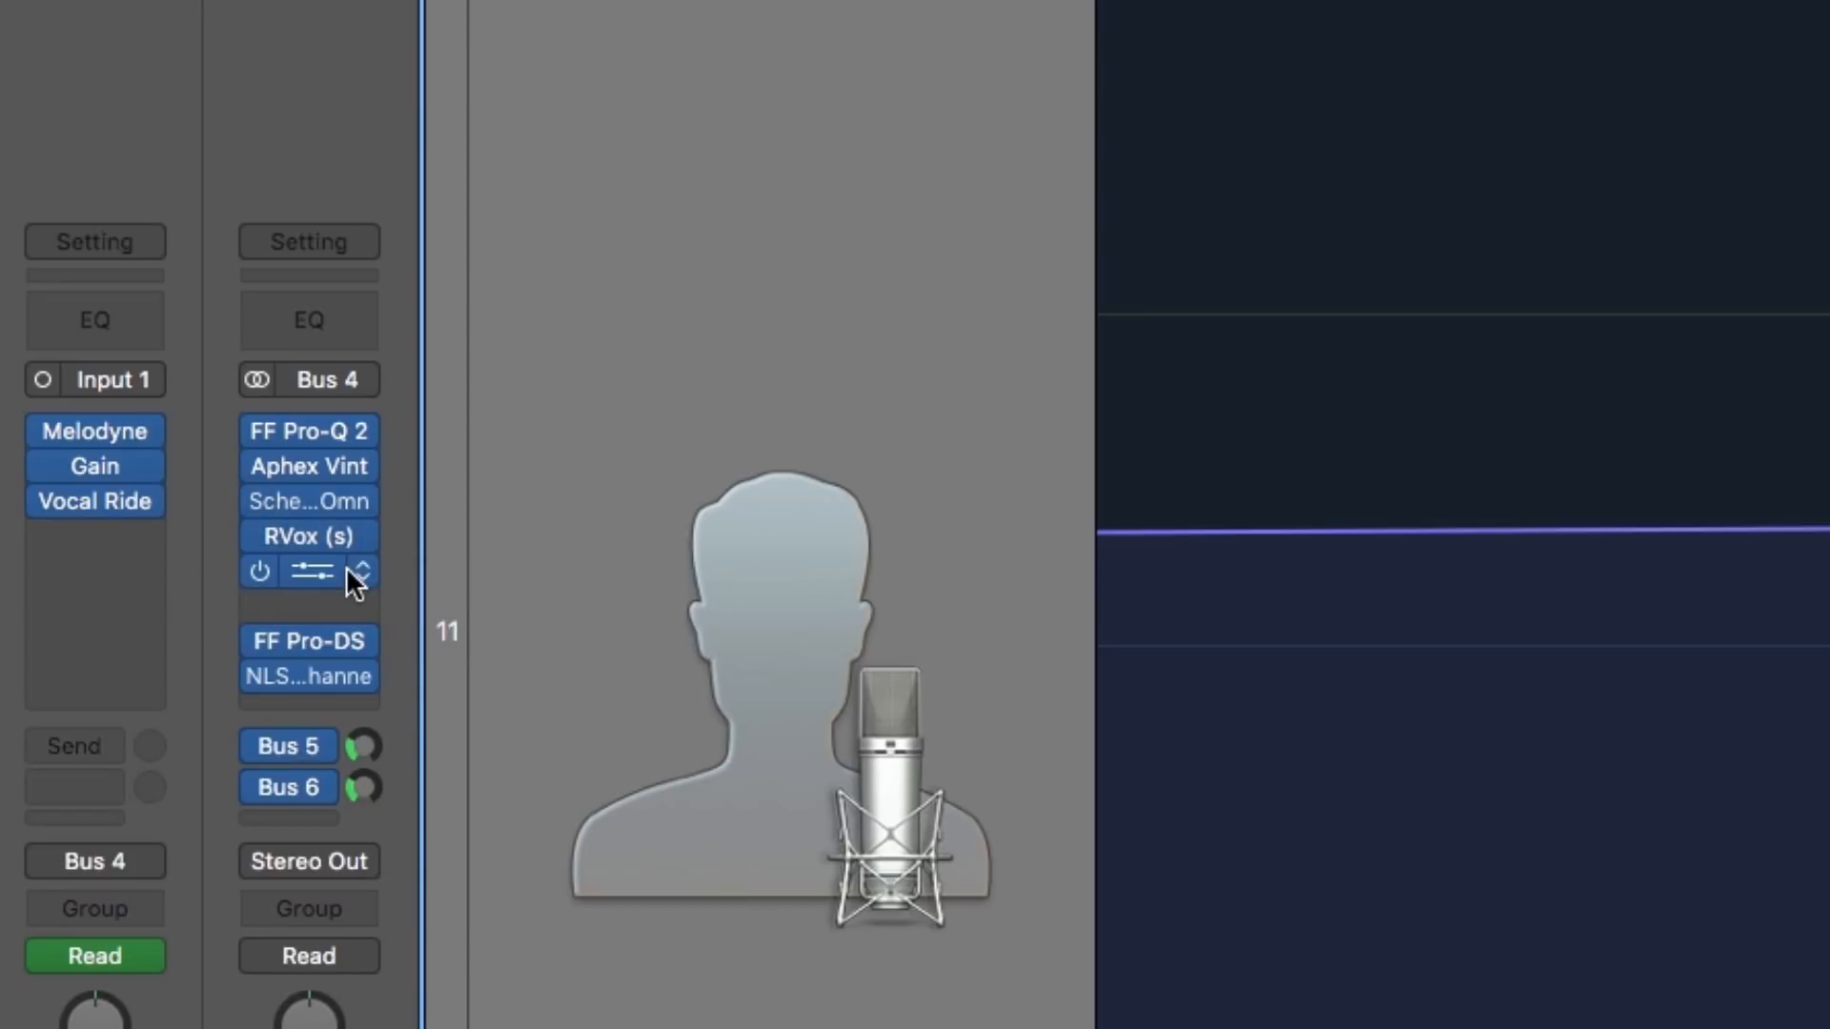
pyautogui.click(328, 569)
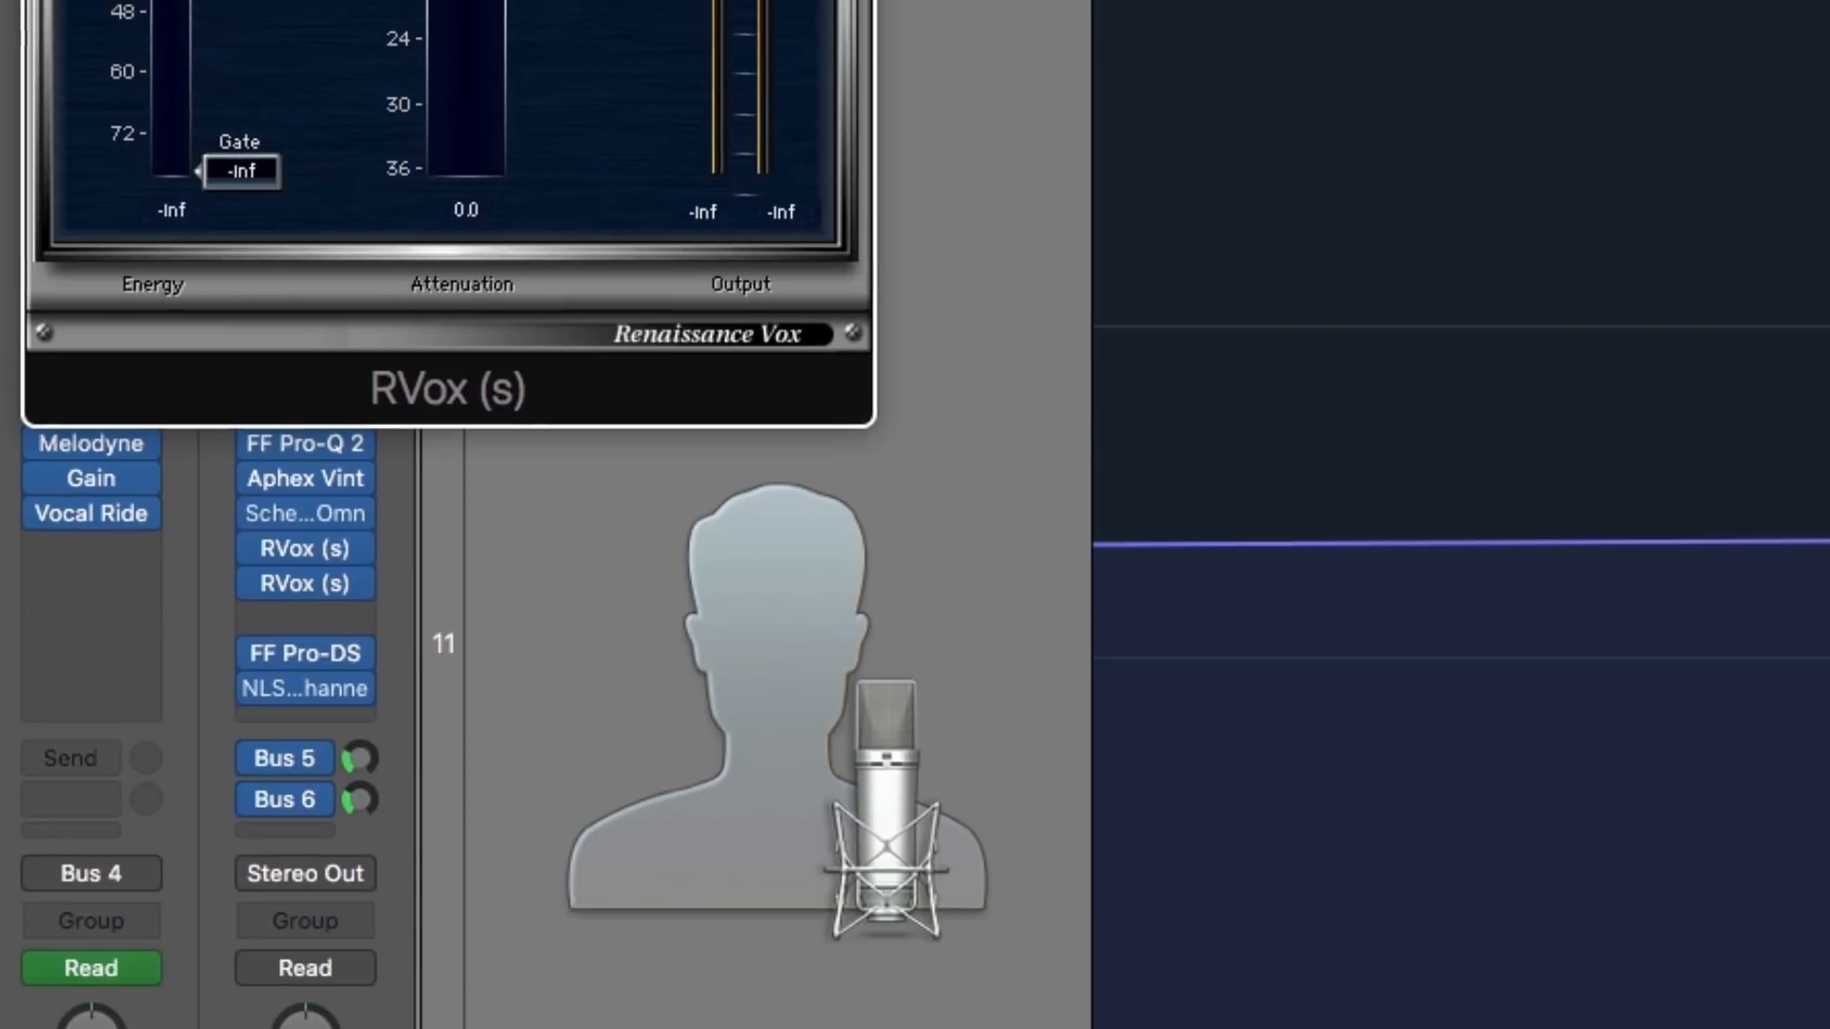
pyautogui.press('space')
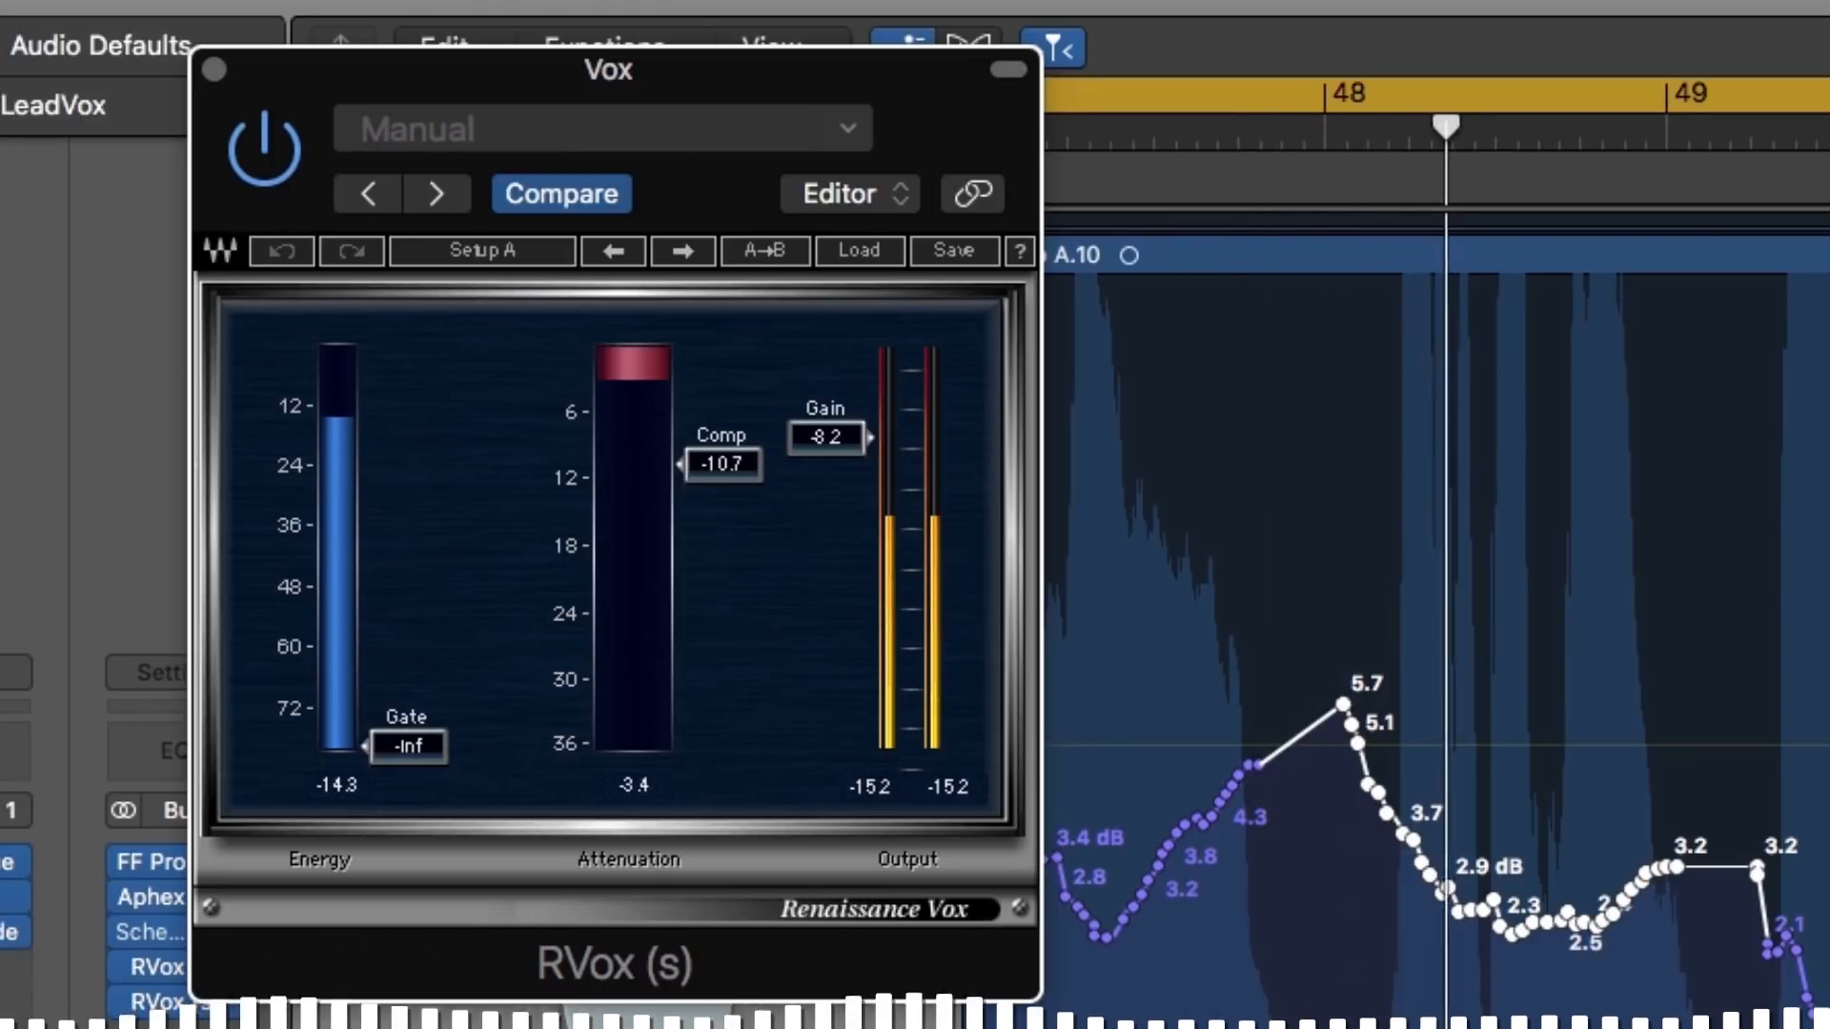
# Step: Compare the Vox channel with the first RVox bypassed and active, set the duplicate's Gain to -7.9, and close its window
pyautogui.click(130, 968)
pyautogui.press('space')
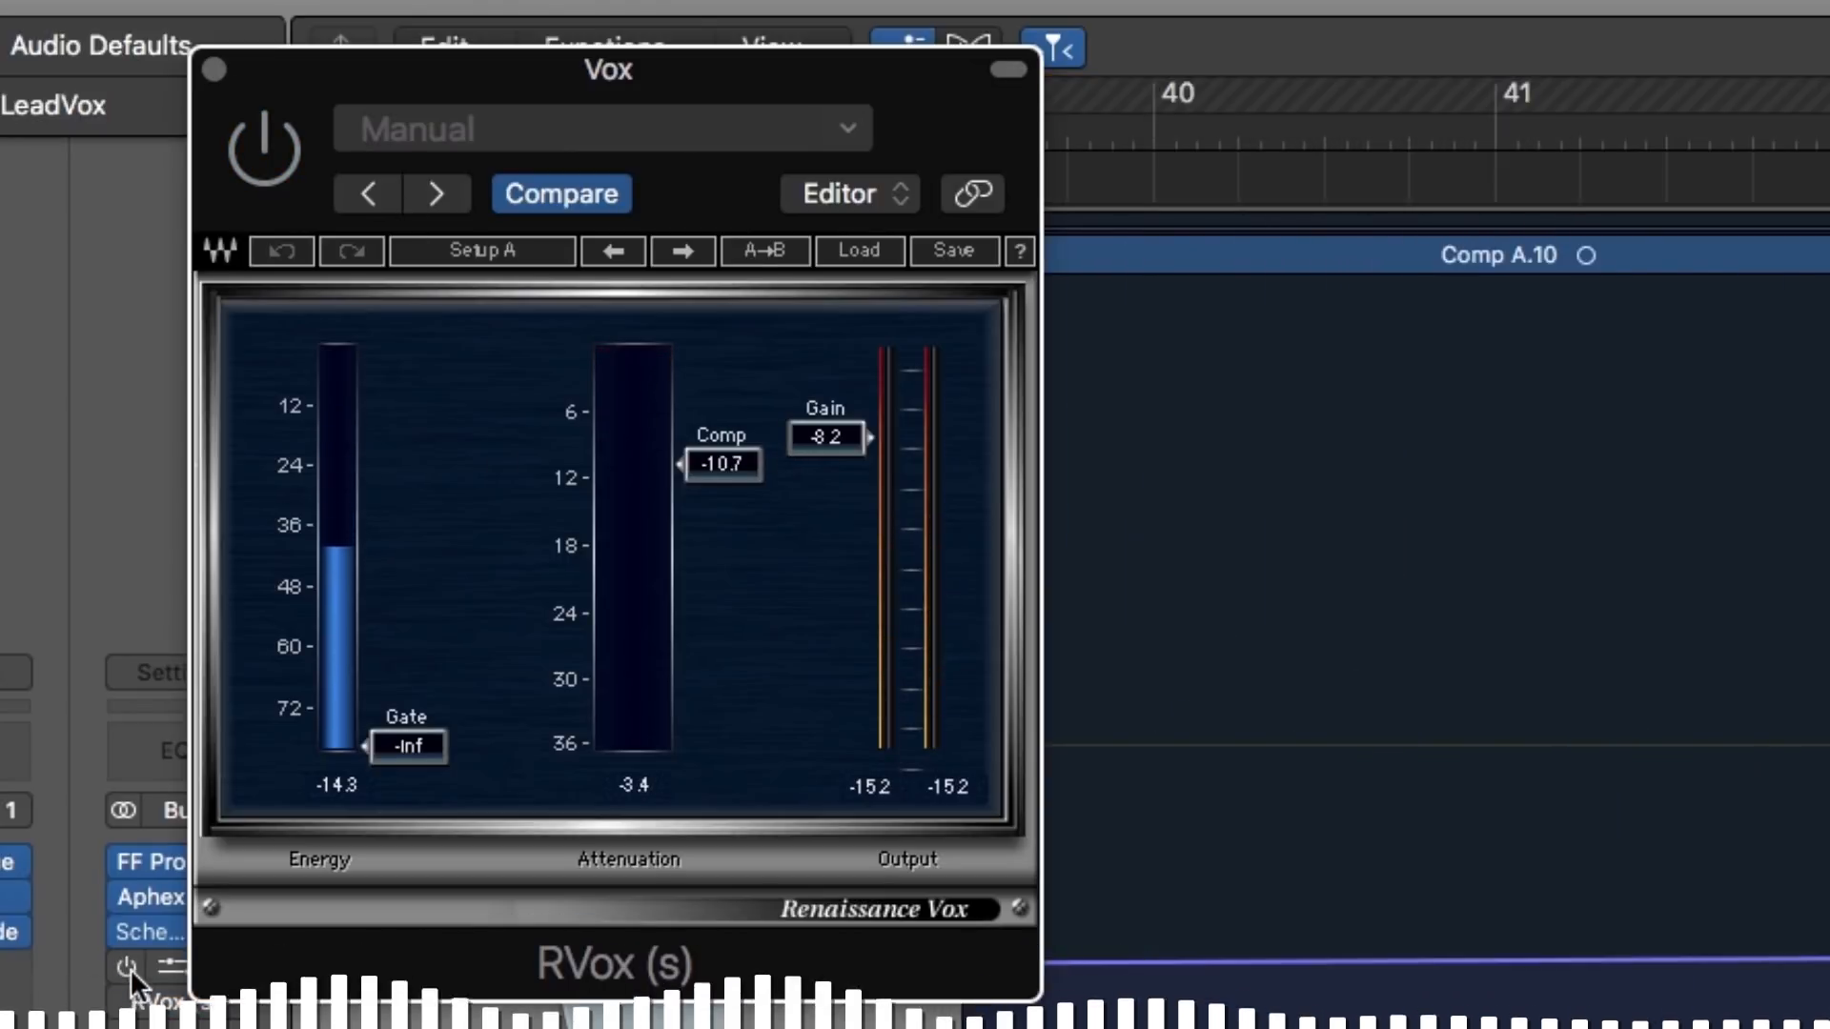
pyautogui.click(127, 963)
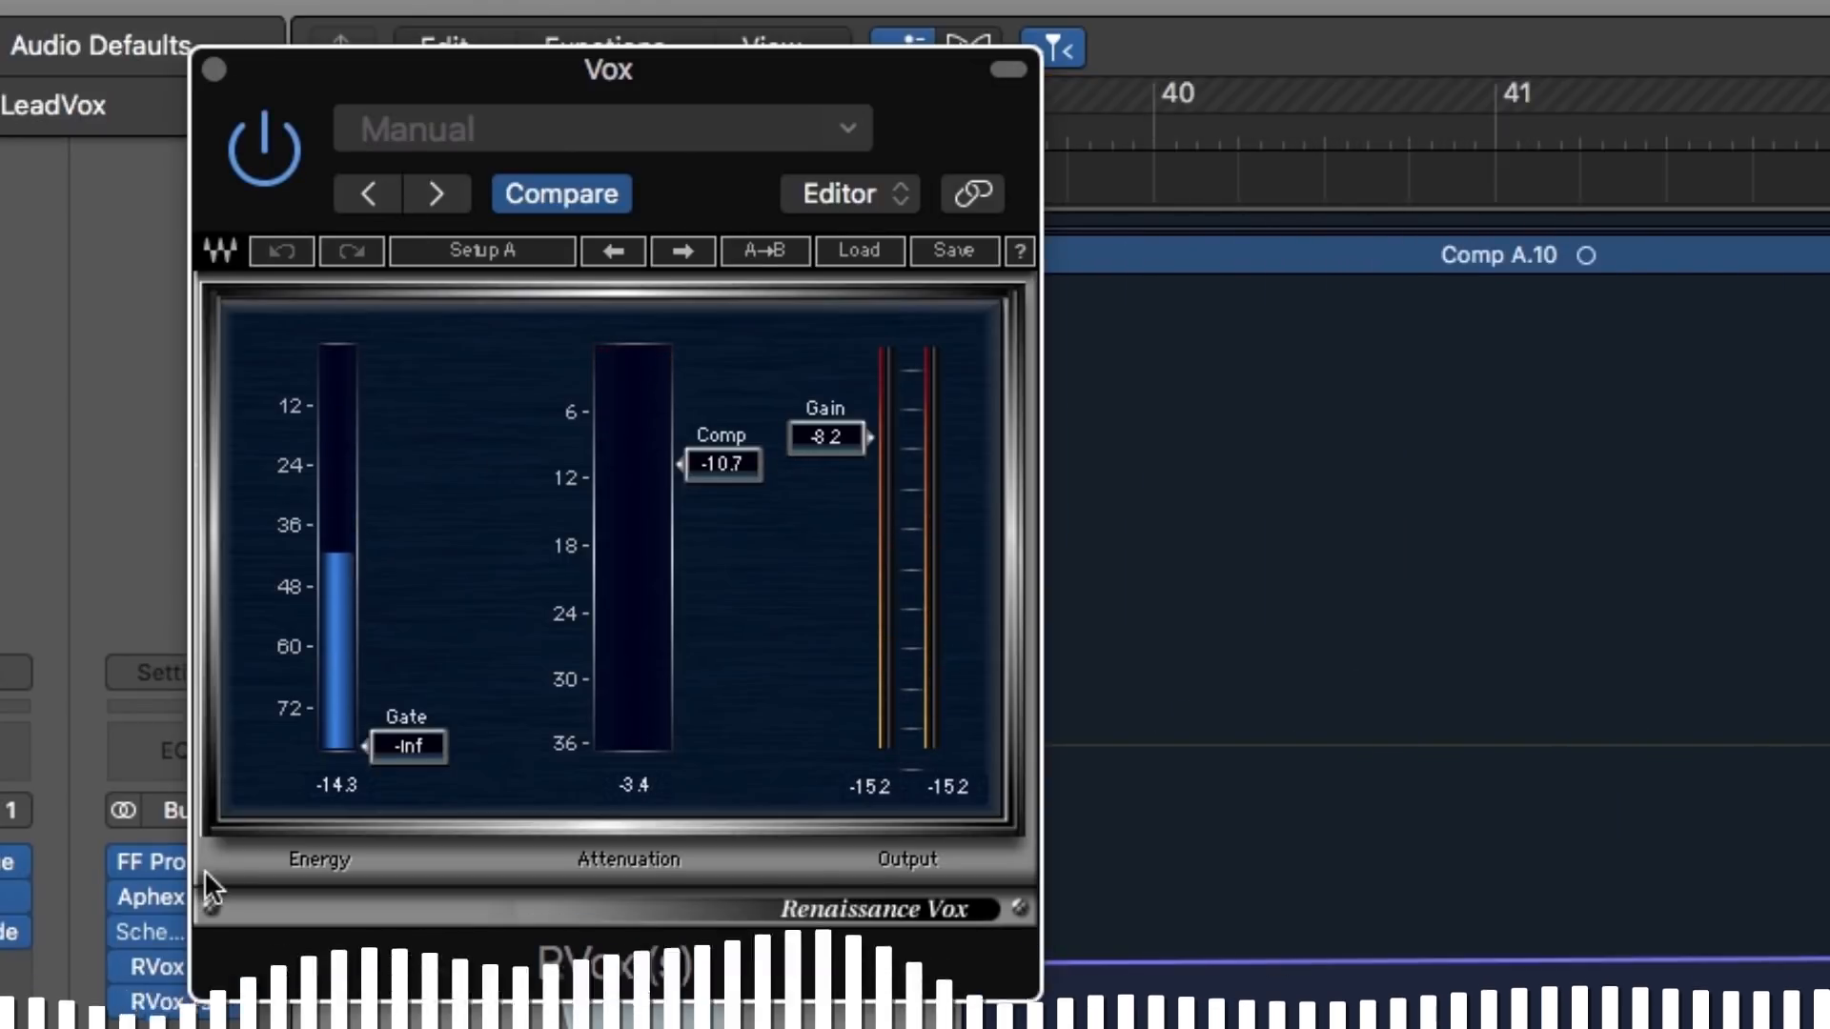
pyautogui.moveTo(837, 437); pyautogui.dragTo(837, 426)
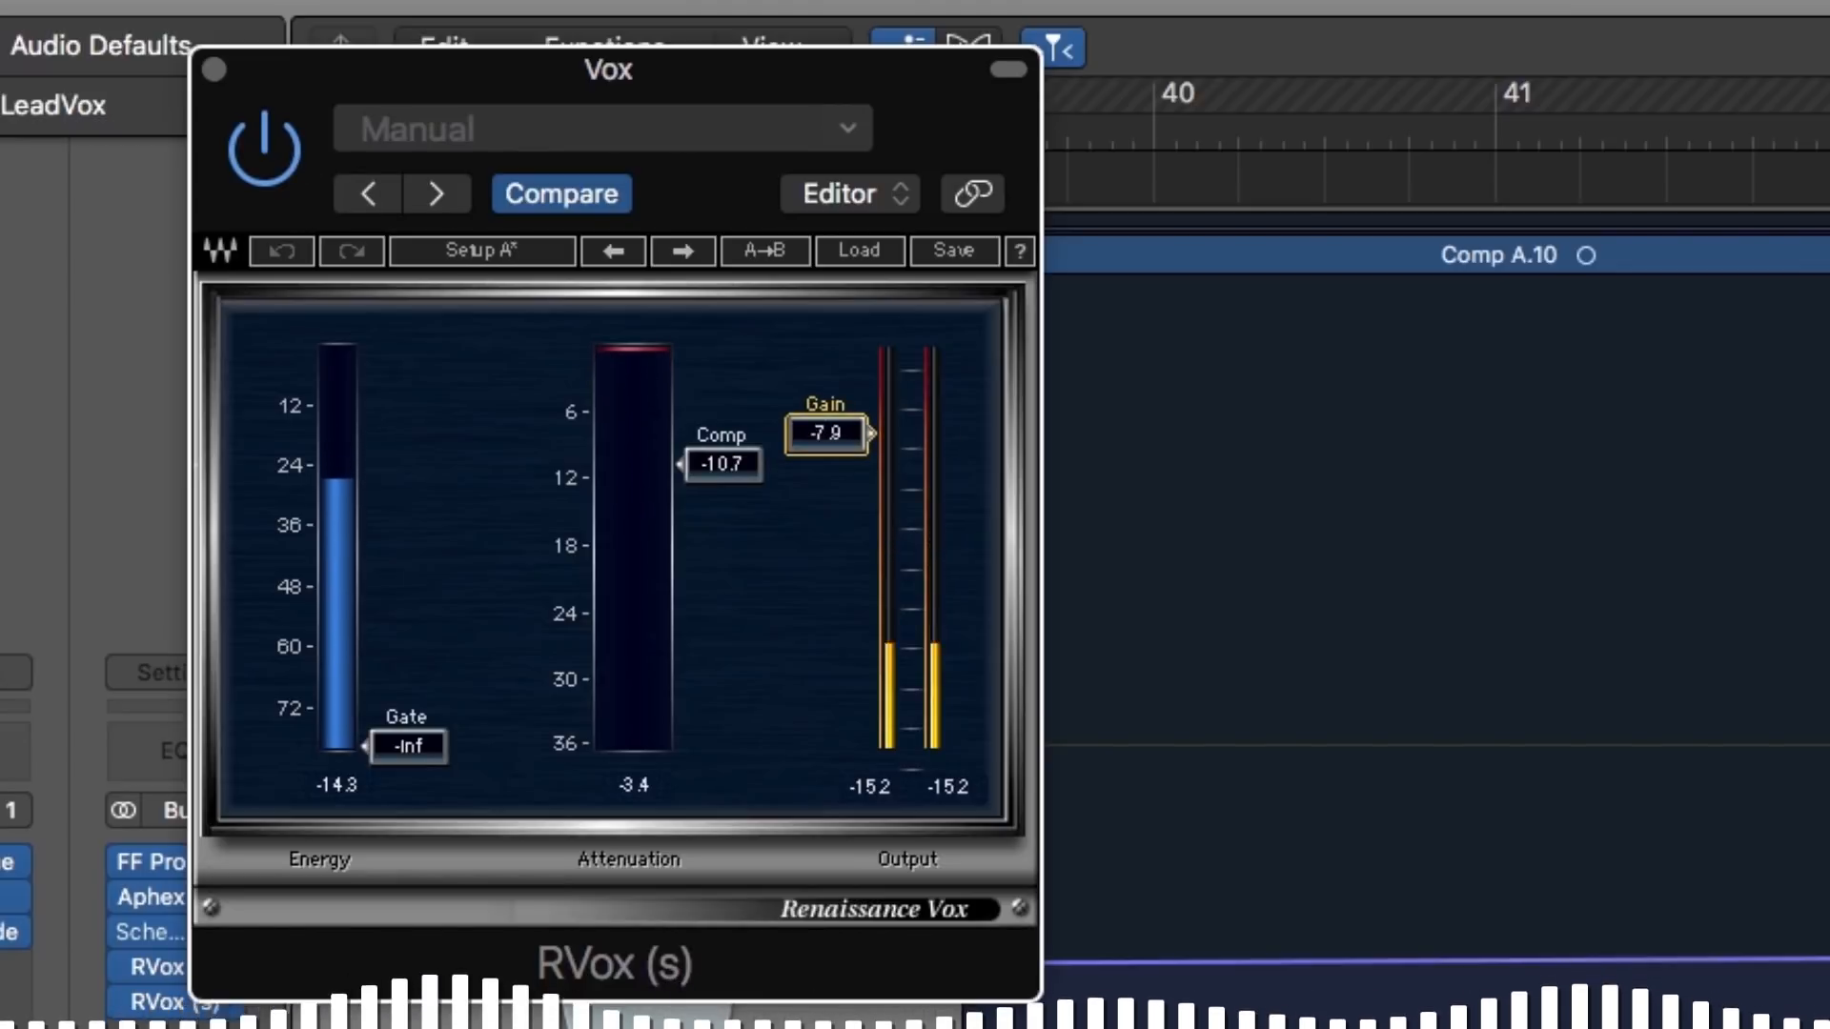
pyautogui.click(211, 66)
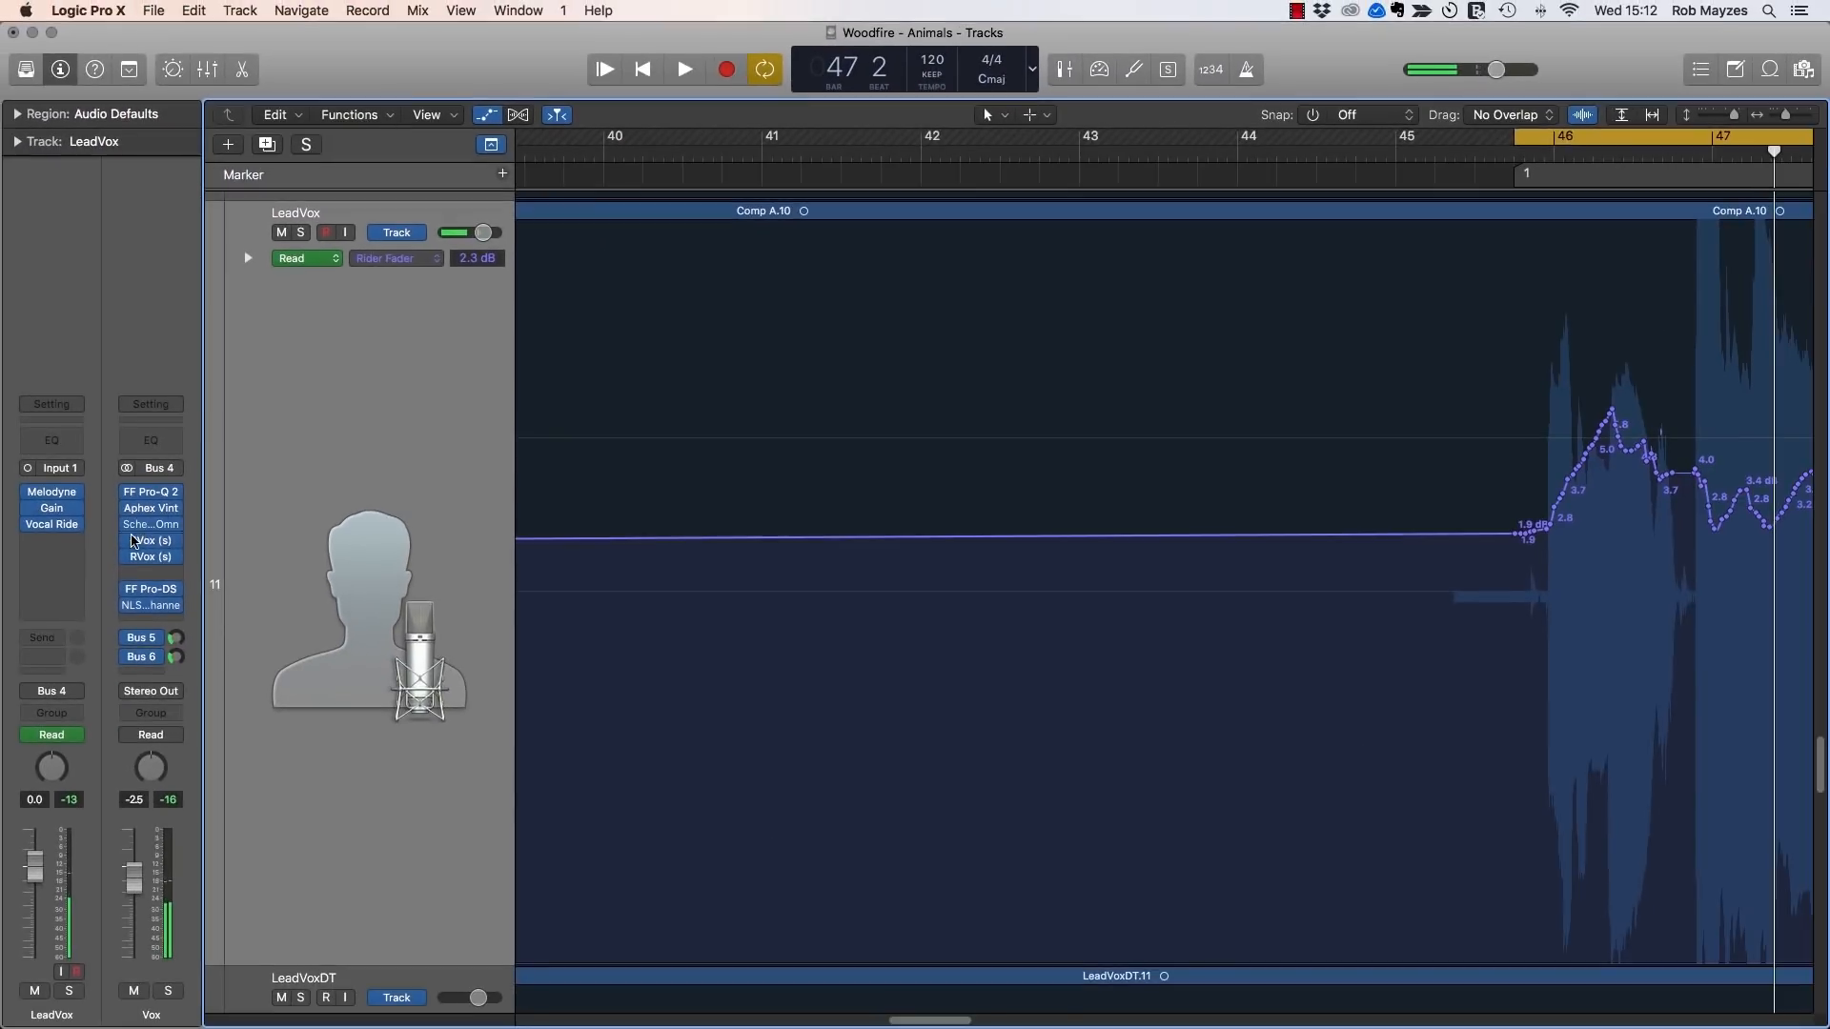
# Step: Play back the lead vocal around bars 47 to 49 to compare it without and with the RVox compression
pyautogui.press('space')
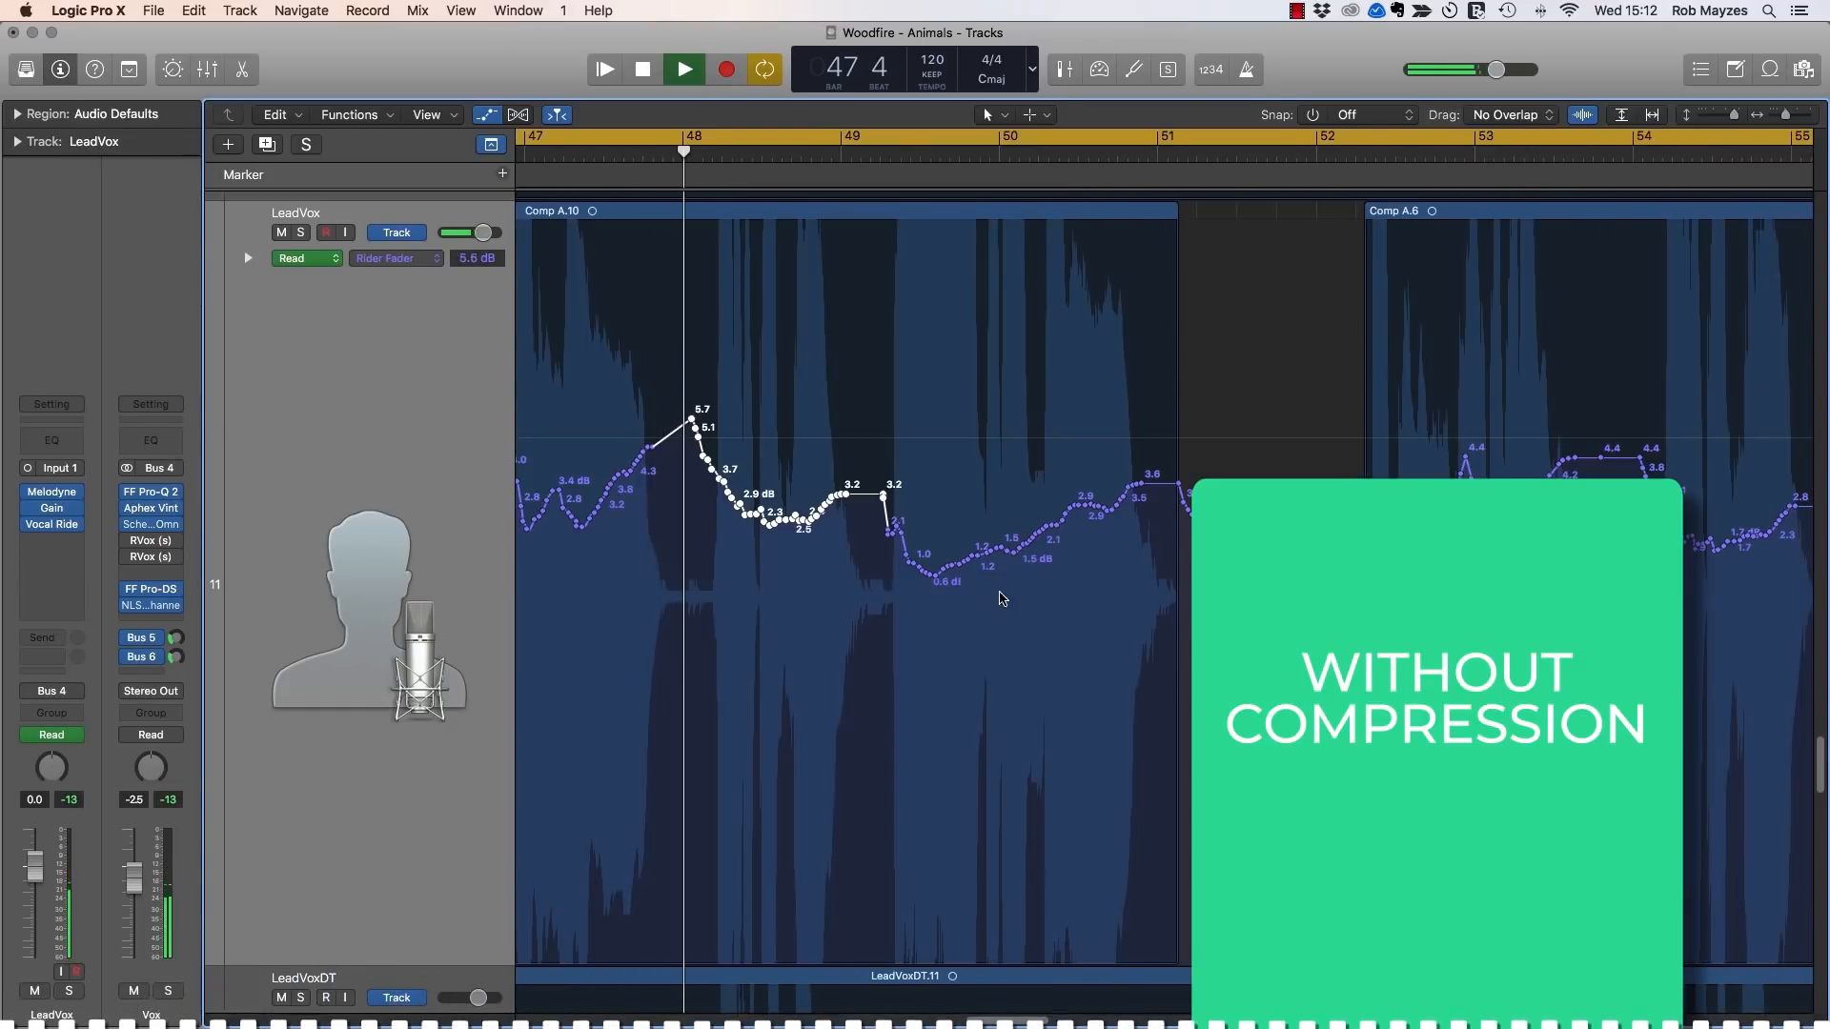
pyautogui.hscroll(1, 1014, 598)
pyautogui.hscroll(-5, 1014, 595)
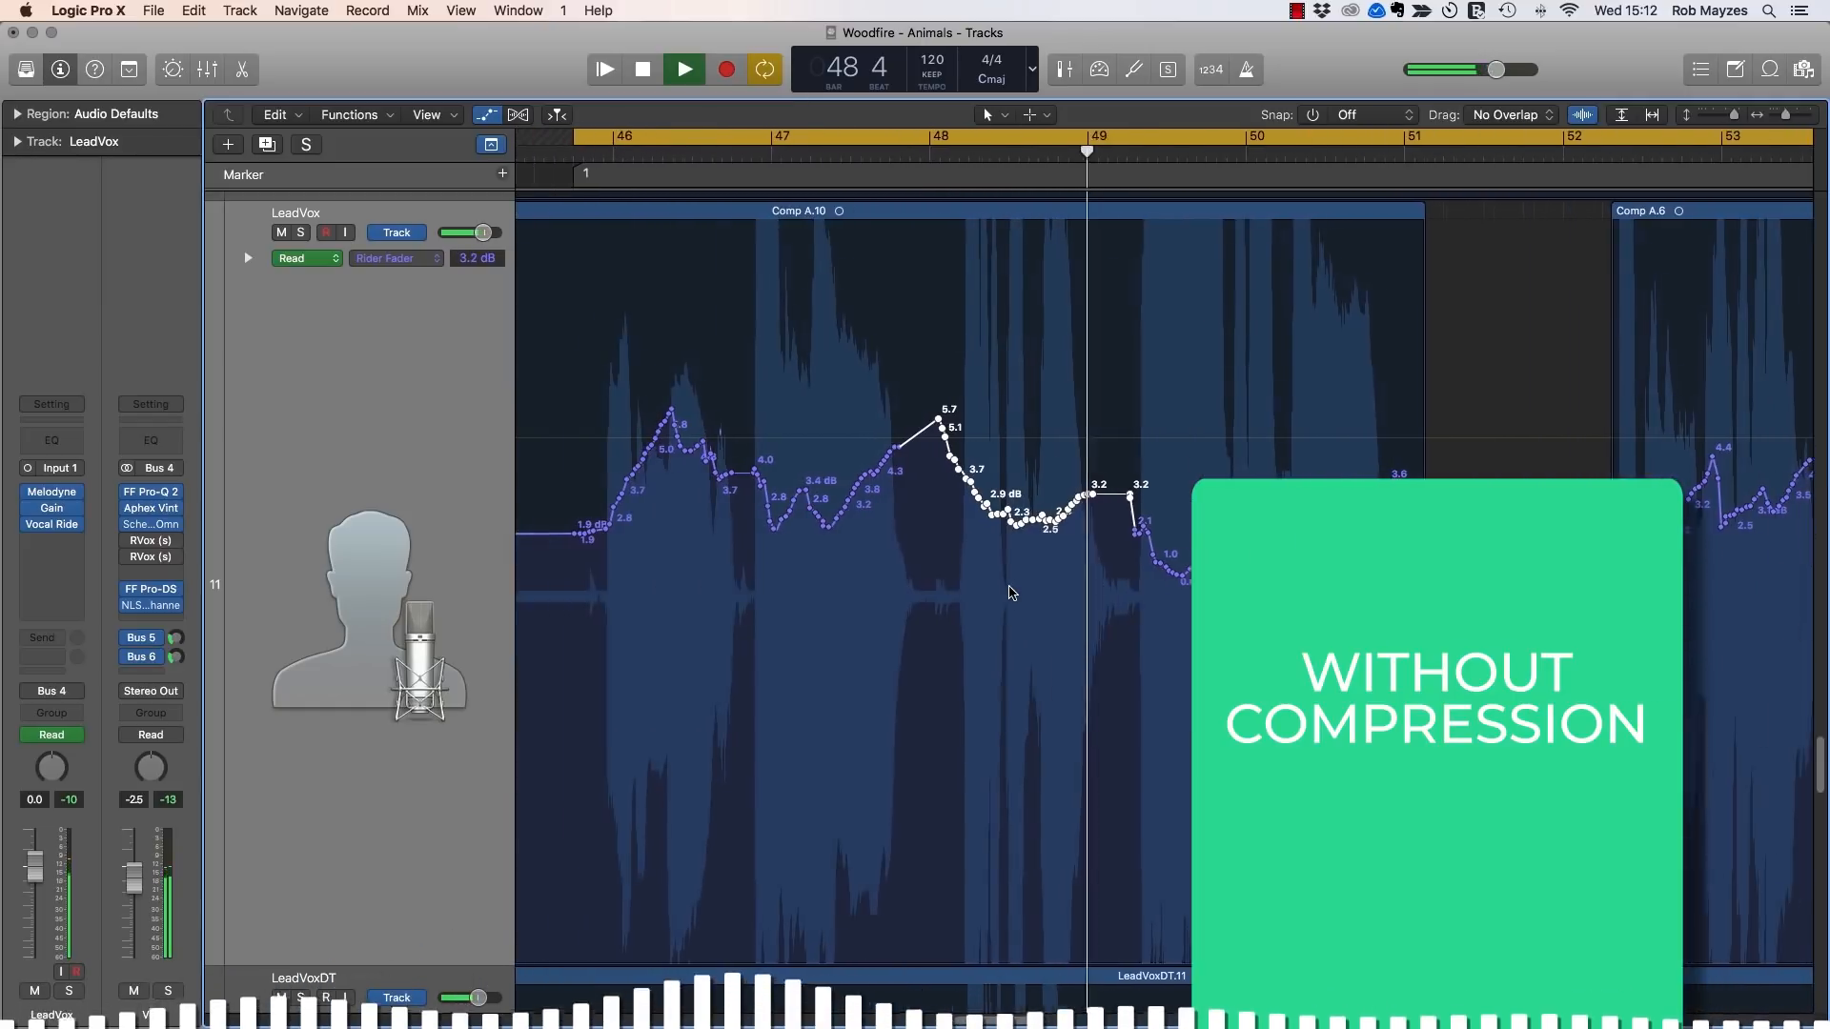
pyautogui.press('space')
pyautogui.press('space')
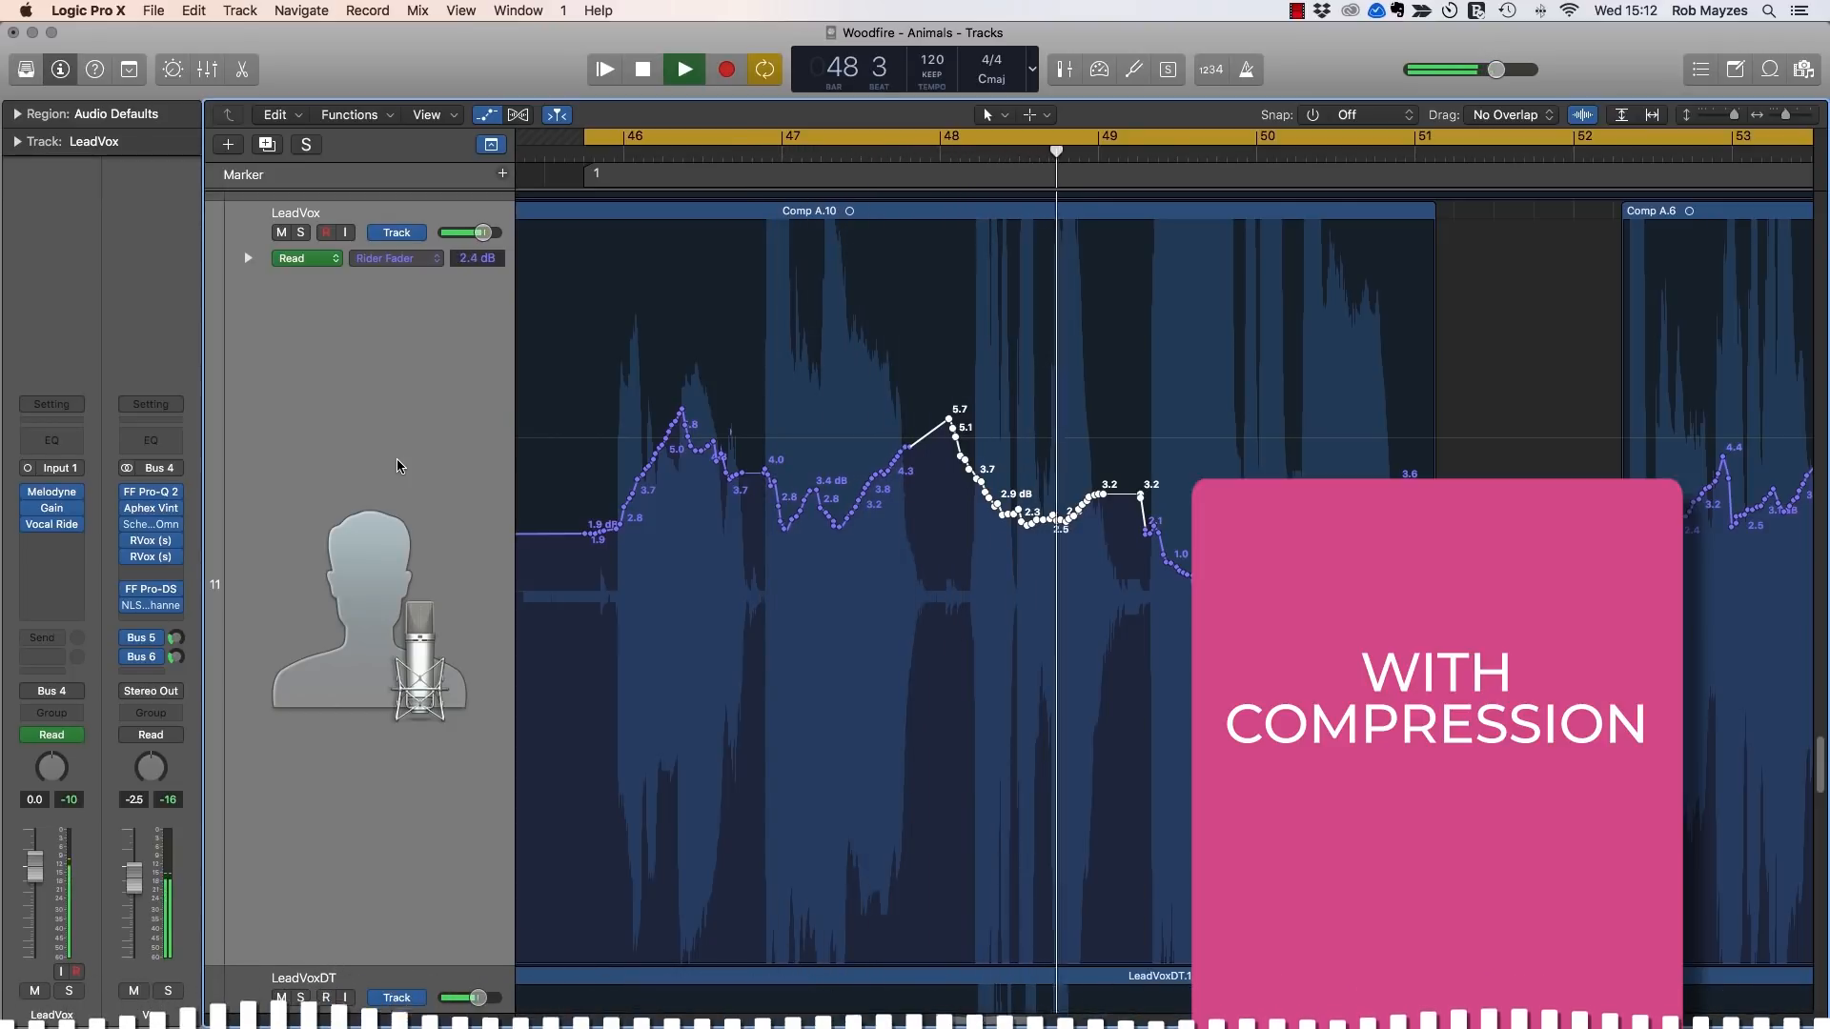
pyautogui.press('space')
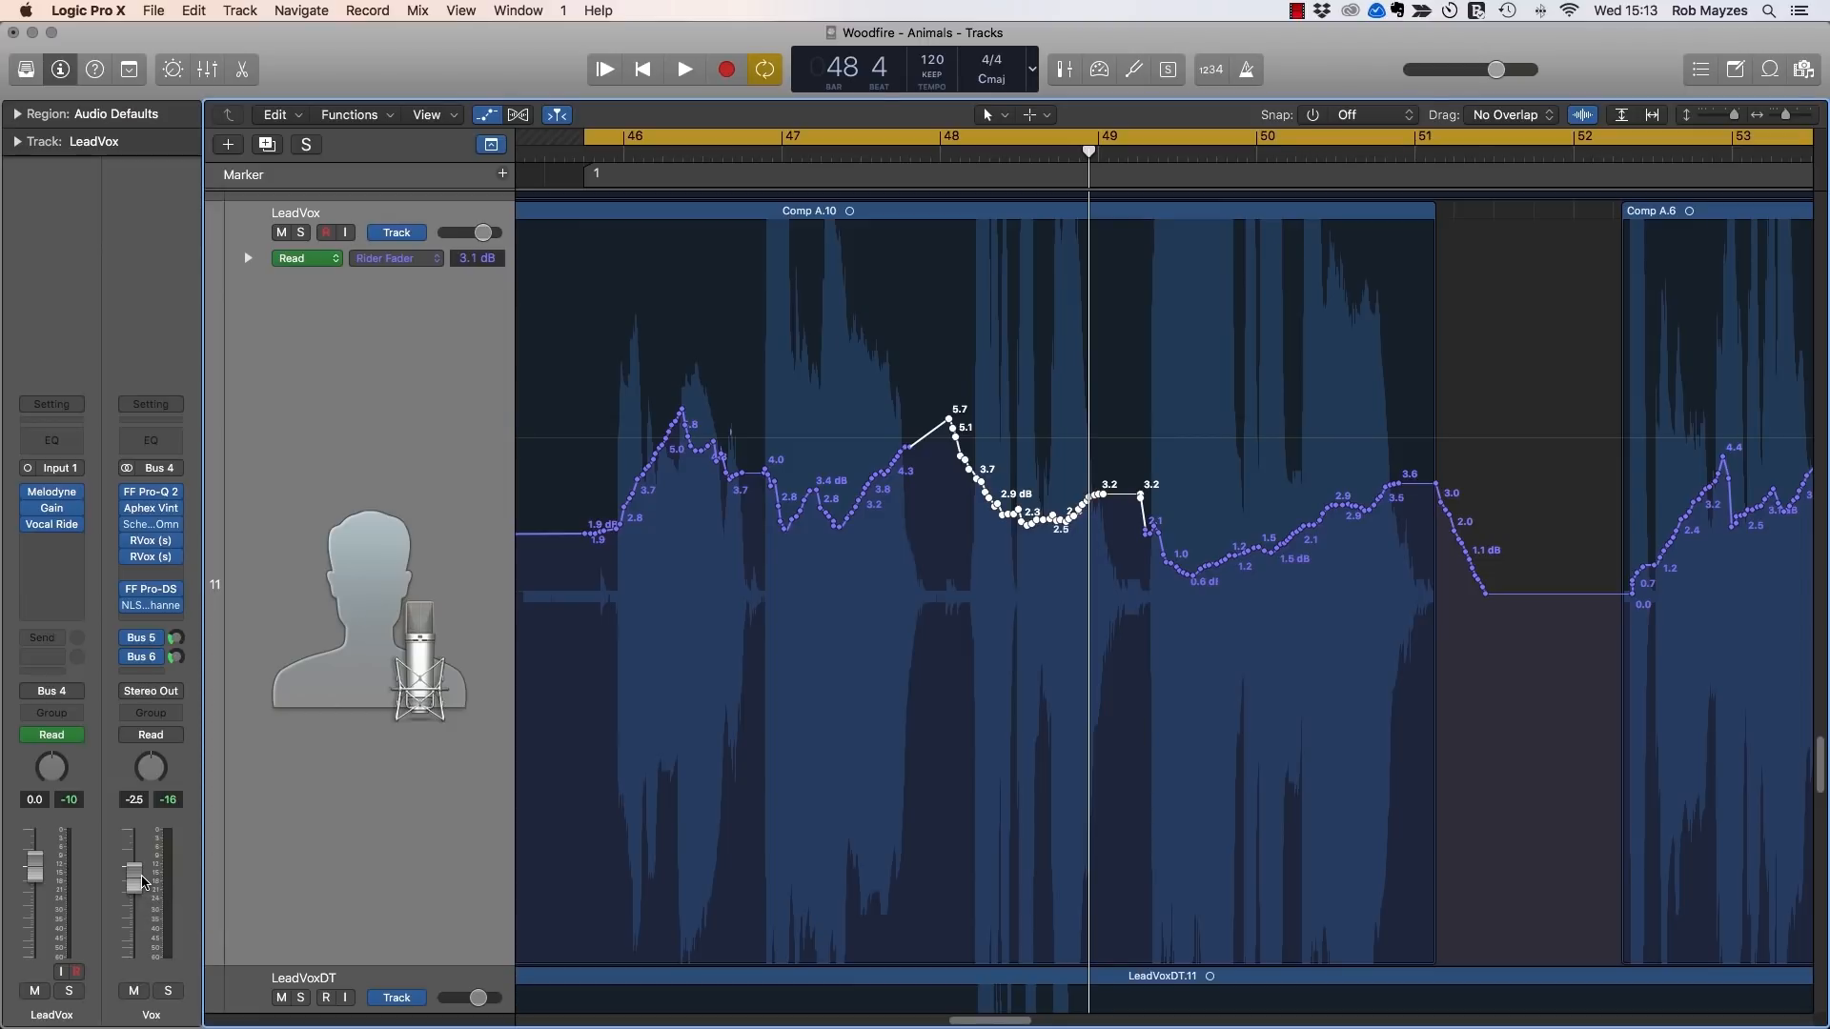
# Step: Open the mixer and lower the Master fader to -25.5 dB for quiet monitoring
pyautogui.press('x')
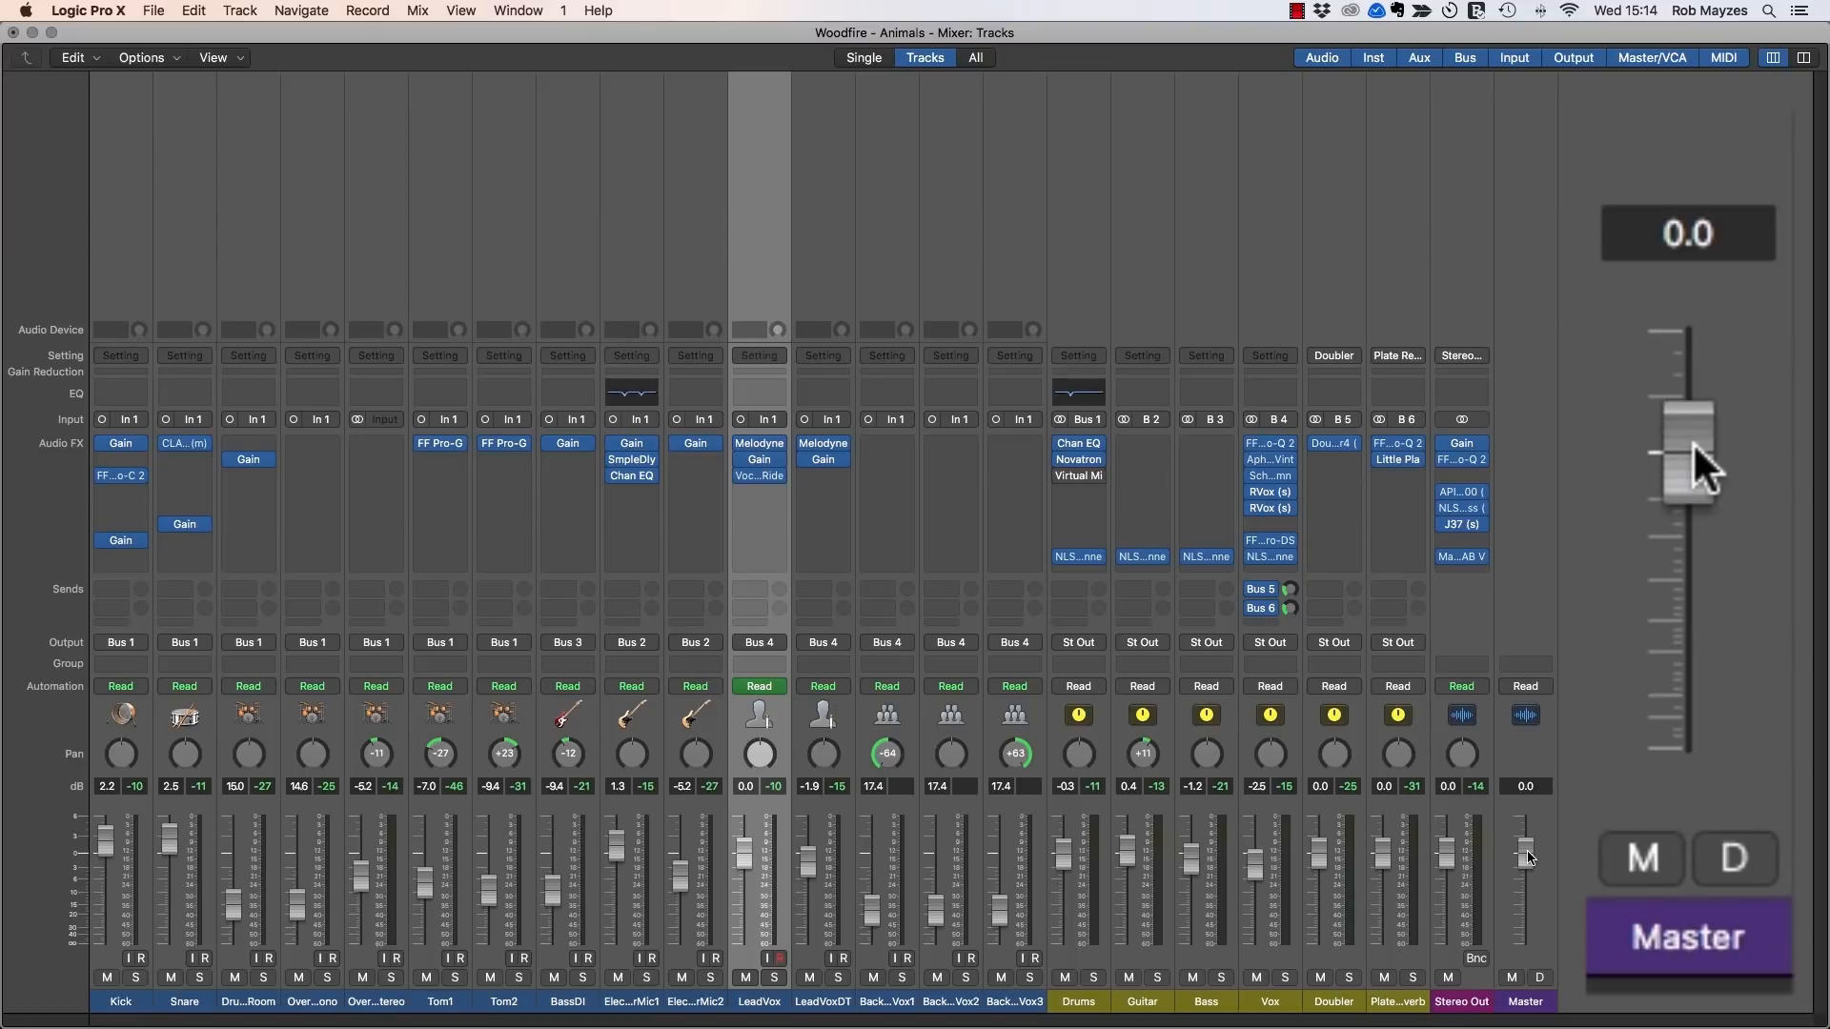
pyautogui.moveTo(1527, 851); pyautogui.dragTo(1527, 851)
pyautogui.moveTo(1695, 449); pyautogui.dragTo(1696, 621)
pyautogui.moveTo(1529, 947)
pyautogui.mouseDown()
pyautogui.moveTo(1532, 974)
pyautogui.moveTo(1532, 927)
pyautogui.mouseUp()
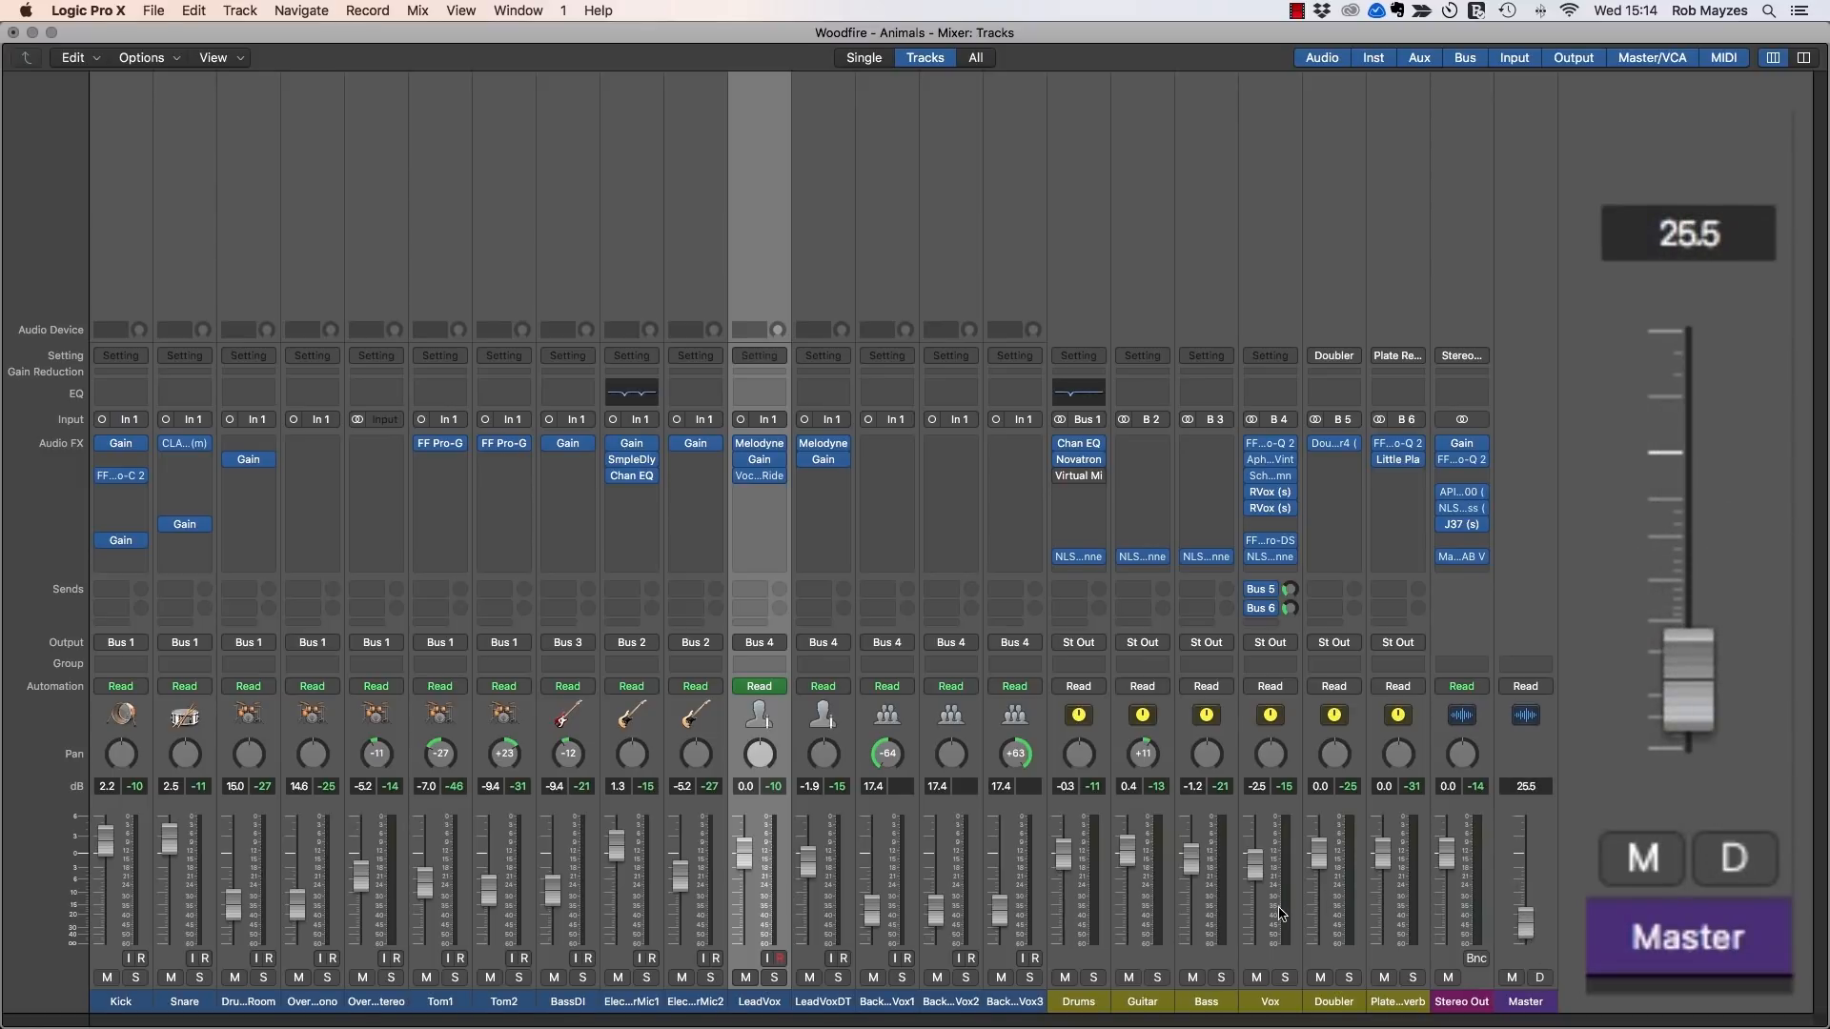
# Step: During playback with the Master lowered to -32.0 dB, set the Vox fader to -3.0 dB and return the Master to 0.0
pyautogui.moveTo(1269, 873); pyautogui.dragTo(1269, 881)
pyautogui.press('space')
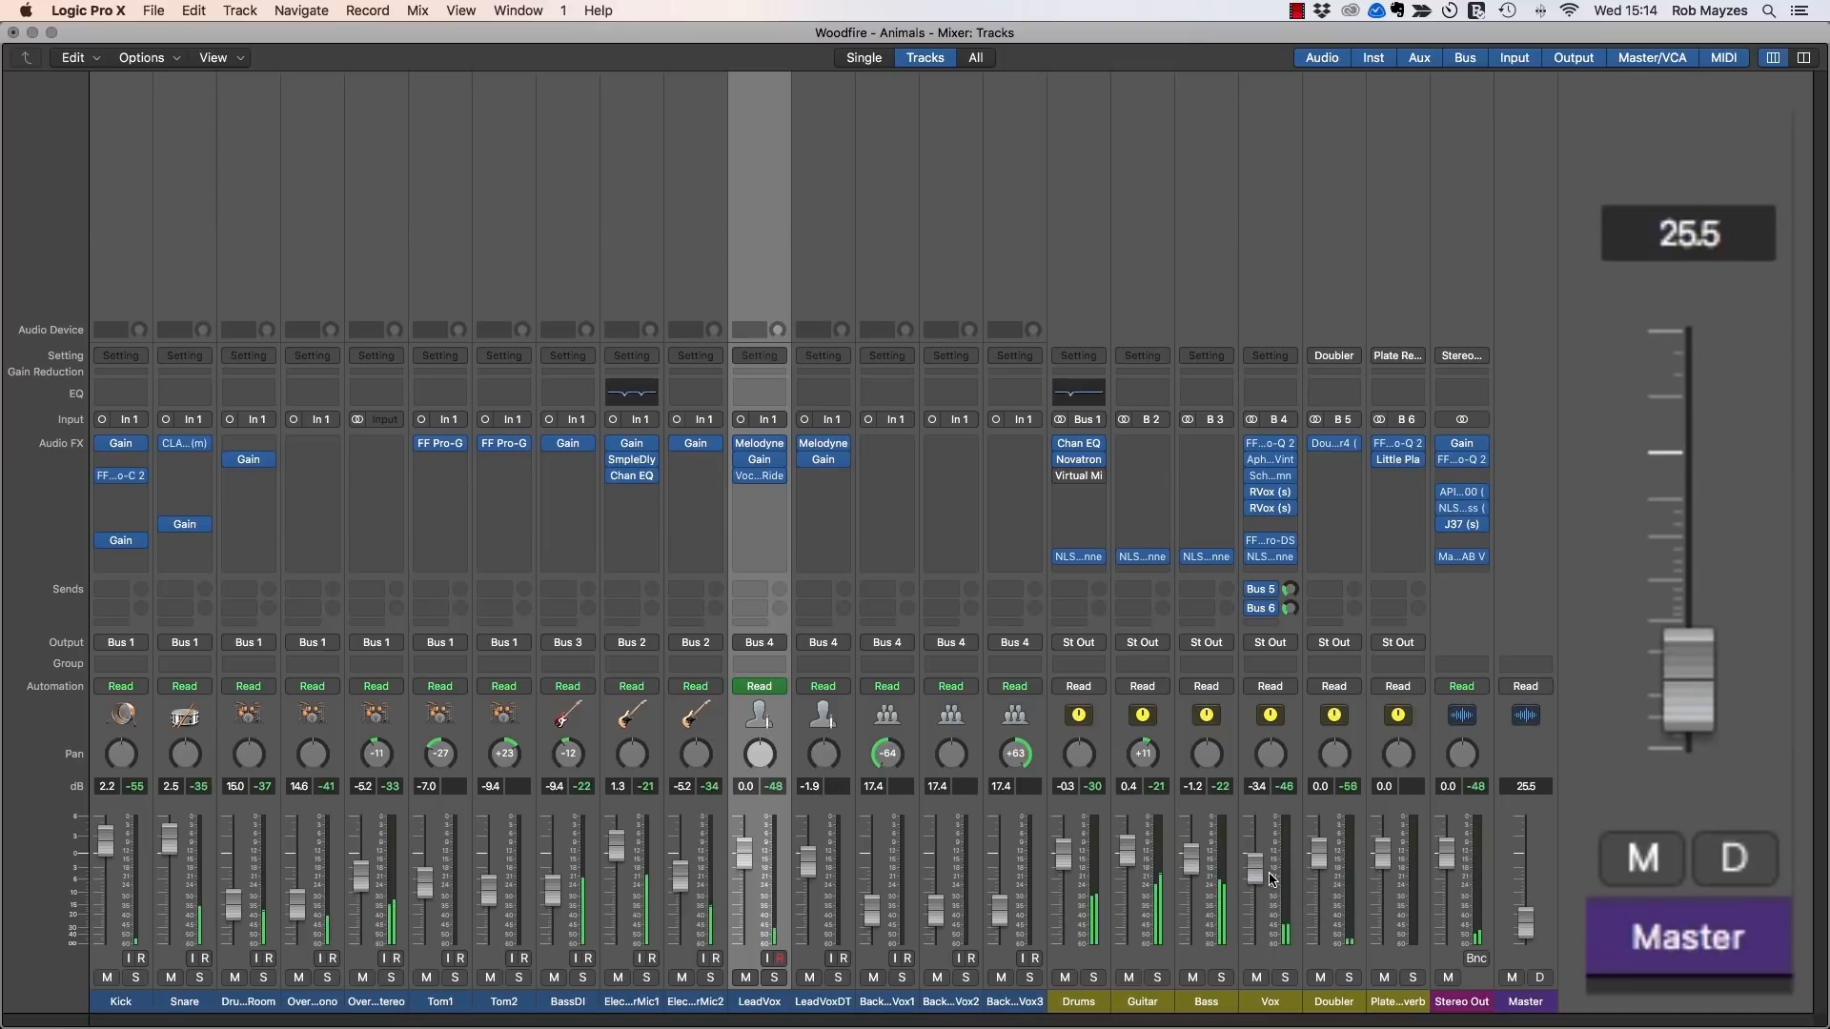
pyautogui.moveTo(1520, 921); pyautogui.dragTo(1519, 930)
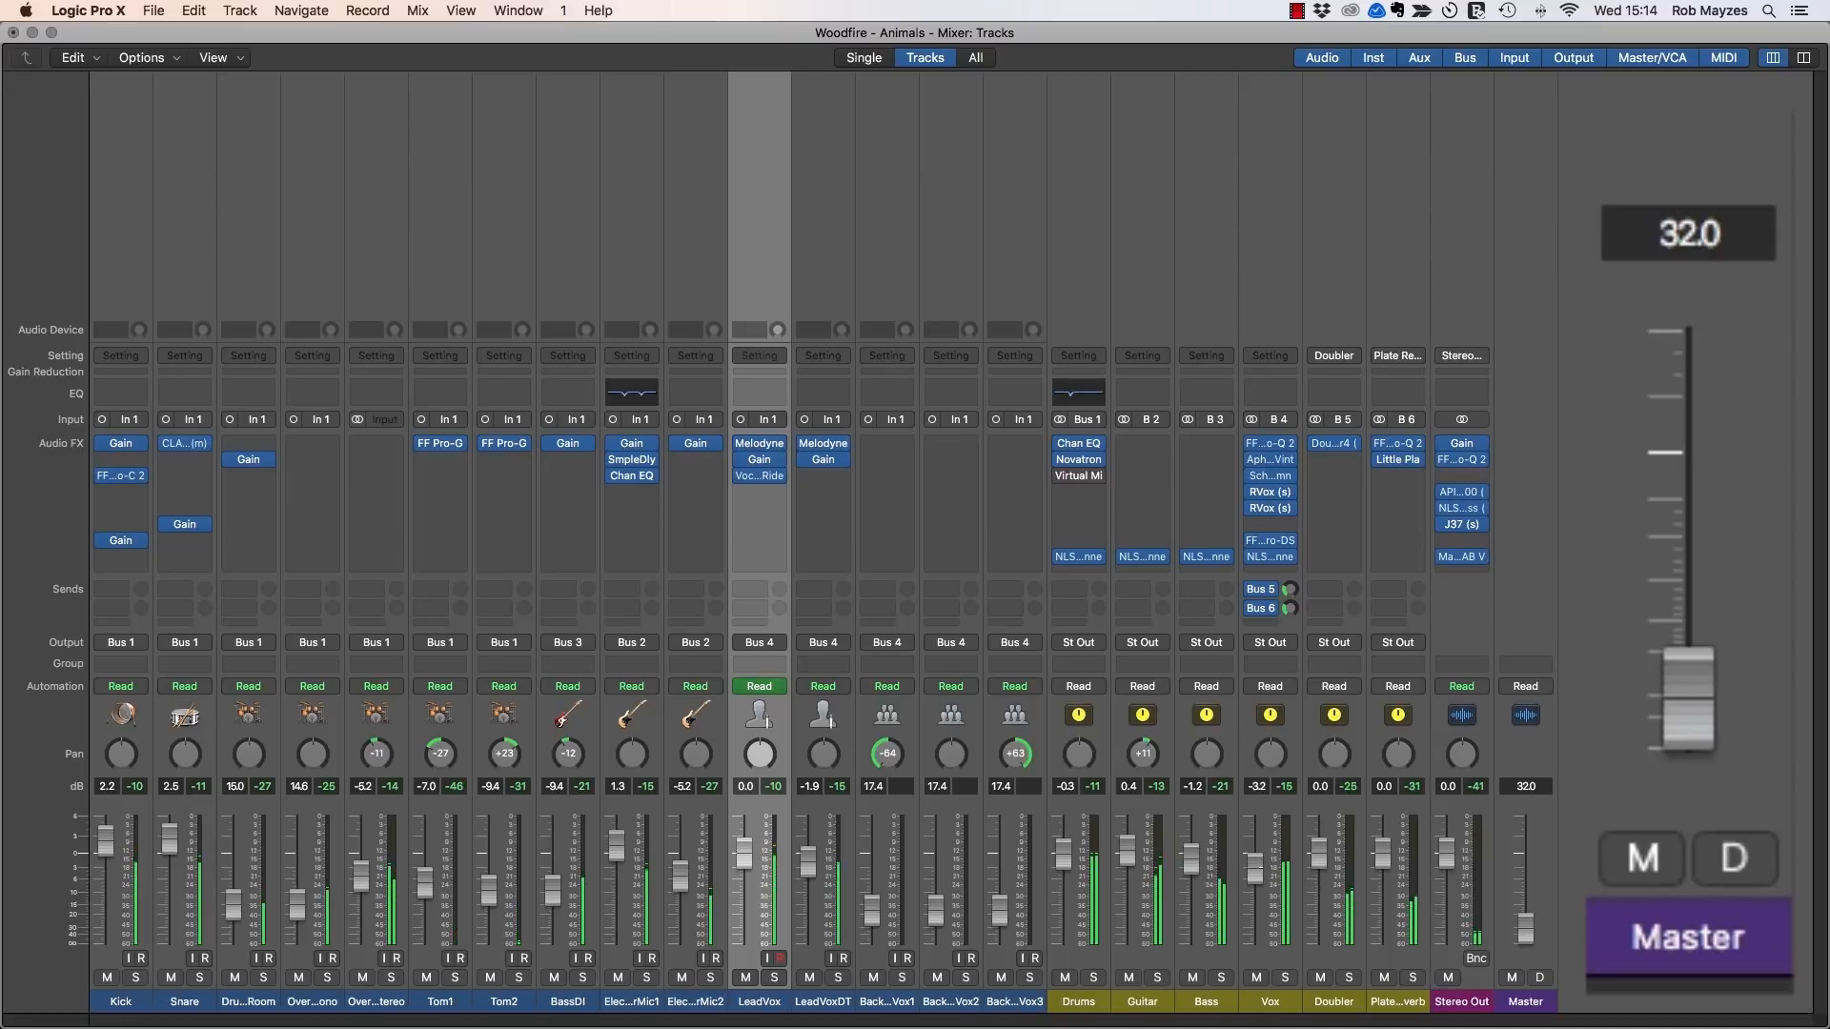
pyautogui.moveTo(1259, 869); pyautogui.dragTo(1261, 867)
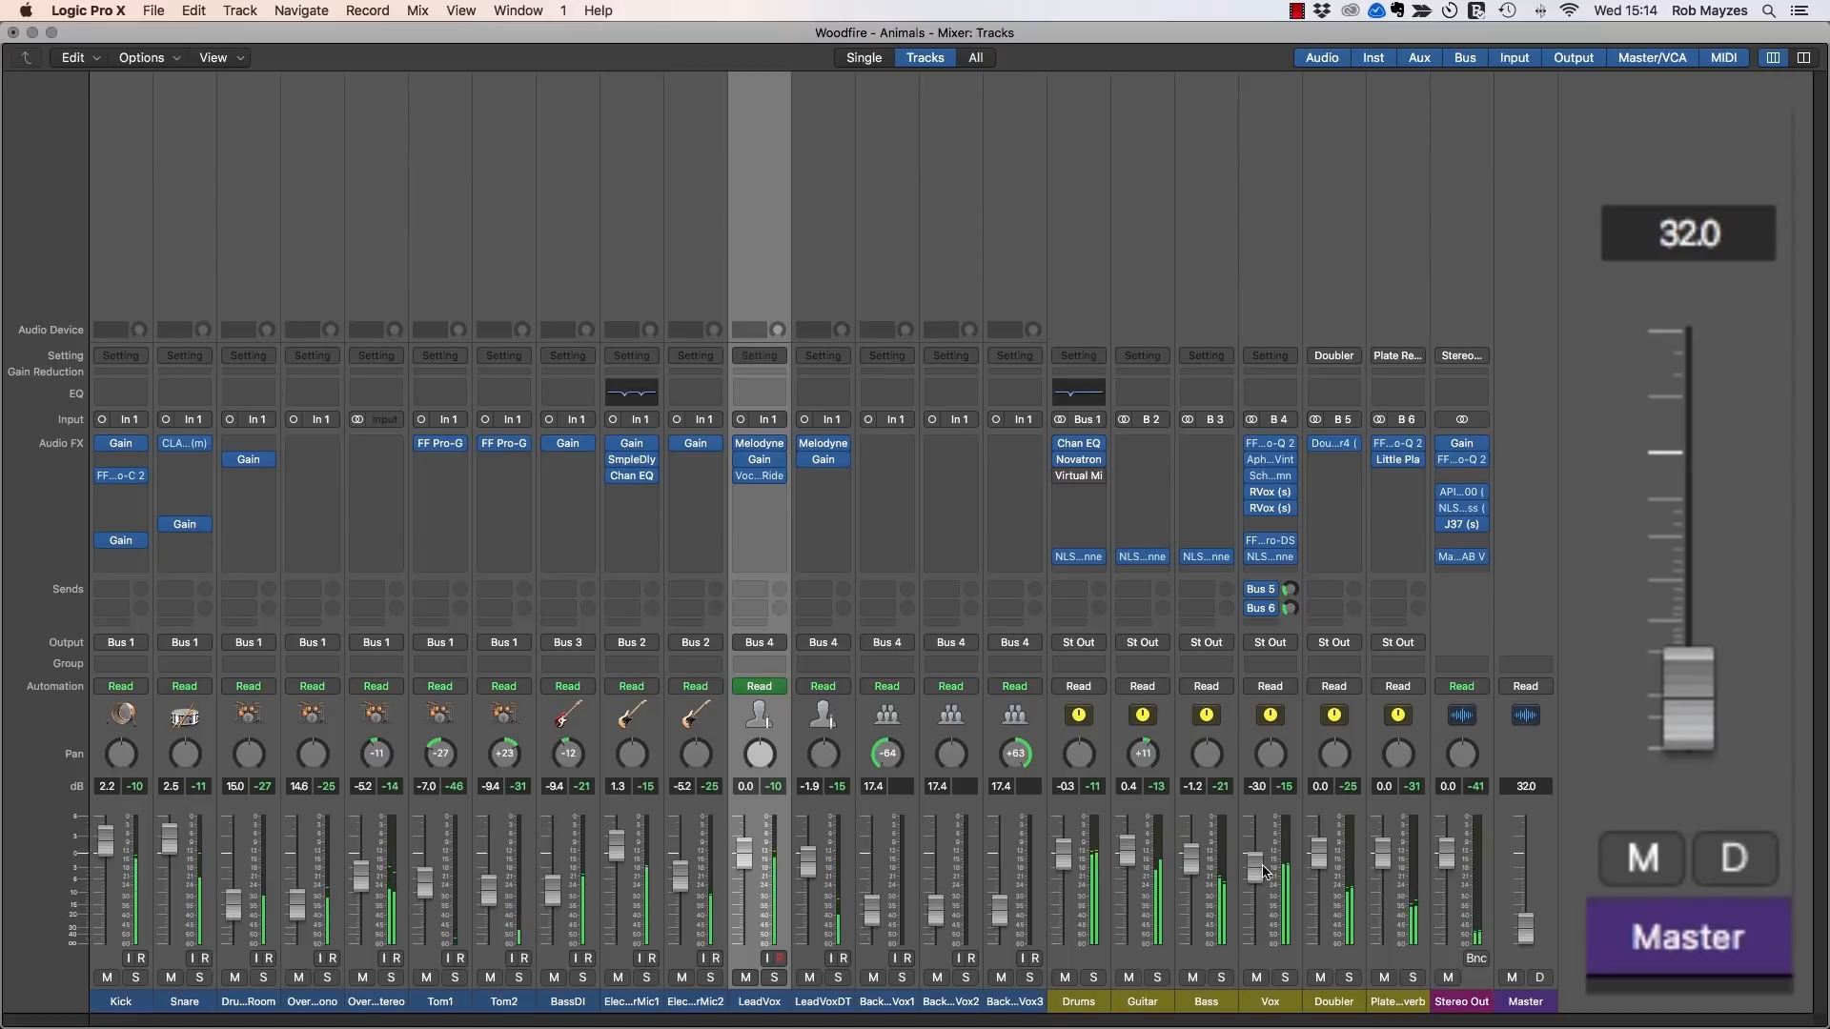
pyautogui.keyDown('alt'); pyautogui.click(1527, 926); pyautogui.keyUp('alt')
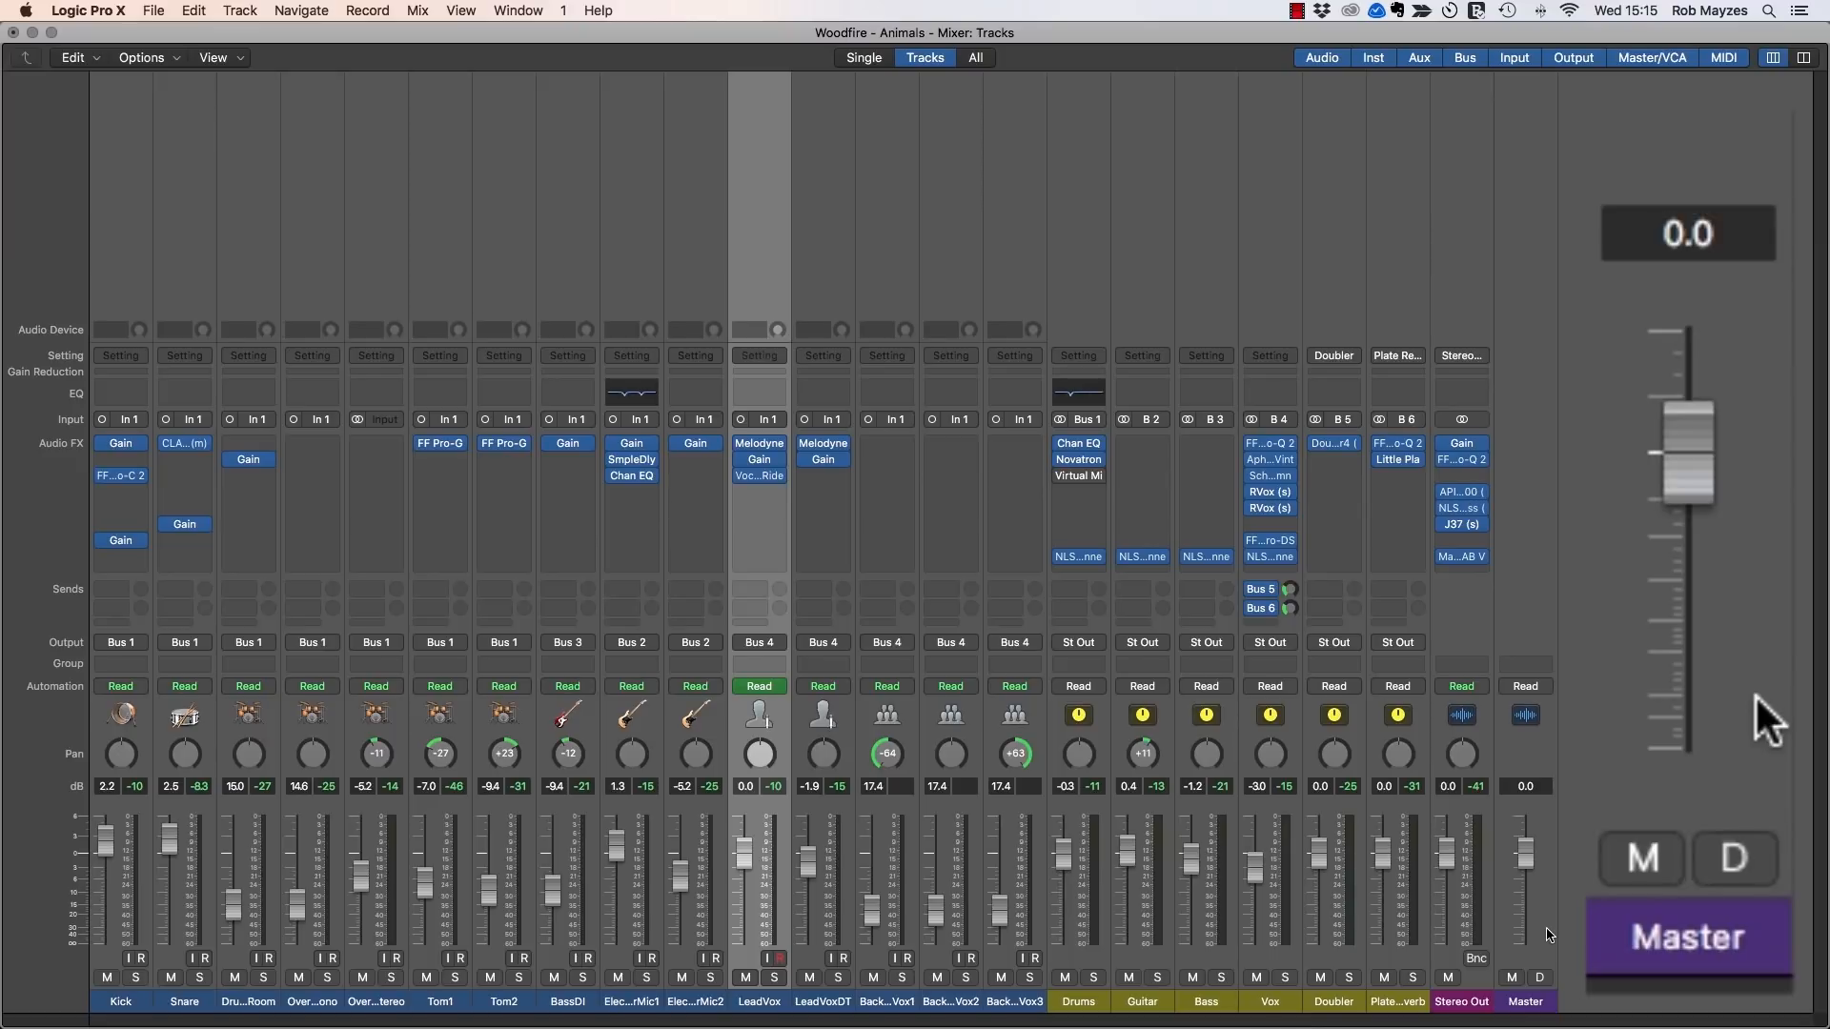
# Step: Set the Vox fader to -4.8 dB, check the balance with the Master at -29.5 dB, and restore the Master to 0.0
pyautogui.press('space')
pyautogui.moveTo(1260, 872); pyautogui.dragTo(1260, 877)
pyautogui.press('space')
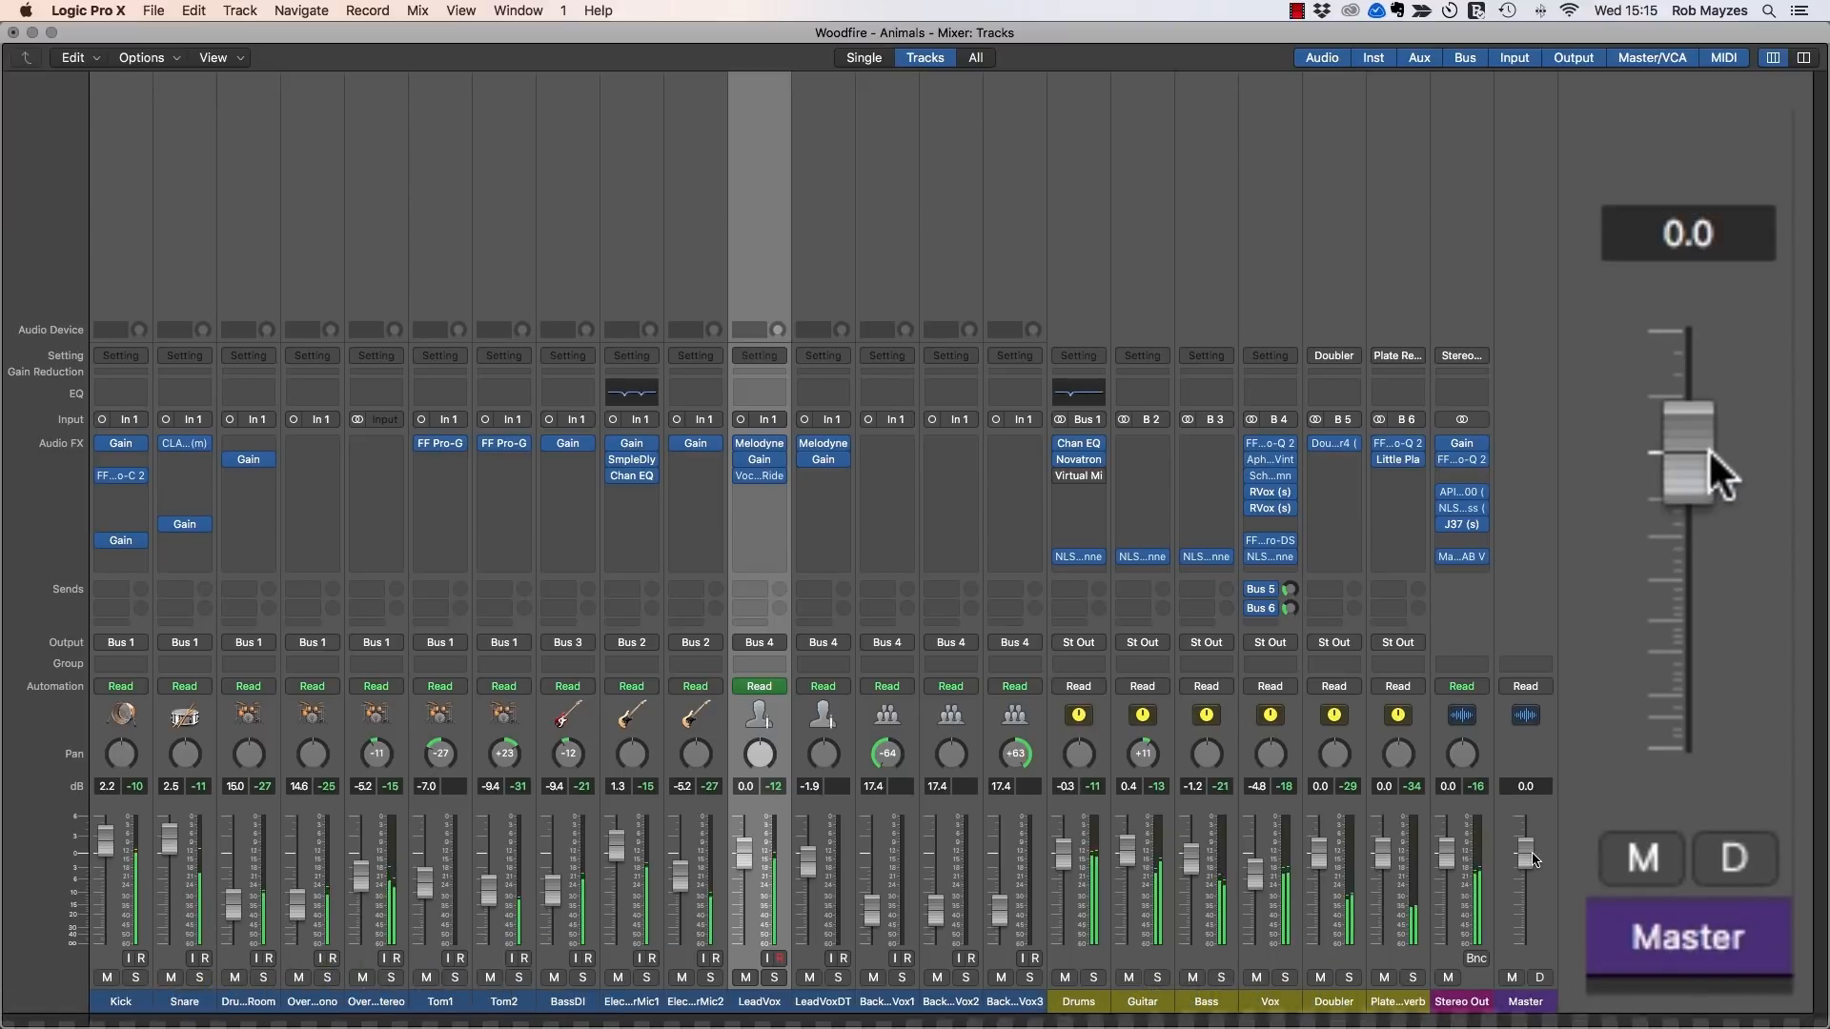
pyautogui.moveTo(1518, 860); pyautogui.dragTo(1525, 921)
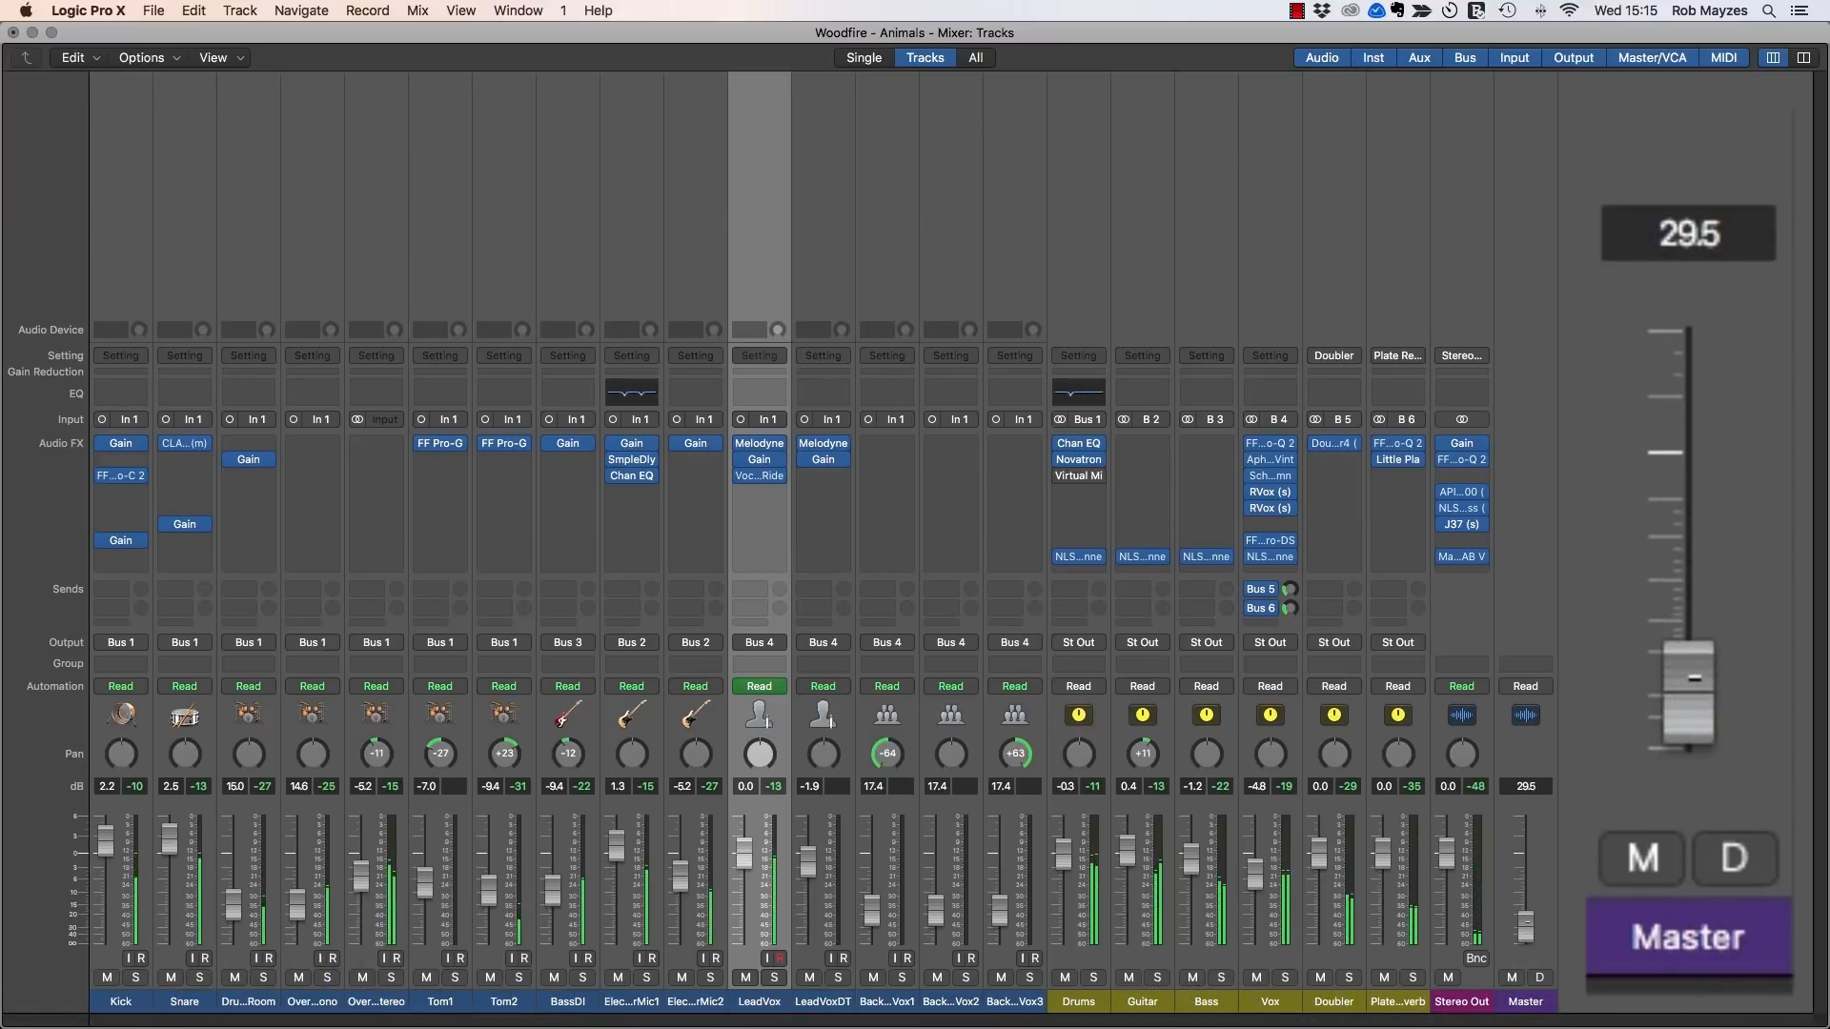
pyautogui.keyDown('alt'); pyautogui.click(1526, 926); pyautogui.keyUp('alt')
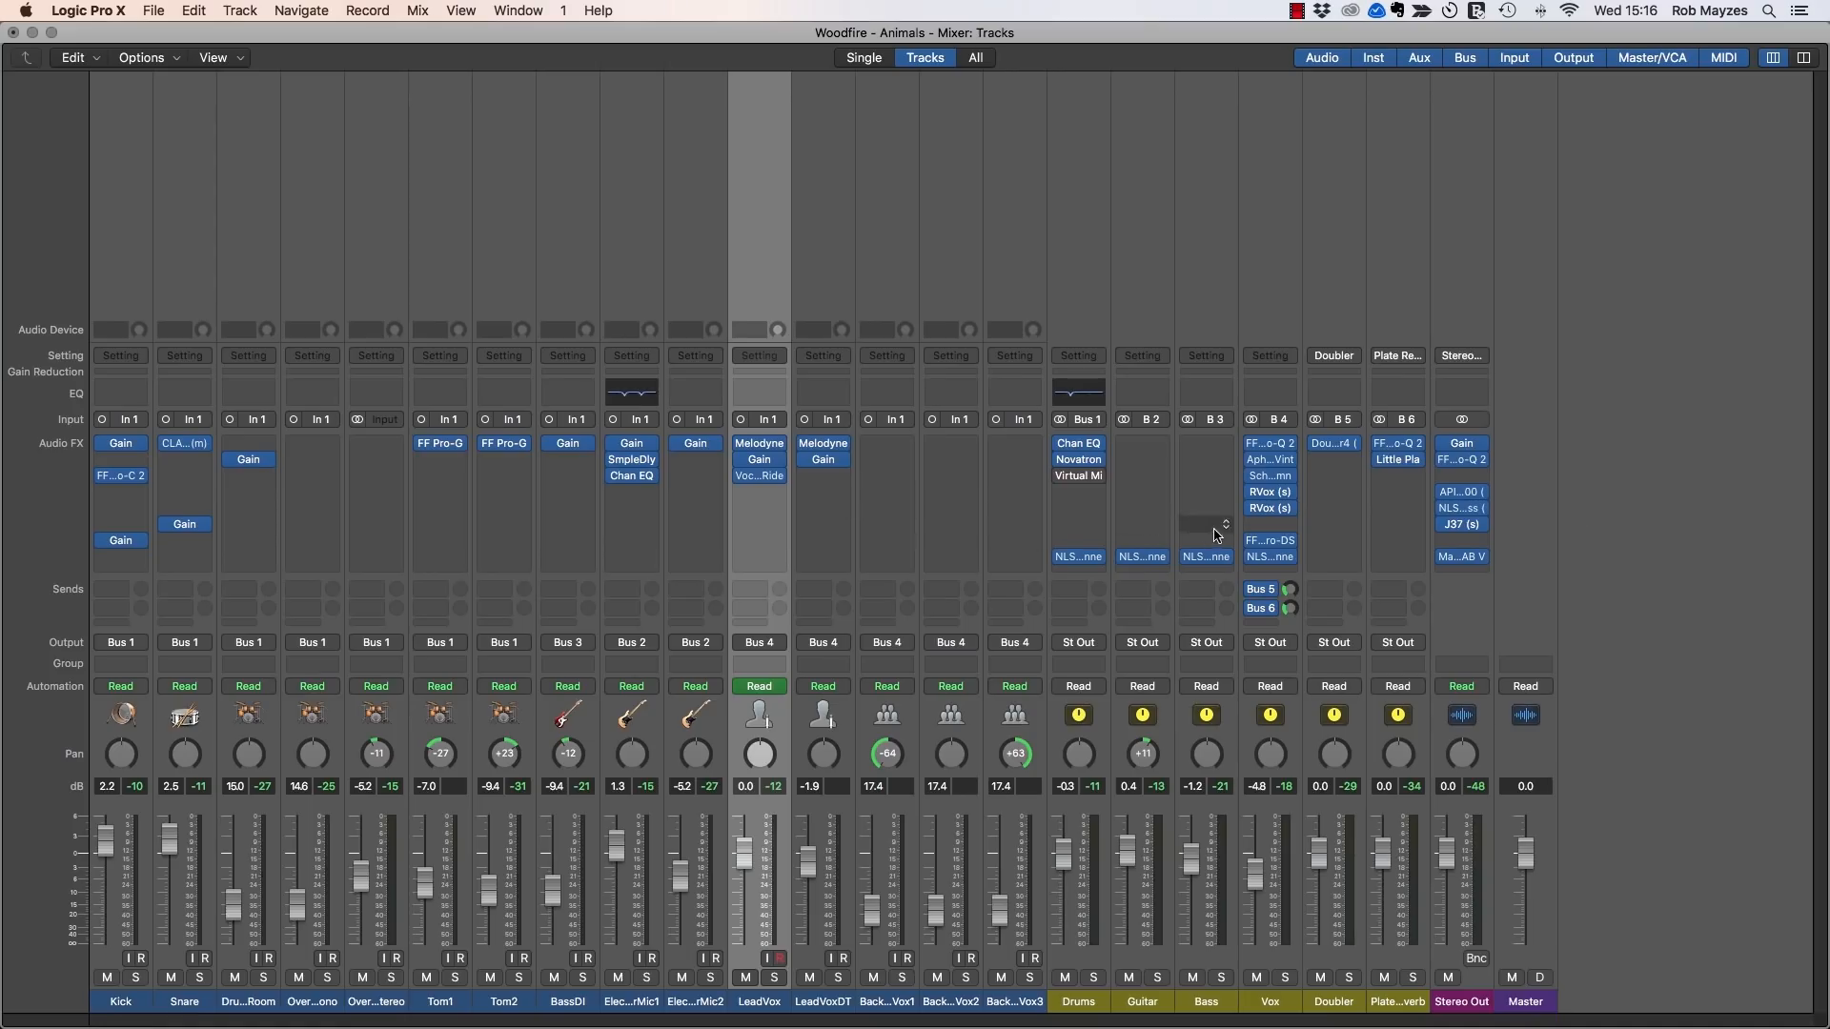
# Step: Open Scheps Omni Channel on the Vox channel and examine the gain and frequency of its Mid and Tone EQ bands
pyautogui.click(1273, 478)
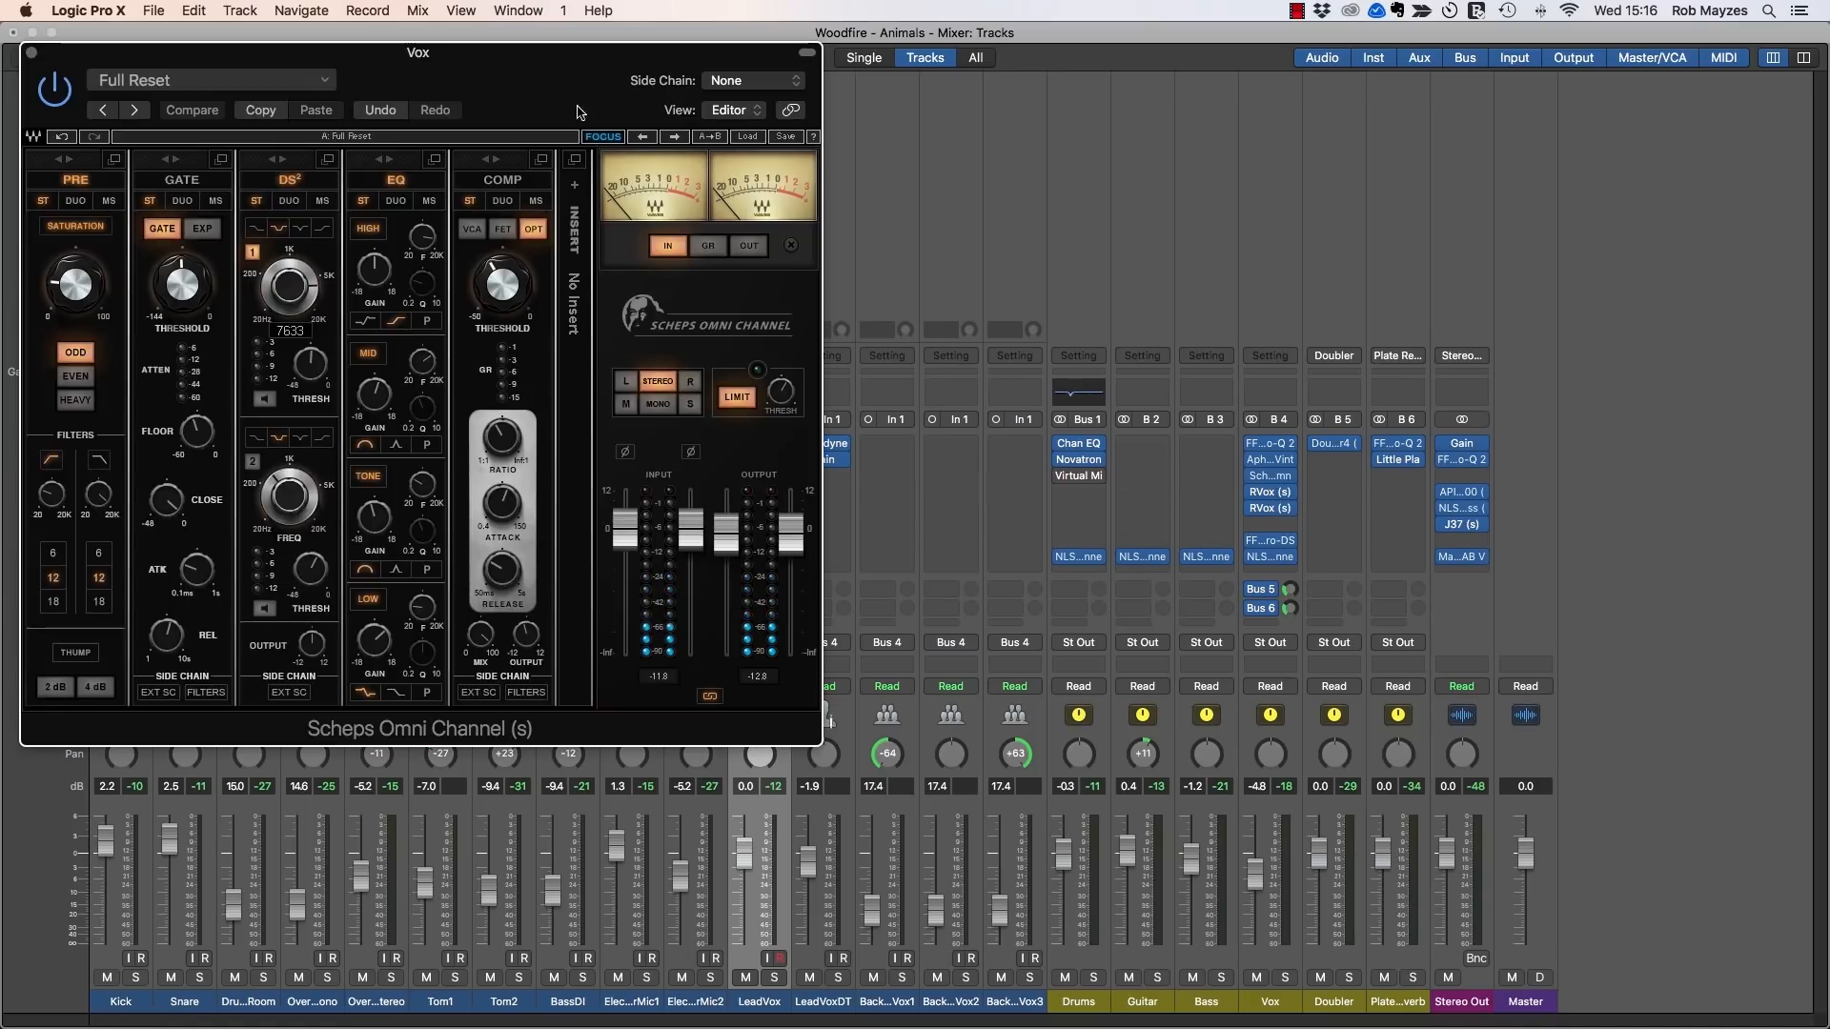
pyautogui.moveTo(564, 77); pyautogui.dragTo(667, 107)
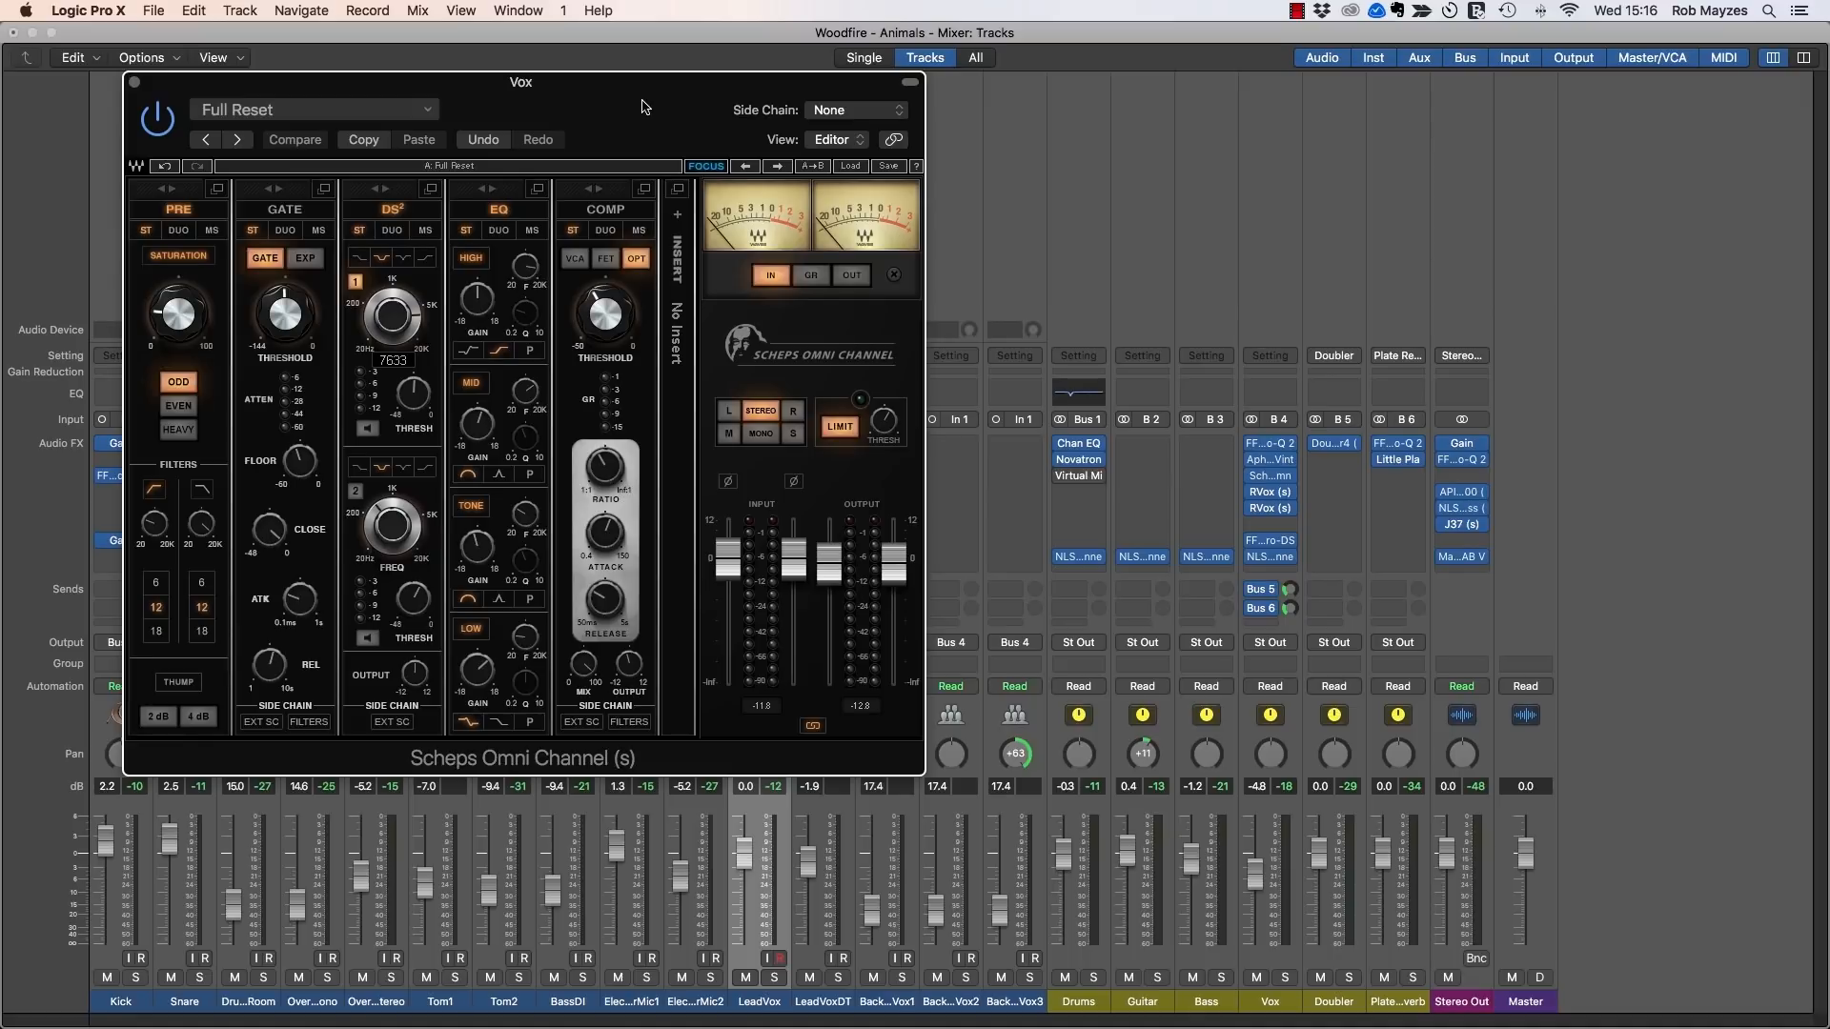
pyautogui.moveTo(640, 101); pyautogui.dragTo(657, 144)
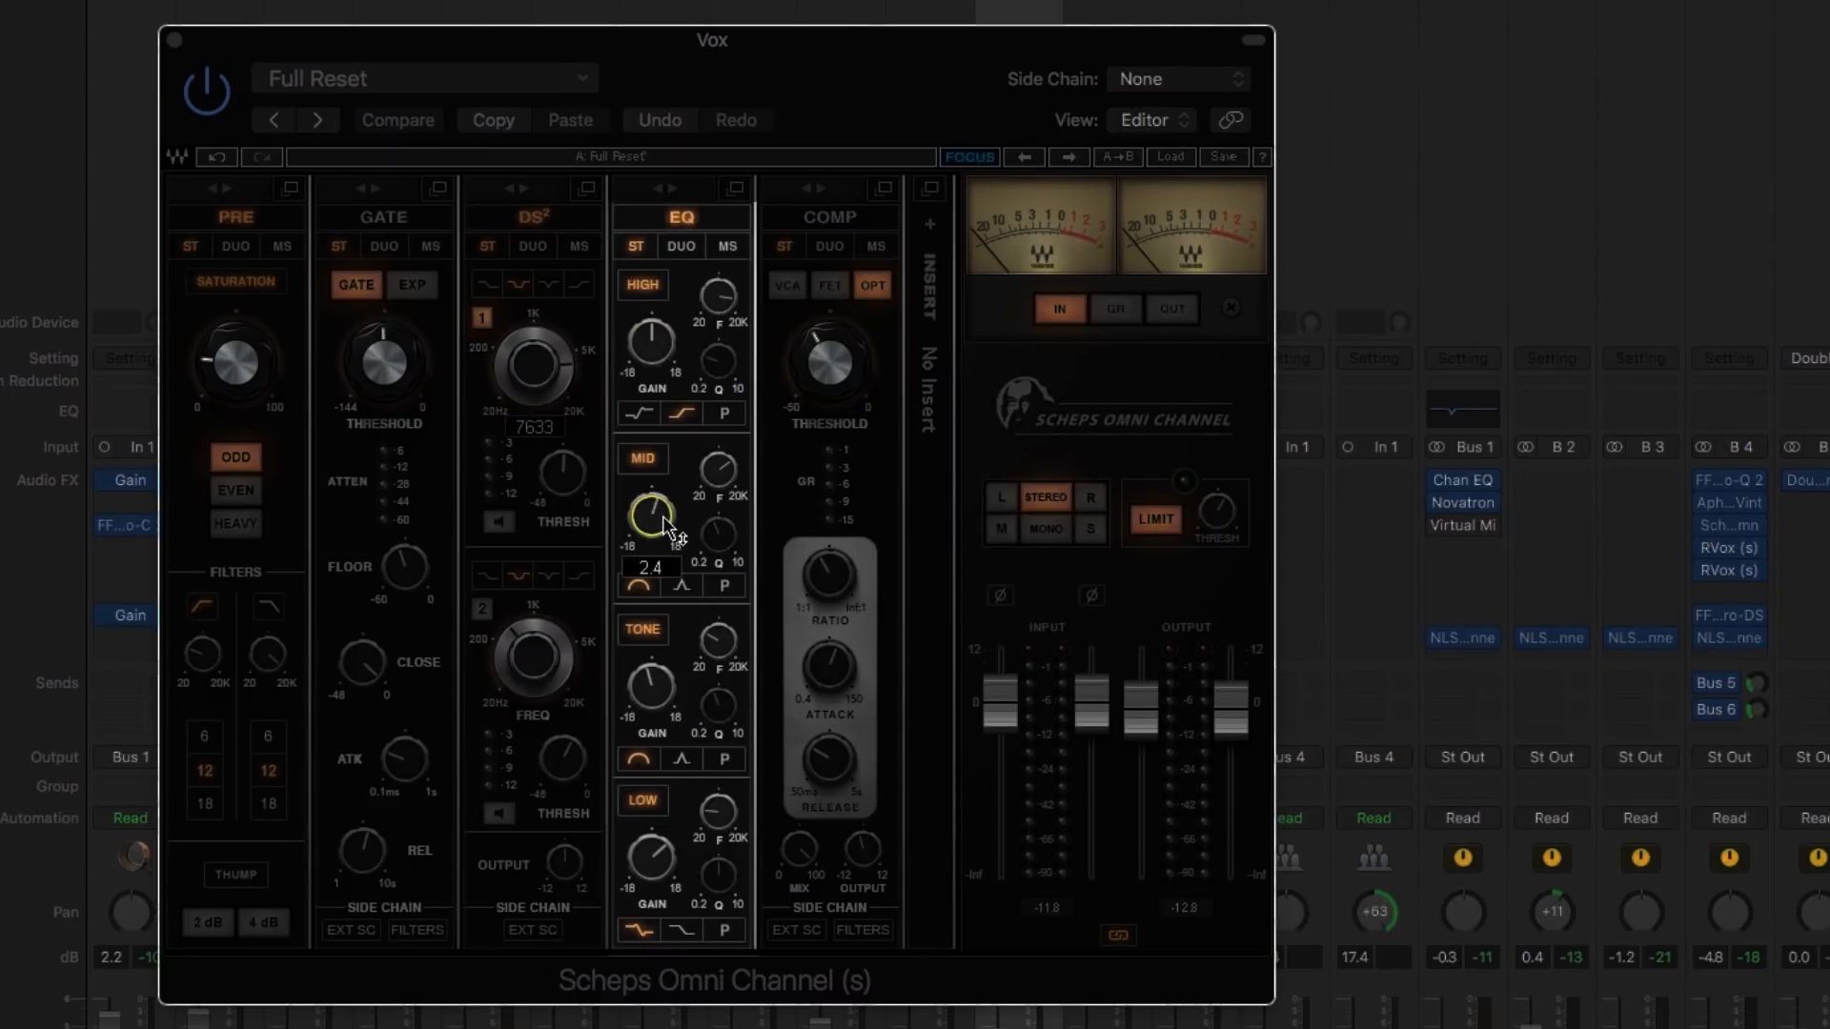
pyautogui.moveTo(726, 472)
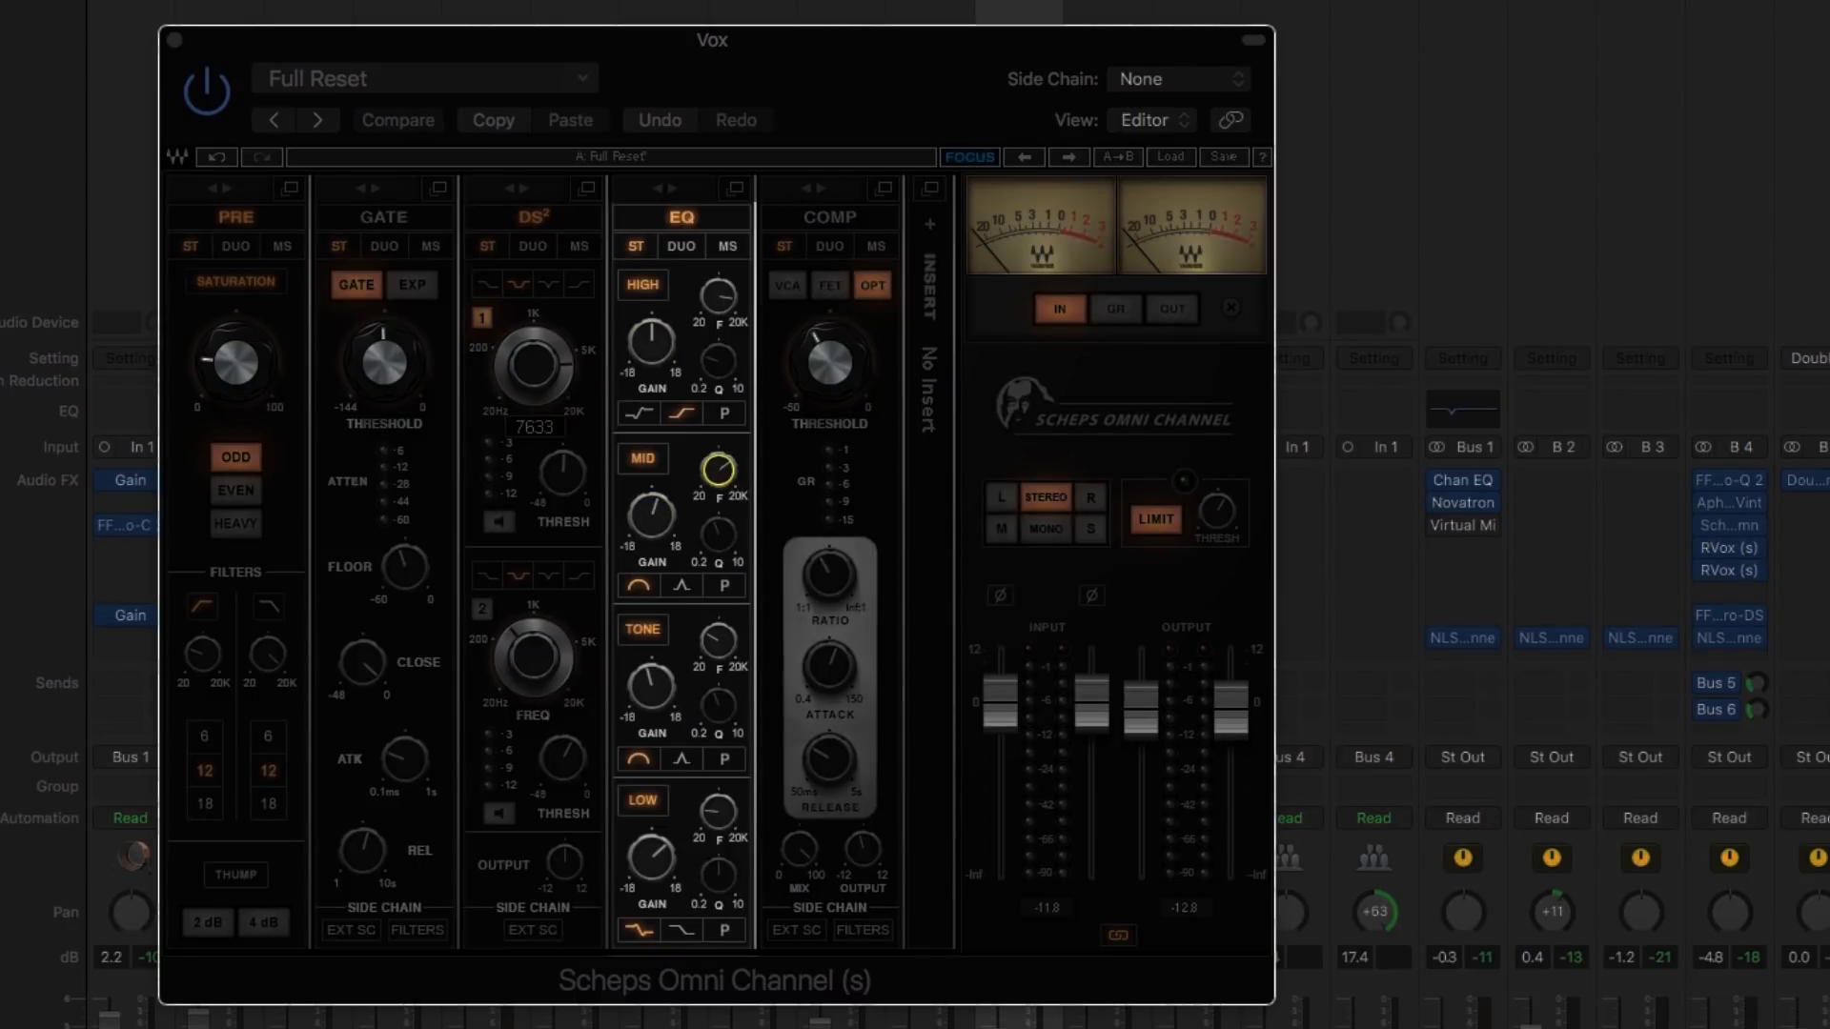
pyautogui.moveTo(673, 685)
pyautogui.moveTo(716, 641)
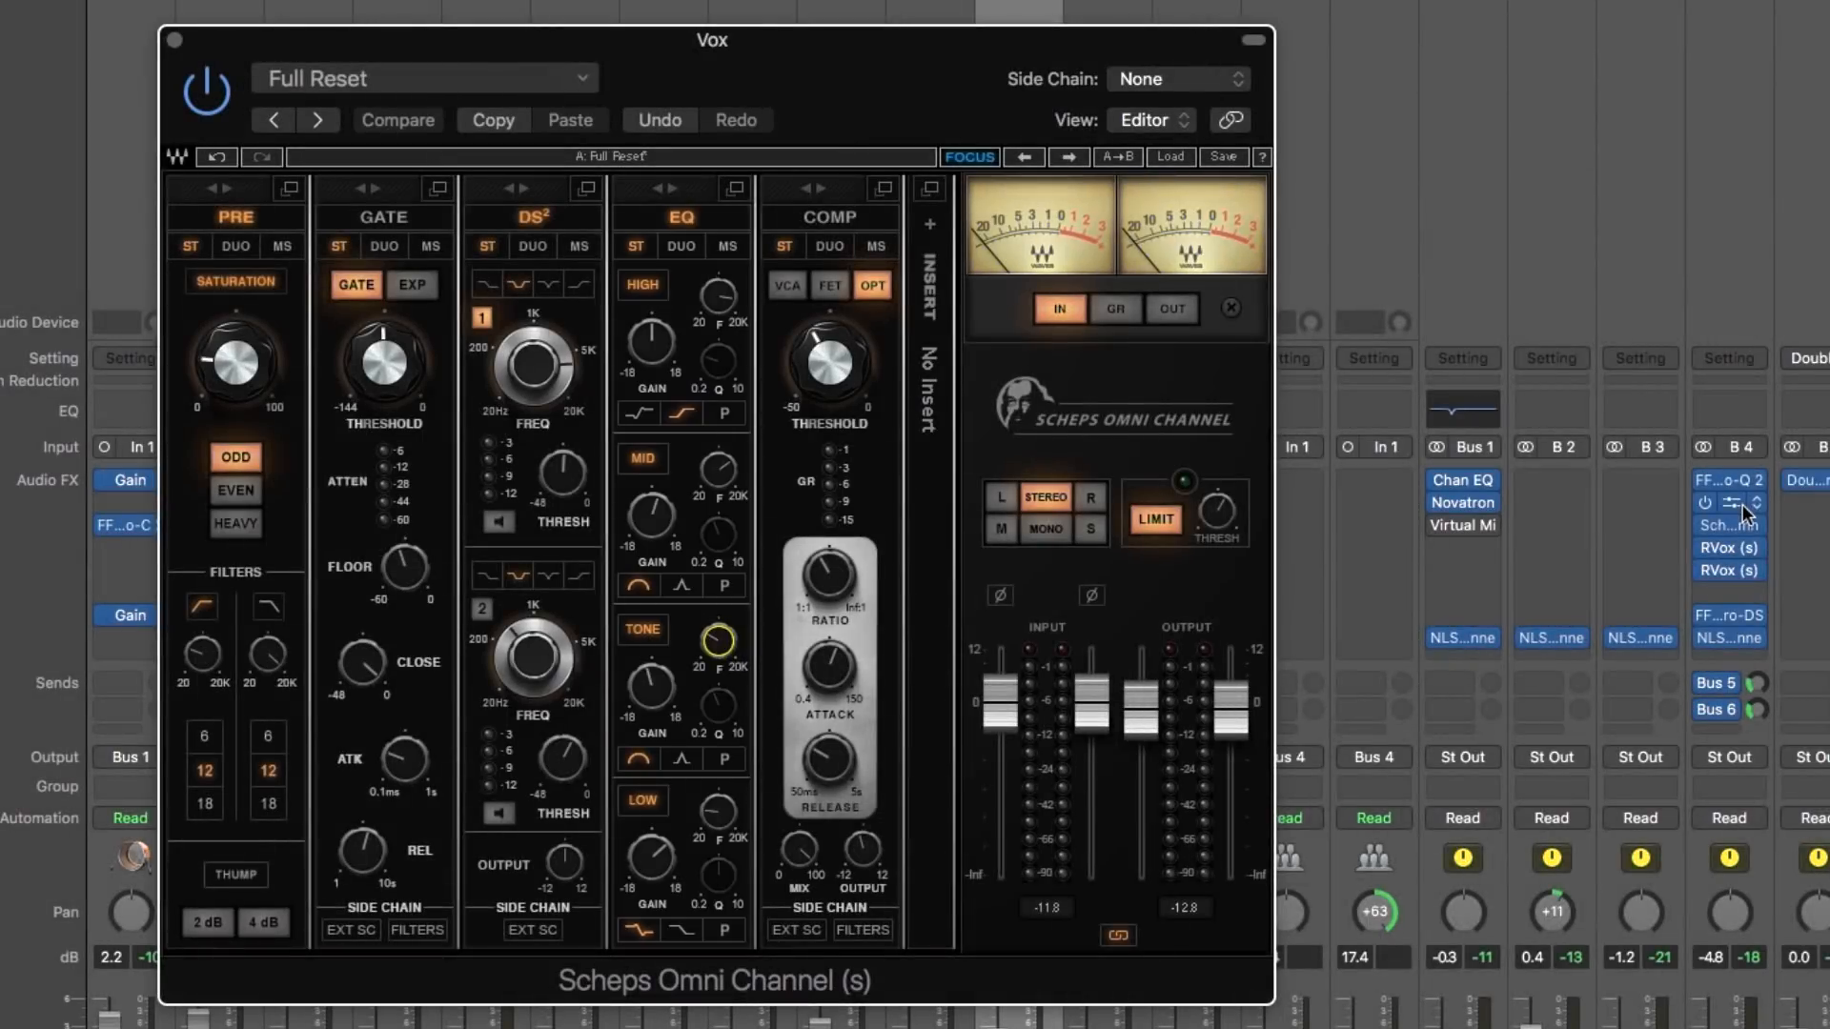
# Step: Inspect the Aphex Vintage Exciter on the Vox channel, review the Scheps Mid band's frequency and gain, and close both plug-in windows
pyautogui.click(1736, 502)
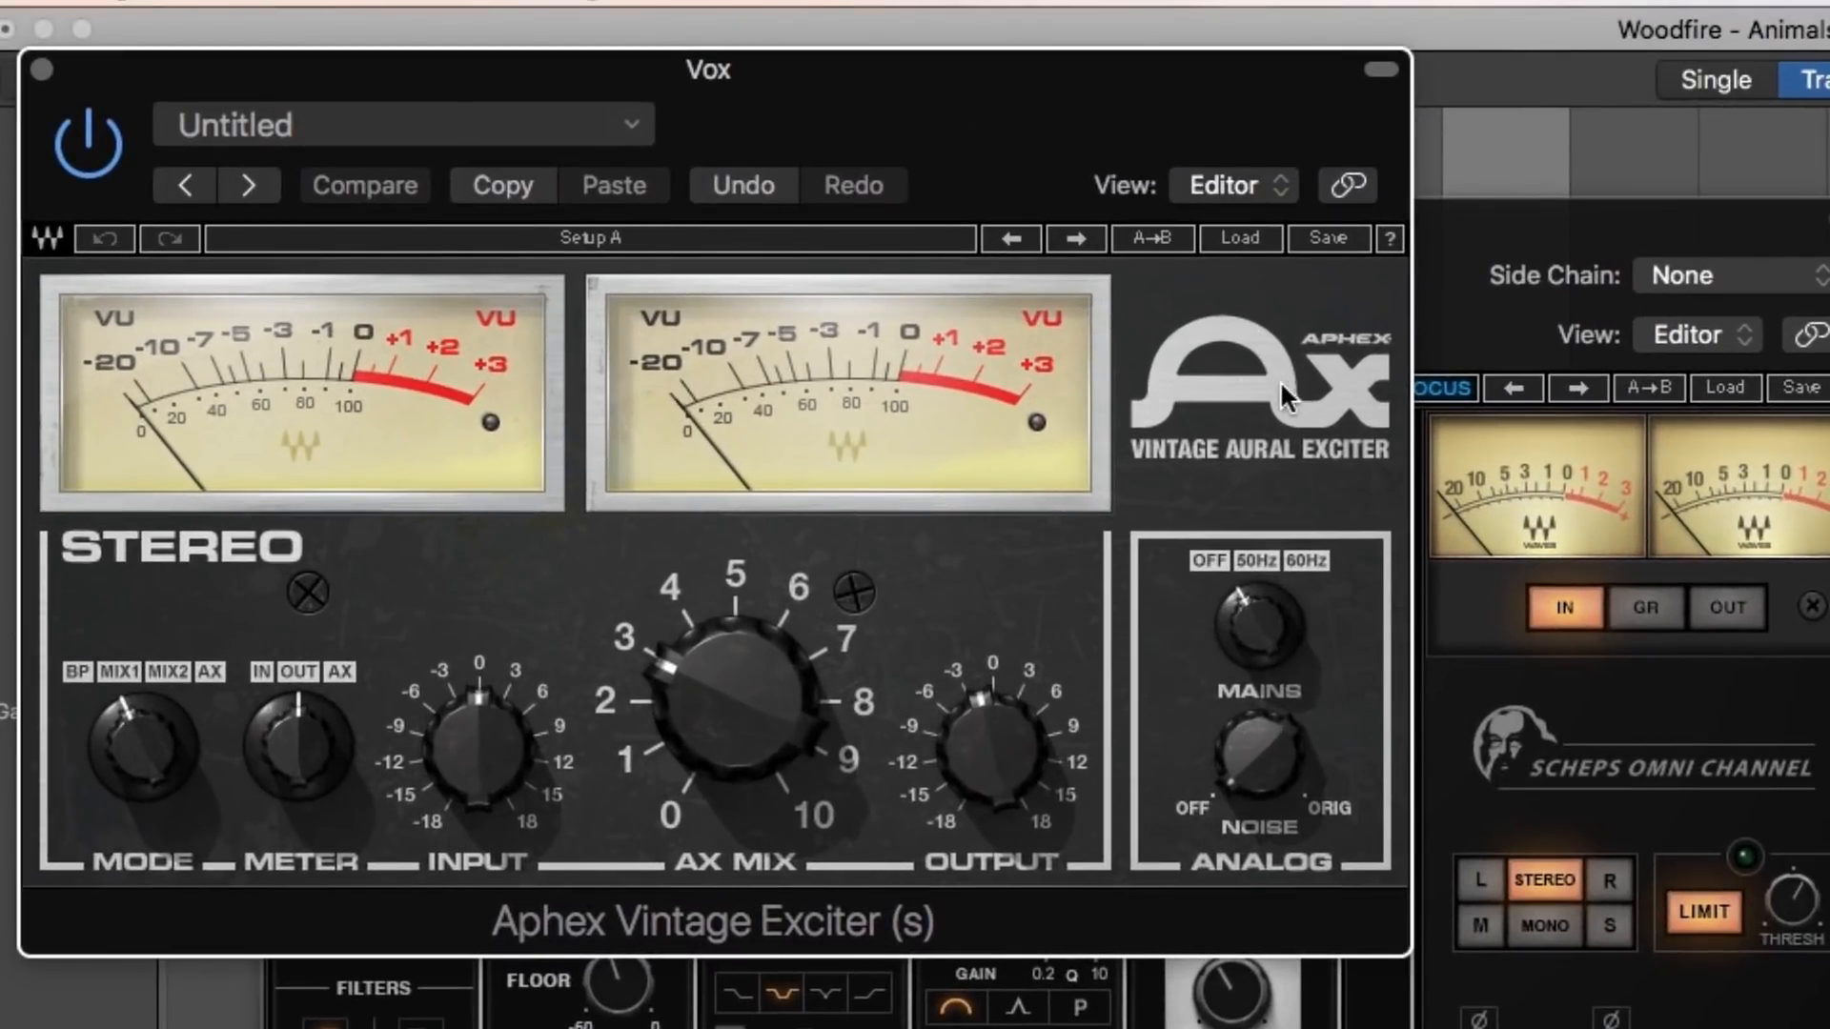
pyautogui.click(41, 69)
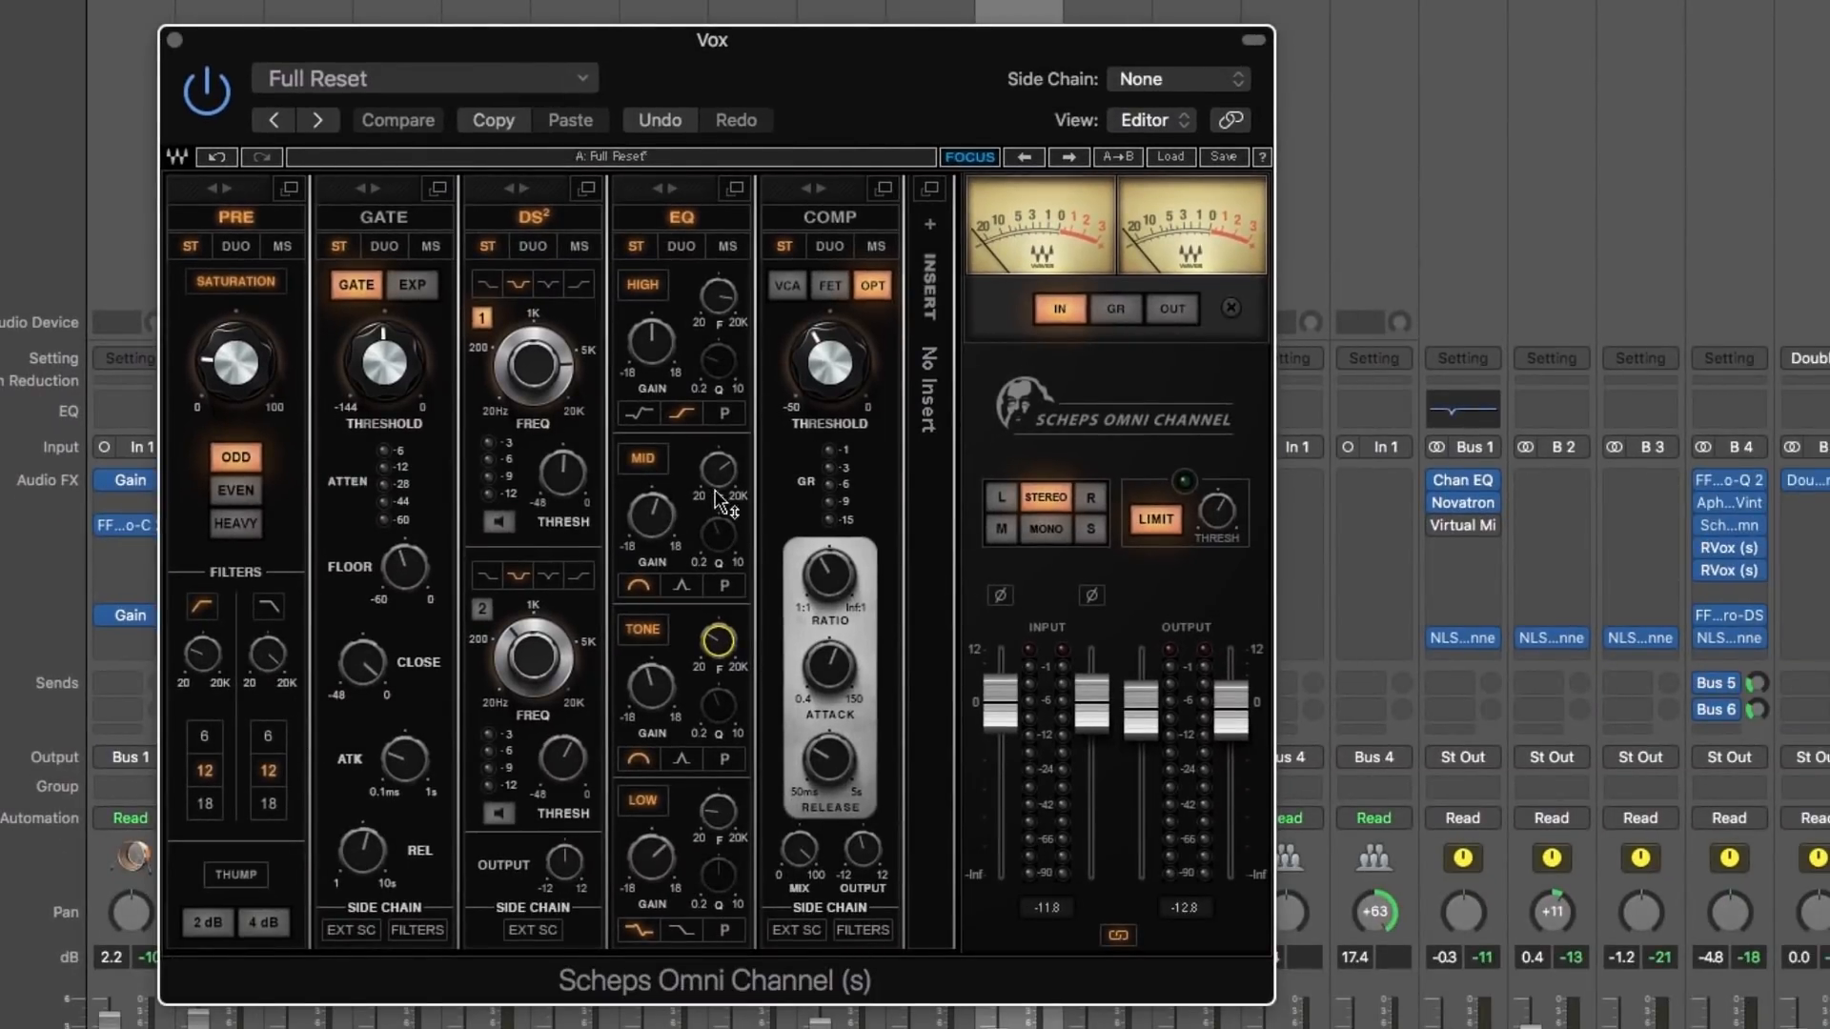
pyautogui.moveTo(717, 501); pyautogui.dragTo(724, 486)
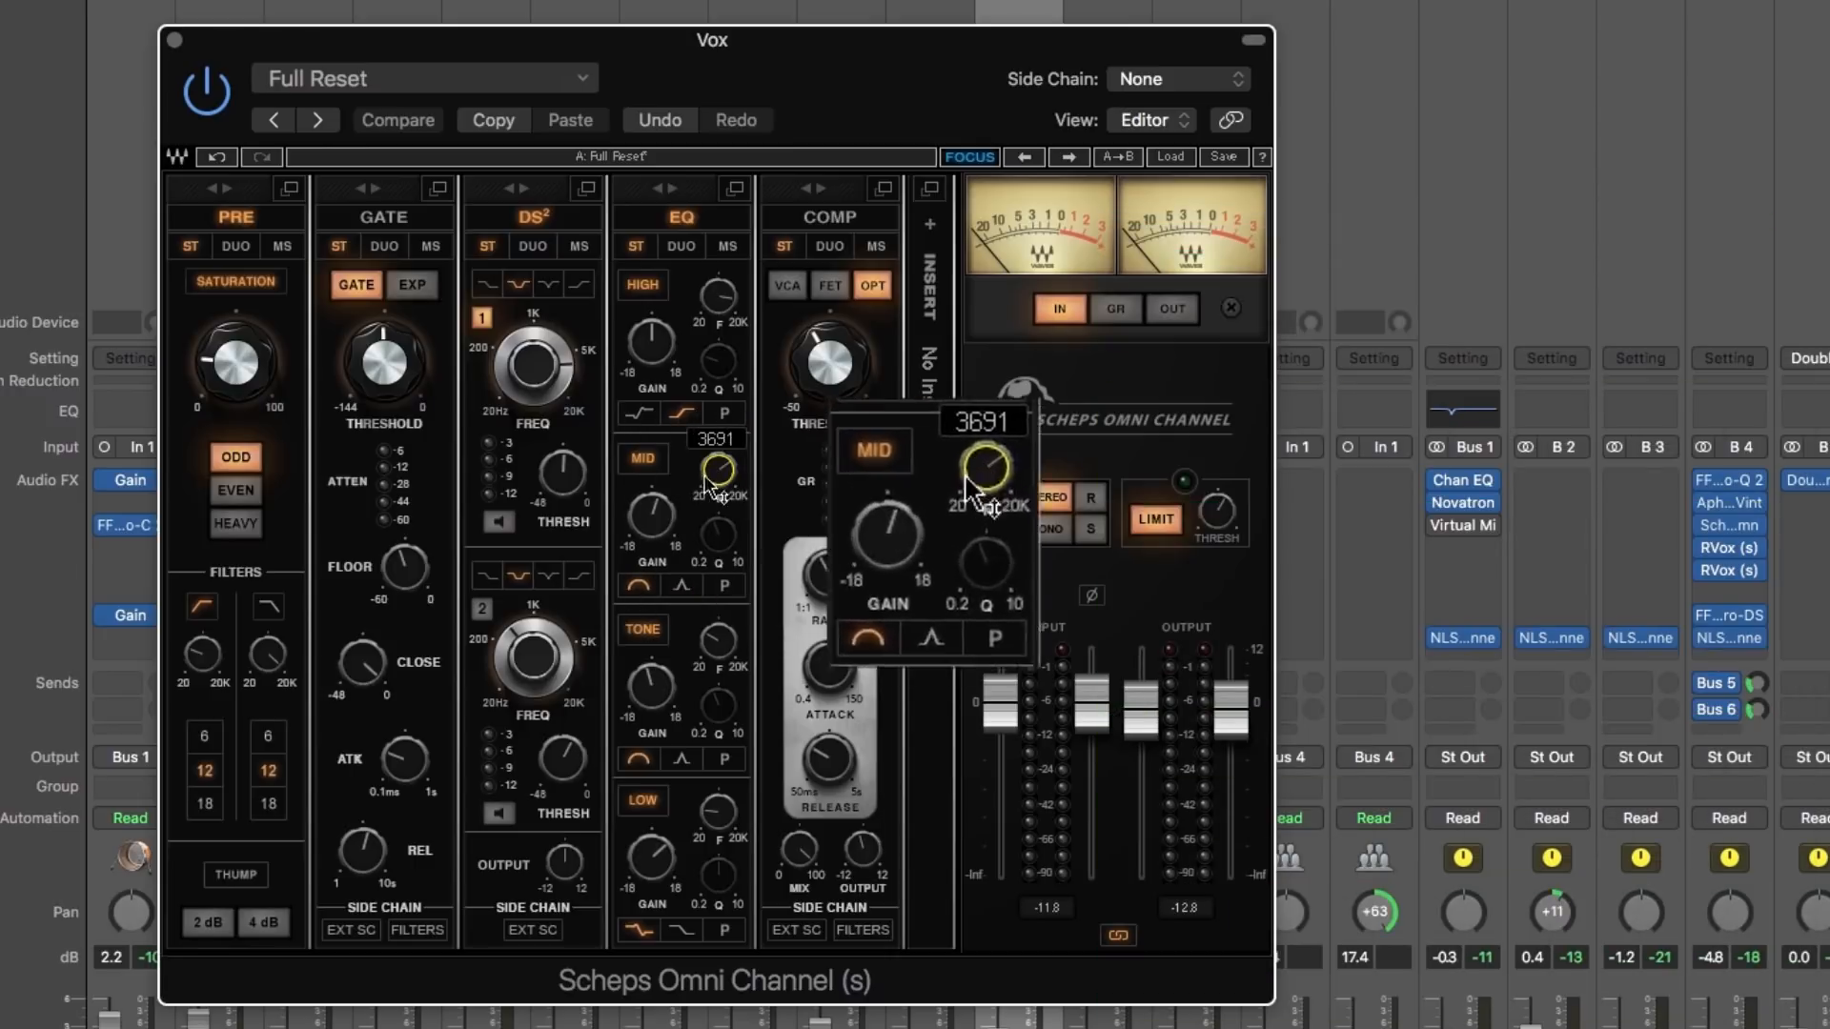
pyautogui.moveTo(656, 508)
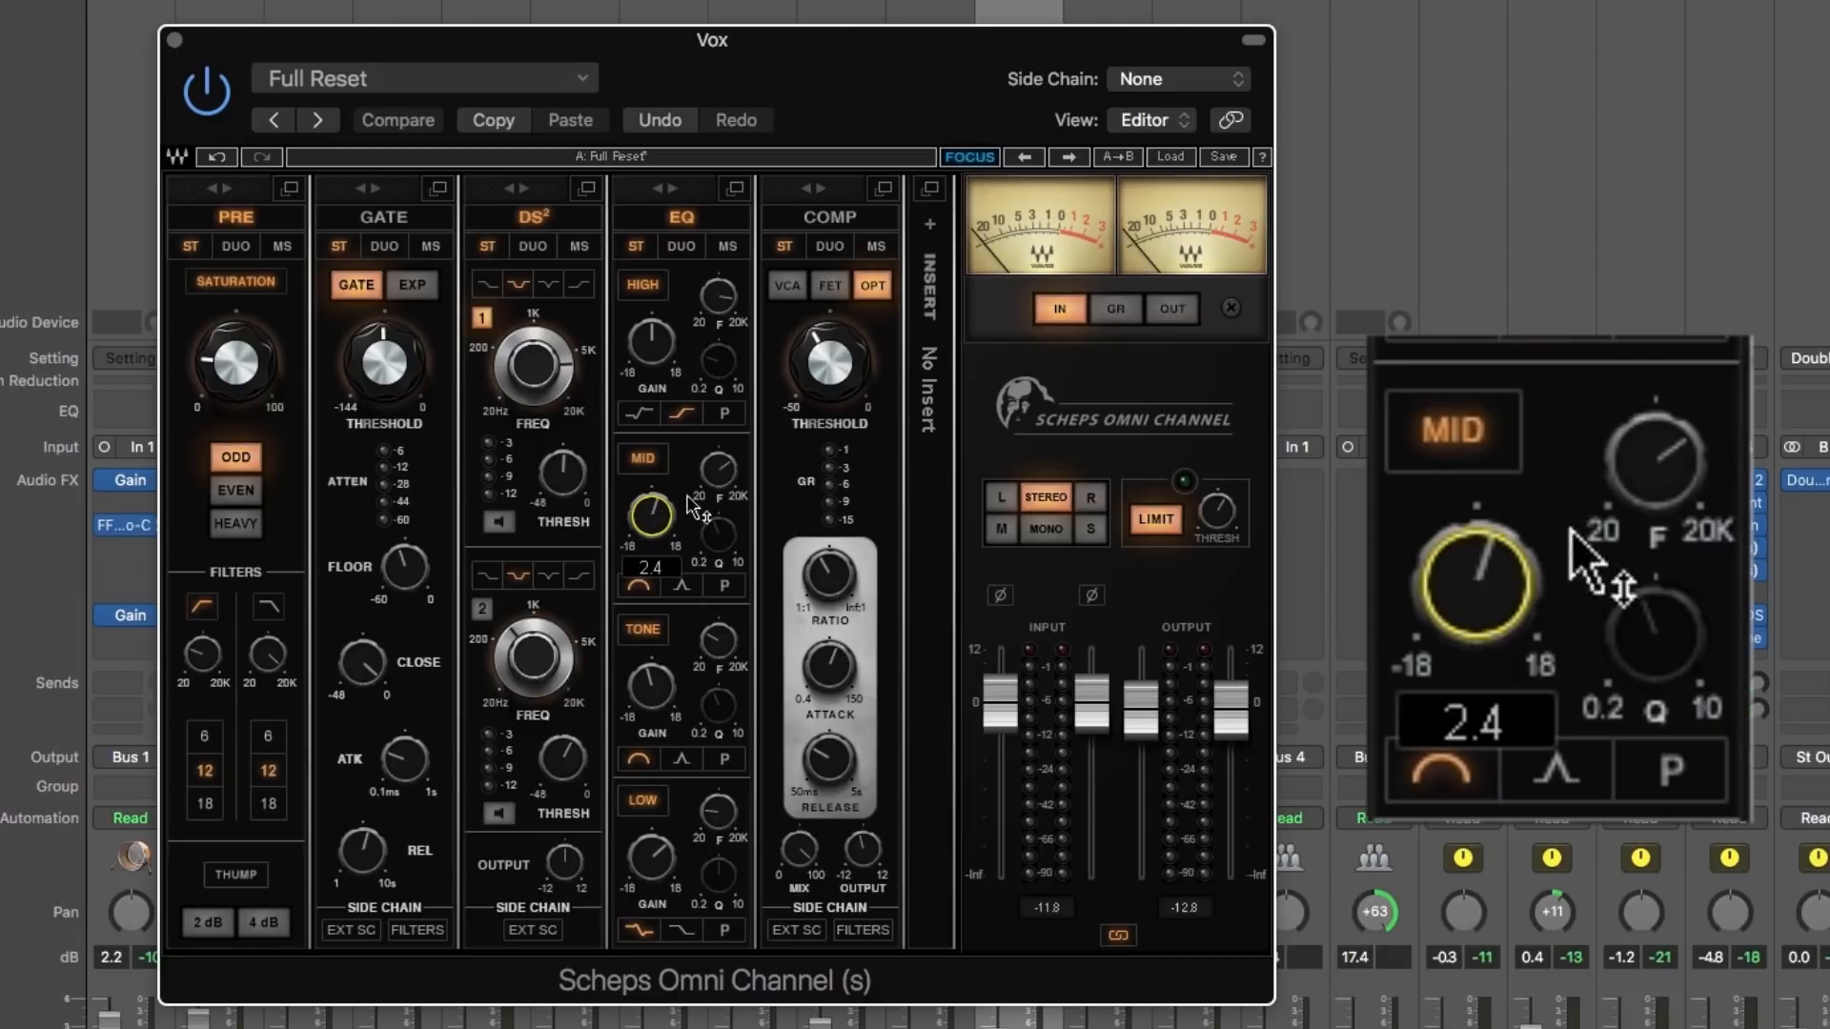
pyautogui.moveTo(709, 475)
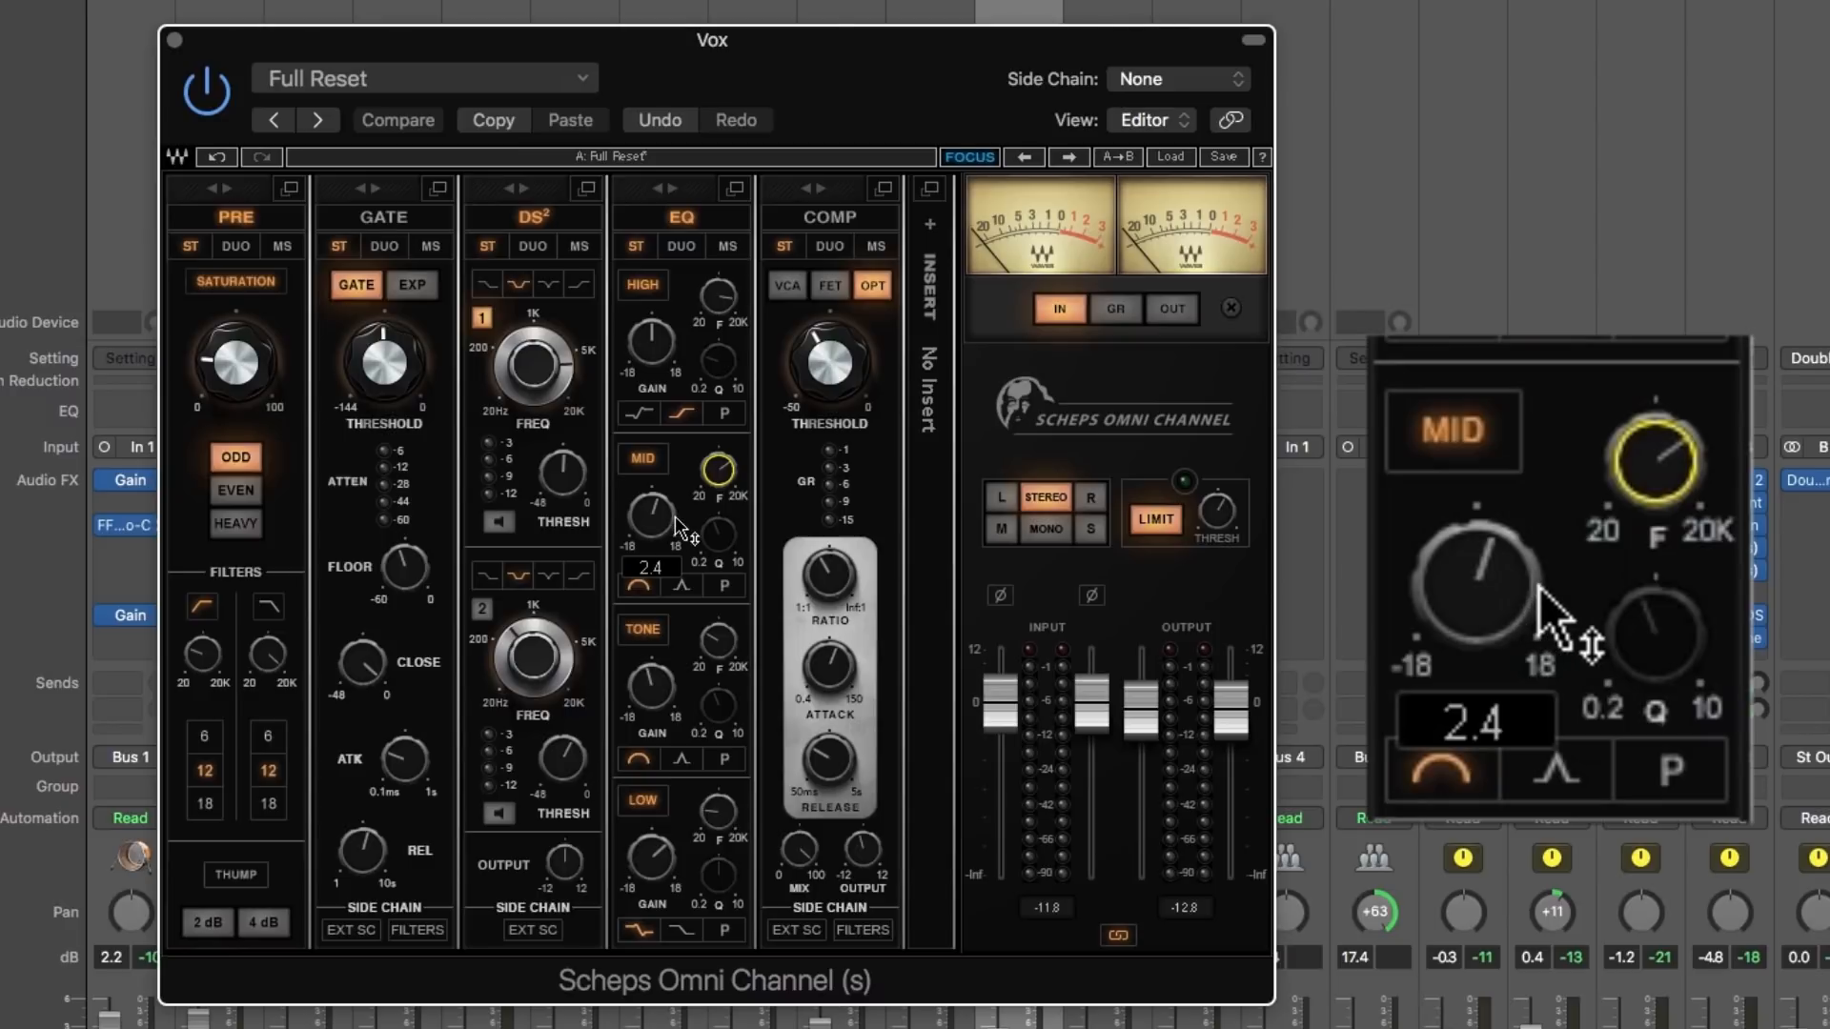
pyautogui.click(175, 39)
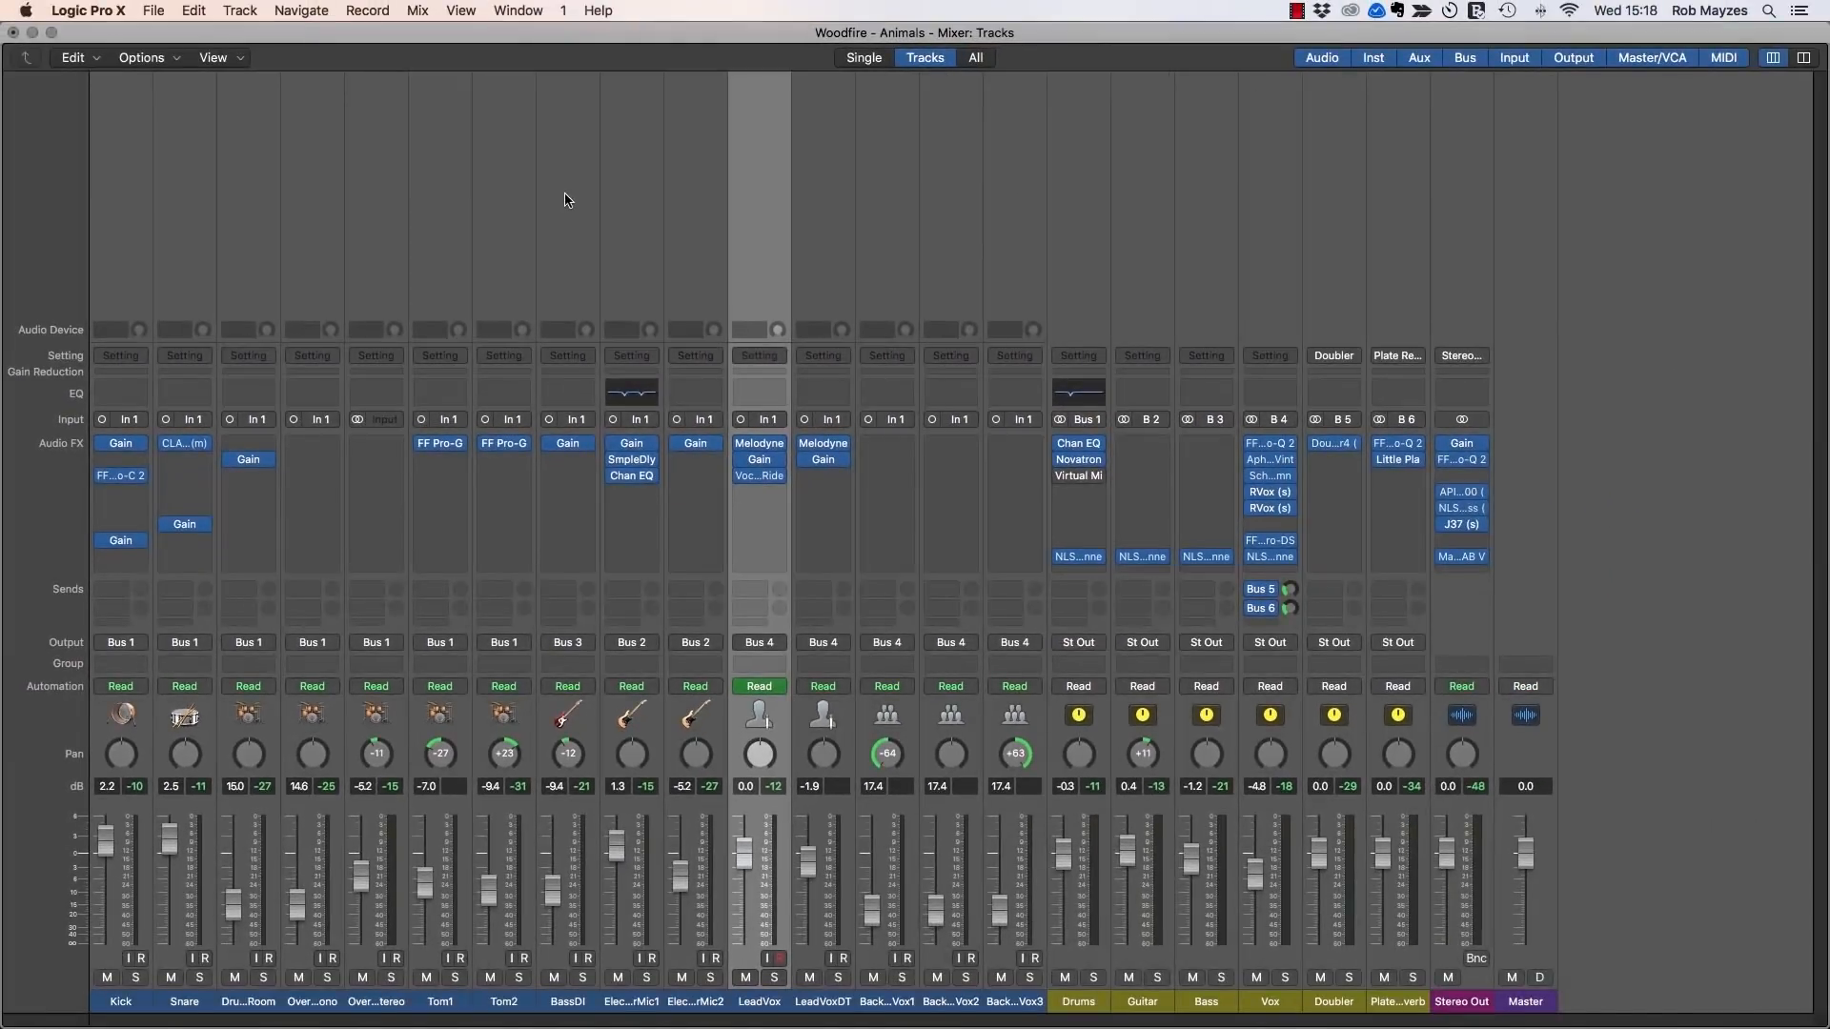
# Step: Insert a Channel EQ on the Guitar bus and set its 2500 Hz band to 4000 Hz, -2.5 dB and a Q of 0.48
pyautogui.press('space')
pyautogui.click(1144, 393)
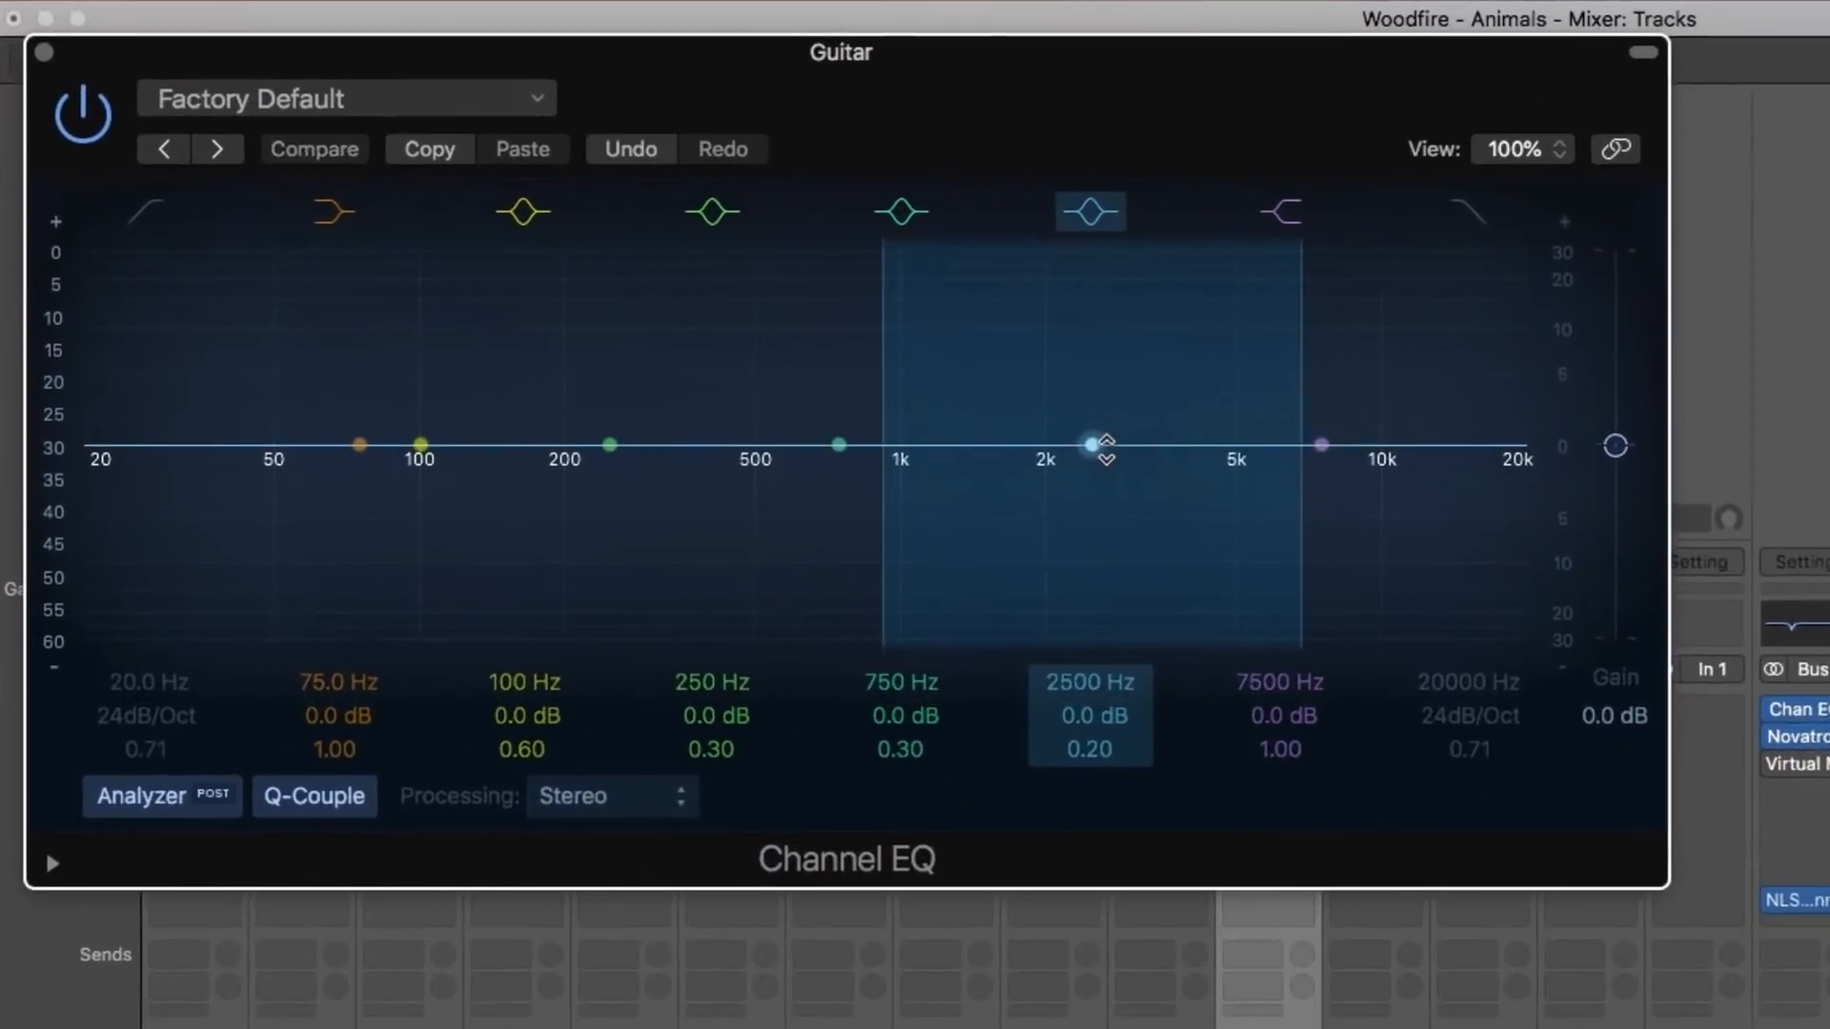
pyautogui.moveTo(655, 287); pyautogui.dragTo(710, 296)
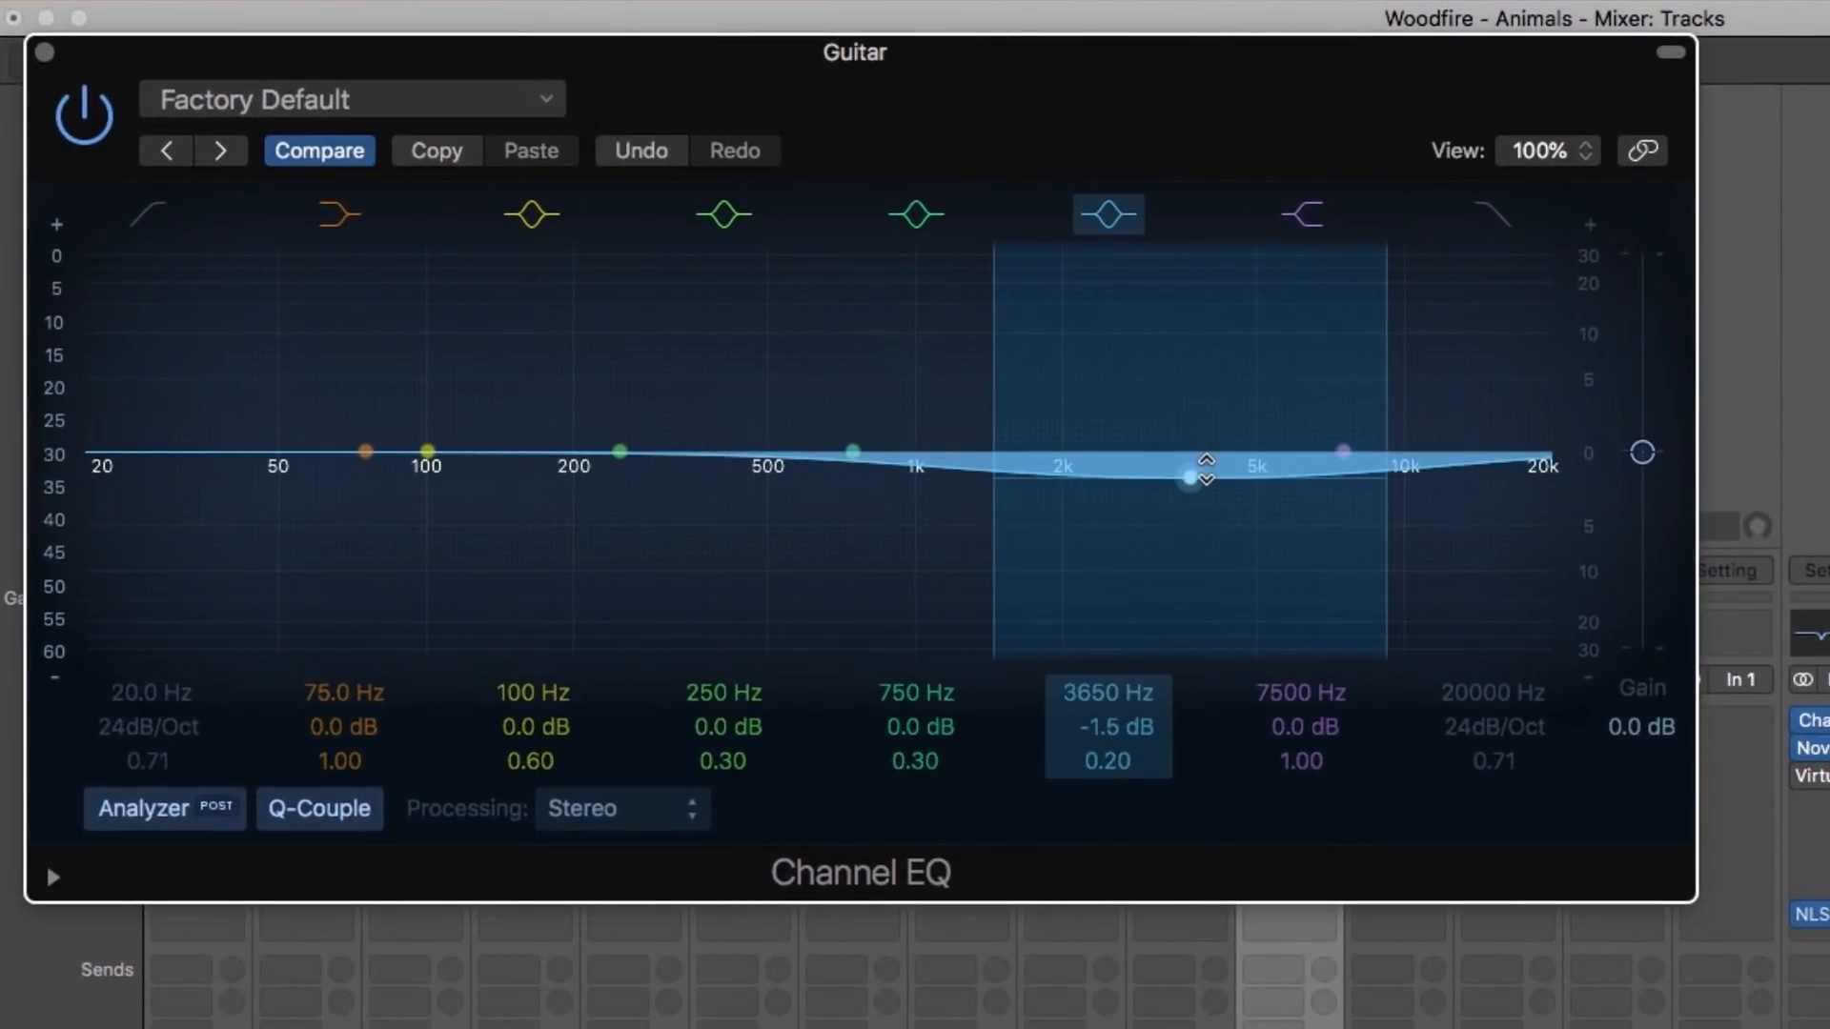
pyautogui.moveTo(1207, 470); pyautogui.dragTo(1226, 470)
pyautogui.moveTo(1109, 762); pyautogui.dragTo(1115, 735)
pyautogui.doubleClick(1114, 729)
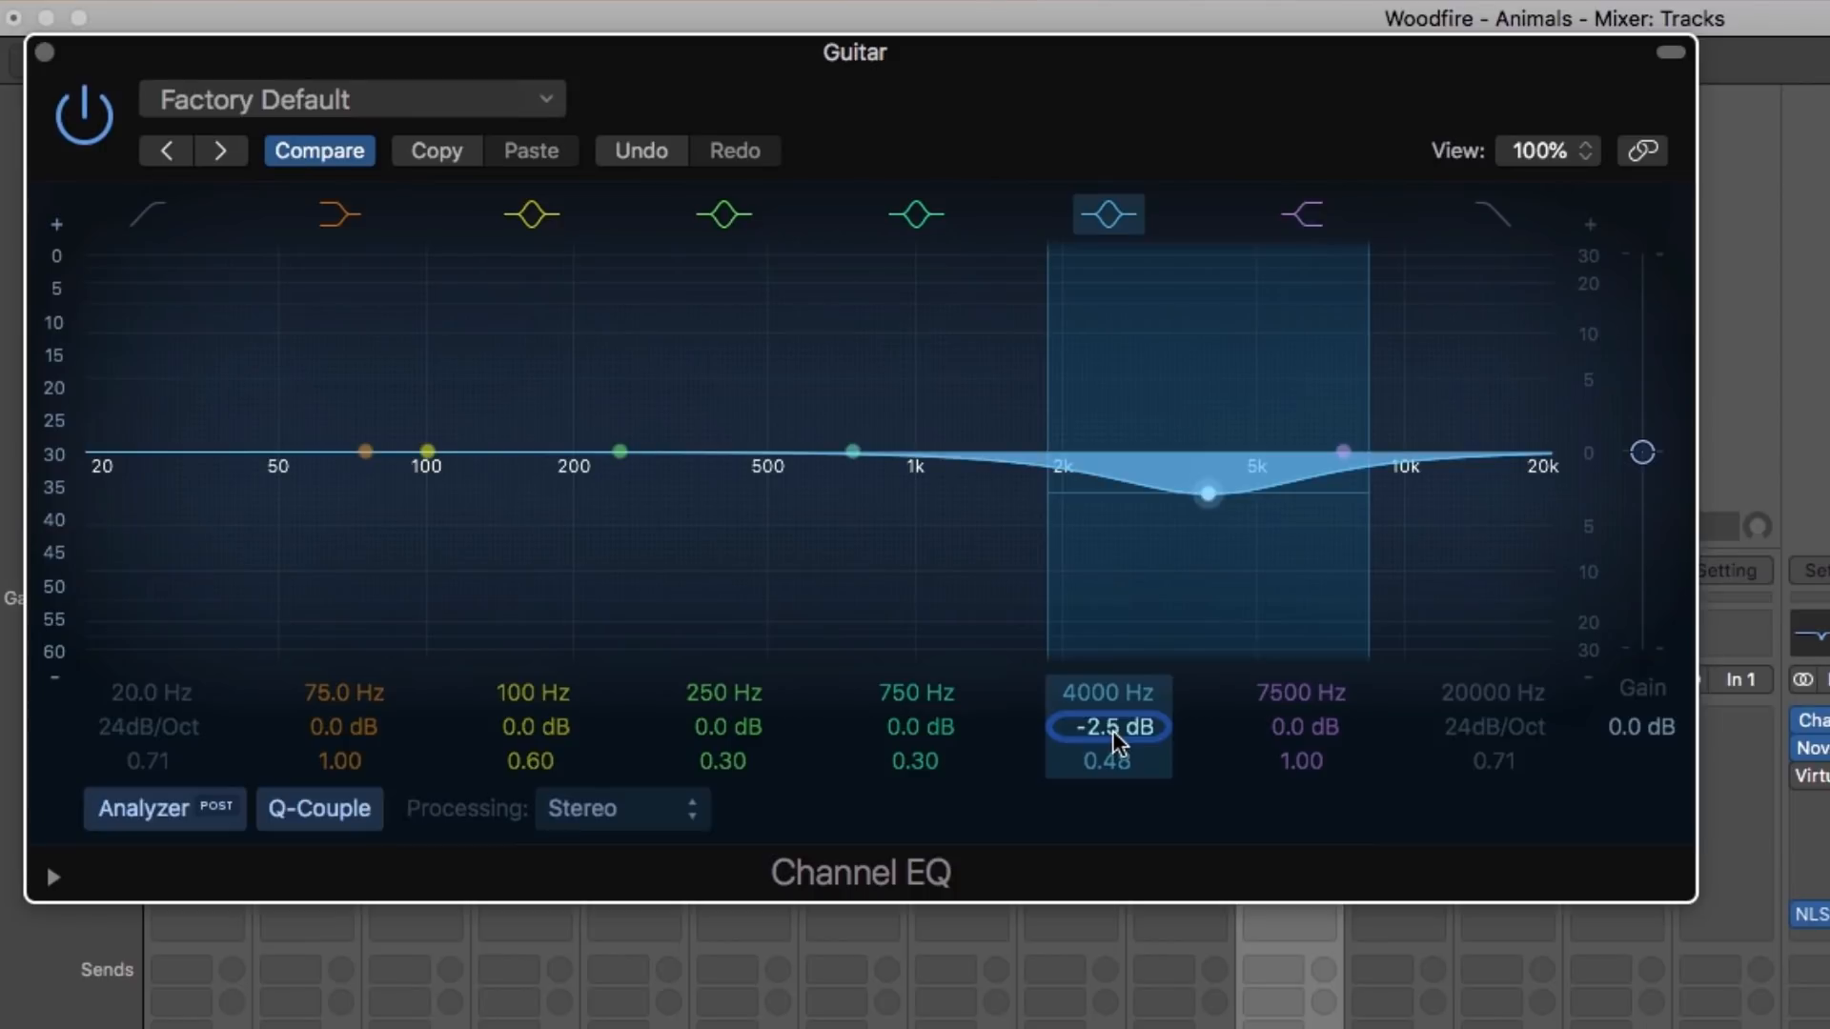
# Step: During playback, deepen the Guitar EQ's 4000 Hz cut to -5.5 dB and compare with the EQ bypassed, leaving it enabled
pyautogui.press('space')
pyautogui.moveTo(1113, 732); pyautogui.dragTo(1114, 755)
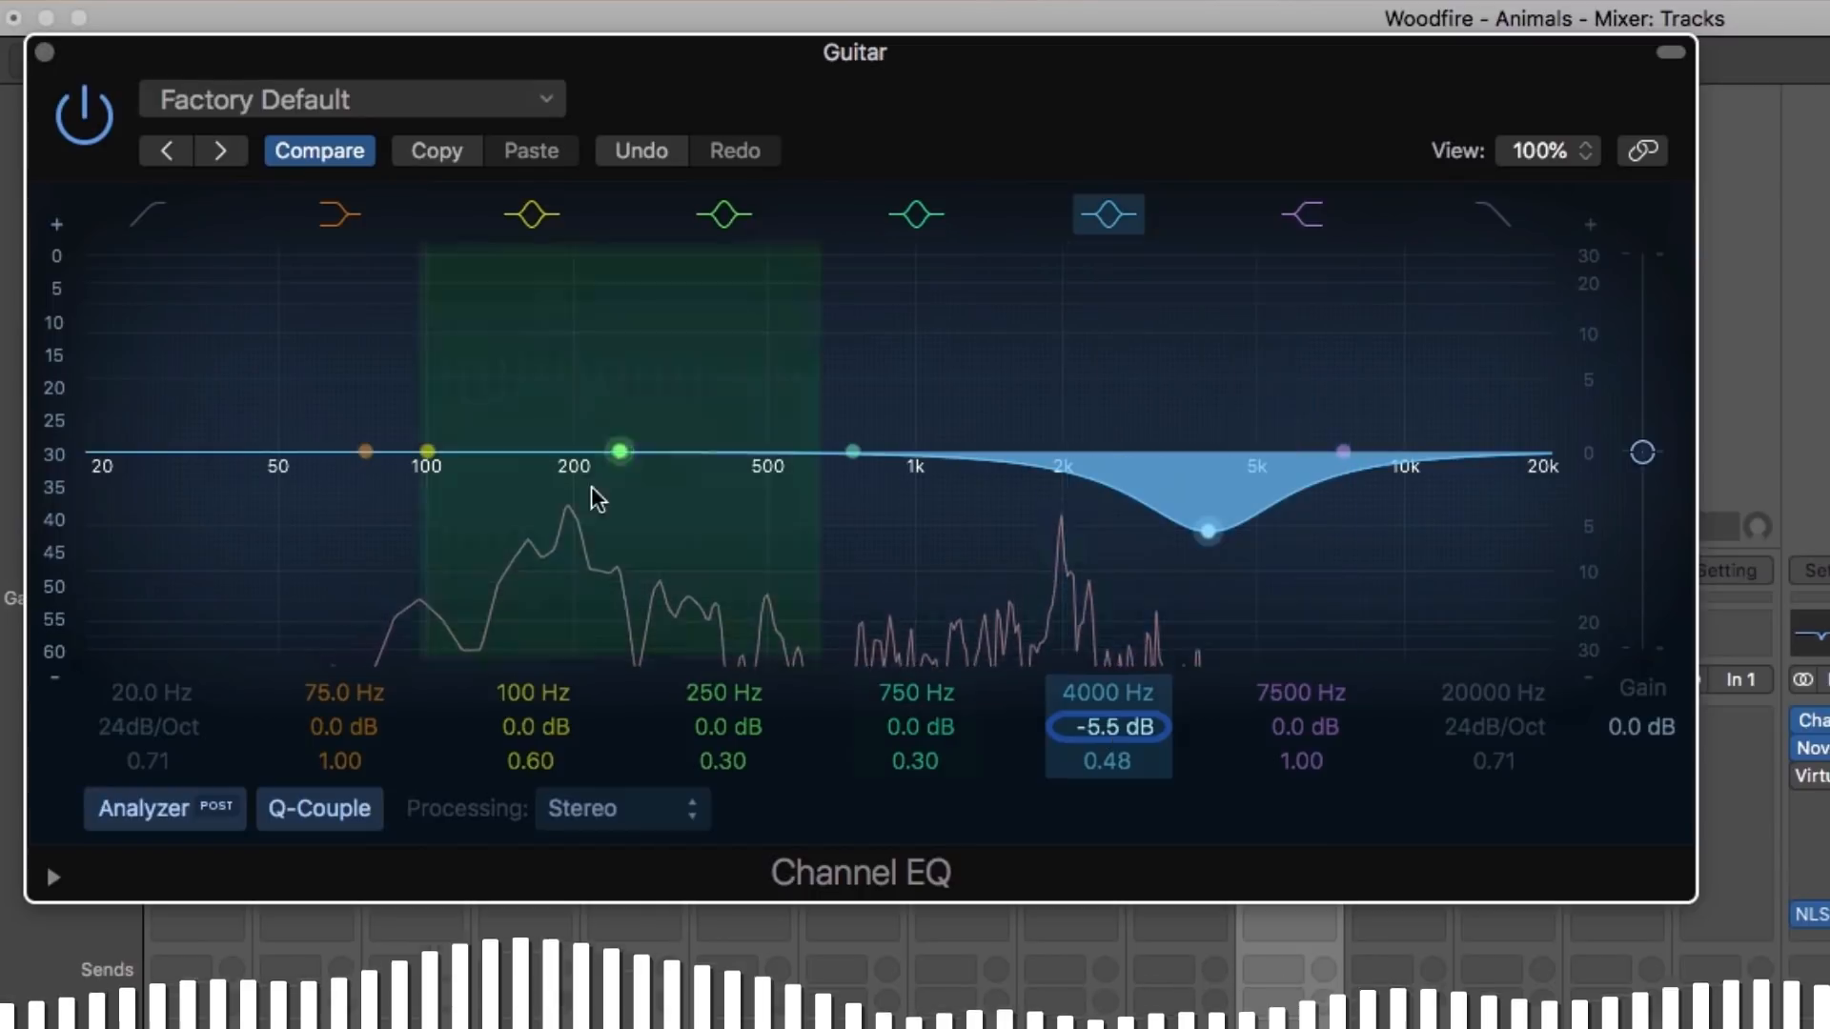
pyautogui.click(83, 124)
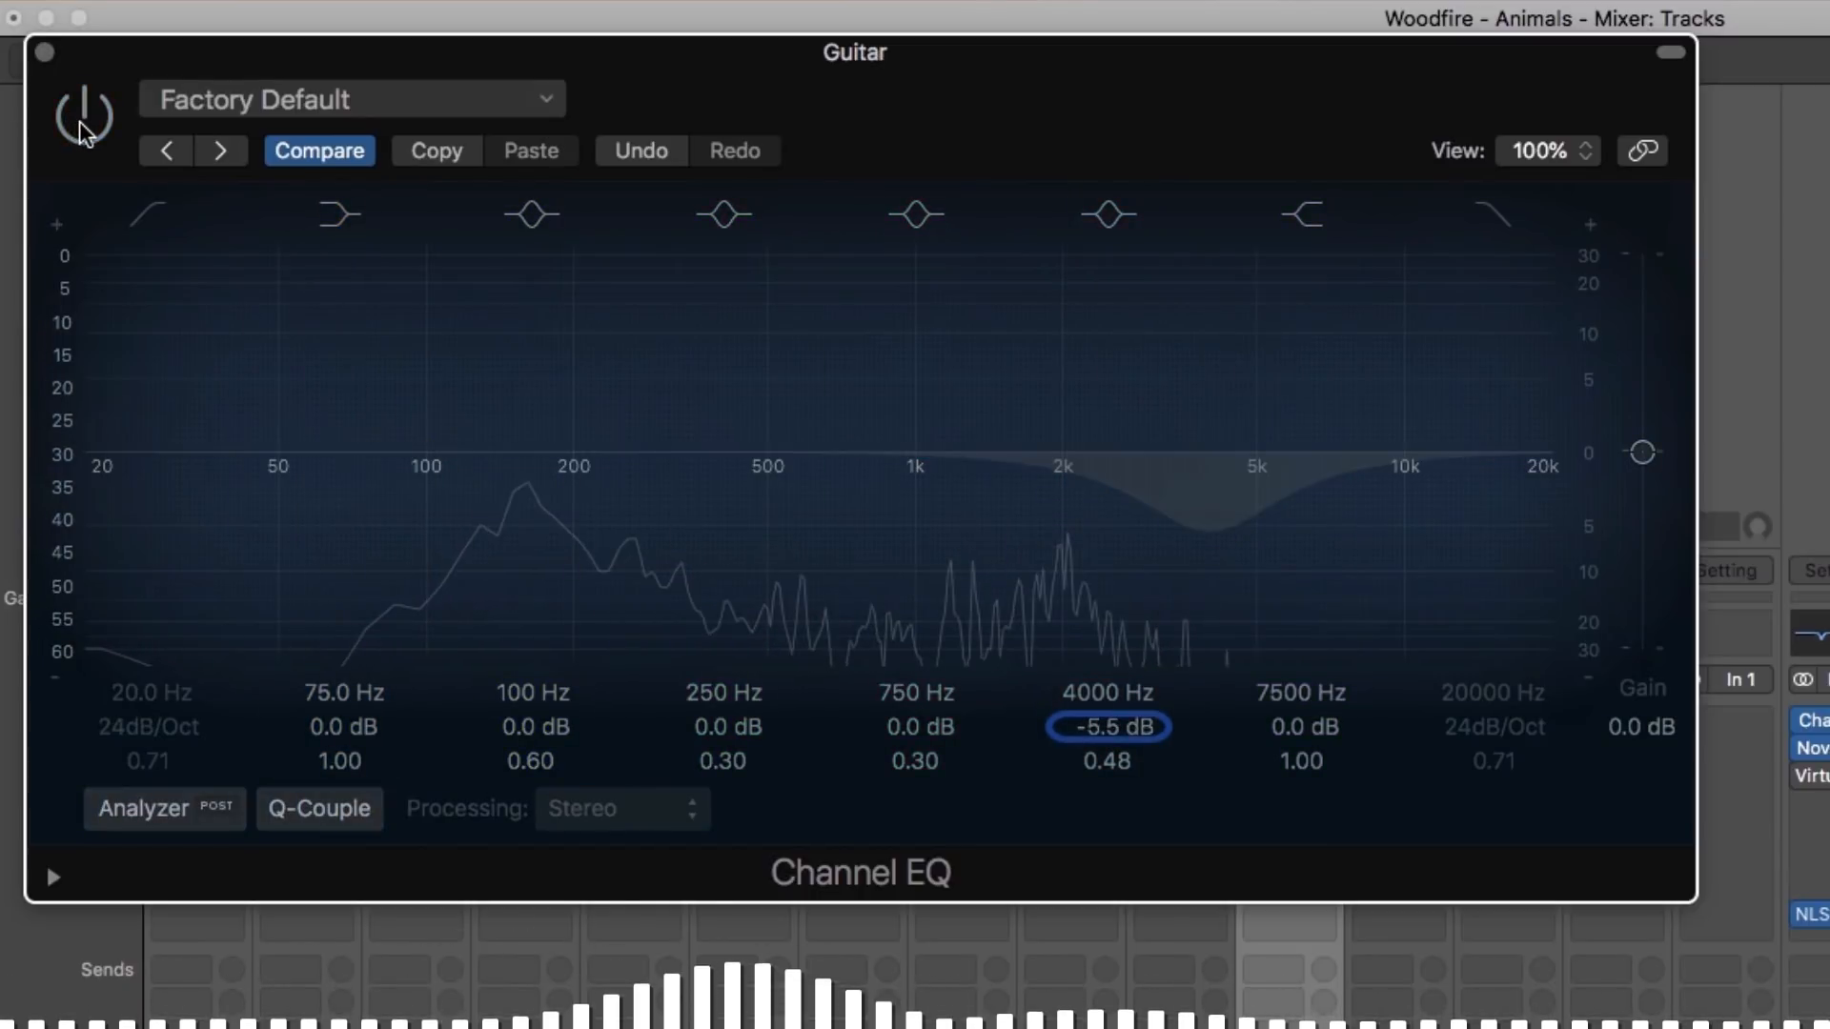
pyautogui.click(82, 124)
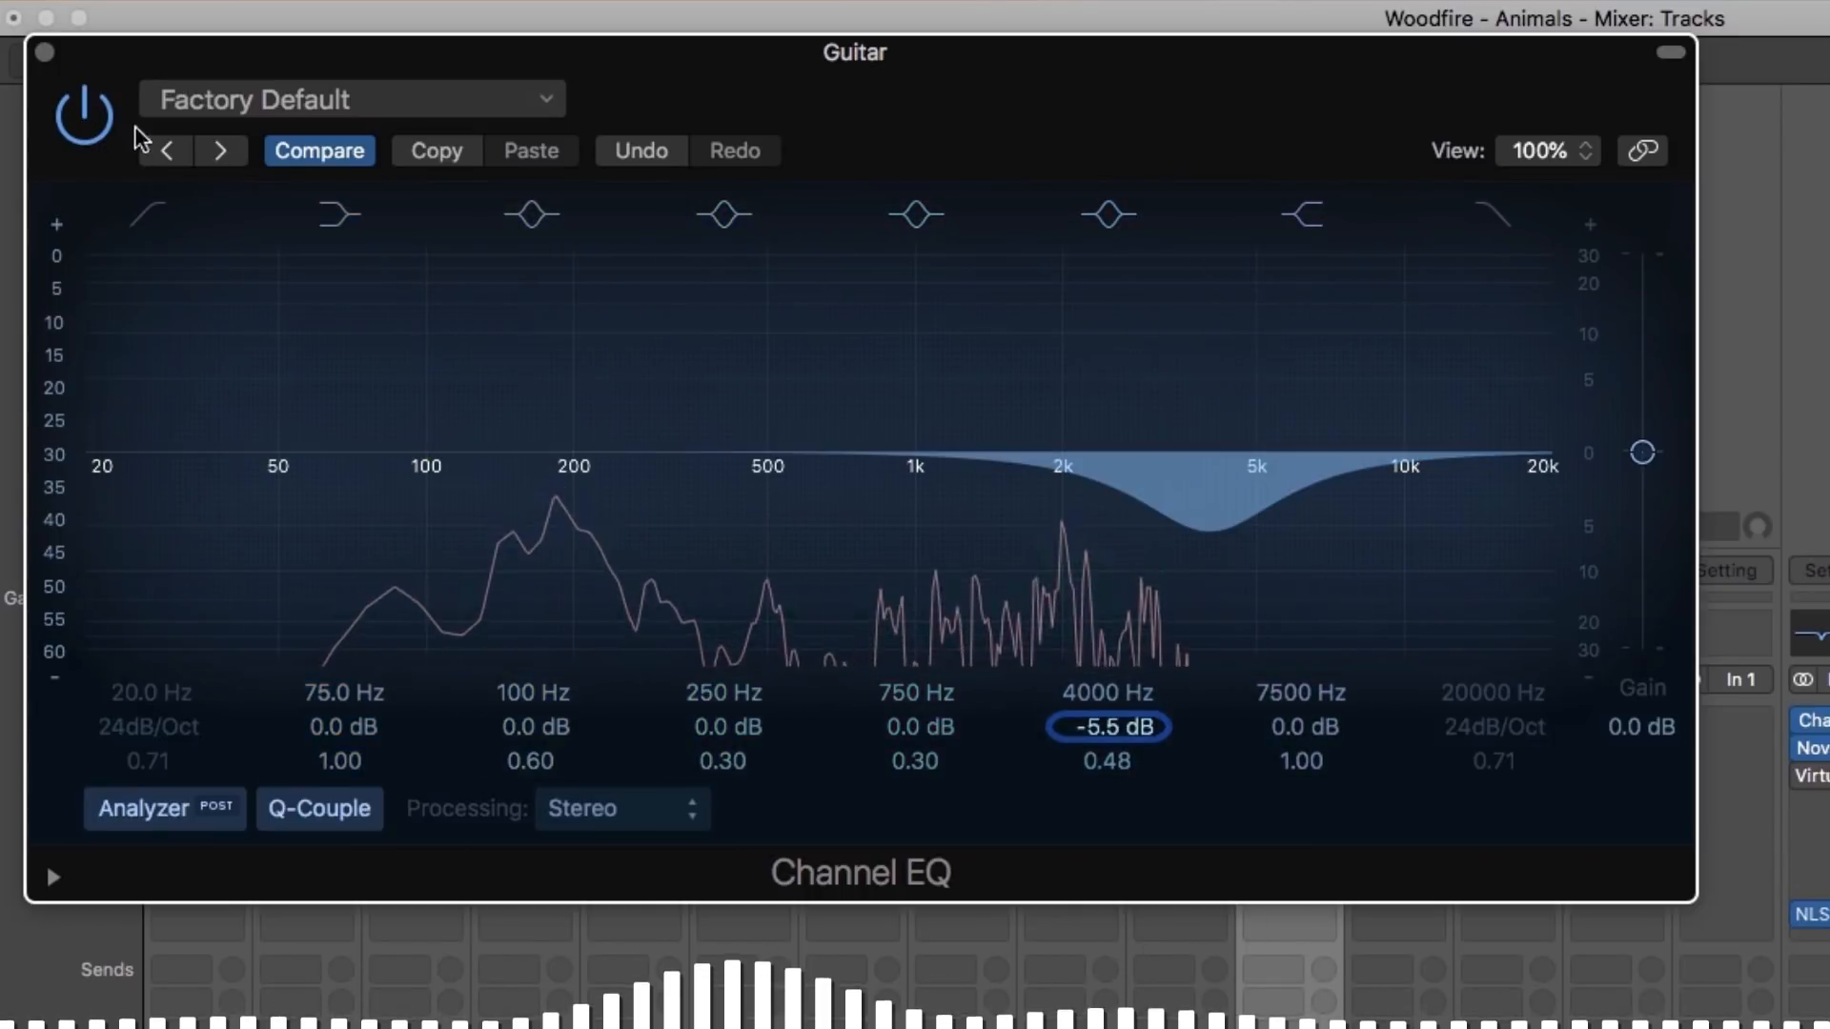
pyautogui.click(101, 131)
pyautogui.click(101, 131)
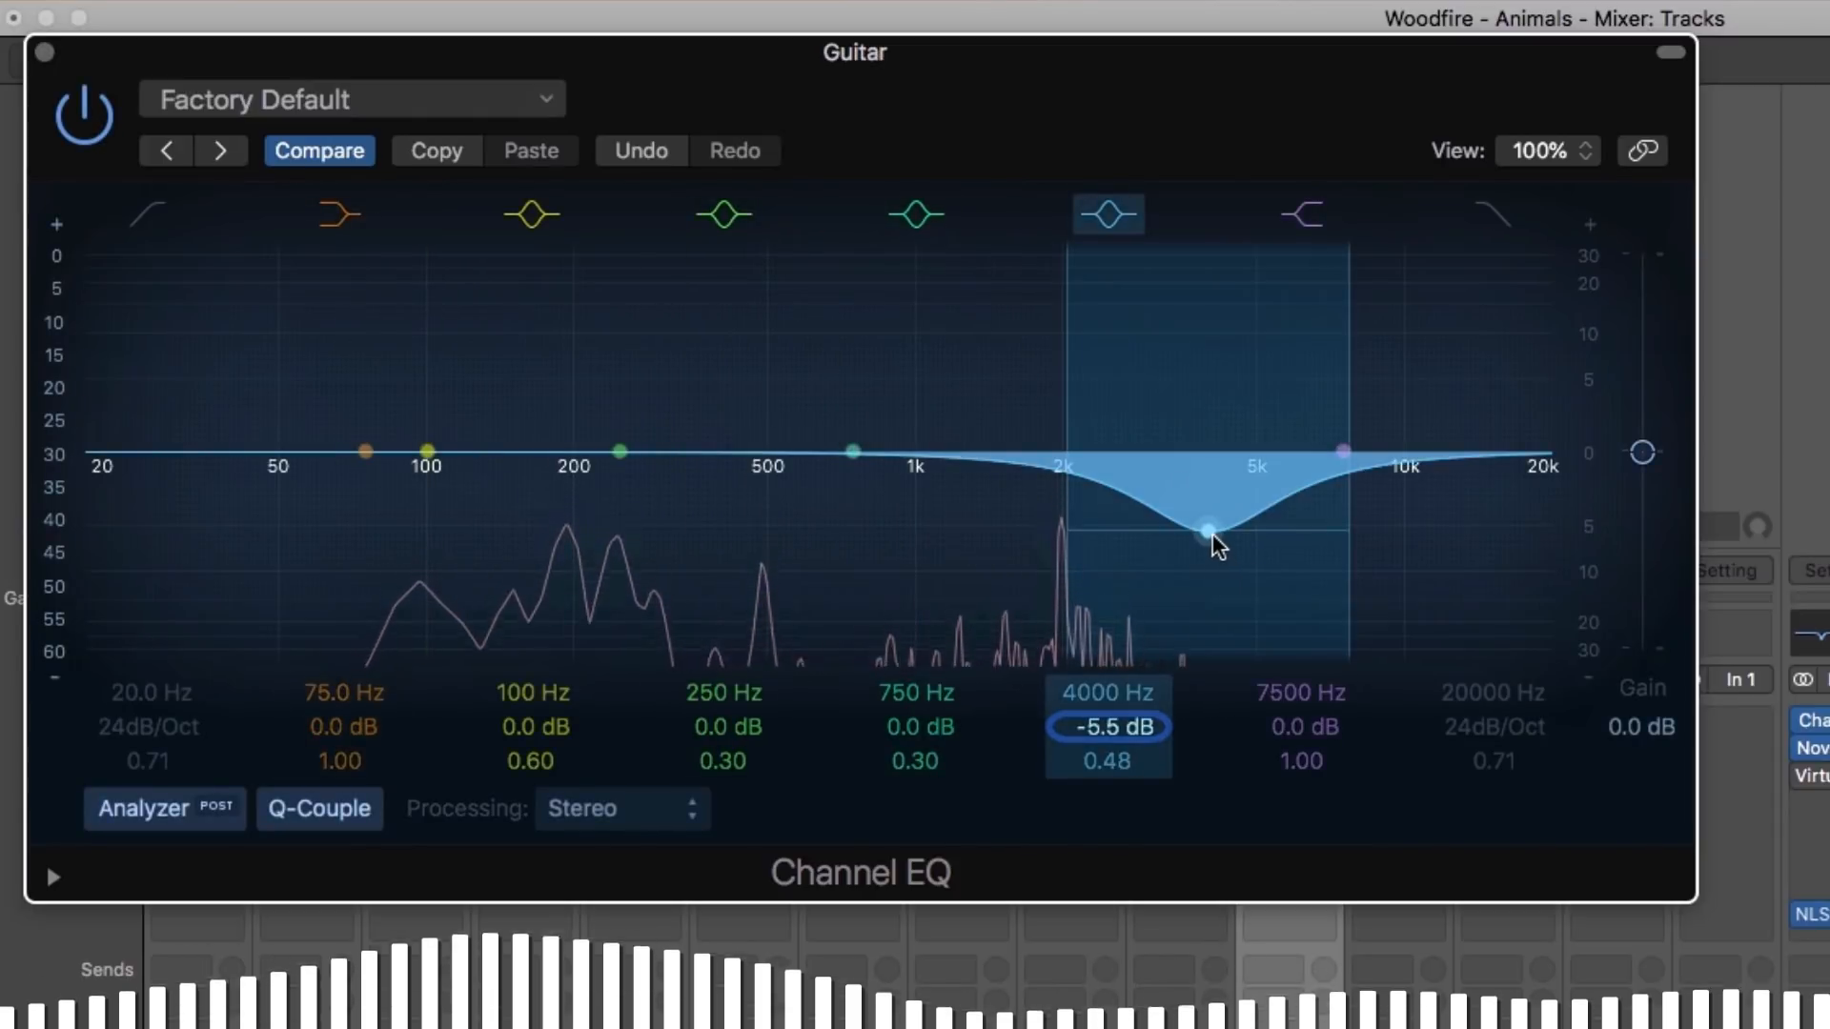
# Step: Set the Guitar EQ's cut to 4050 Hz, -6.5 dB and a Q of 0.41, and compare it with the EQ bypassed
pyautogui.moveTo(1208, 532); pyautogui.dragTo(1211, 540)
pyautogui.moveTo(1108, 762); pyautogui.dragTo(1108, 774)
pyautogui.click(55, 126)
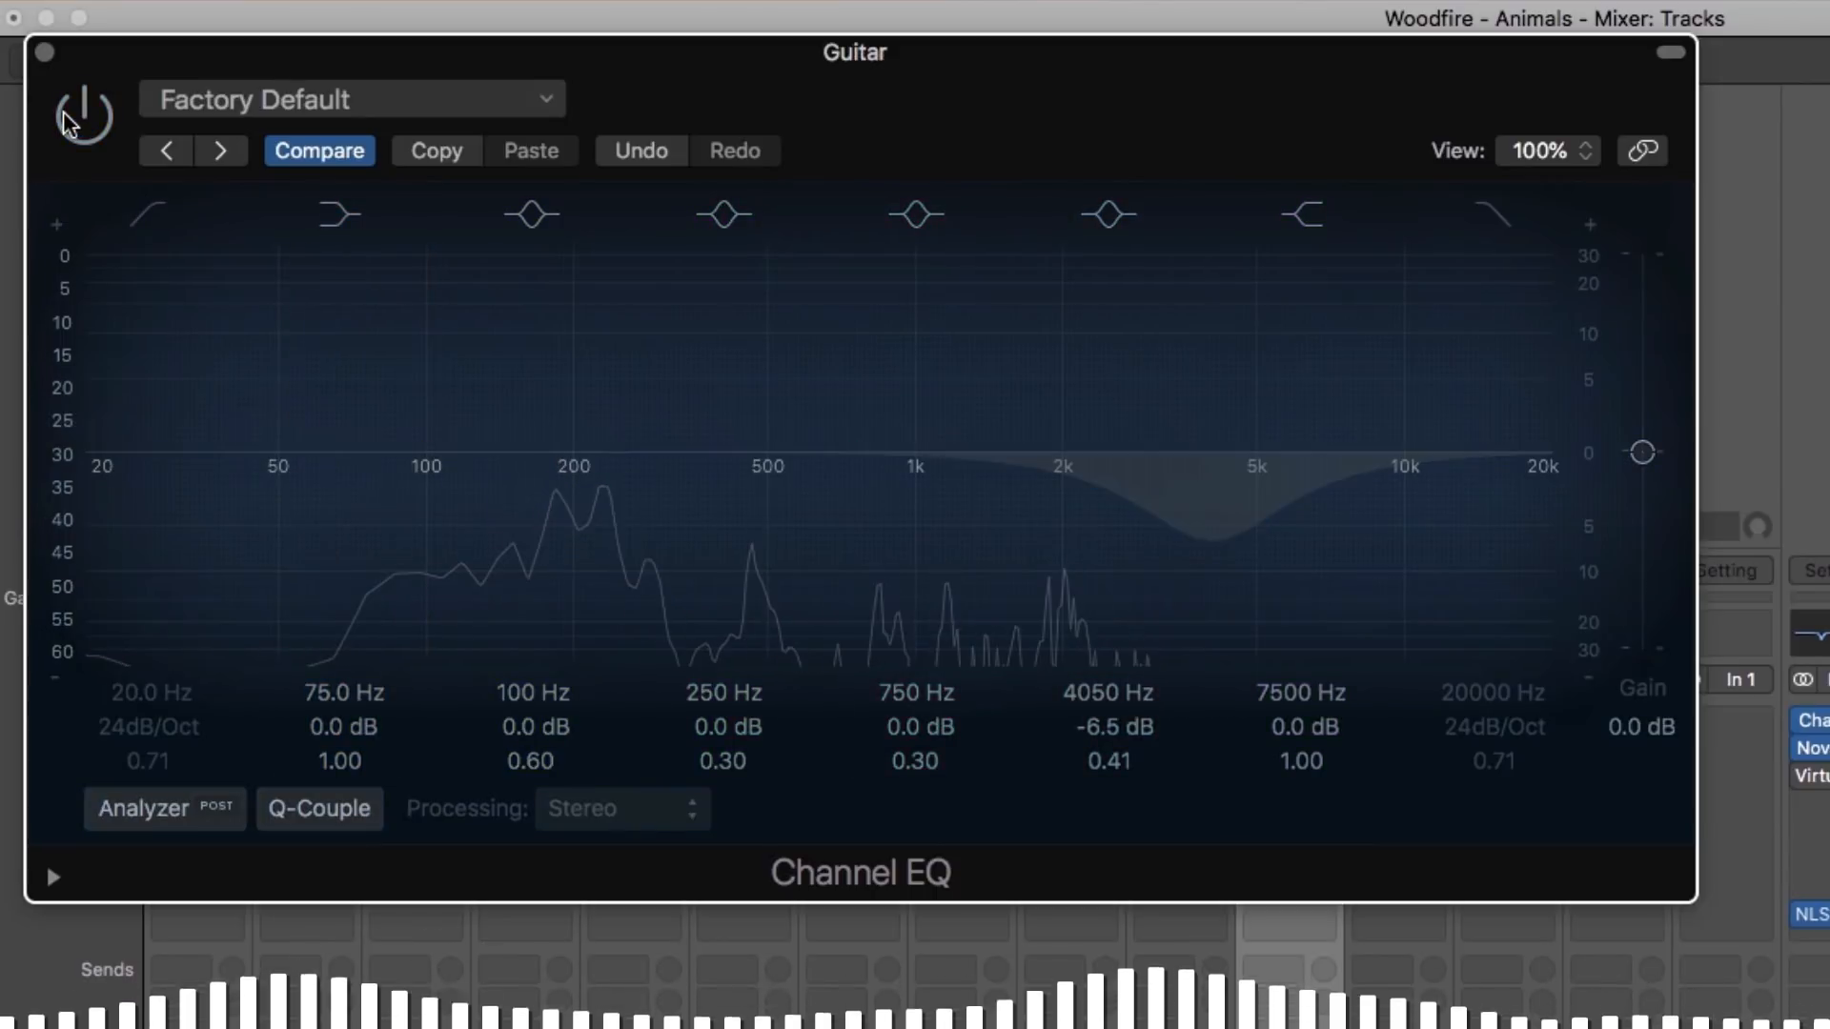
pyautogui.click(55, 125)
# Step: Try different widths for the Guitar EQ's 4050 Hz cut, with Q values of 0.75, 1.20 and 0.54
pyautogui.moveTo(1098, 763); pyautogui.dragTo(1132, 646)
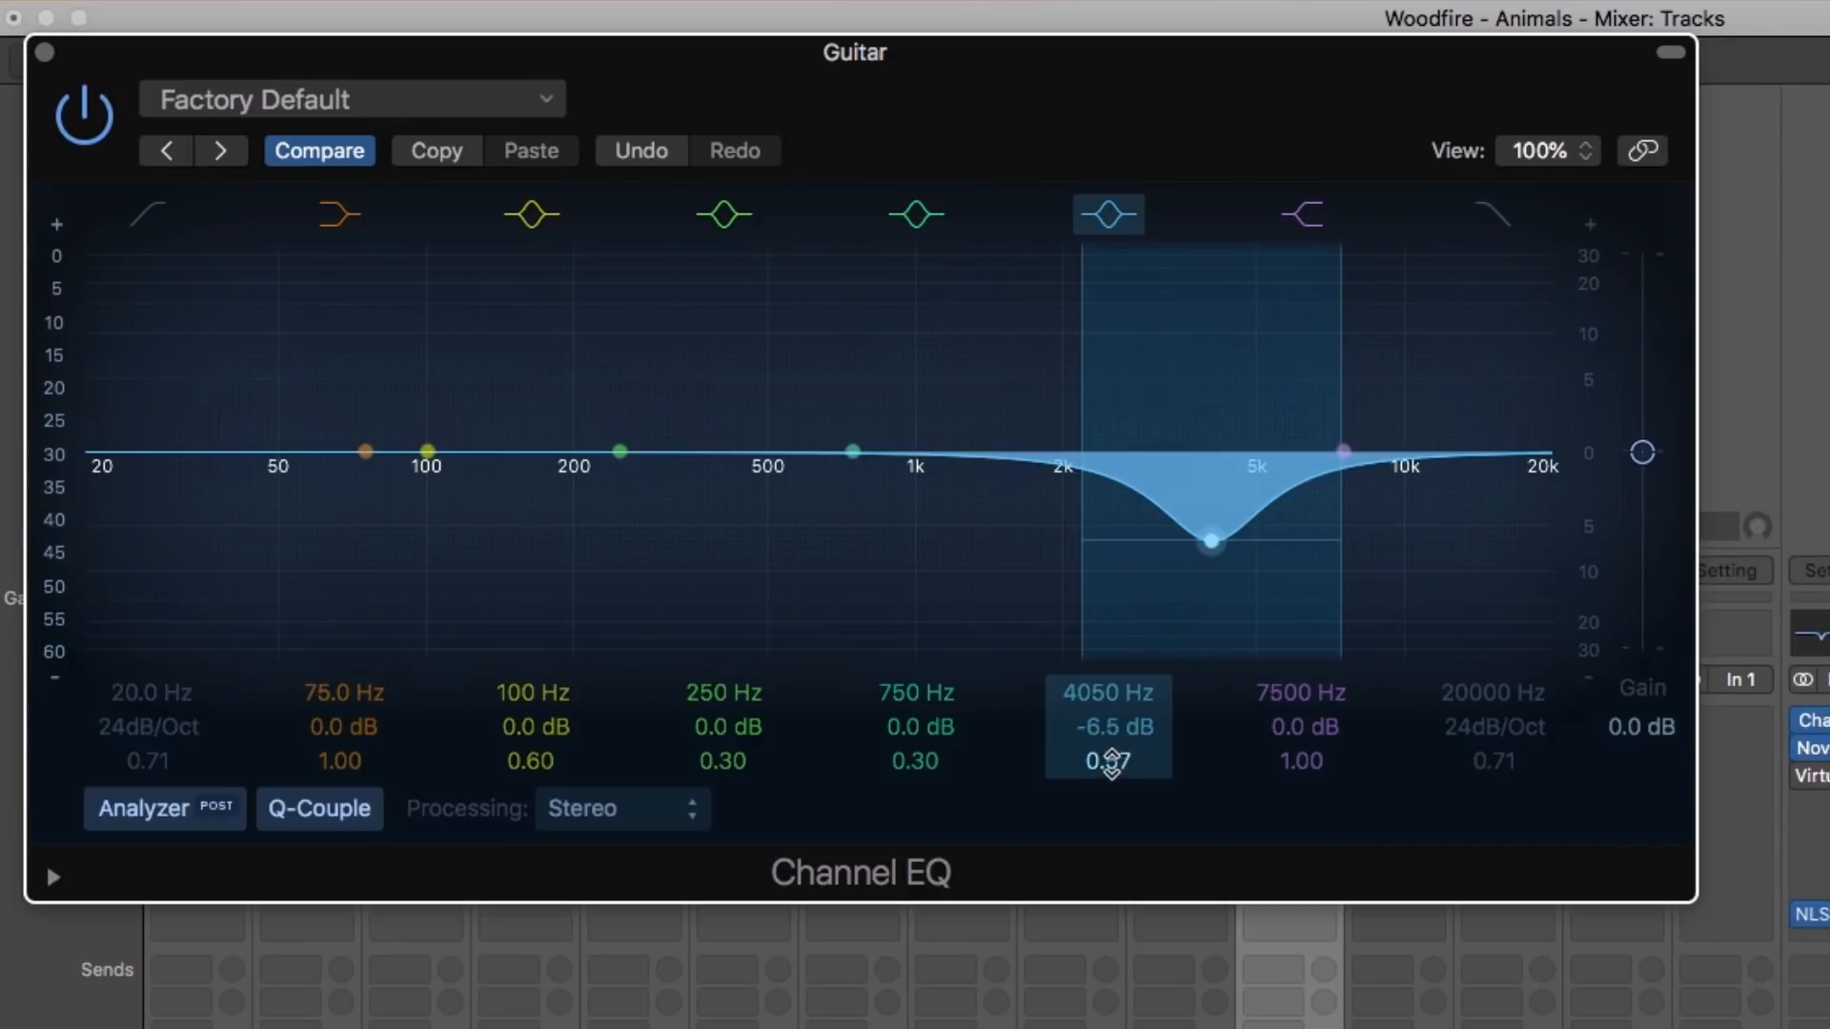
pyautogui.moveTo(1112, 760); pyautogui.dragTo(1069, 477)
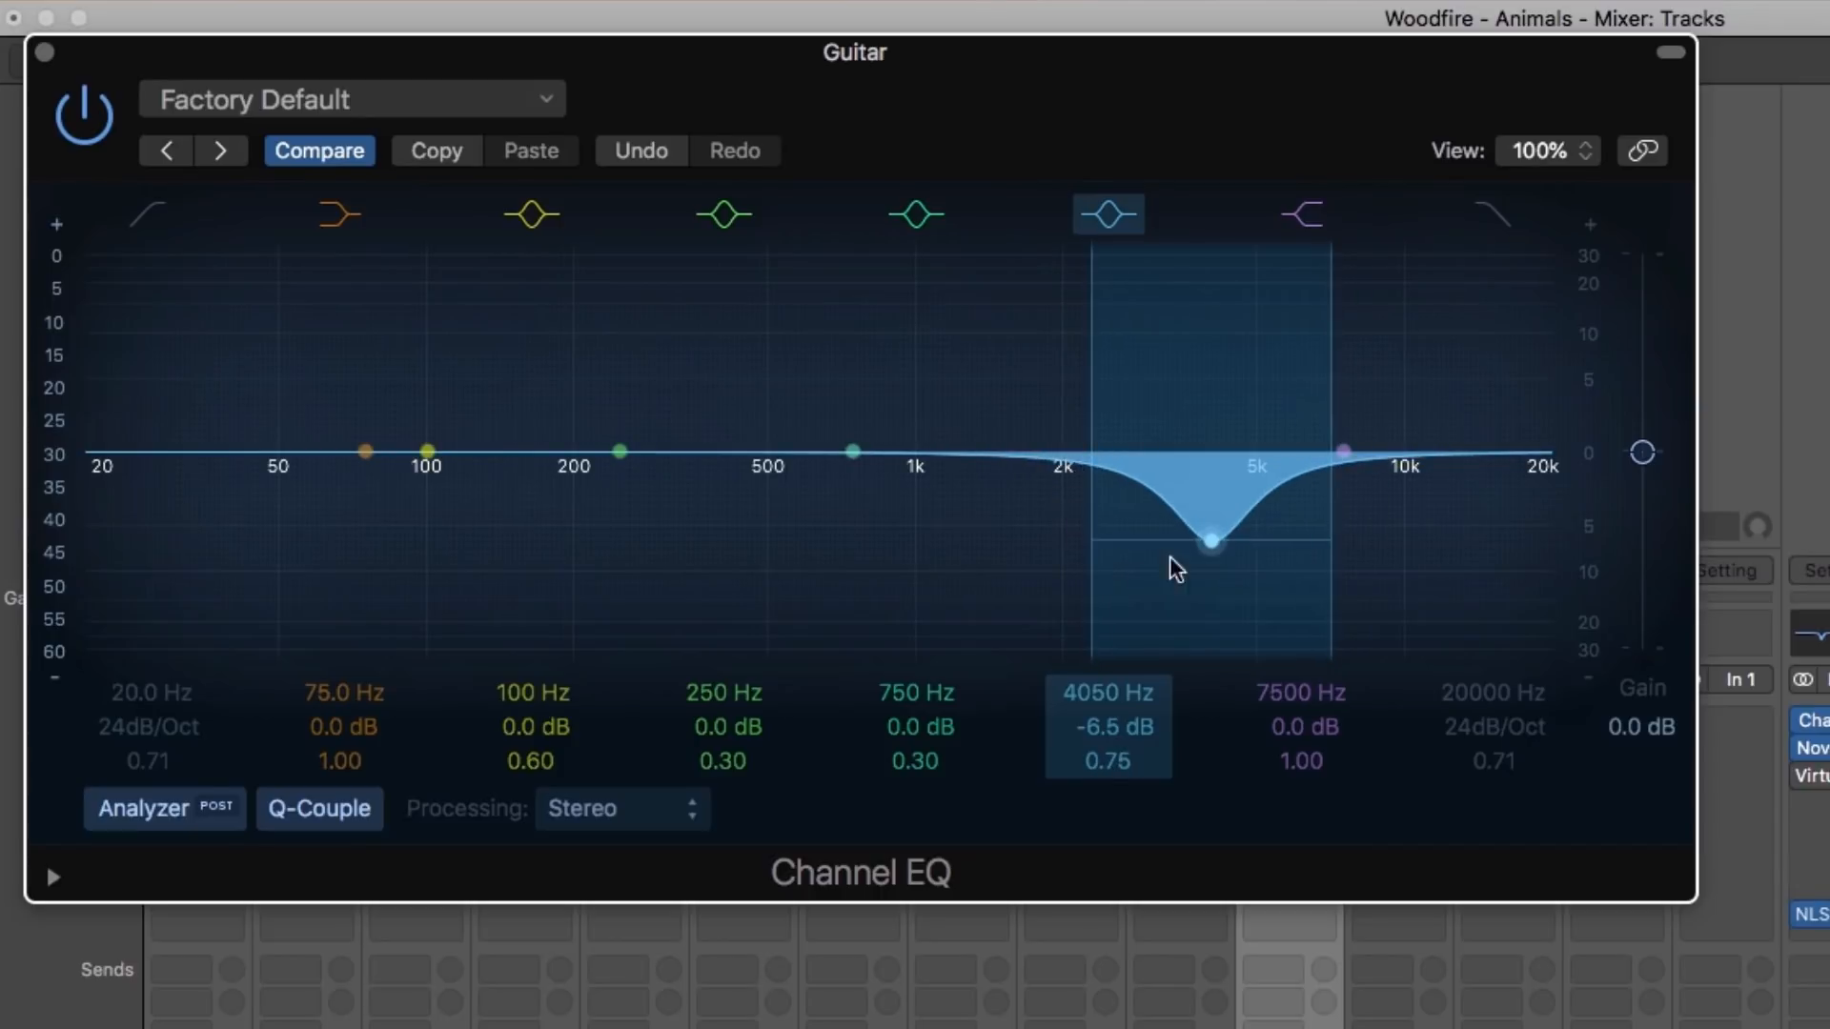
pyautogui.moveTo(1176, 563); pyautogui.dragTo(1335, 499)
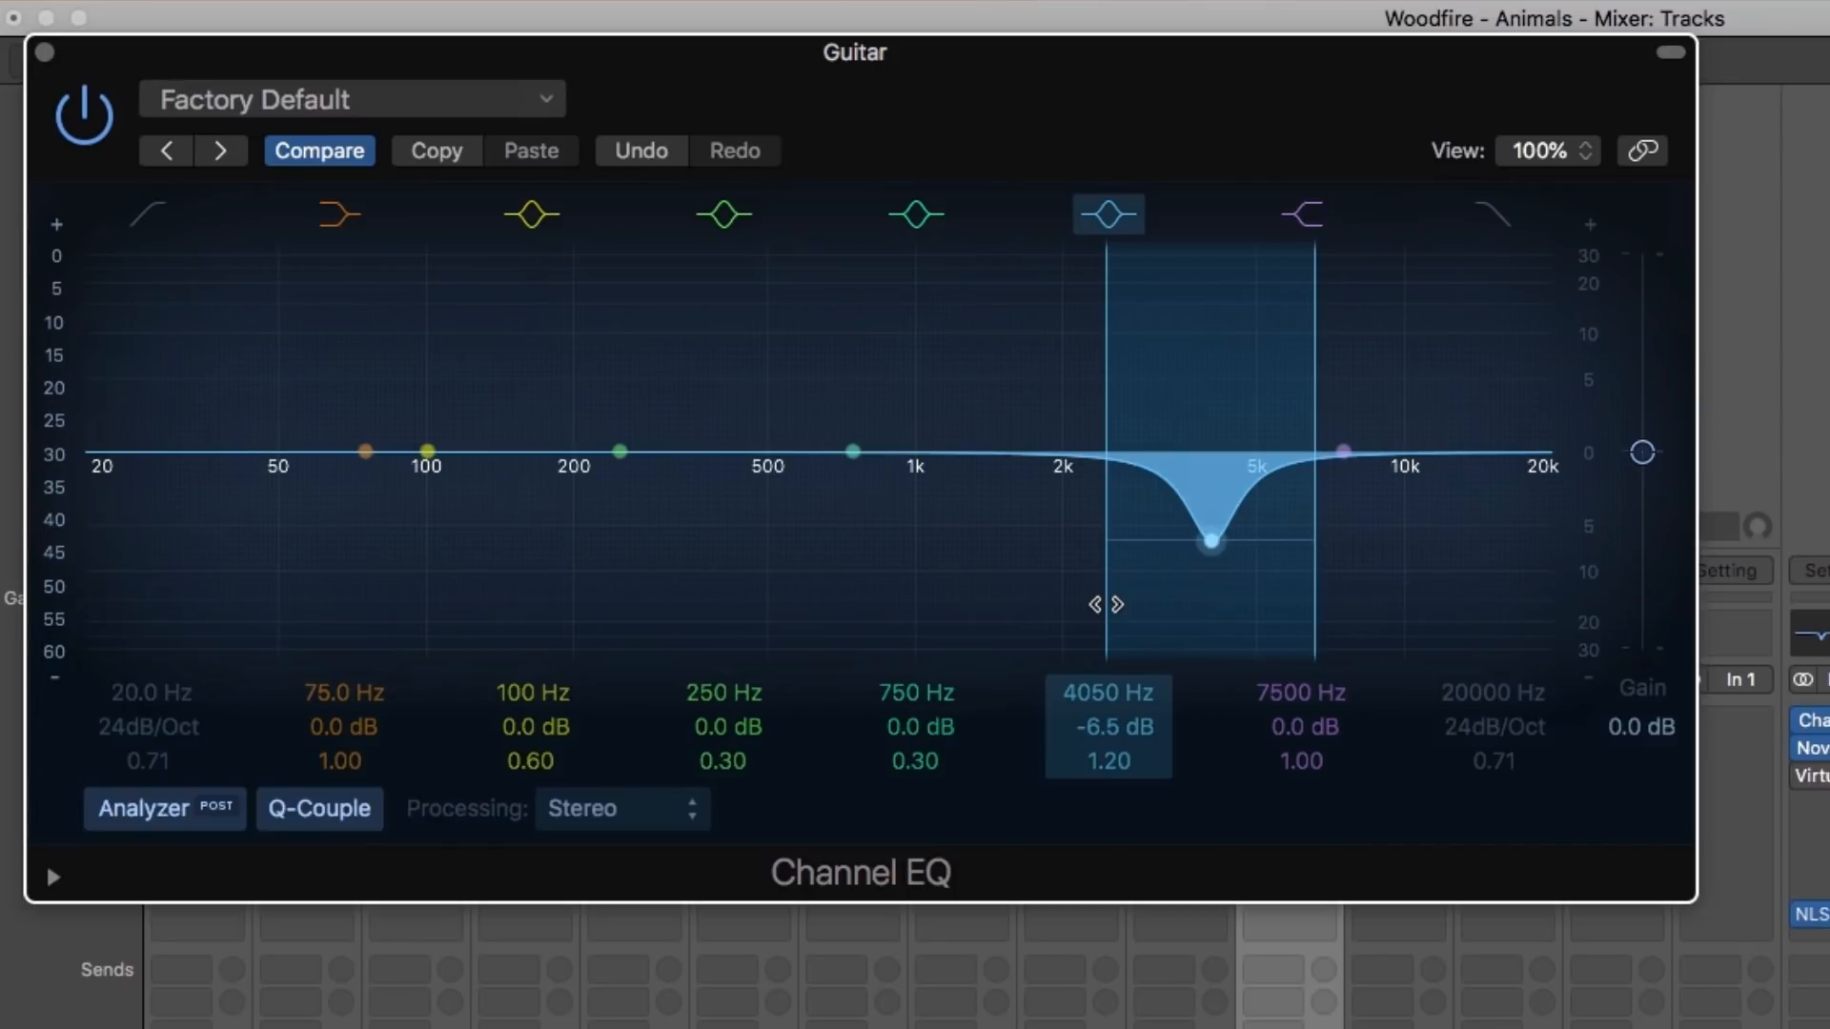
pyautogui.moveTo(1105, 604)
pyautogui.mouseDown()
pyautogui.moveTo(1051, 600)
pyautogui.moveTo(1102, 589)
pyautogui.moveTo(1081, 595)
pyautogui.mouseUp()
# Step: During playback, vary the Q of the Guitar EQ's 4050 Hz cut between 0.10 and 1.40 and settle on 0.71
pyautogui.press('space')
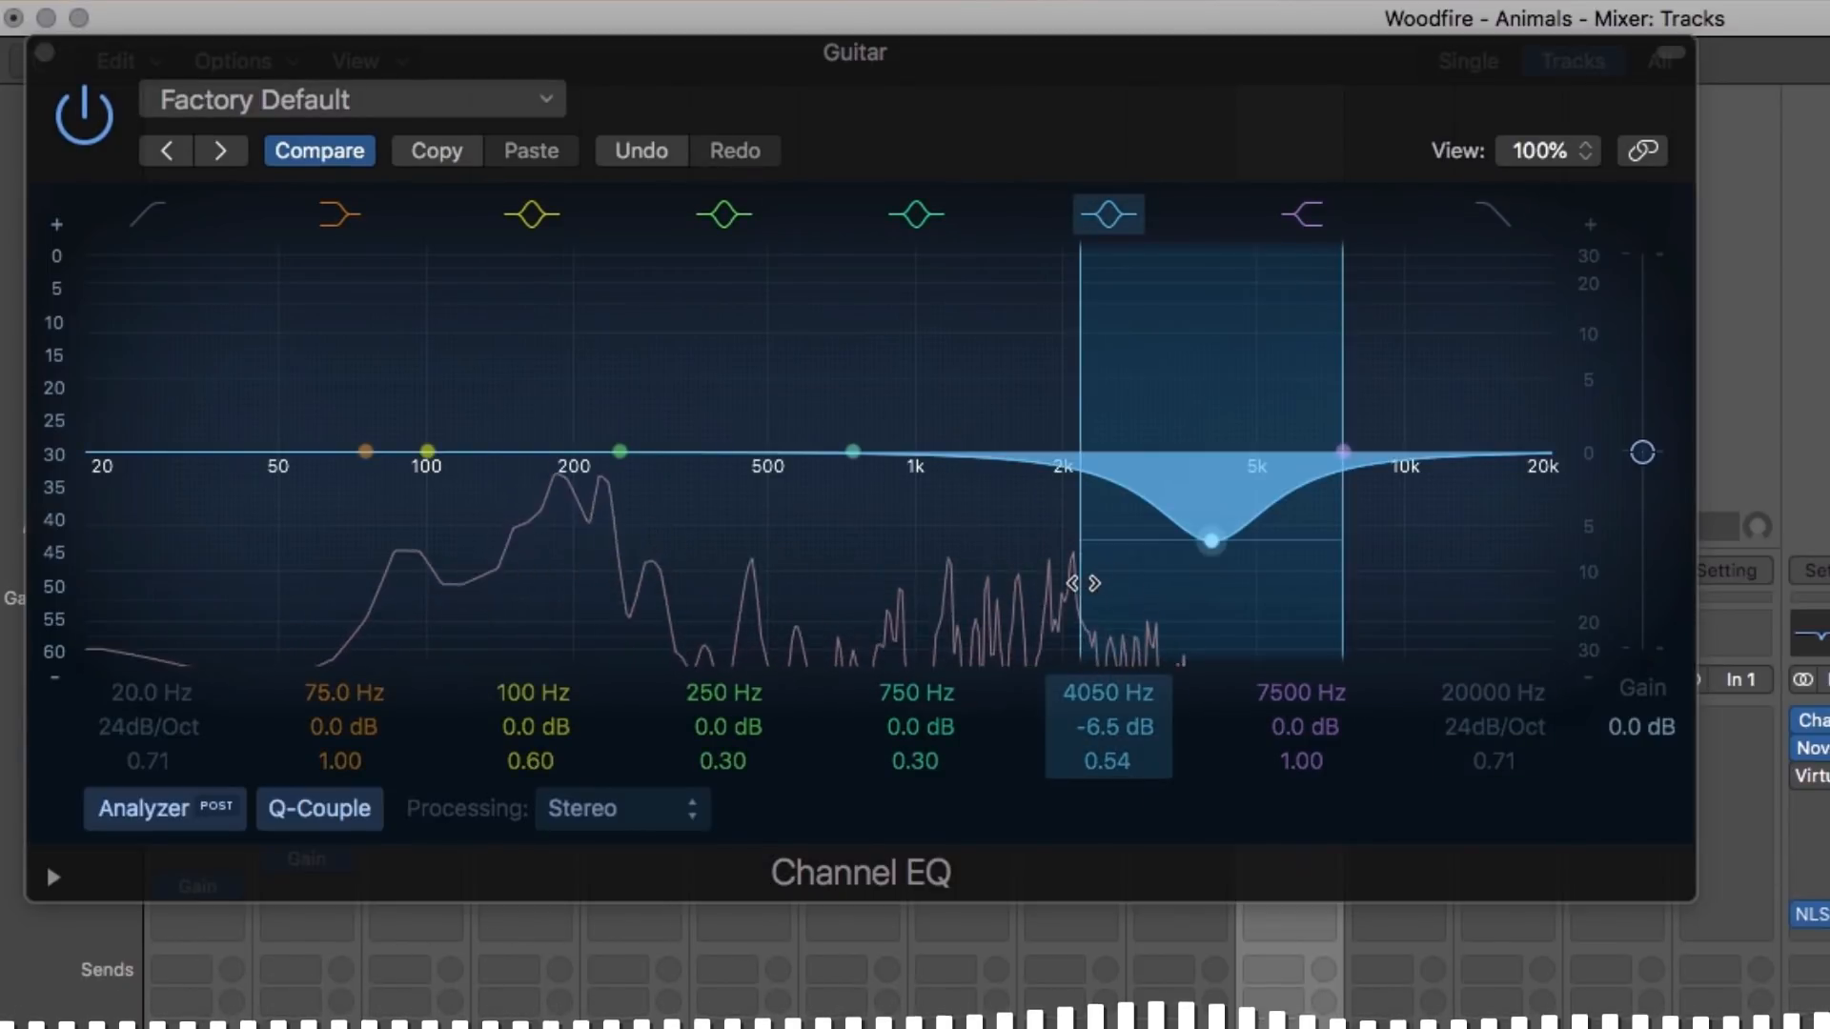
pyautogui.moveTo(1087, 584); pyautogui.dragTo(1029, 592)
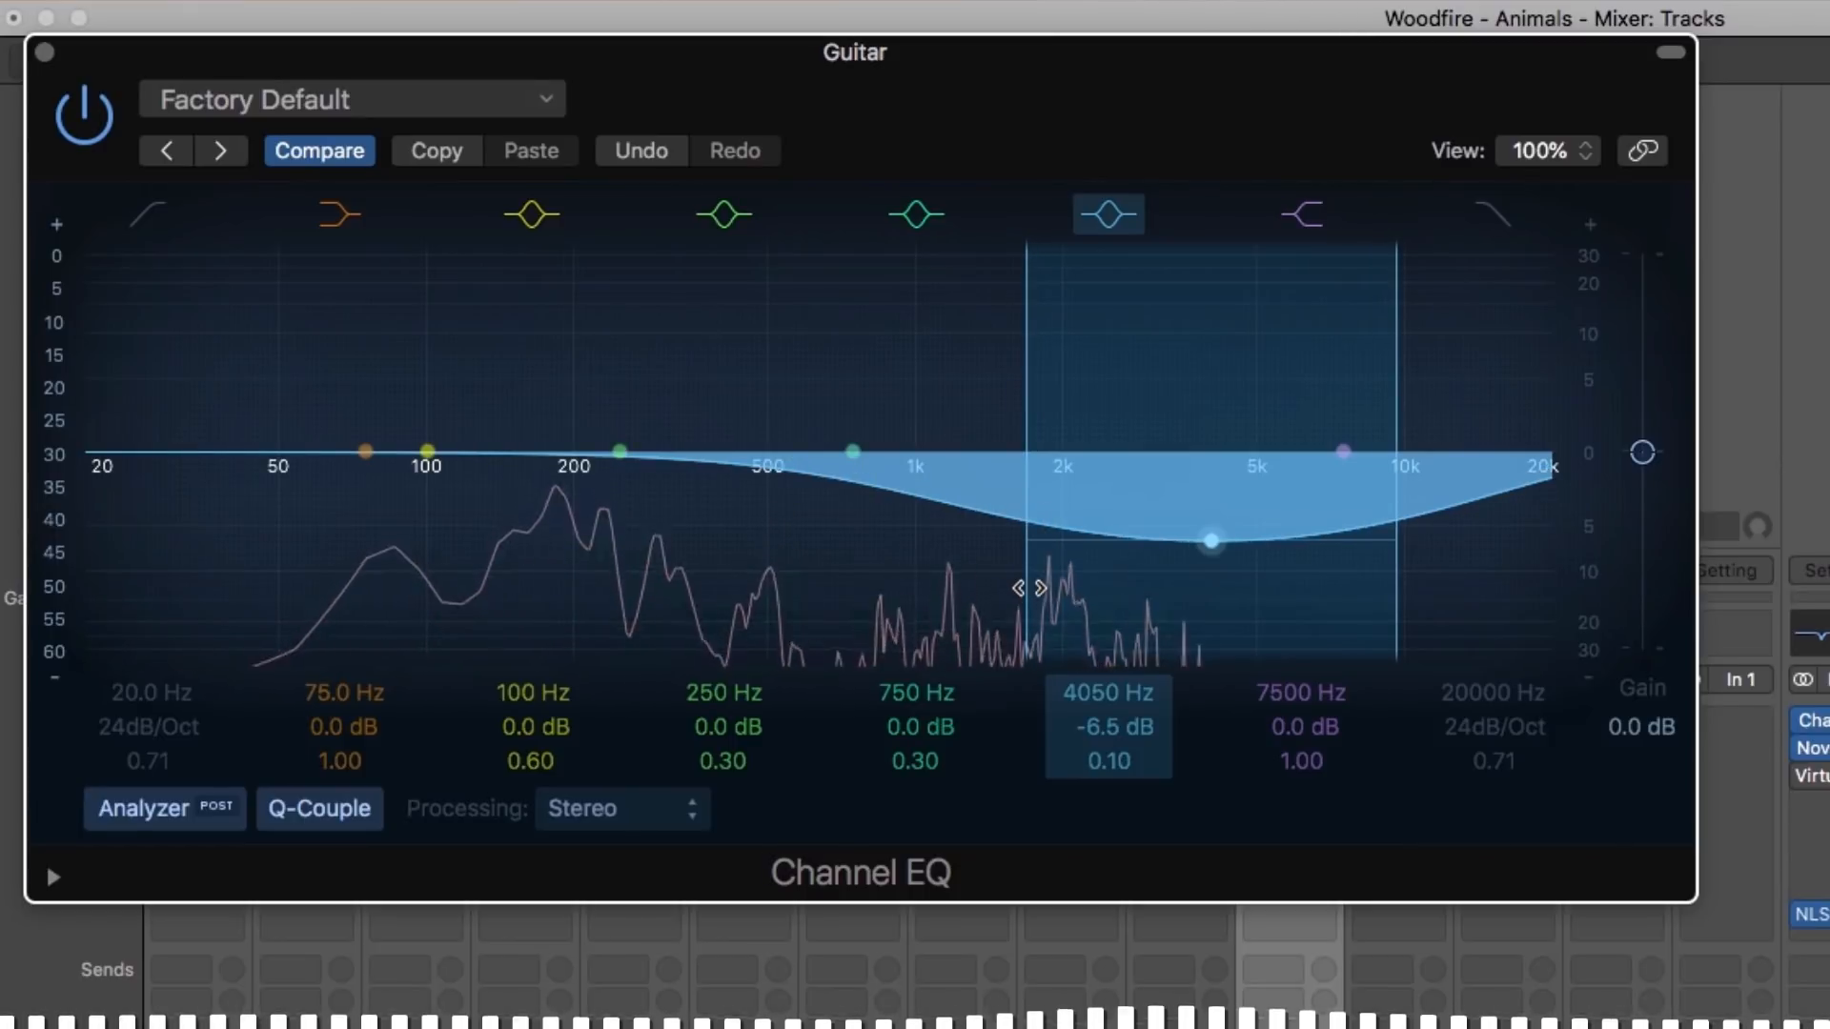
pyautogui.moveTo(1034, 585); pyautogui.dragTo(1106, 568)
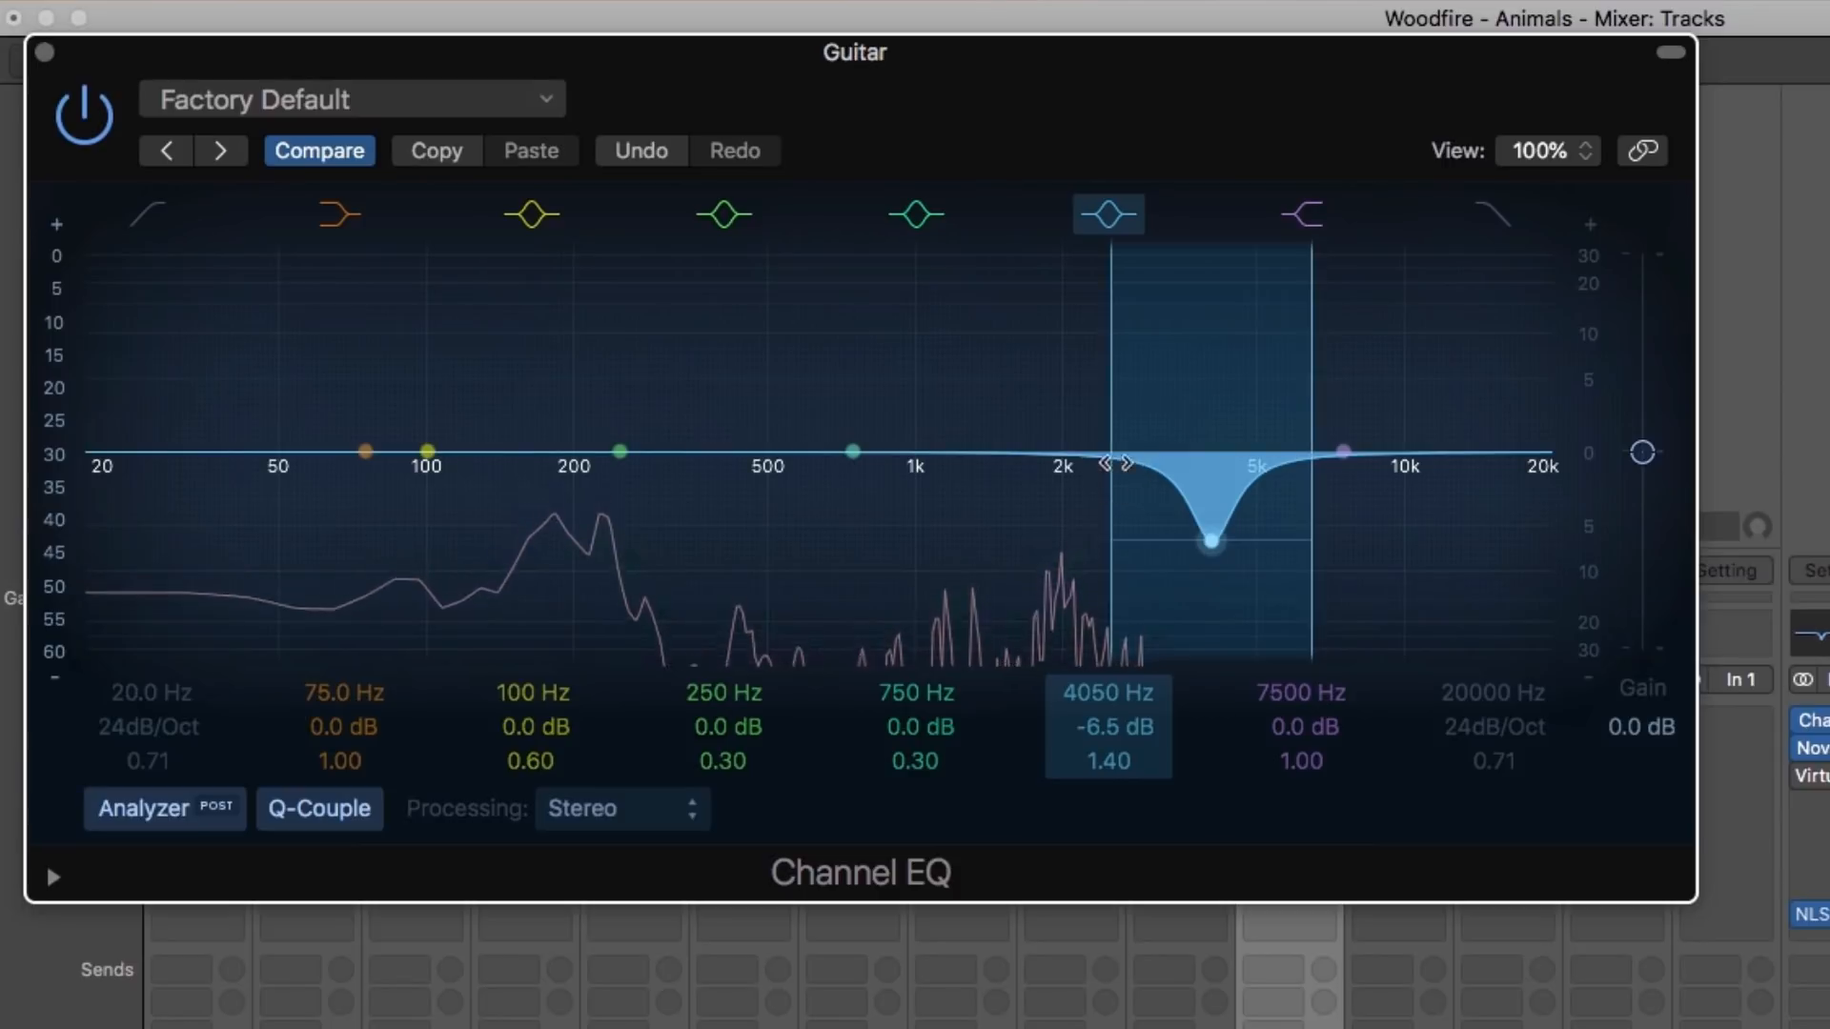
pyautogui.moveTo(1103, 579); pyautogui.dragTo(1093, 579)
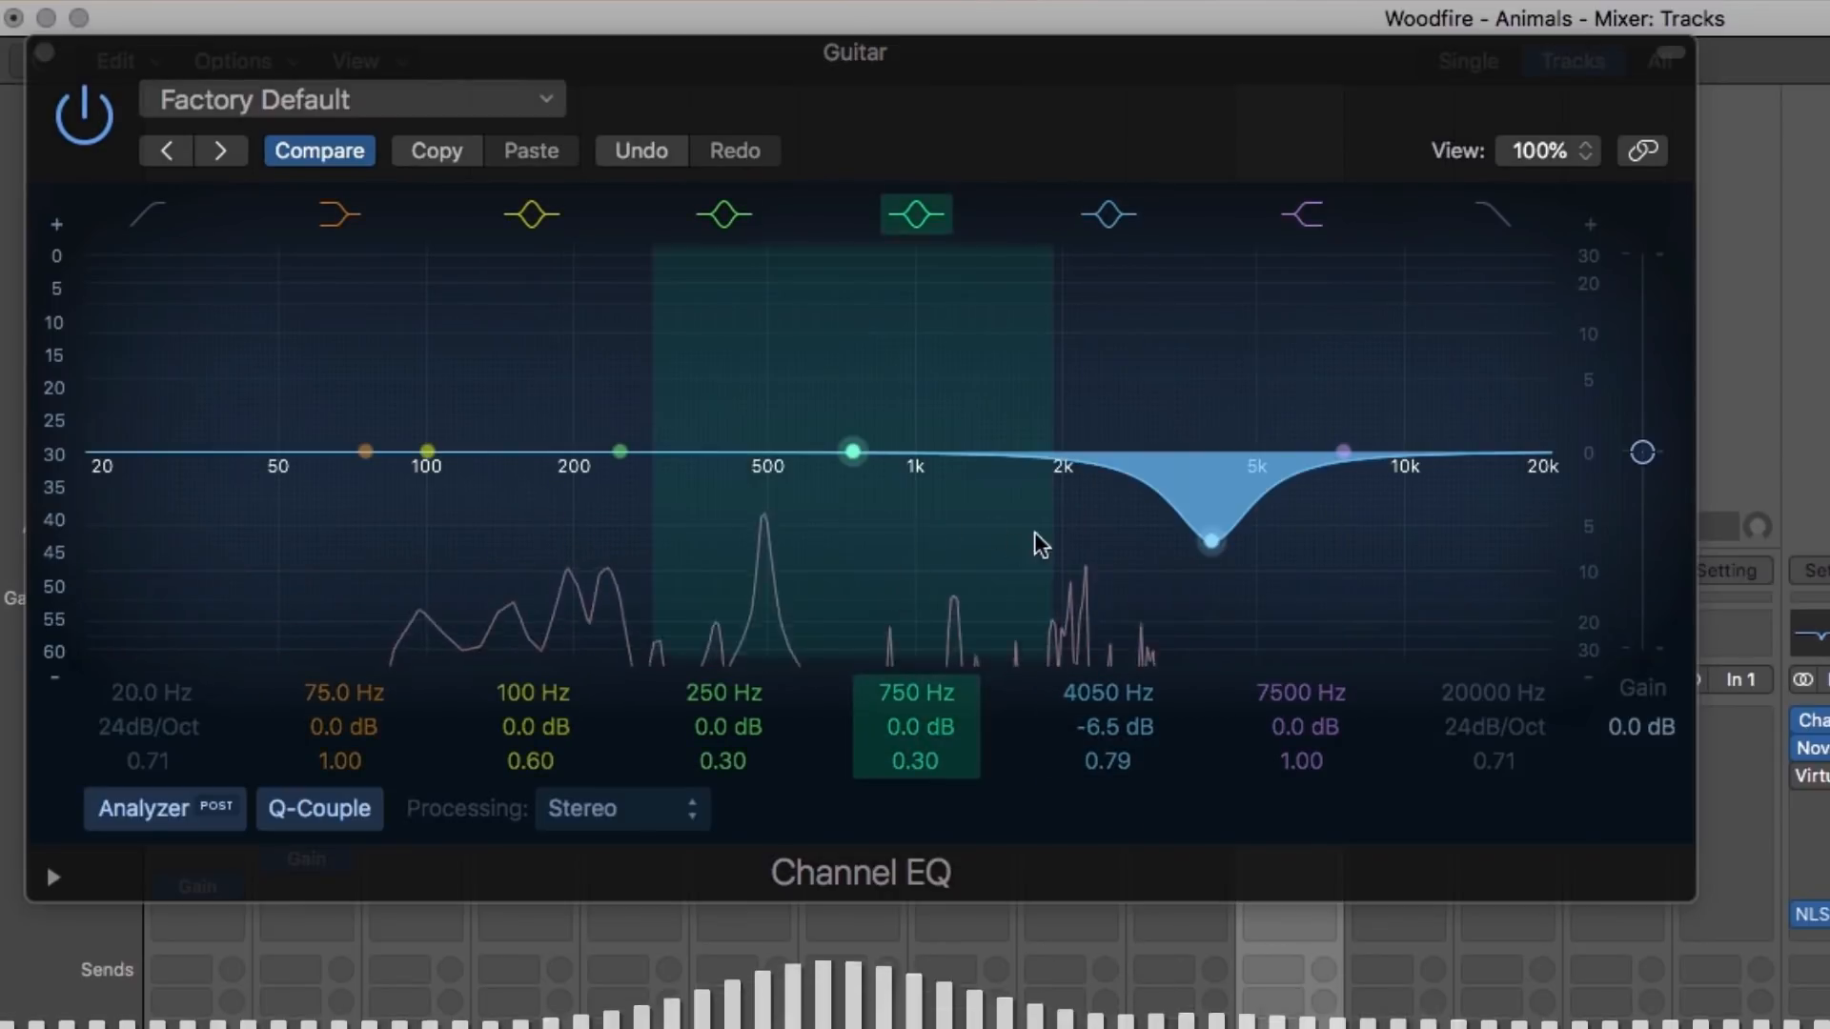
pyautogui.moveTo(1092, 521); pyautogui.dragTo(1089, 515)
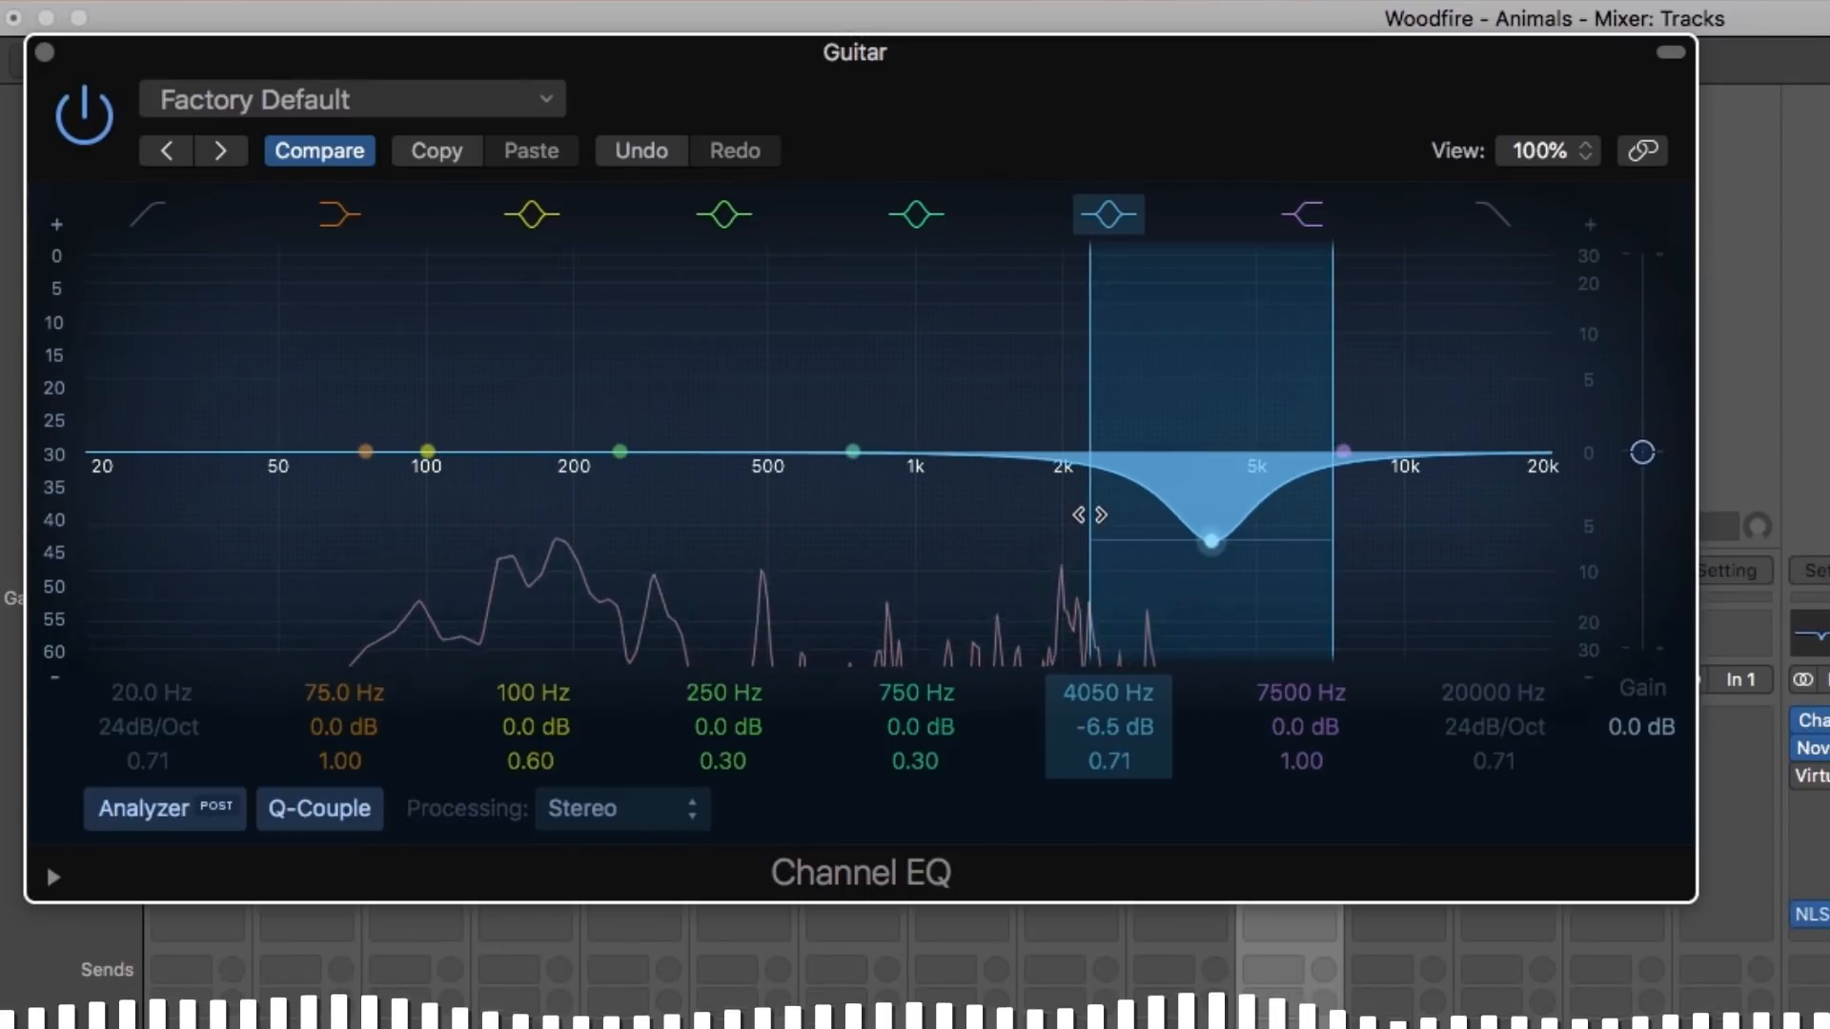
# Step: Compare the guitars repeatedly with the Guitar EQ bypassed and enabled during playback, leave it bypassed and close its window
pyautogui.click(84, 114)
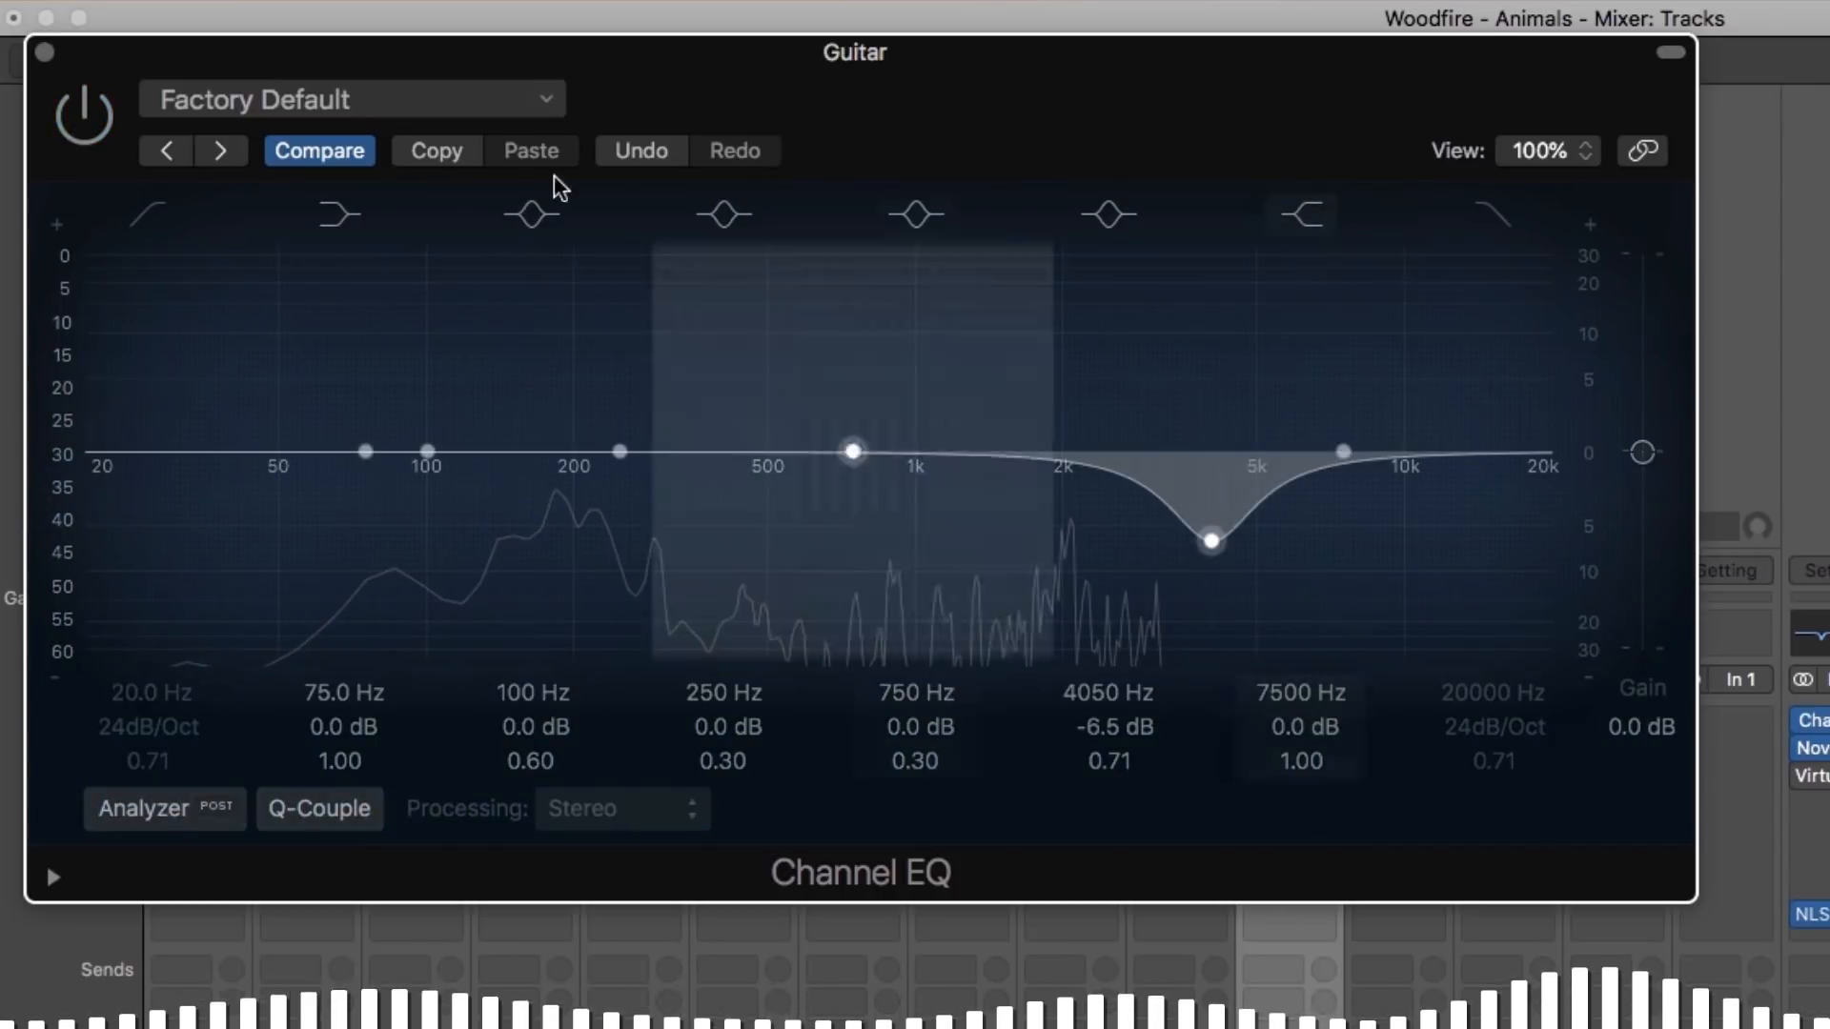
pyautogui.click(103, 122)
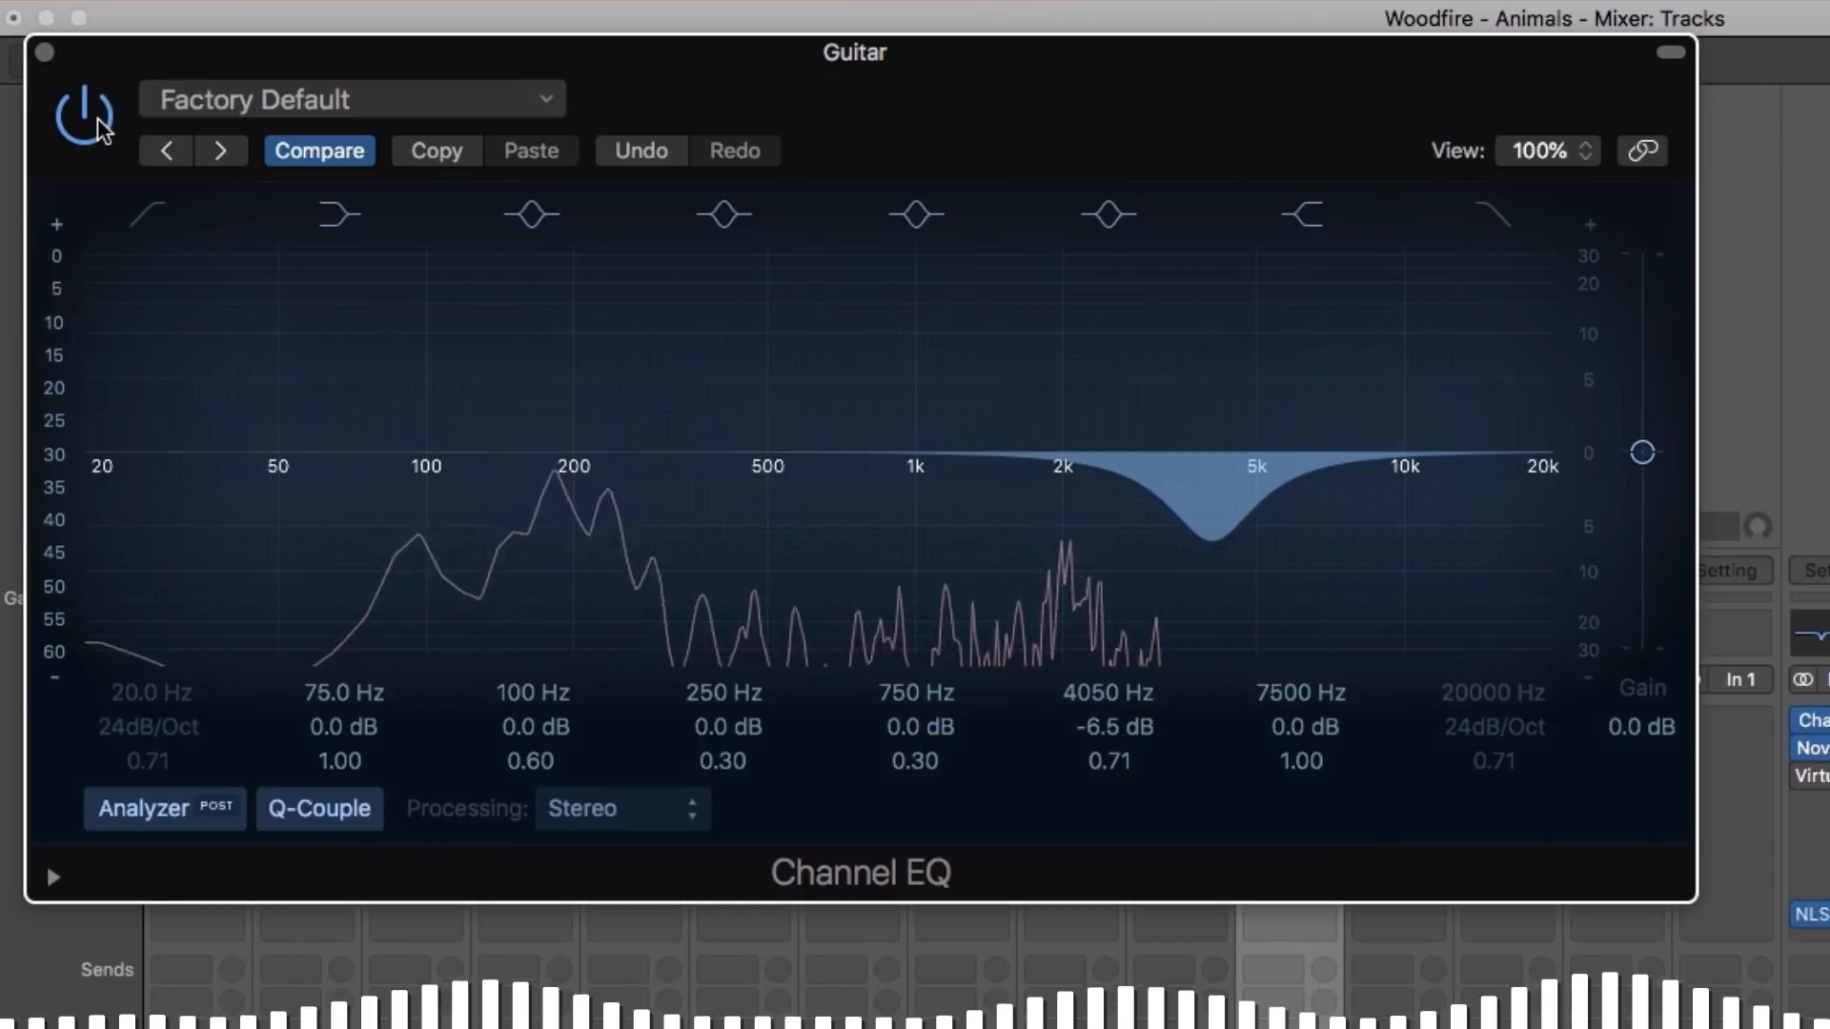
pyautogui.click(99, 124)
pyautogui.click(99, 124)
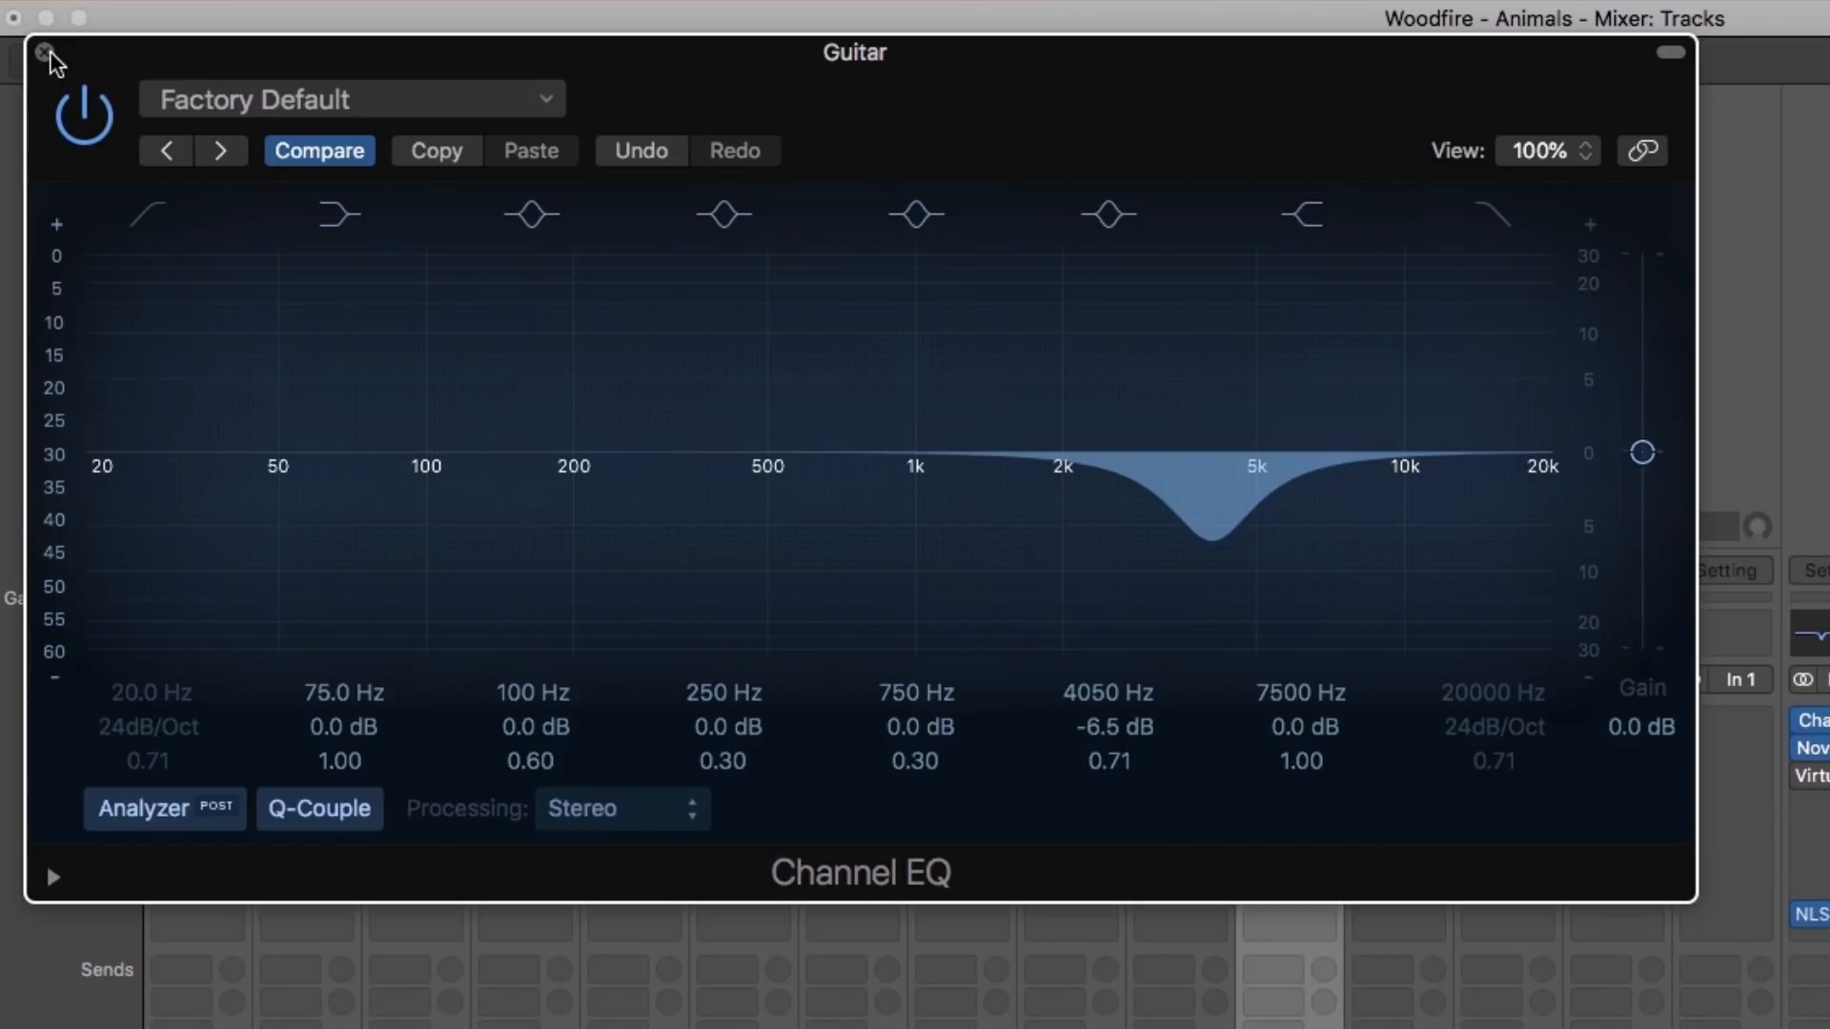
pyautogui.click(107, 129)
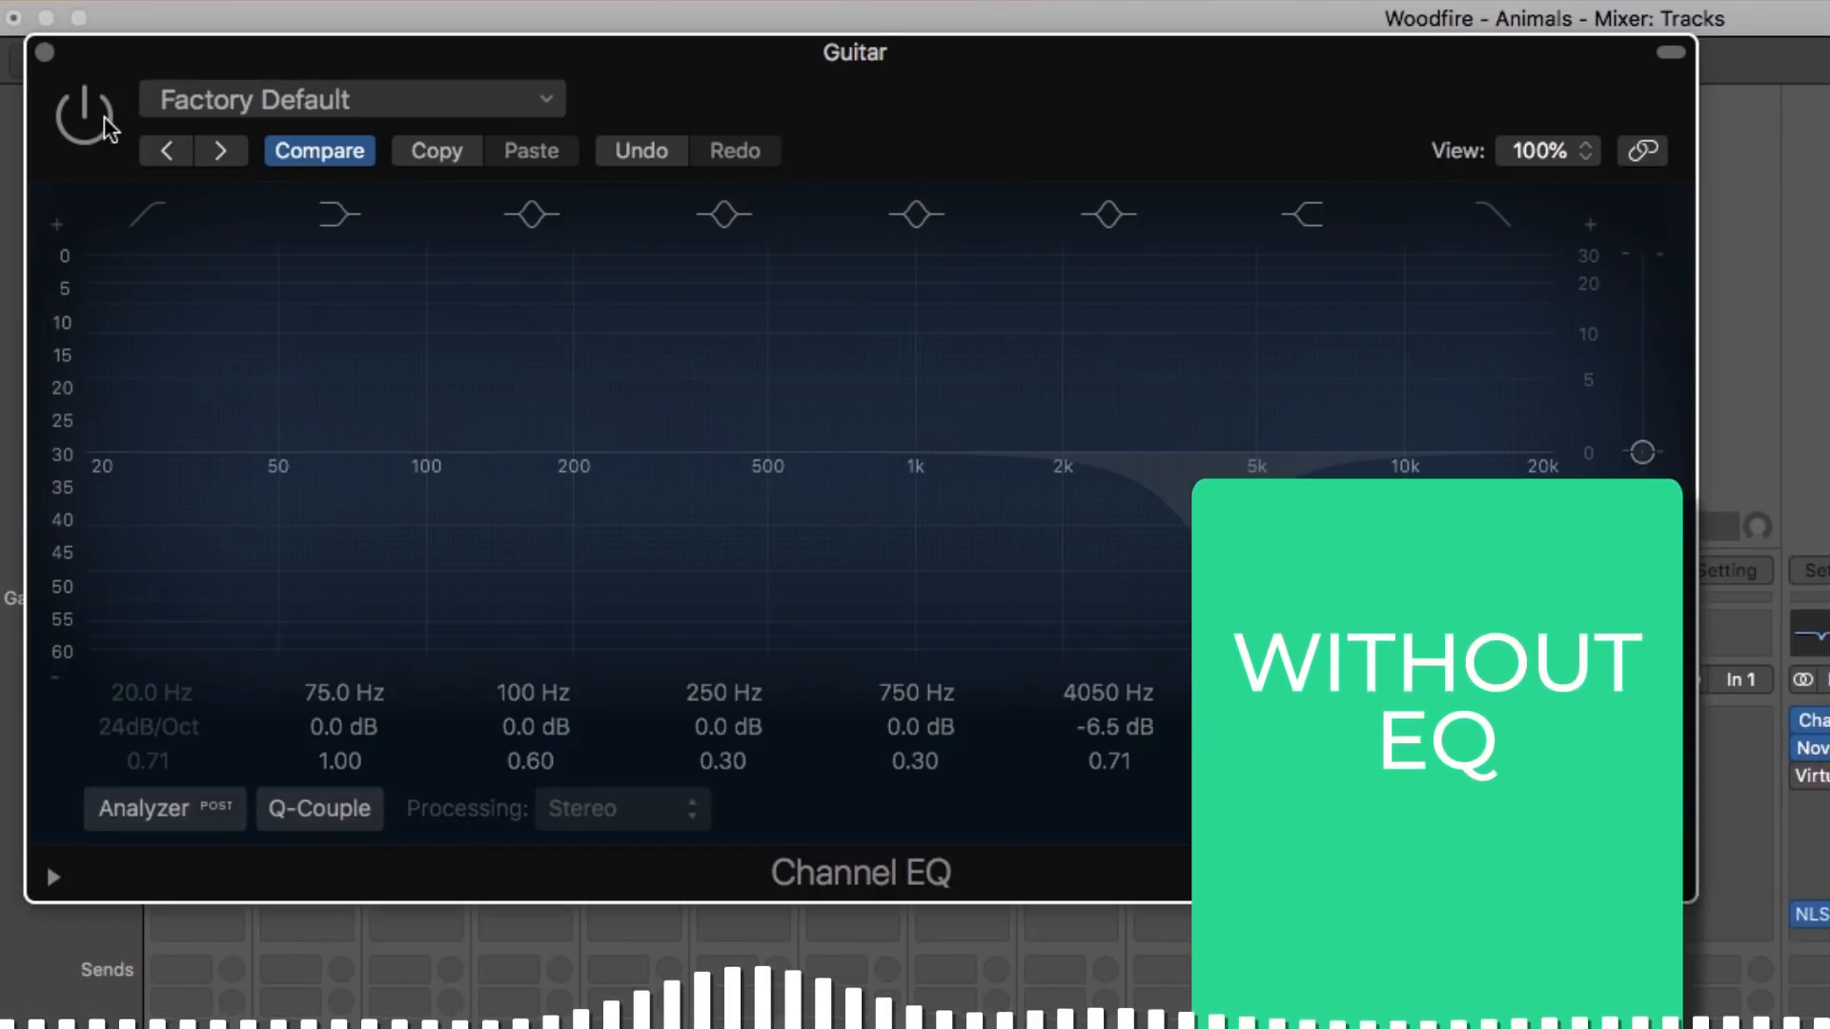
pyautogui.click(108, 128)
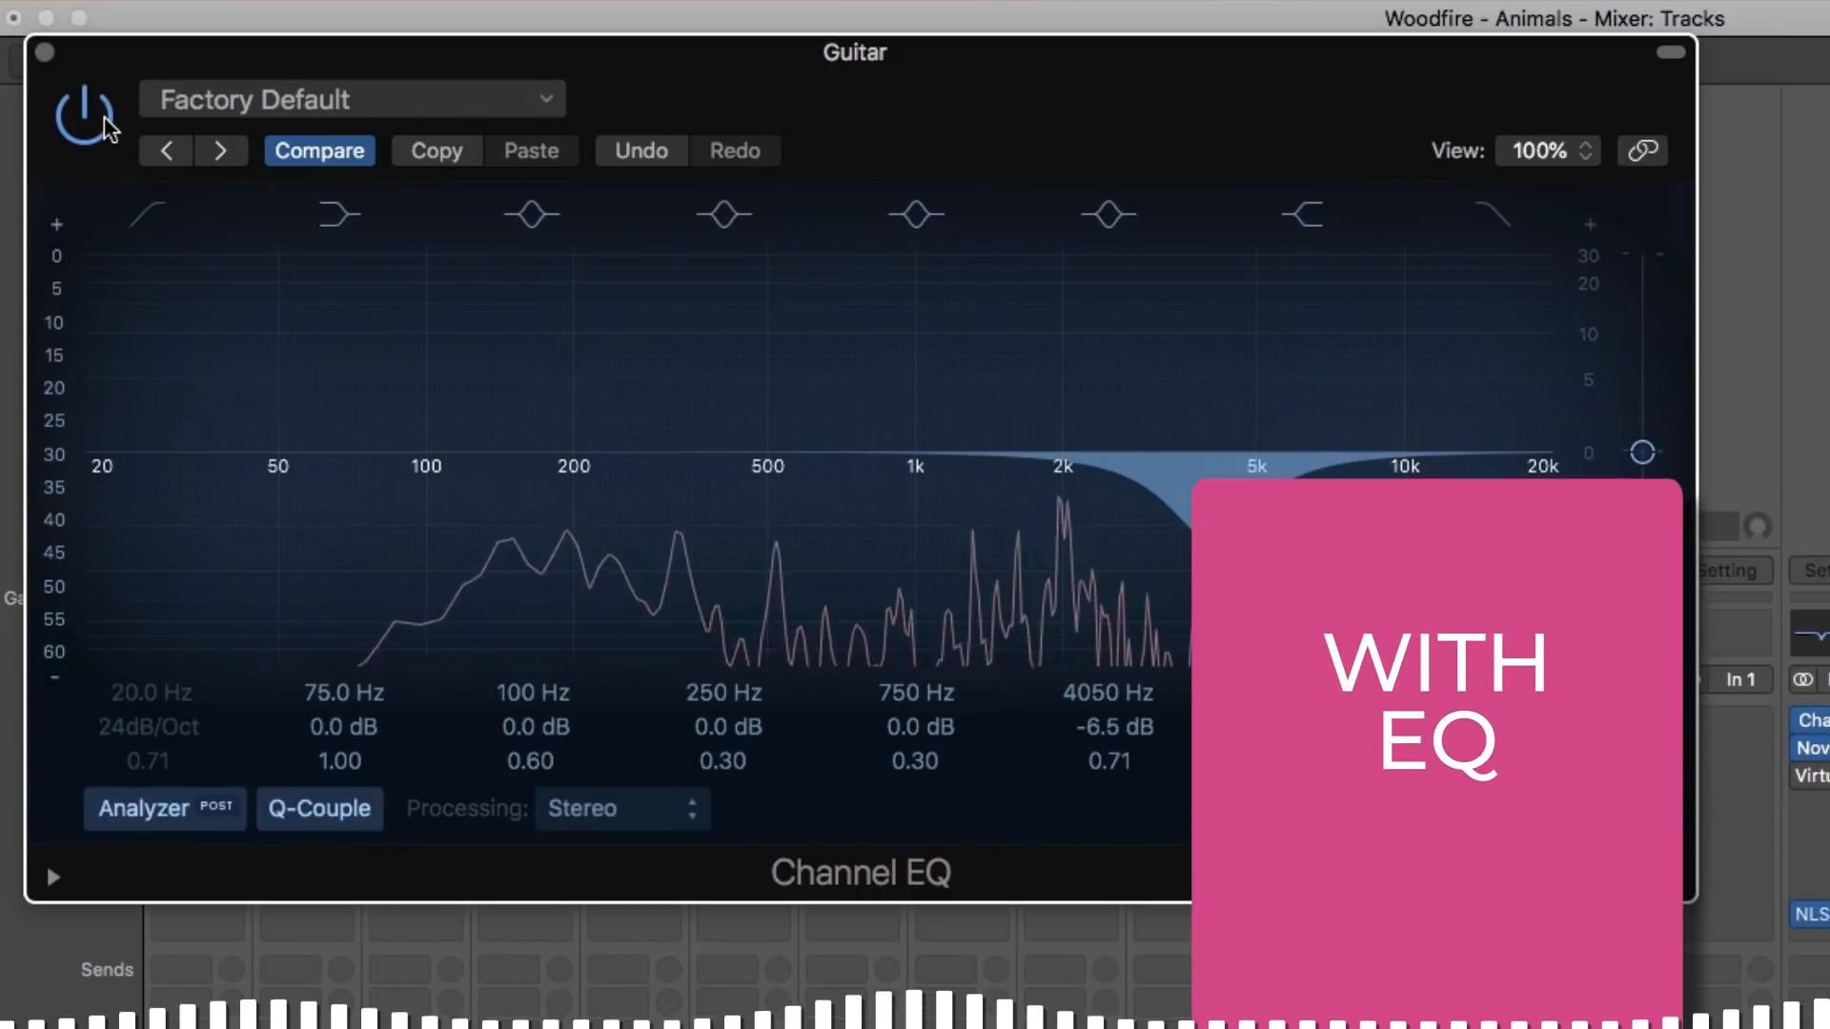
pyautogui.click(107, 127)
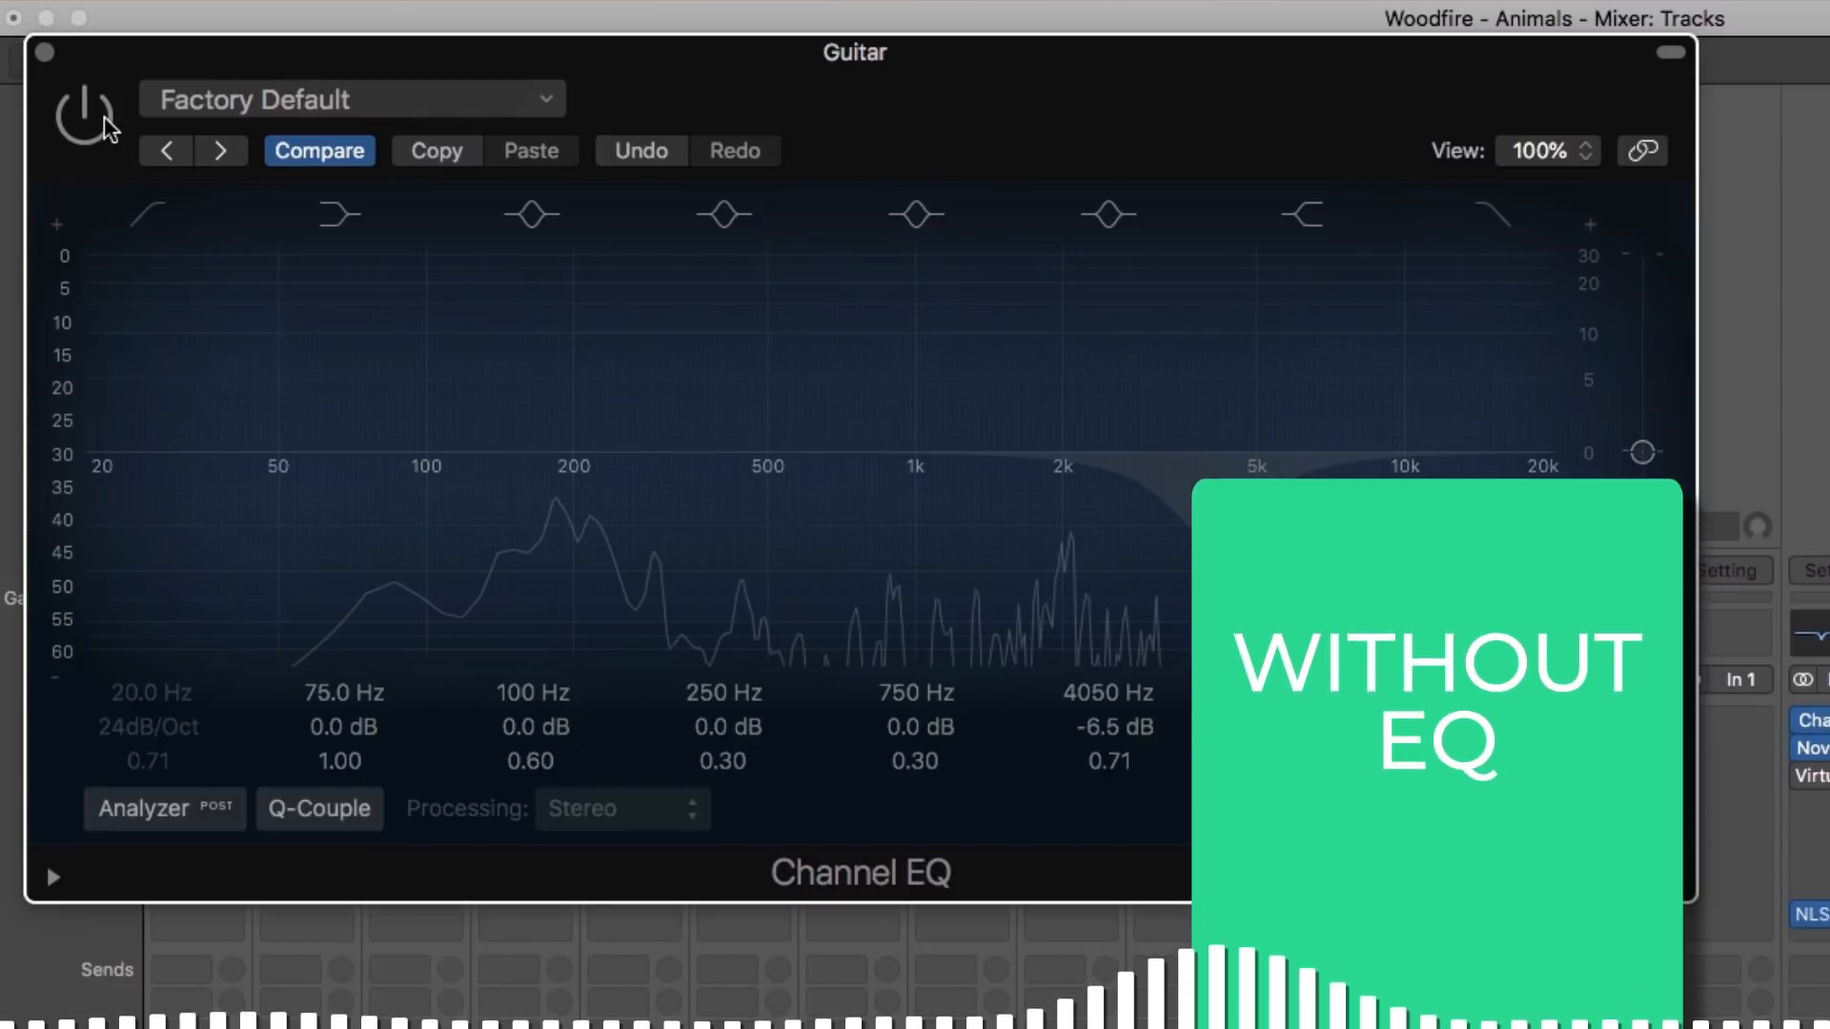
pyautogui.click(108, 128)
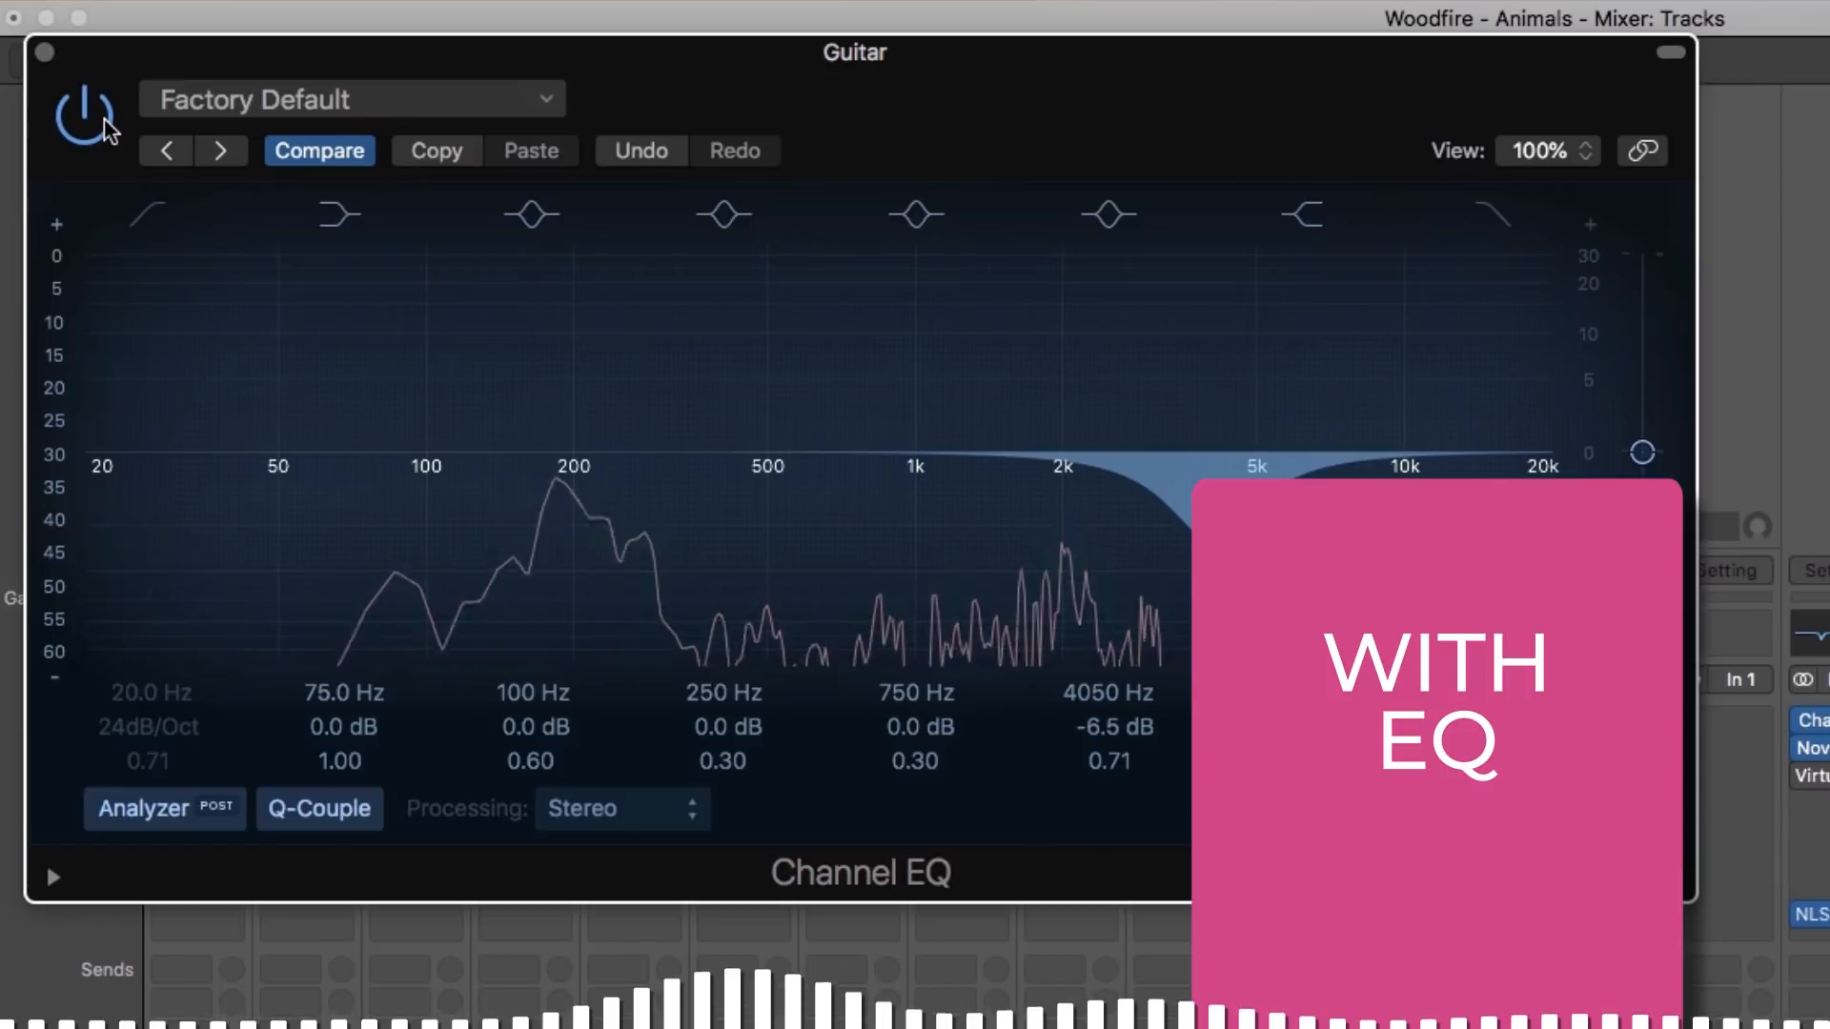
pyautogui.click(107, 127)
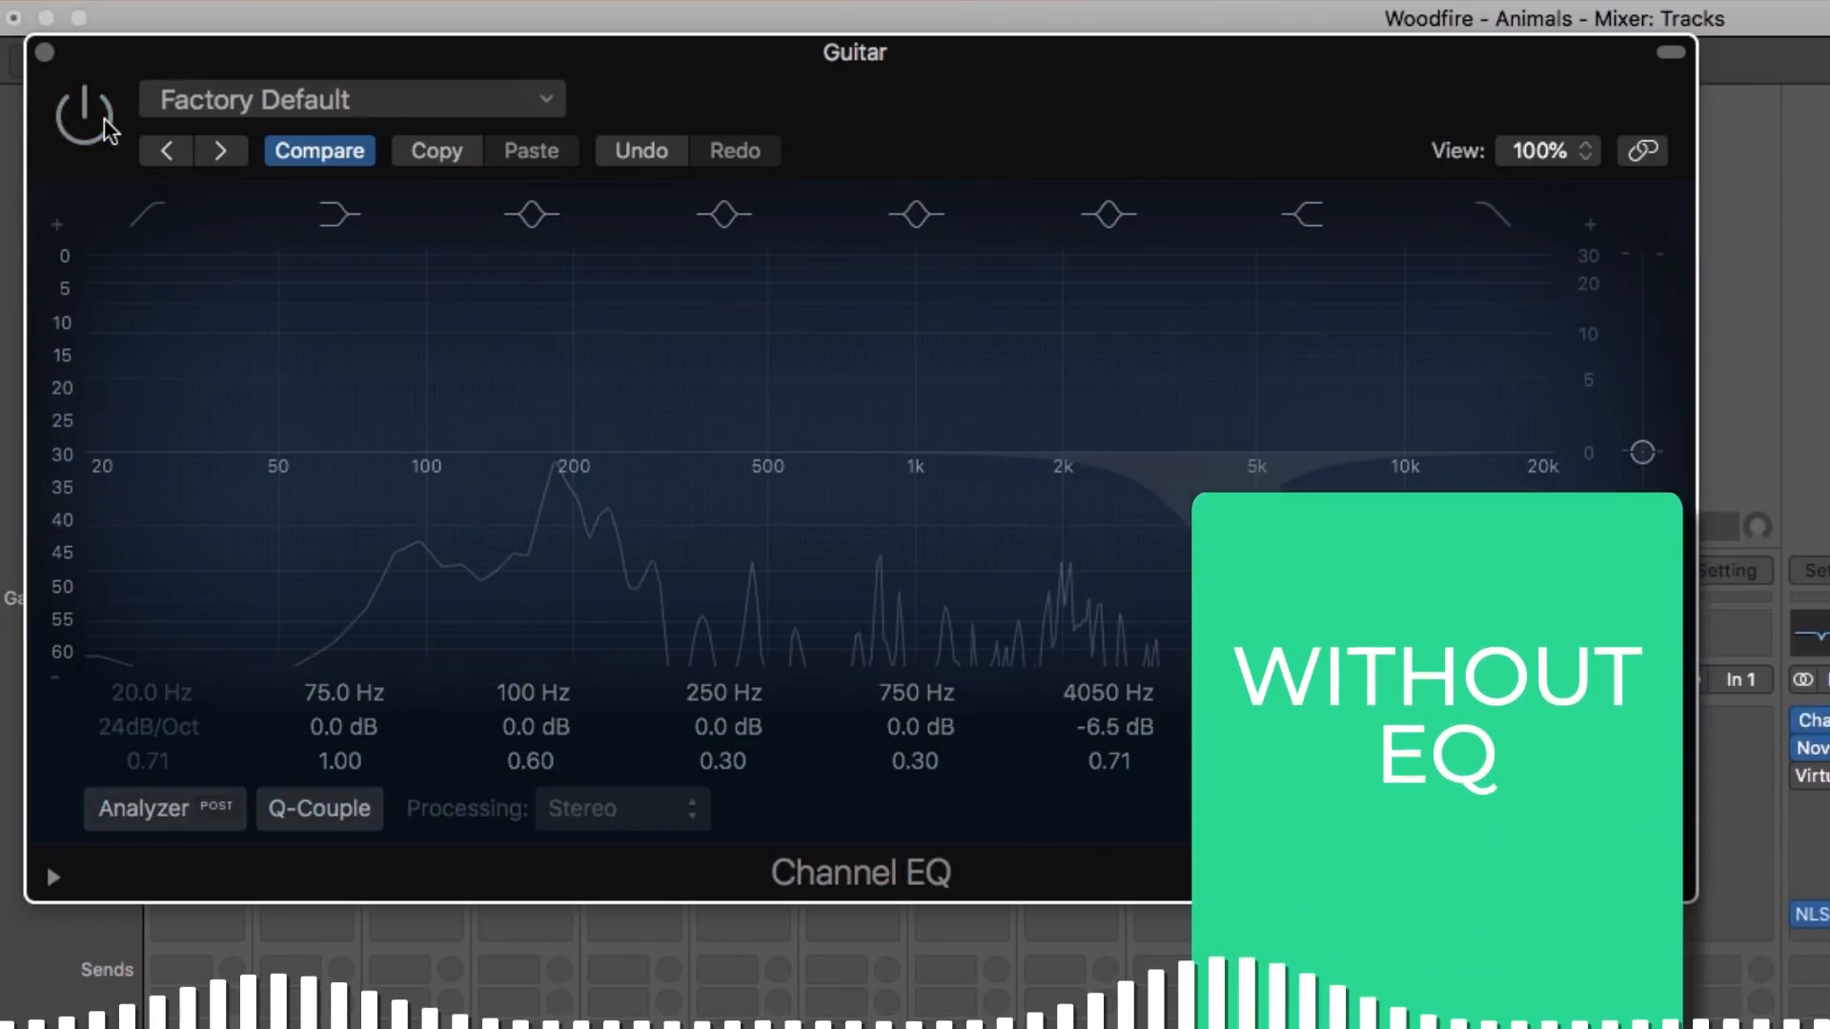
pyautogui.click(45, 54)
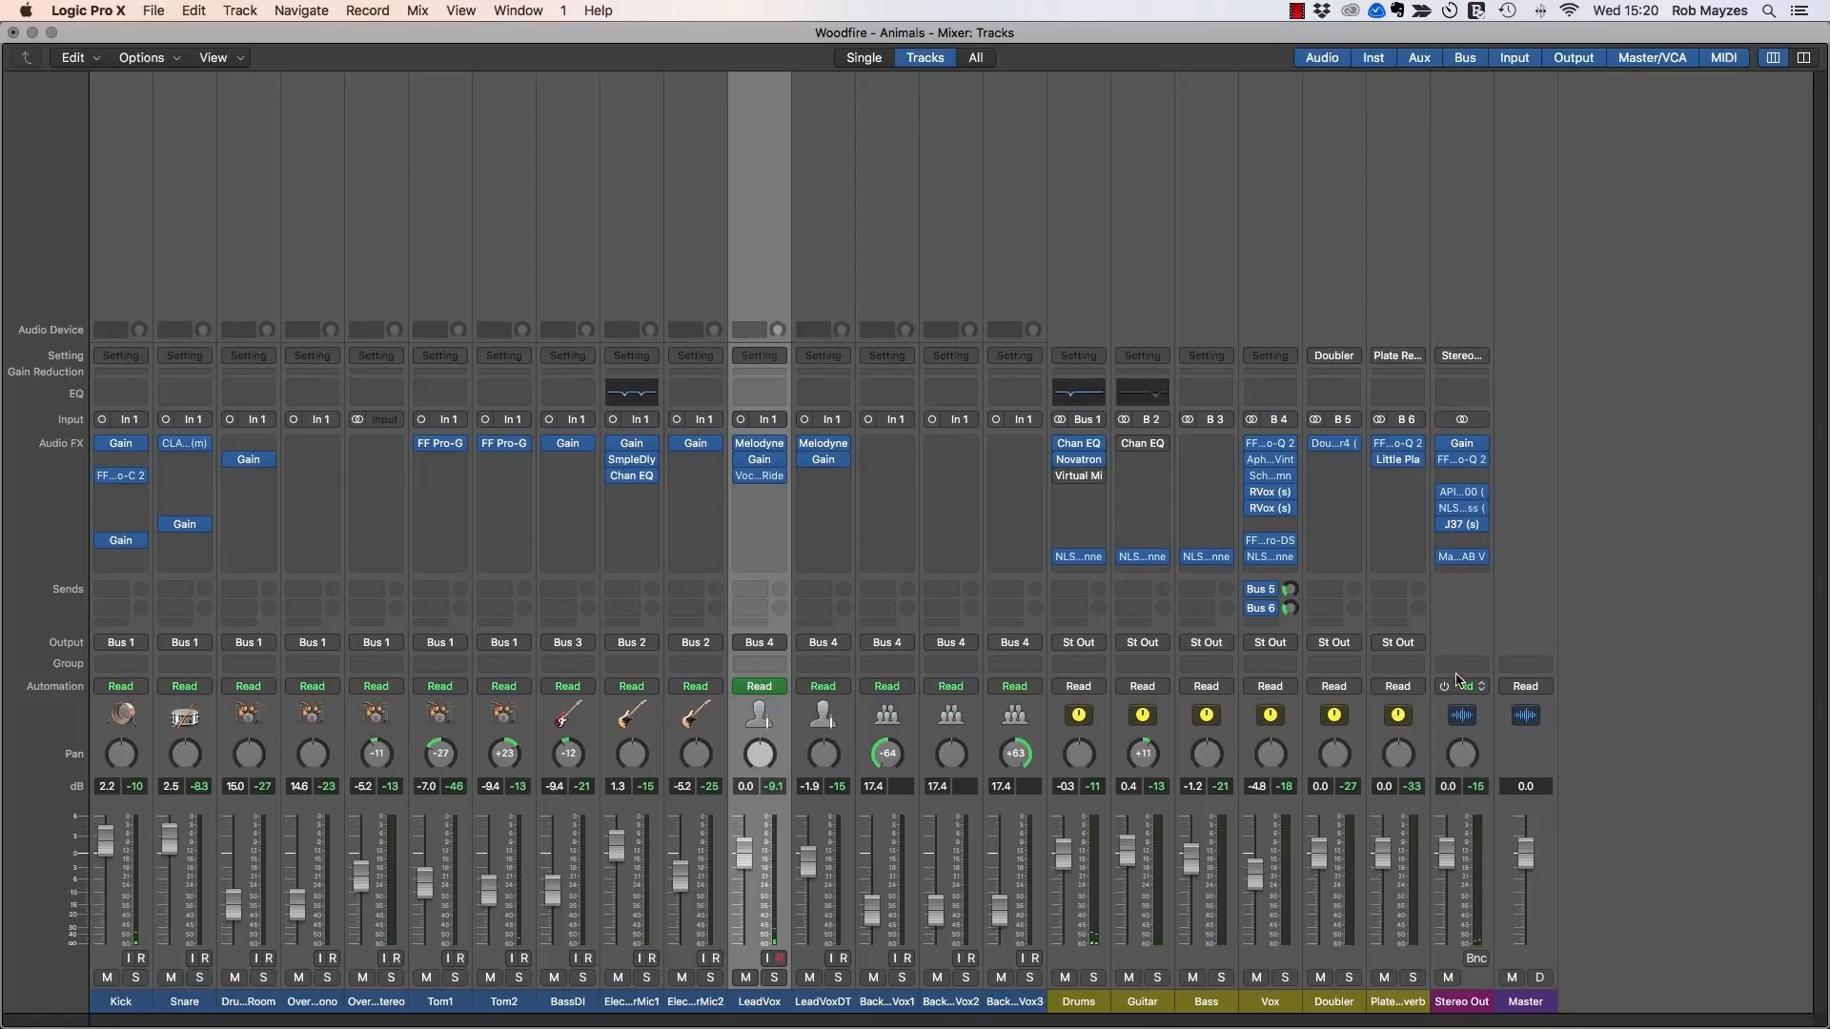
# Step: Open the Channel EQ on the Drums bus and set its 3250 Hz band to 3750 Hz, -1.5 dB and a Q of 0.57
pyautogui.click(1084, 443)
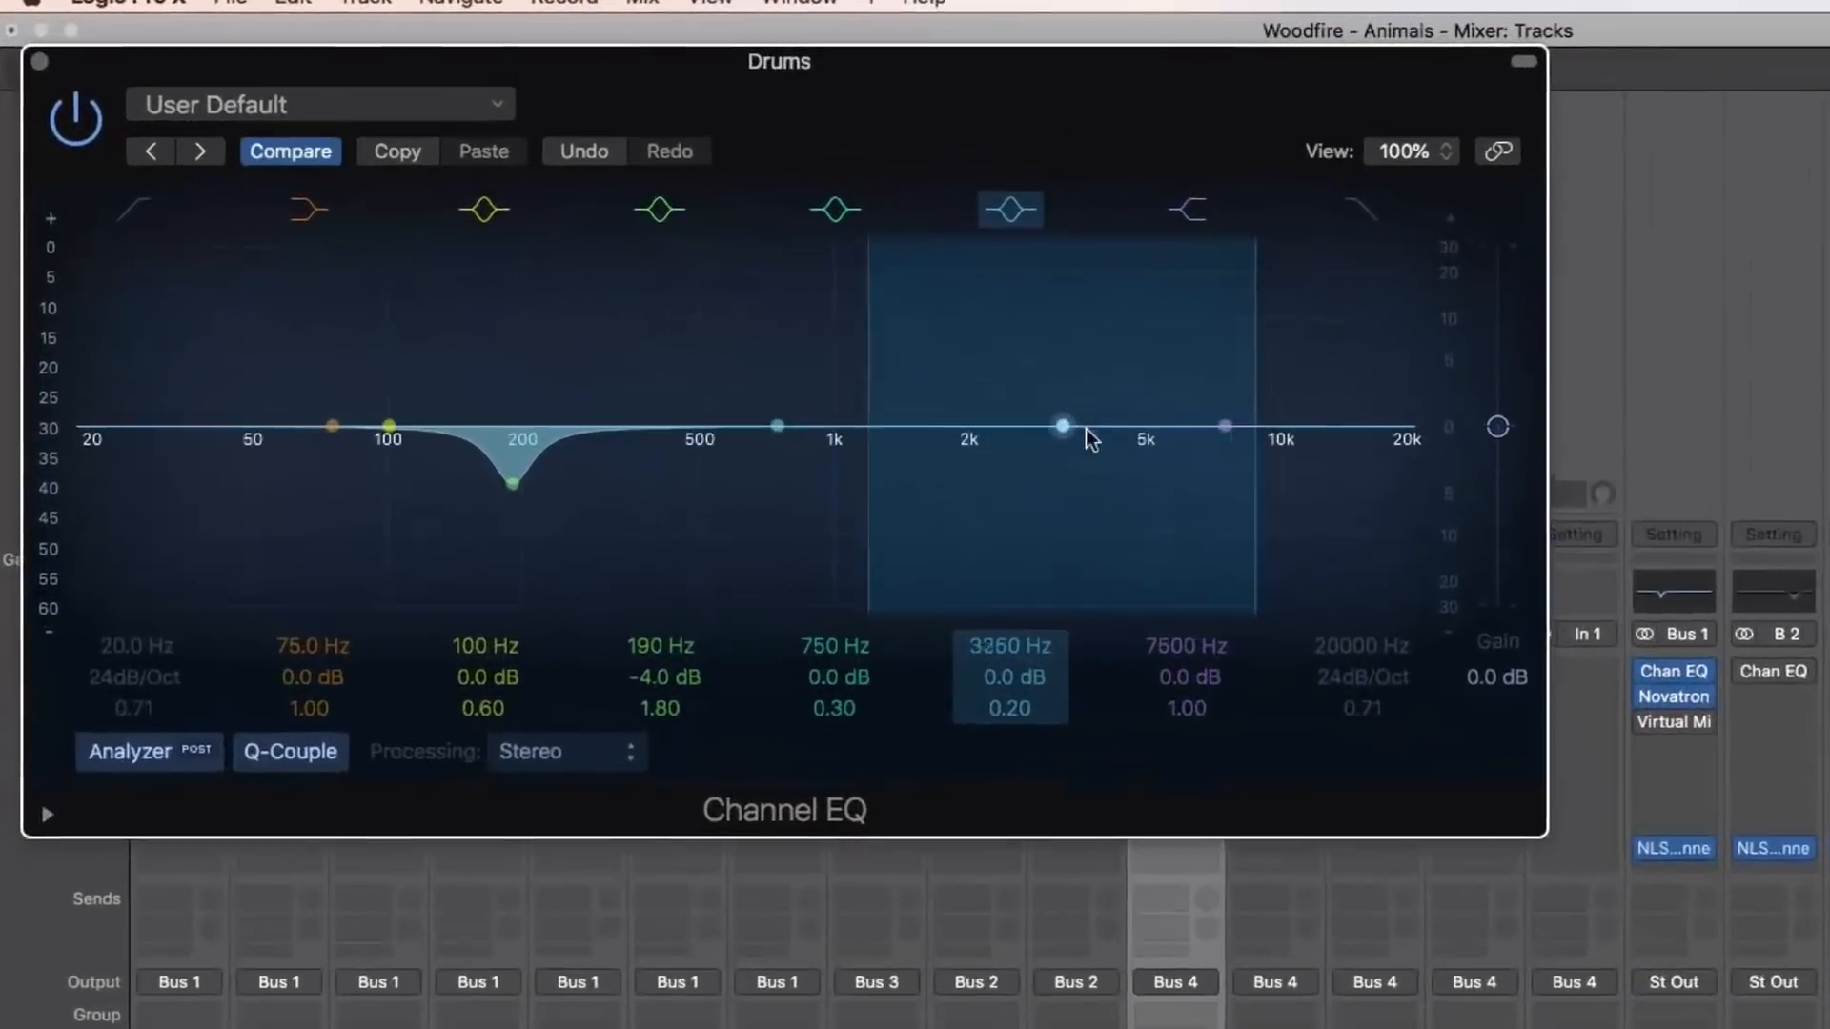
pyautogui.moveTo(1086, 431); pyautogui.dragTo(1111, 491)
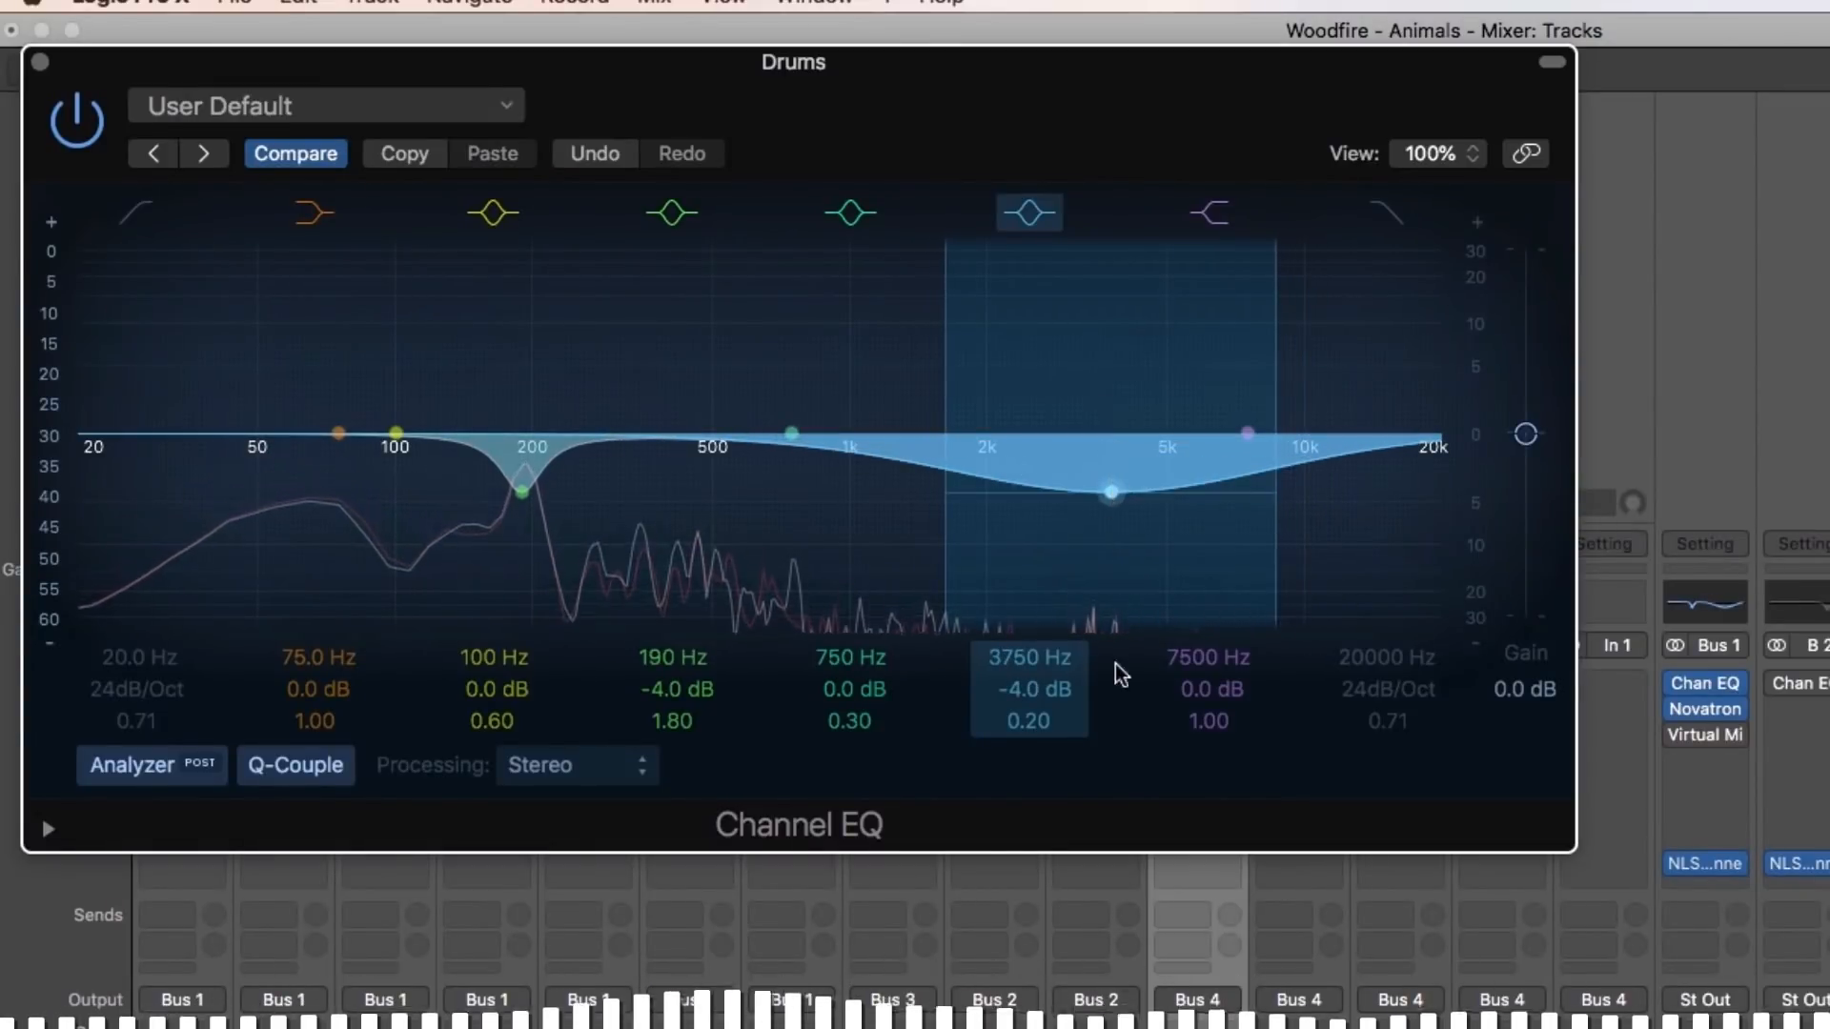
pyautogui.moveTo(1022, 732); pyautogui.dragTo(1010, 686)
# Step: Compare the Drums EQ's 3750 Hz band off and on, leaving it on, and re-enable the Channel EQ on the Guitar bus
pyautogui.click(1029, 213)
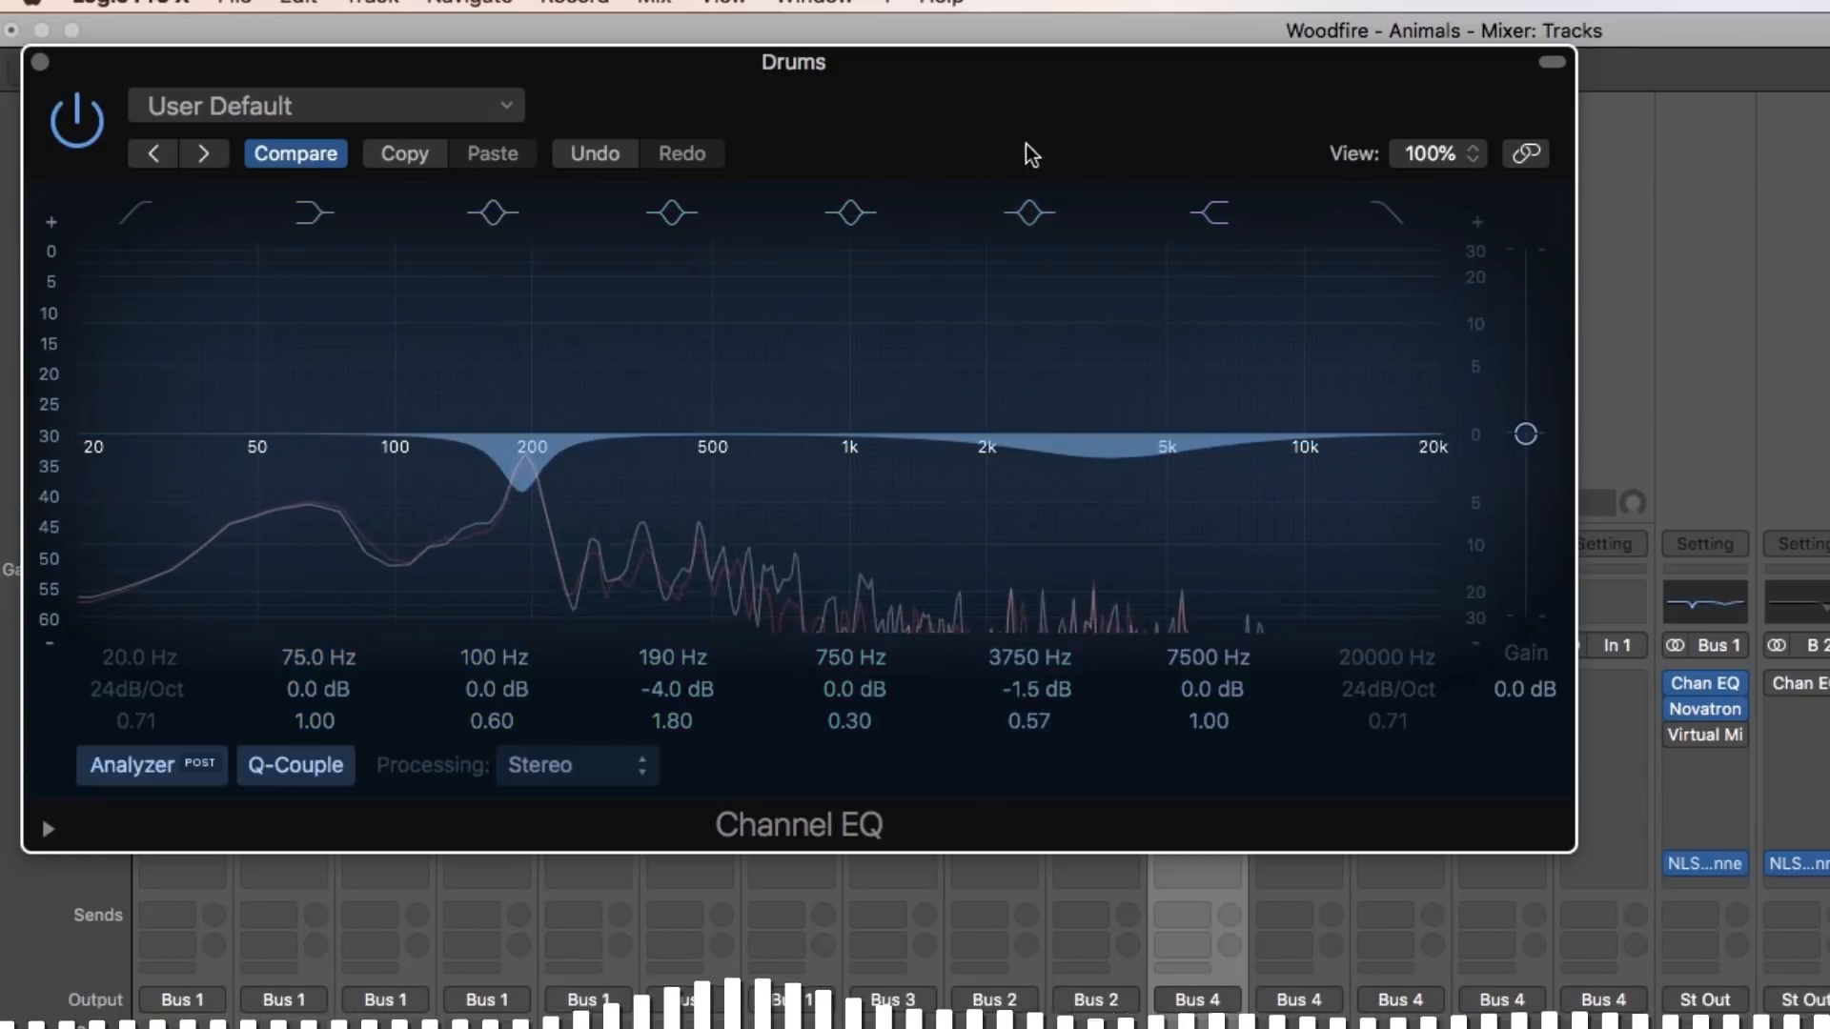
pyautogui.click(1029, 212)
pyautogui.click(1024, 213)
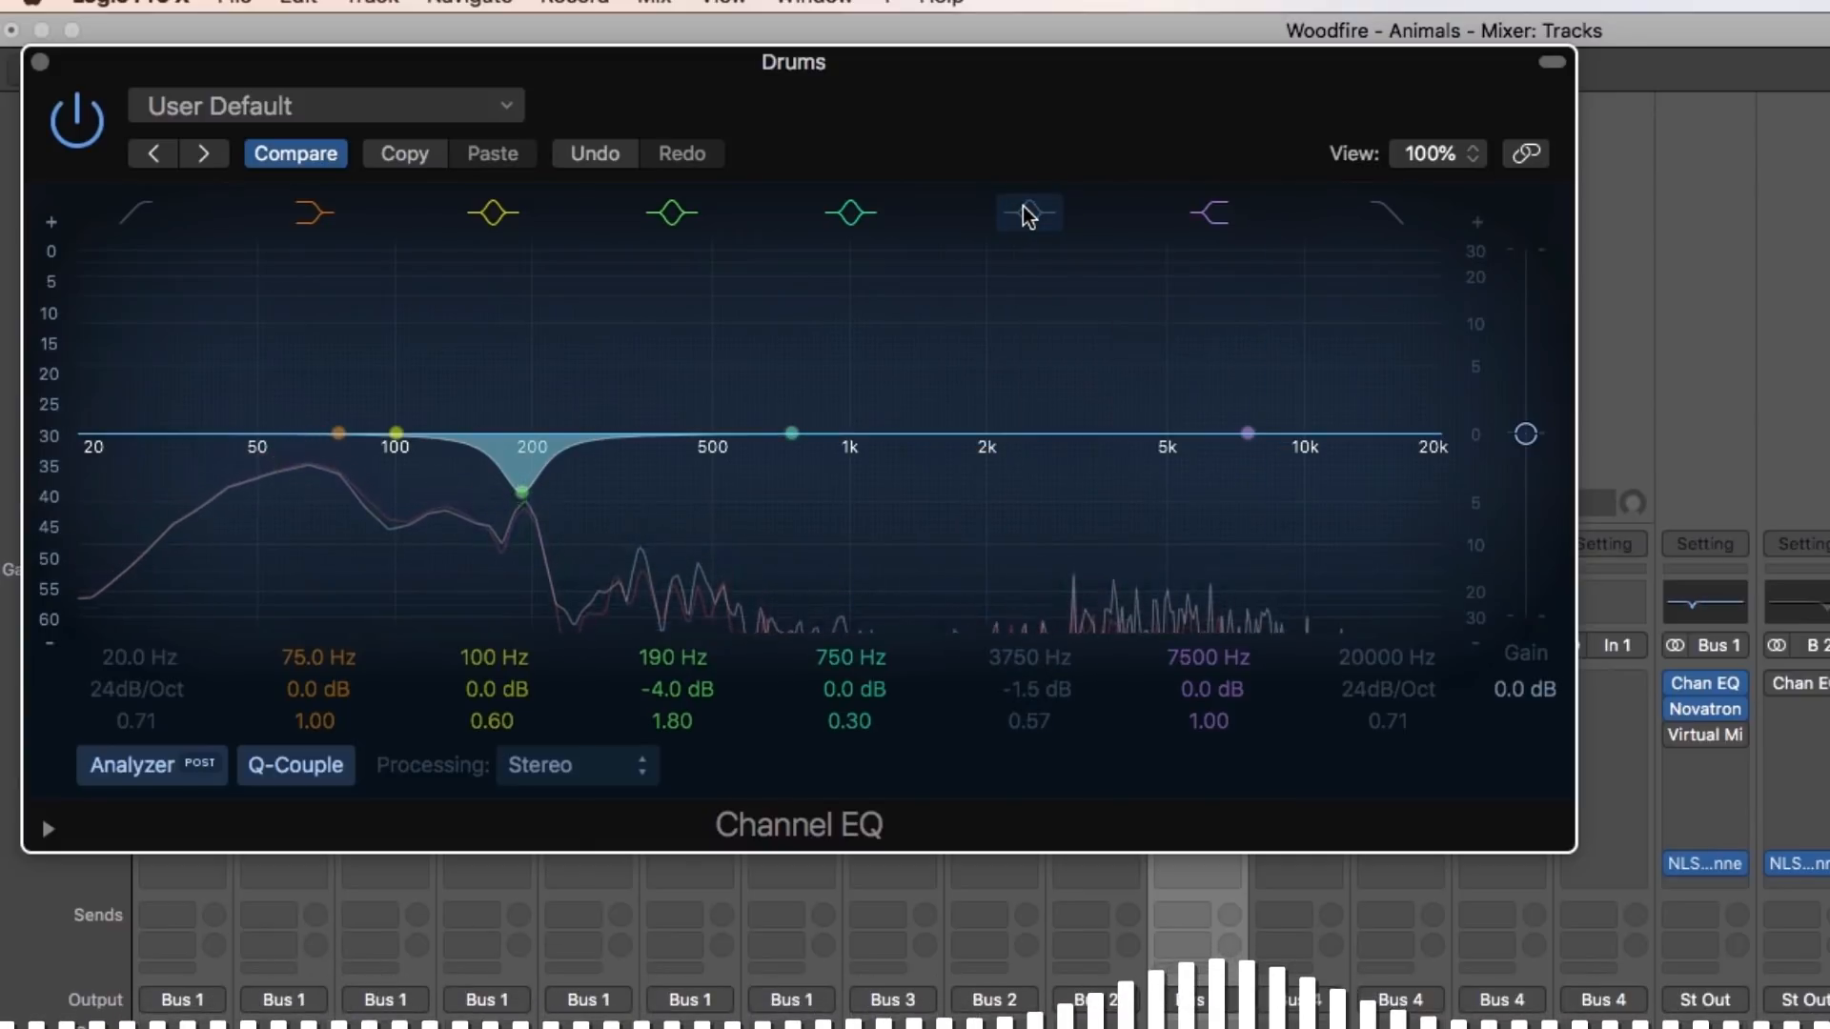
pyautogui.click(1027, 213)
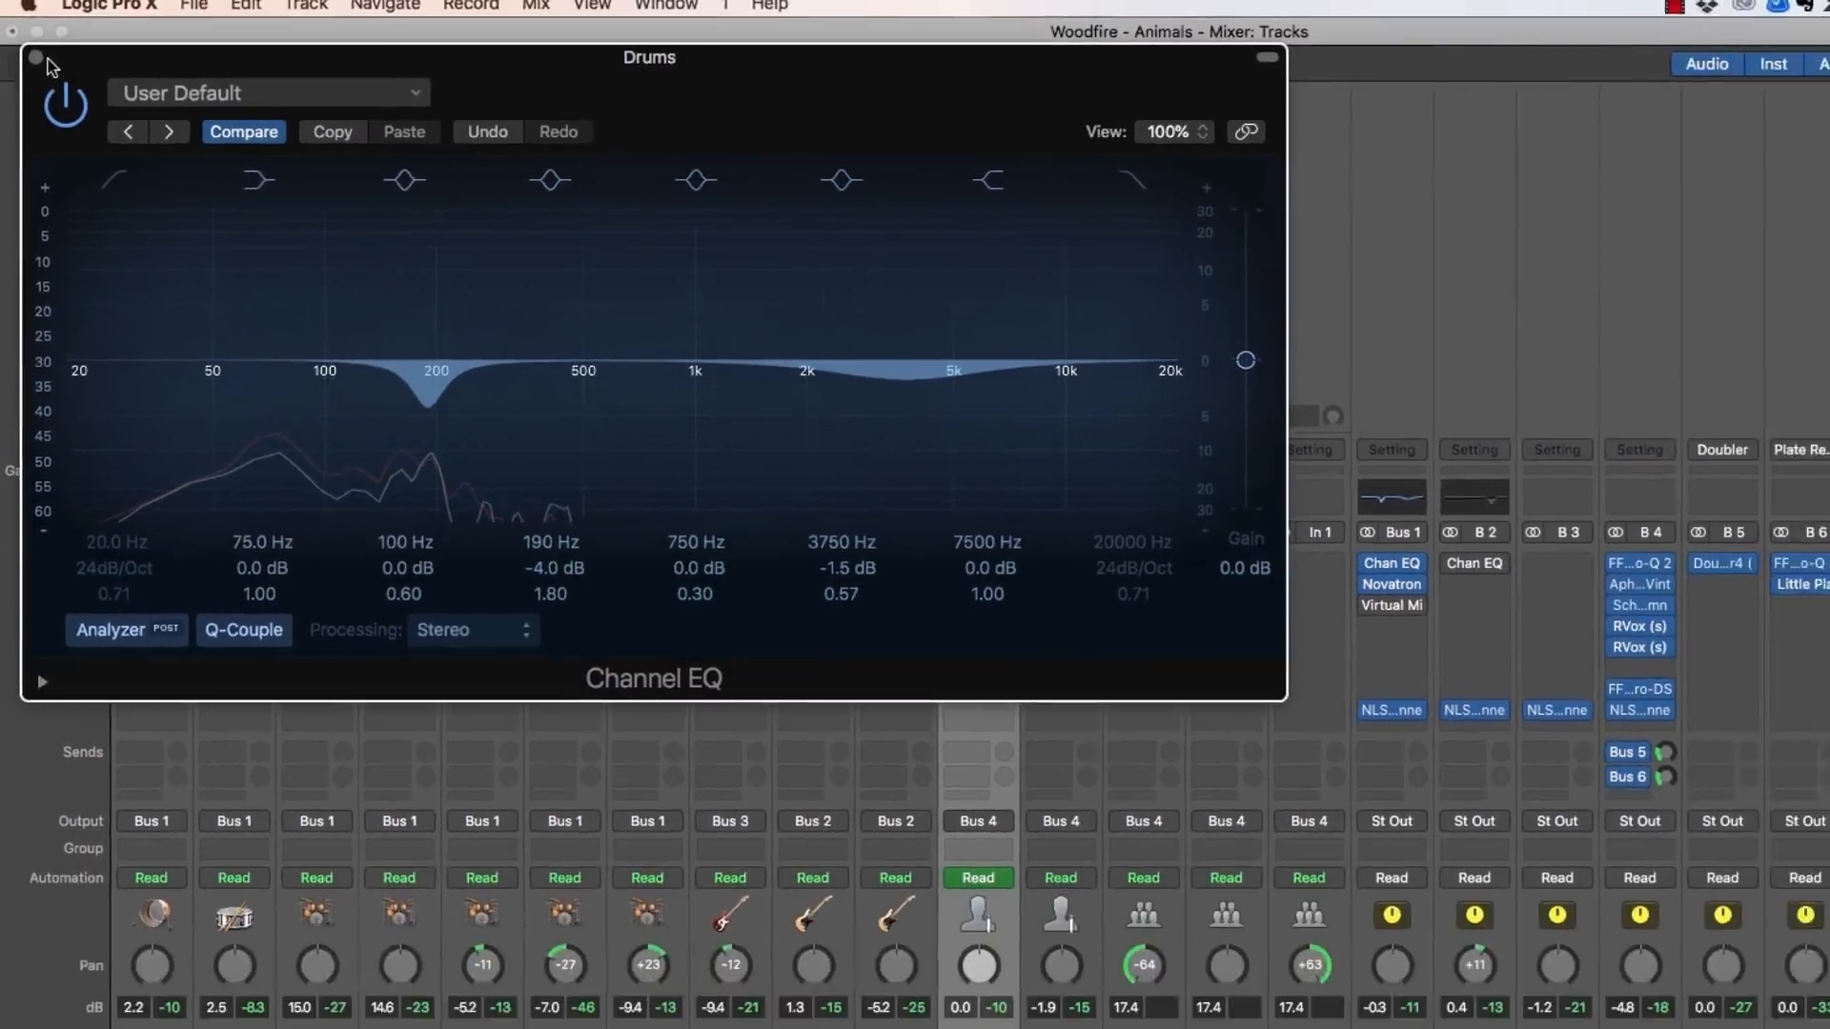
pyautogui.click(40, 62)
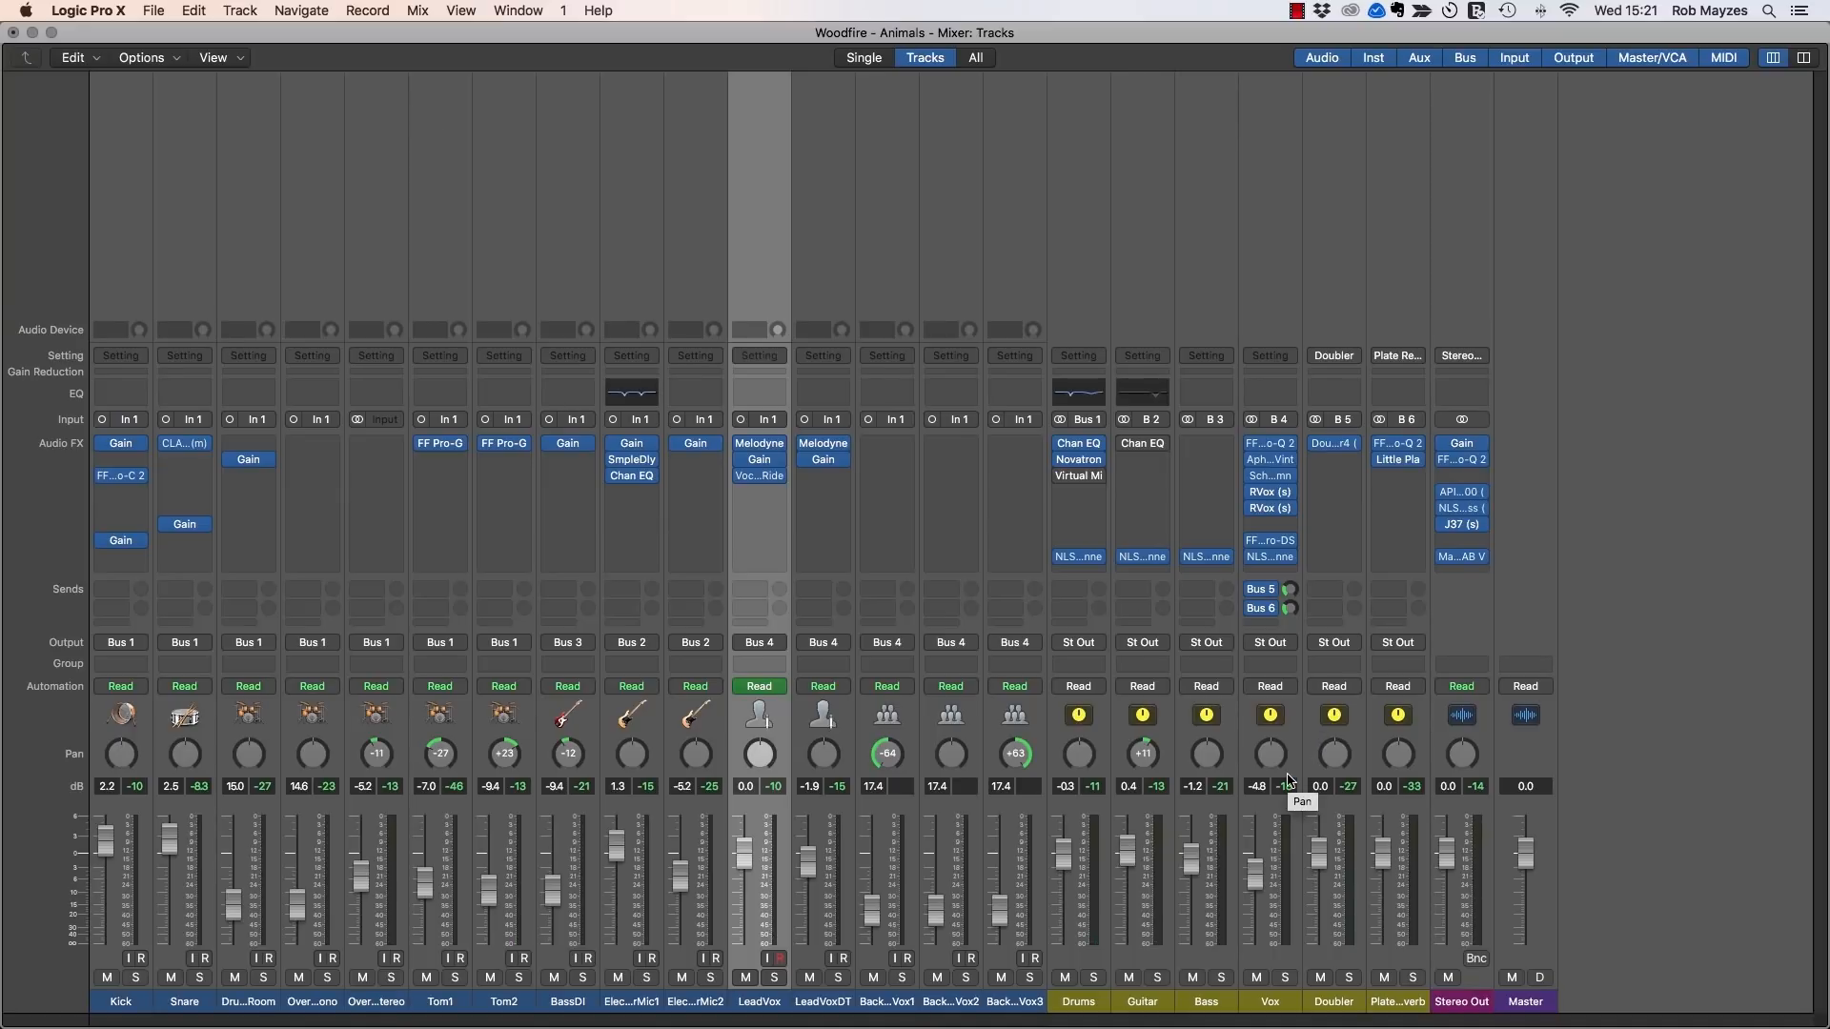
pyautogui.click(1125, 444)
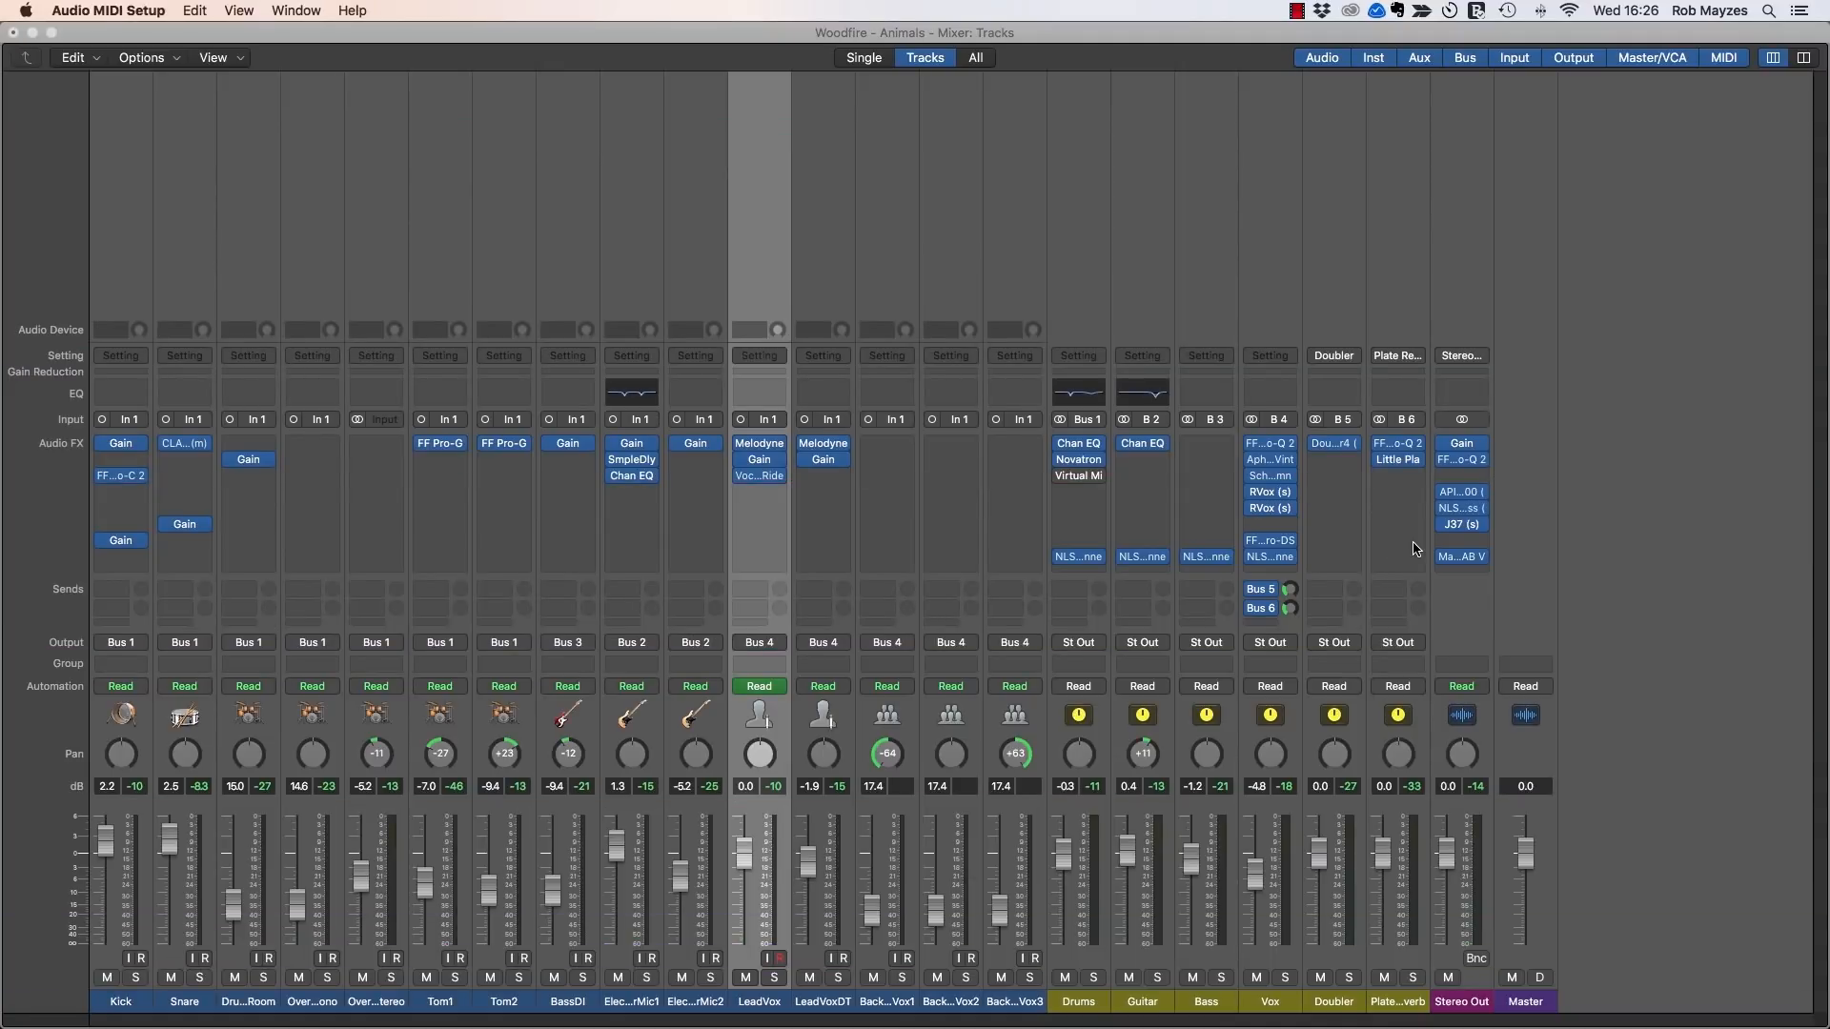
# Step: Select the Vox channel and open the Little Plate reverb on the Plate Reverb channel, moving its window clear of the mixer controls
pyautogui.click(1300, 923)
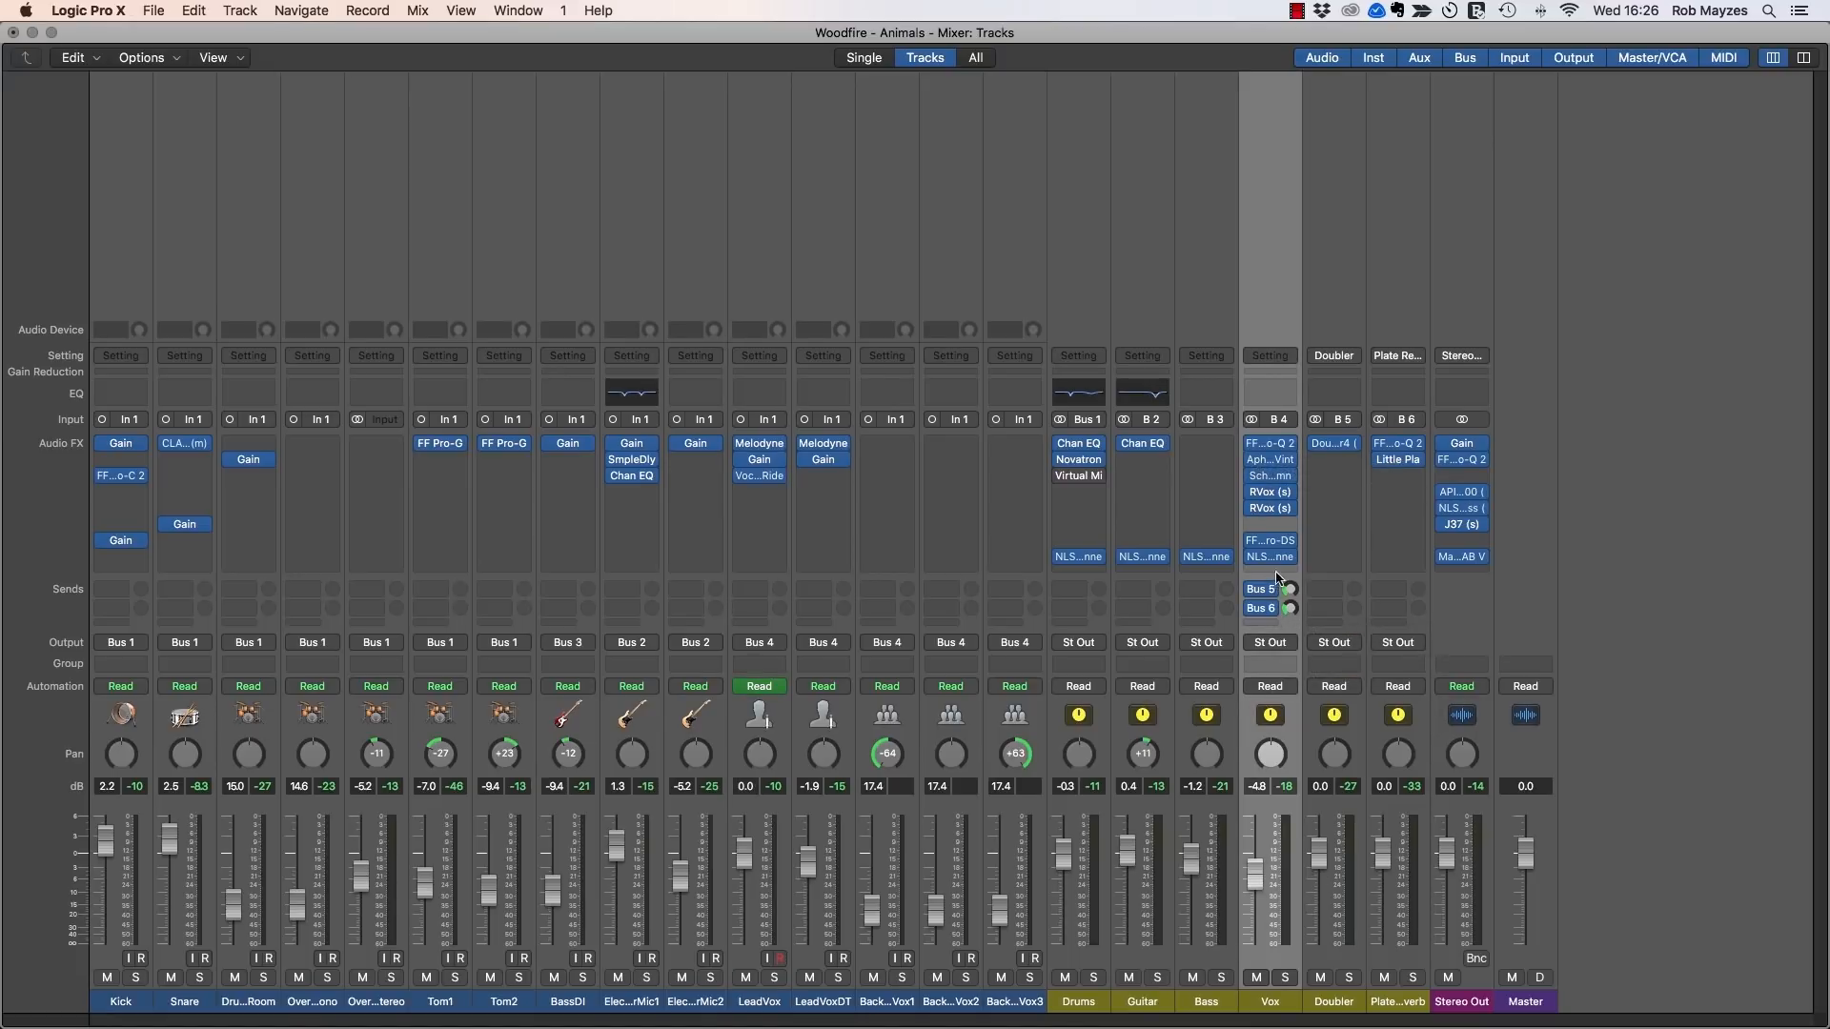
pyautogui.click(1398, 444)
pyautogui.click(31, 54)
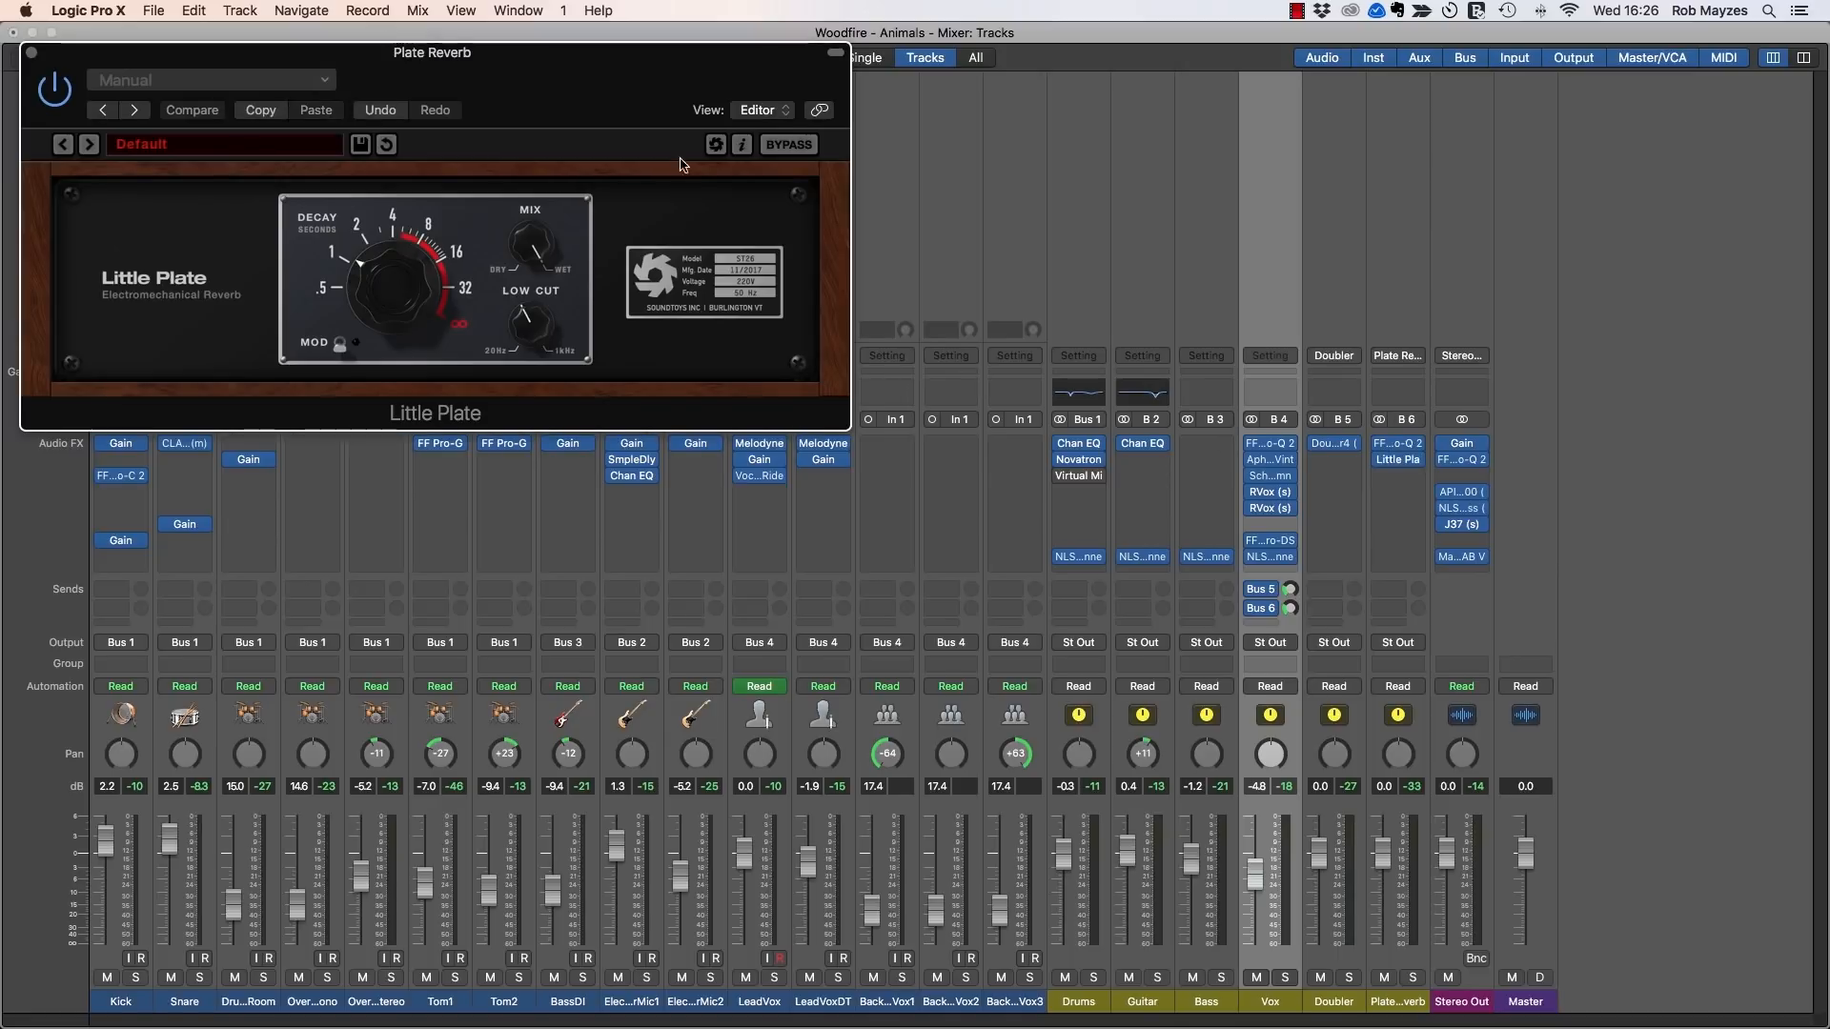
pyautogui.moveTo(640, 110); pyautogui.dragTo(833, 201)
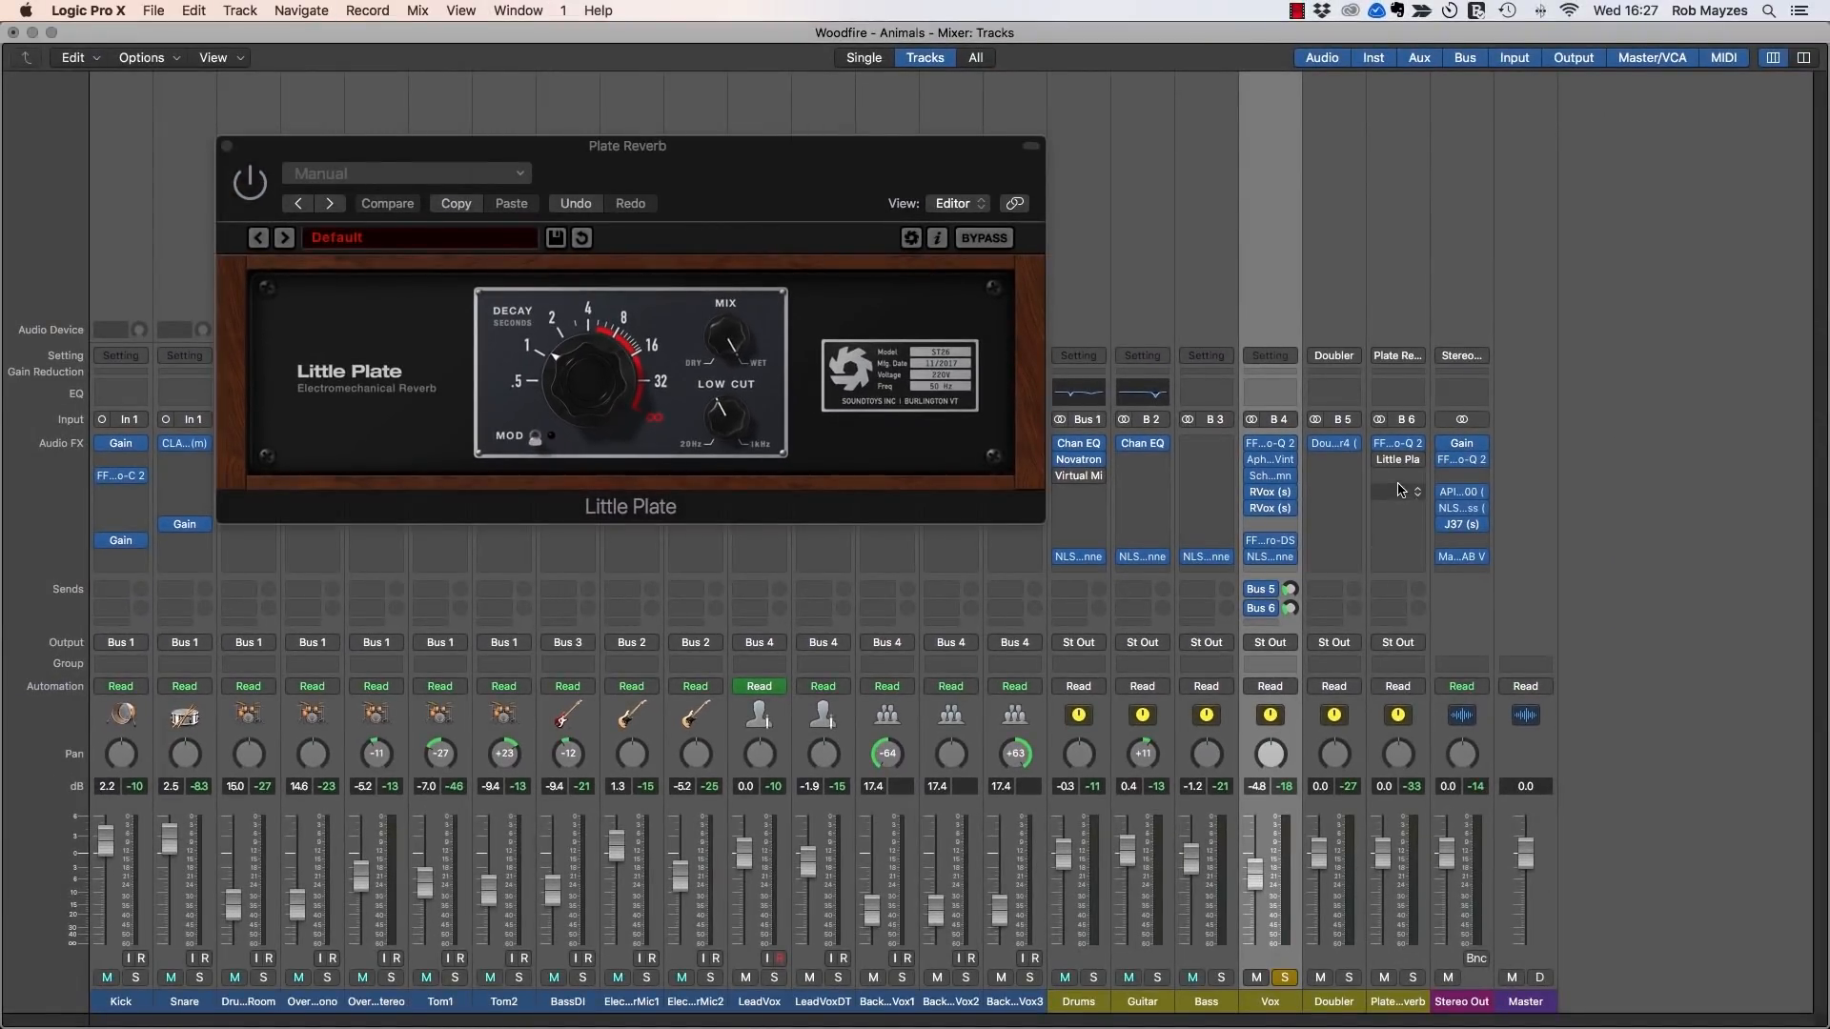
# Step: Insert a stereo ChromaVerb after Little Plate on the Plate Reverb channel
pyautogui.click(1403, 475)
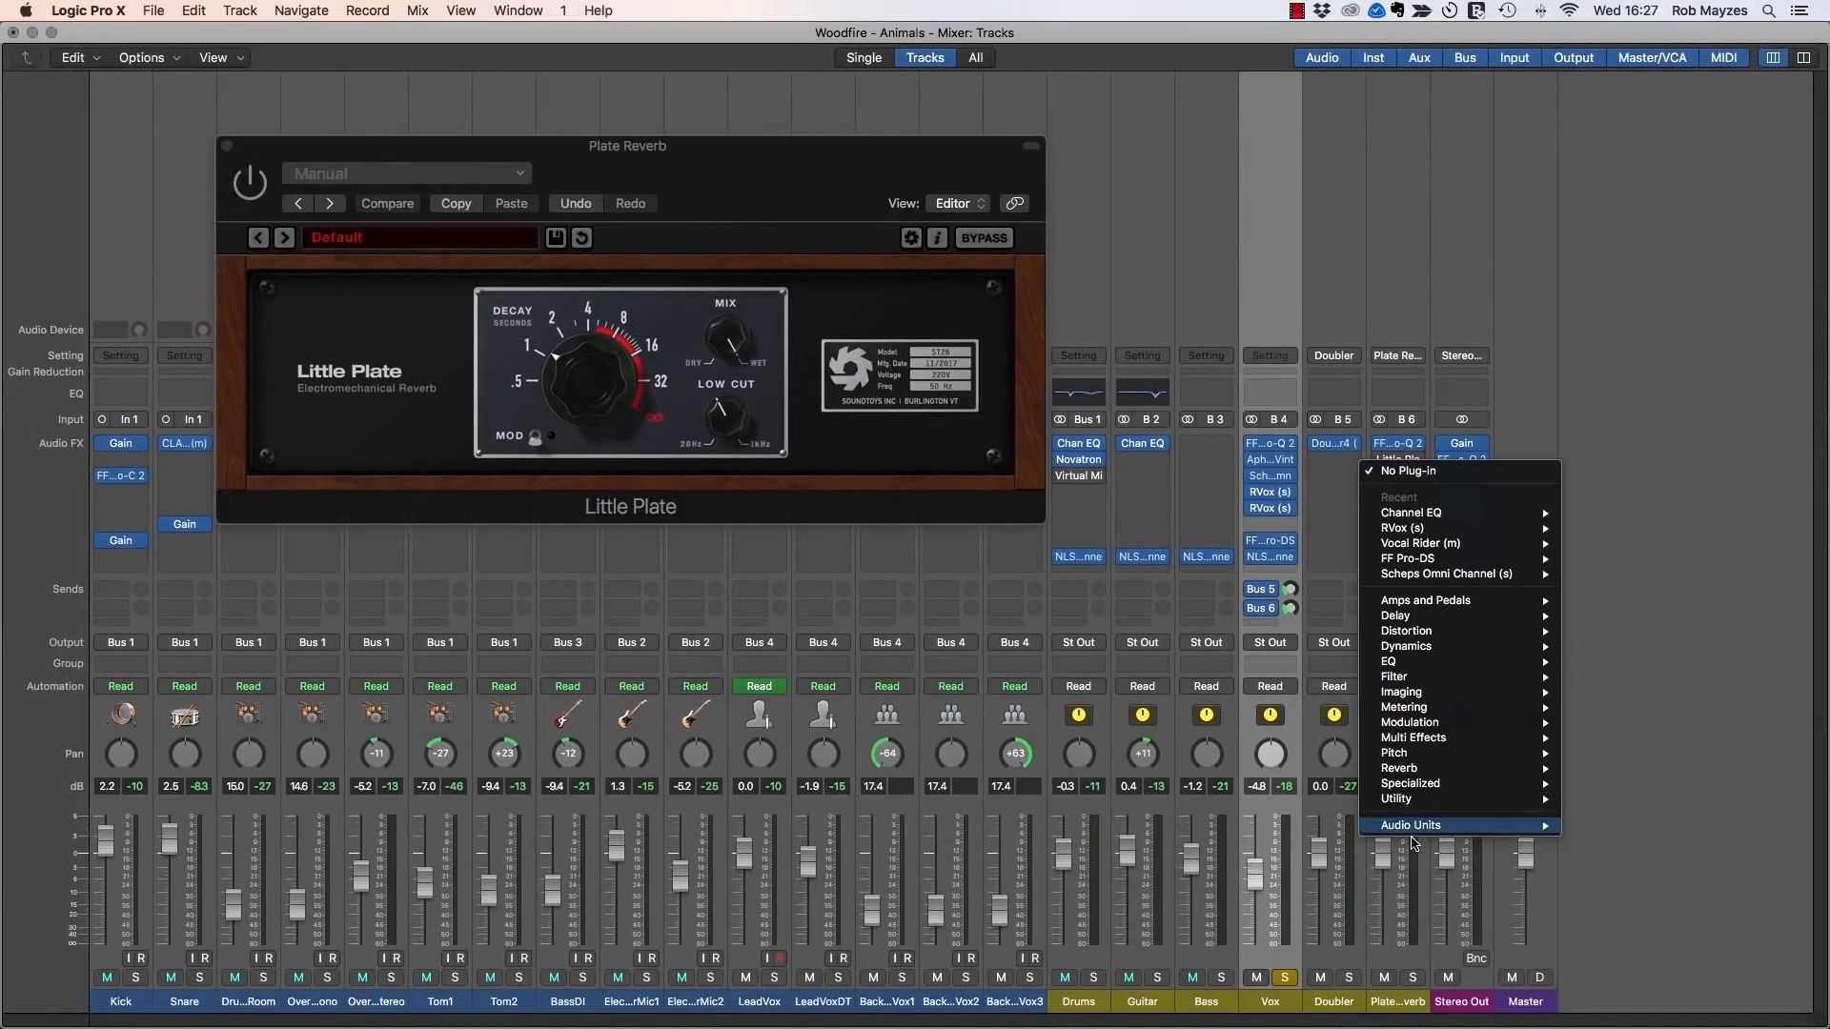
pyautogui.moveTo(1413, 768)
pyautogui.moveTo(1614, 769)
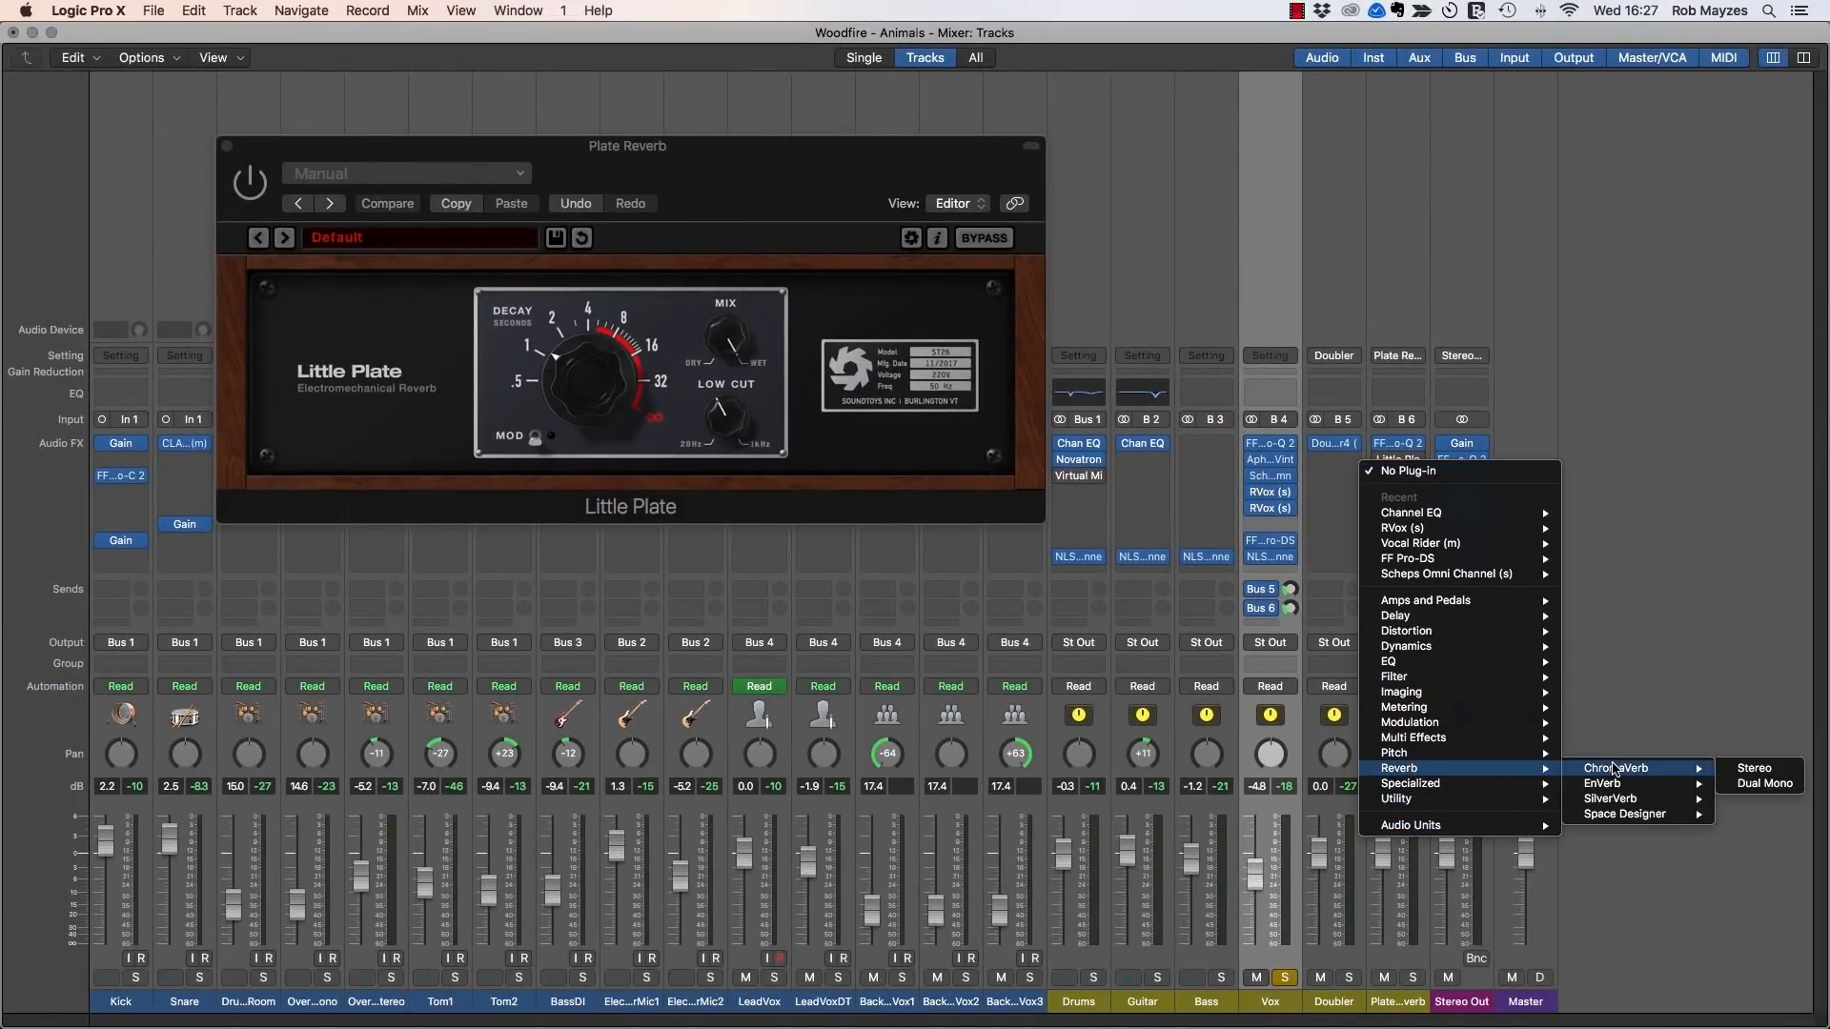
pyautogui.click(1741, 769)
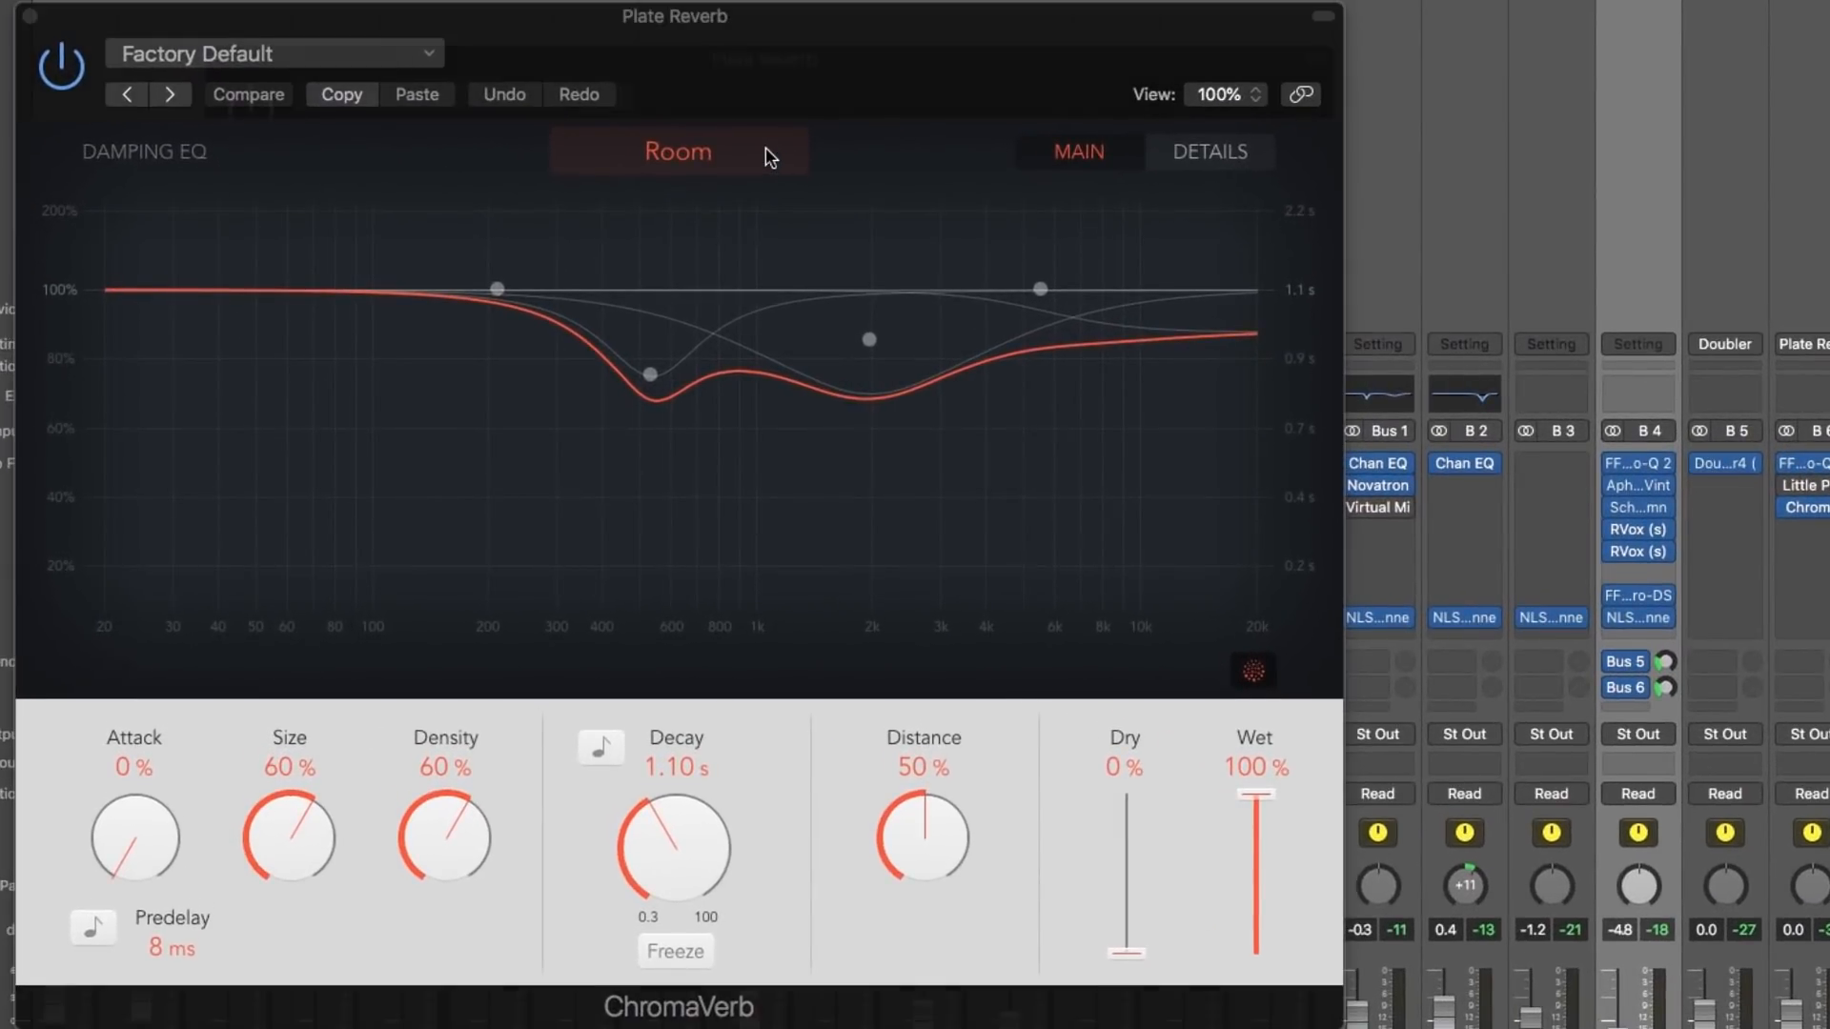
# Step: Examine the room types available in ChromaVerb, keeping Room as the selected type
pyautogui.click(765, 152)
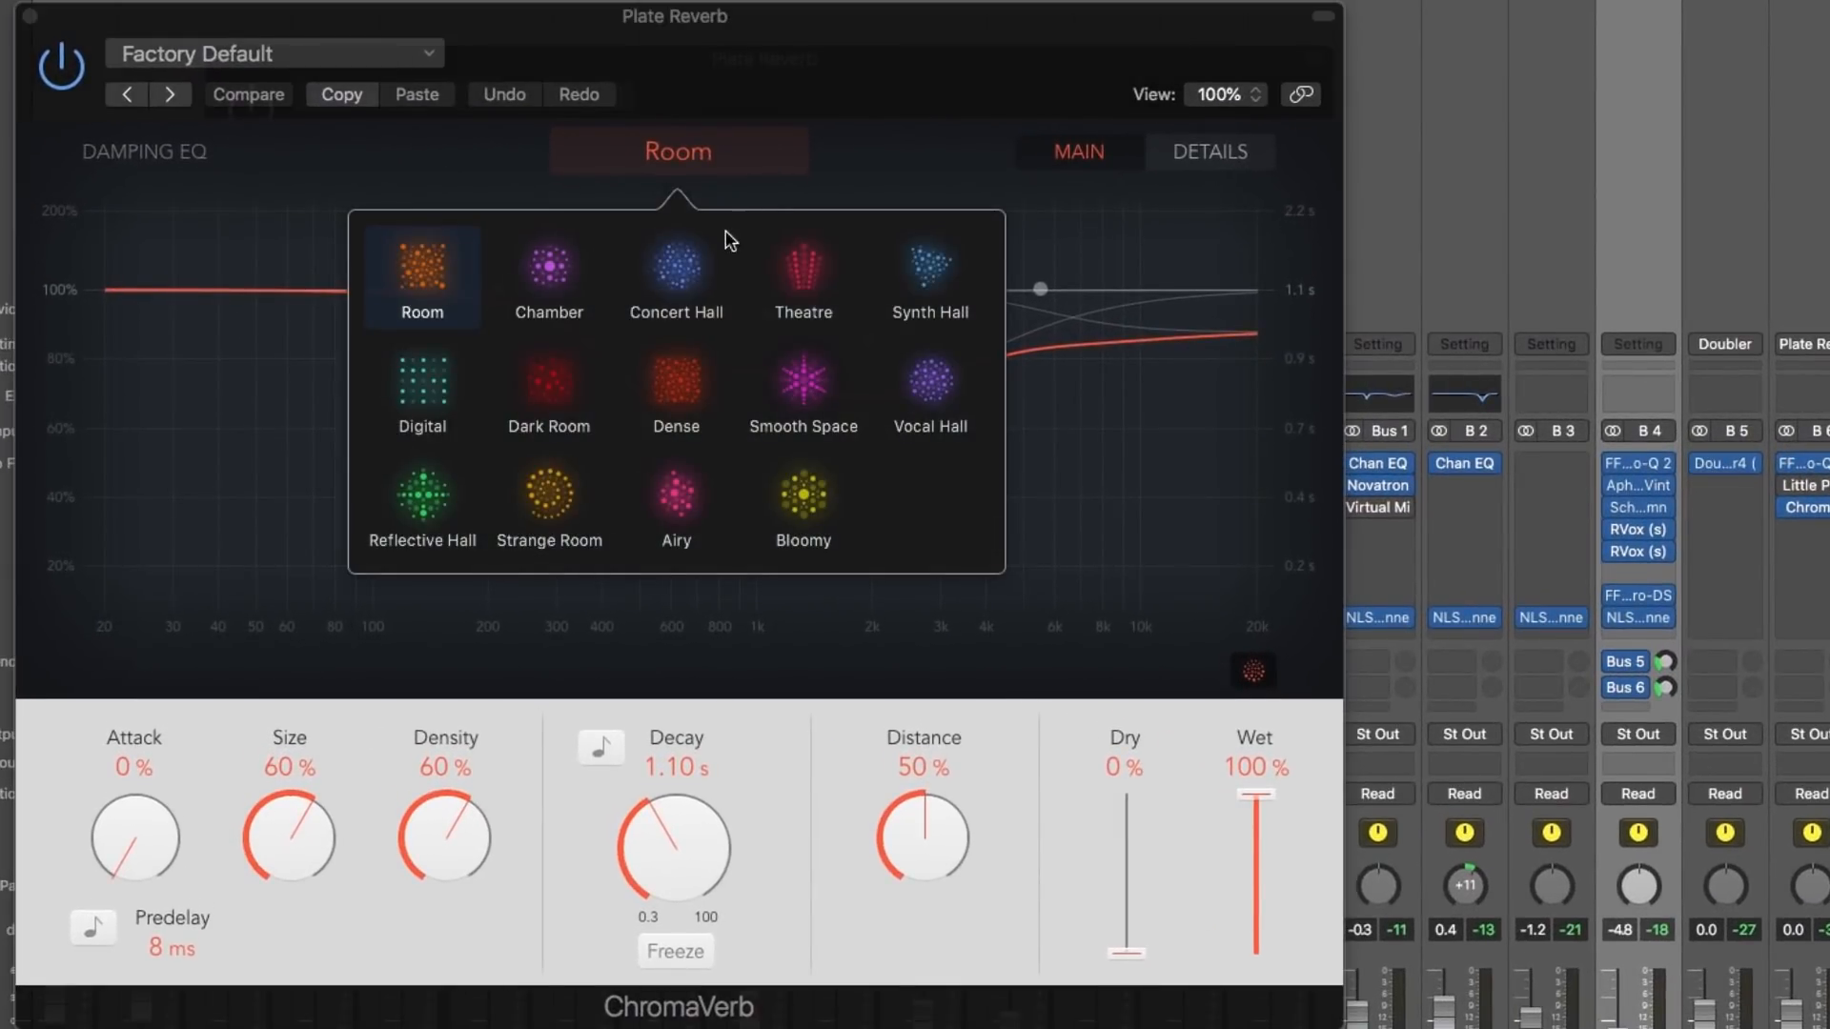
pyautogui.click(751, 143)
pyautogui.click(877, 140)
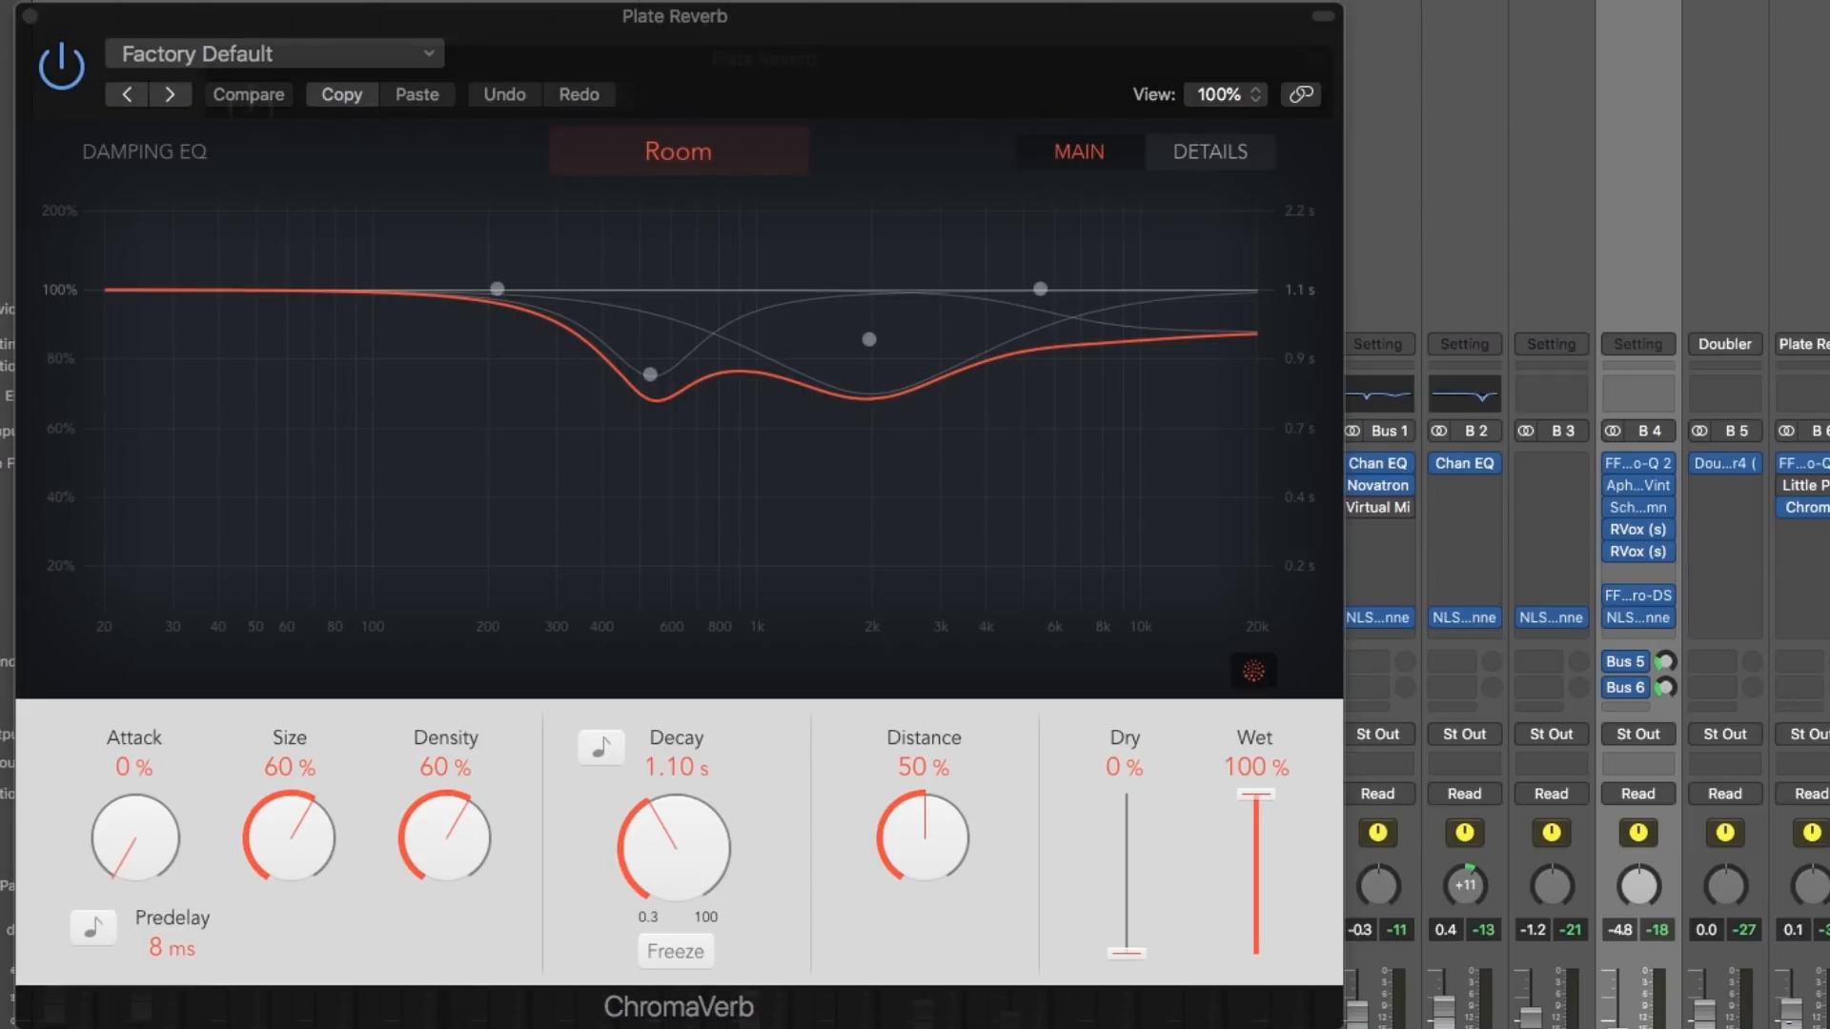
pyautogui.click(720, 165)
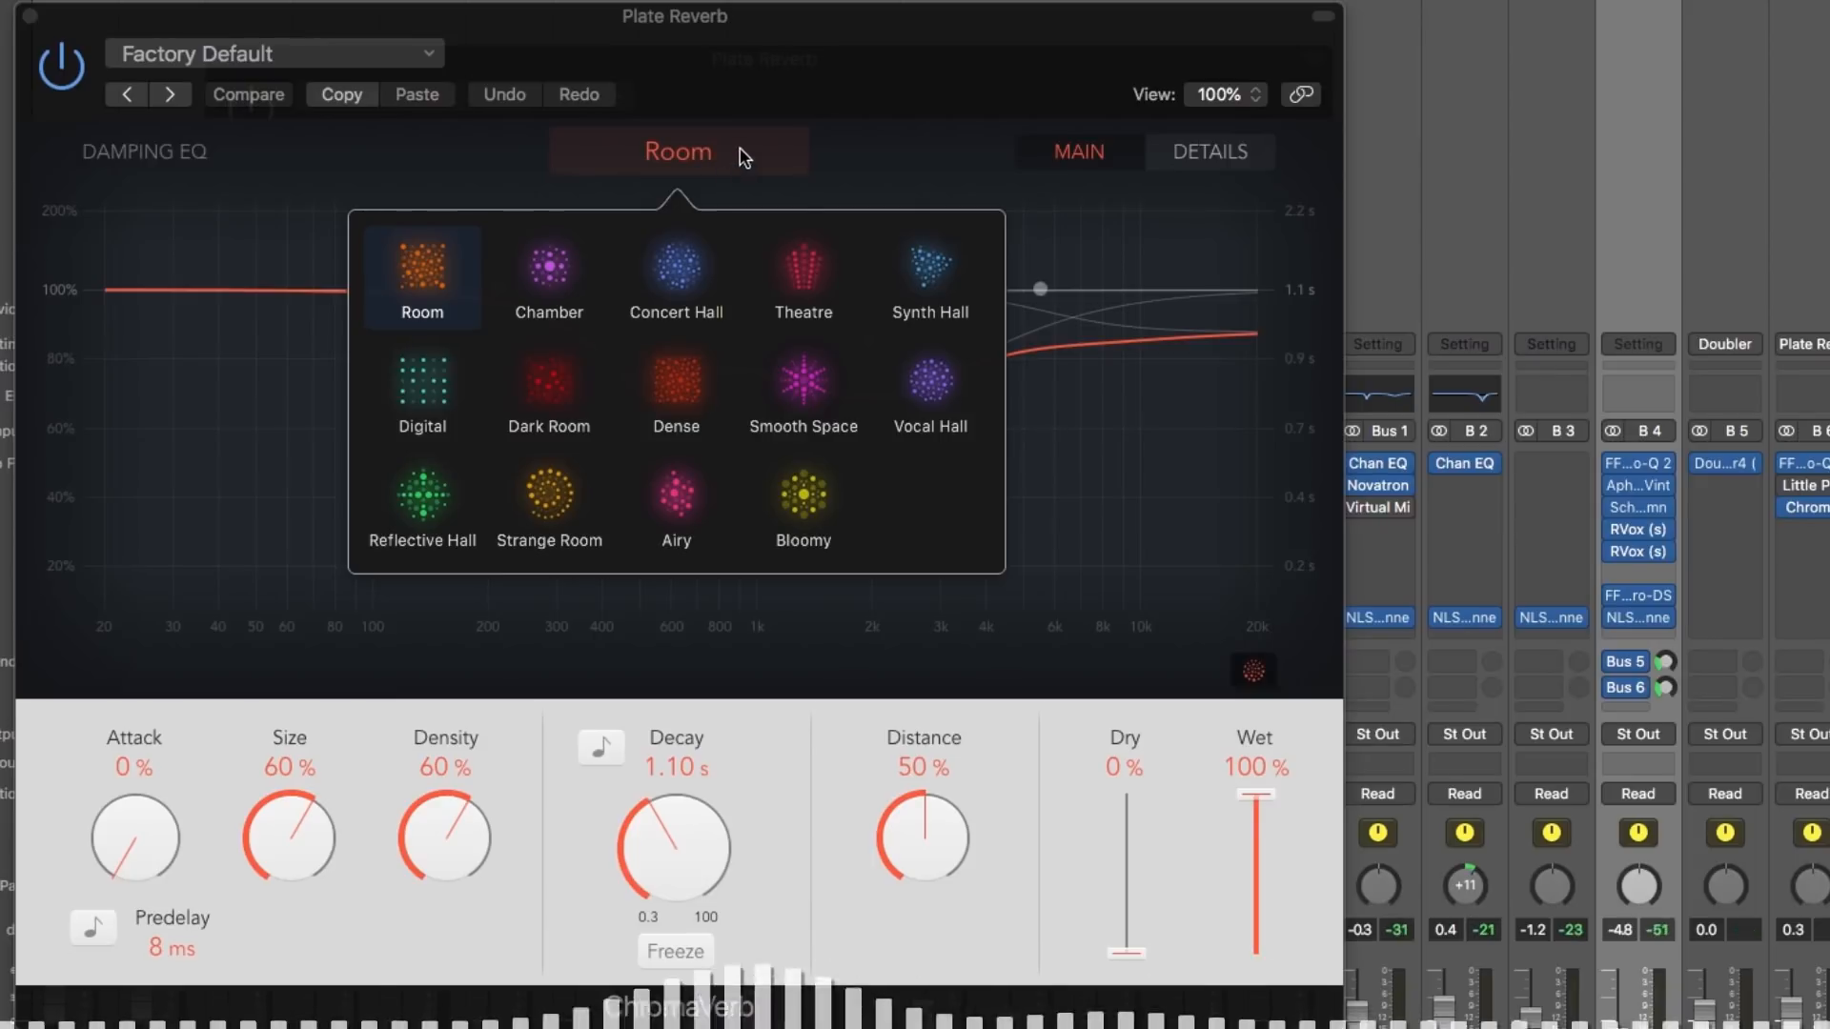
pyautogui.click(854, 74)
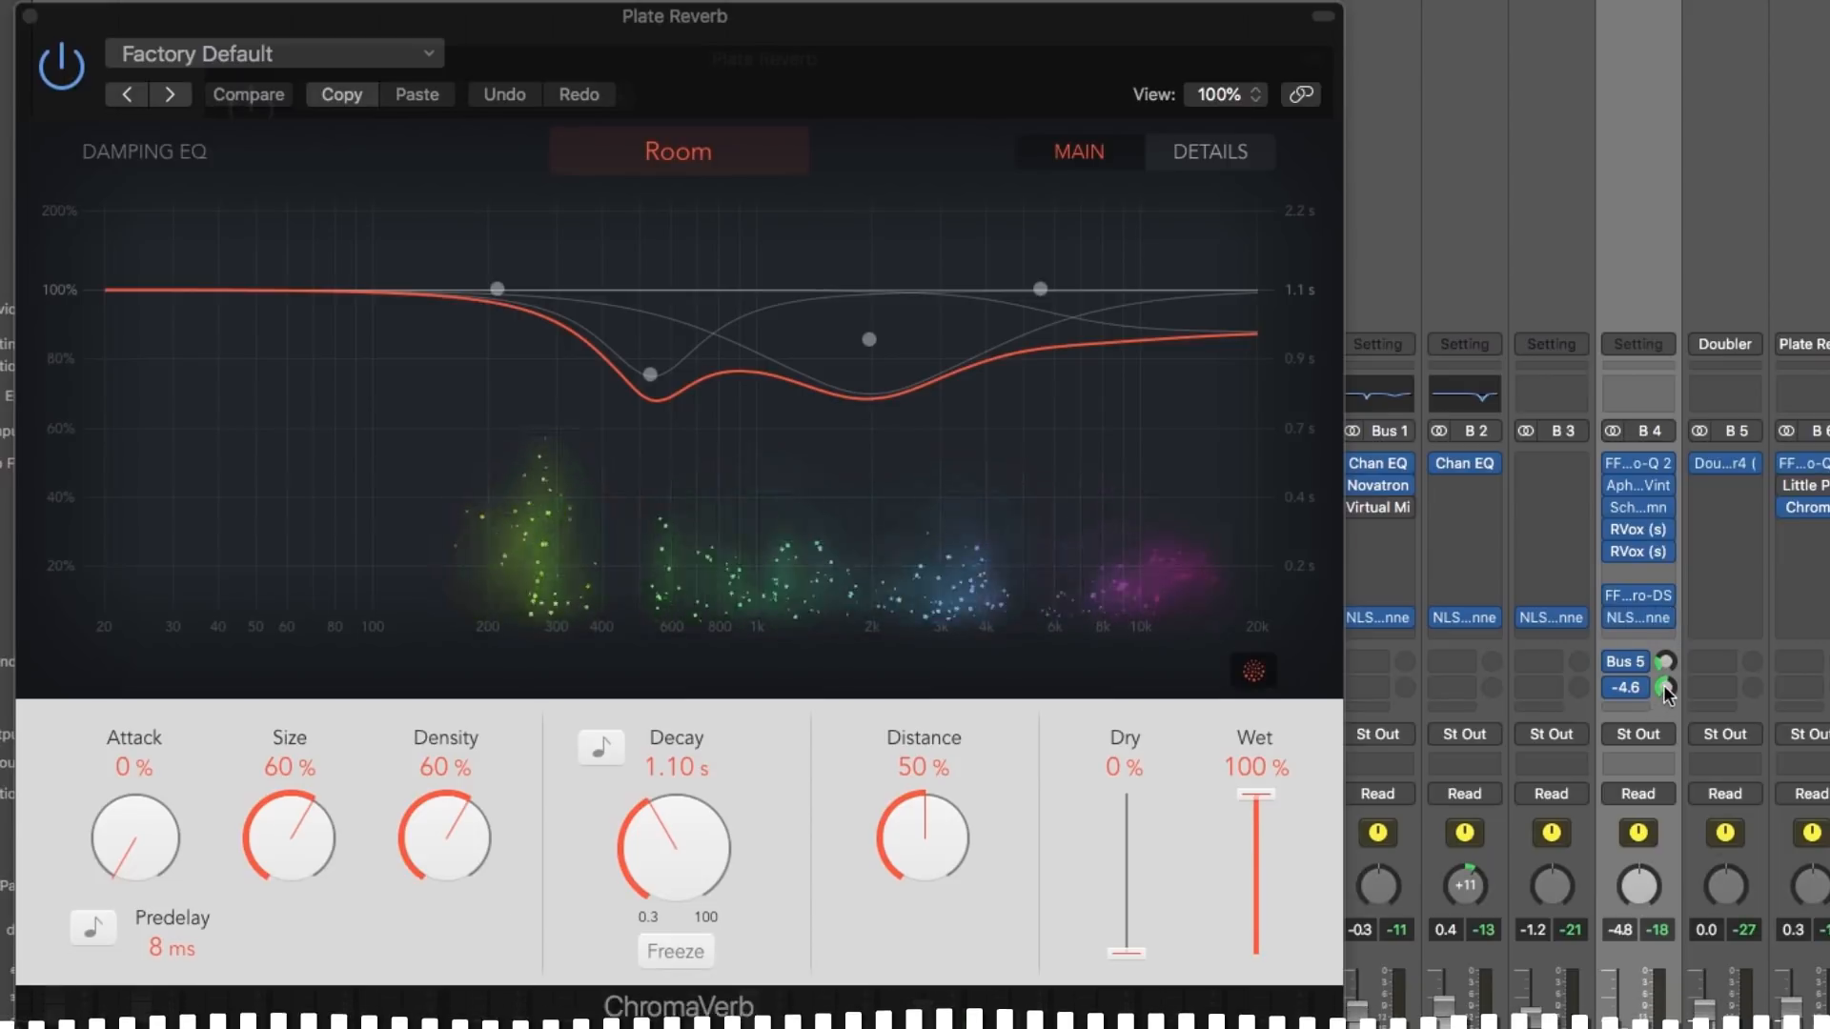
# Step: Change the ChromaVerb room type to Smooth Space
pyautogui.click(644, 164)
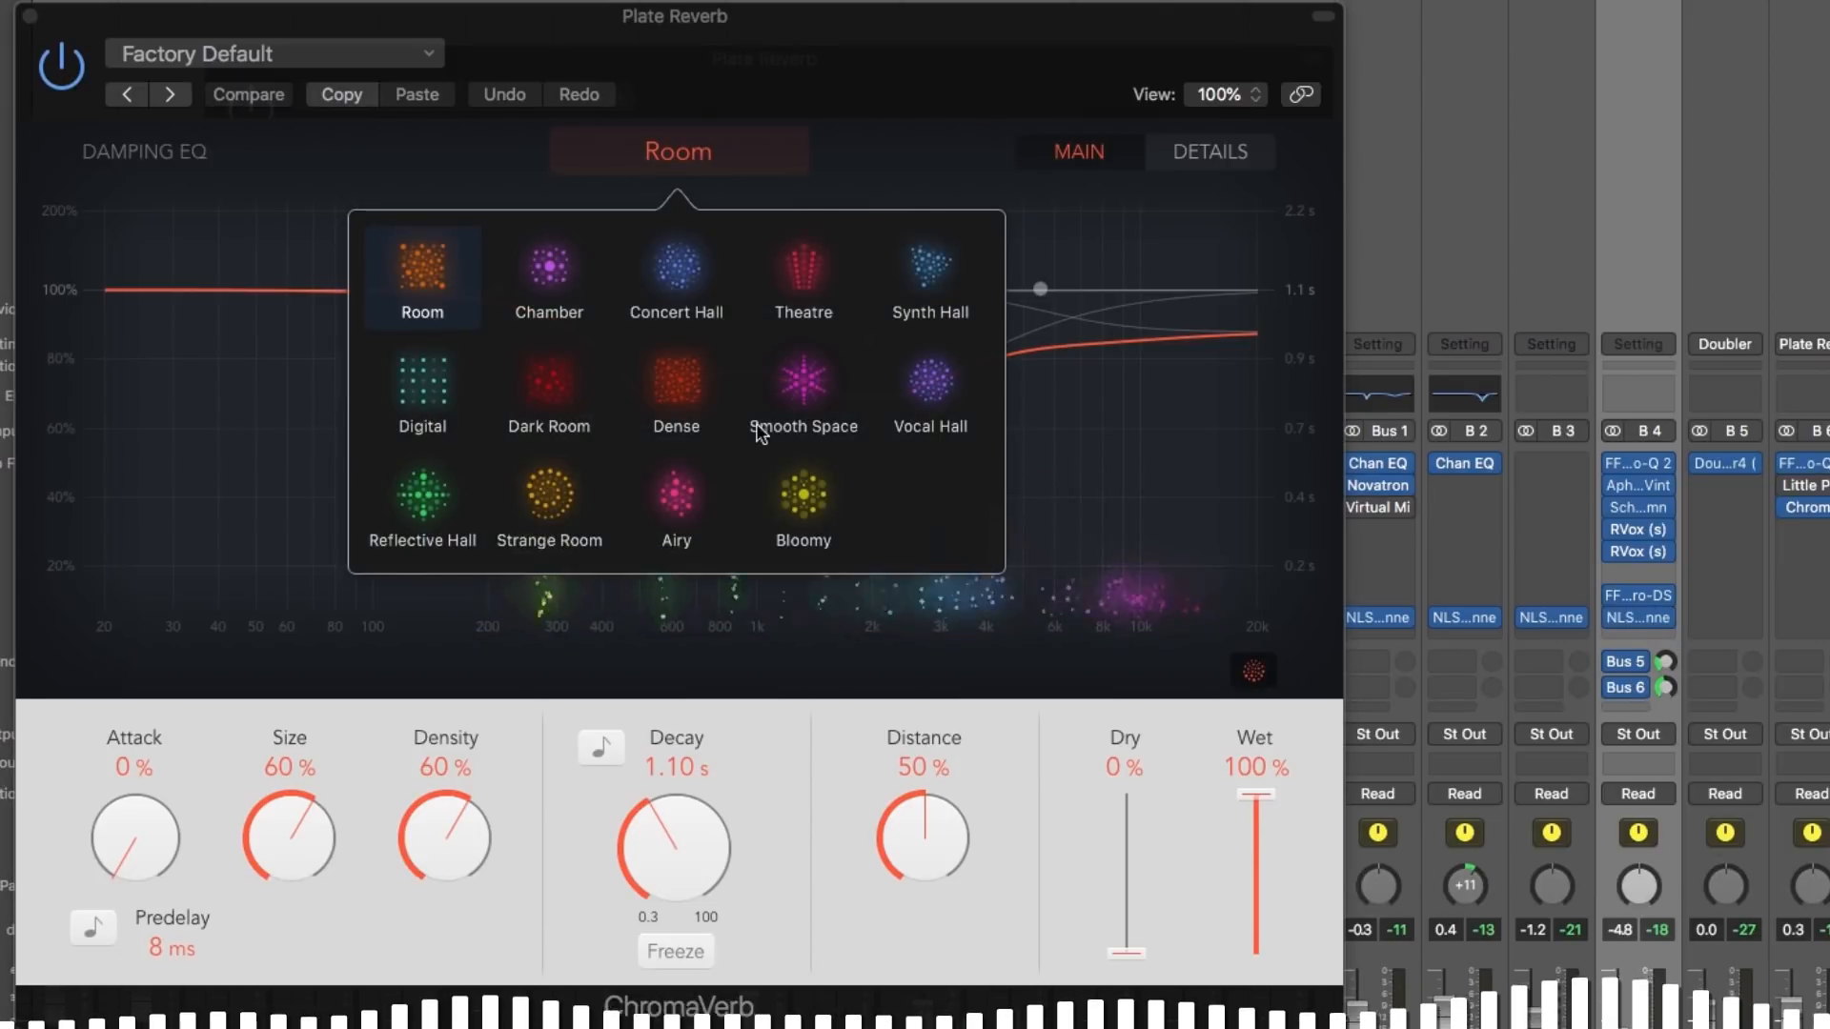
pyautogui.click(799, 392)
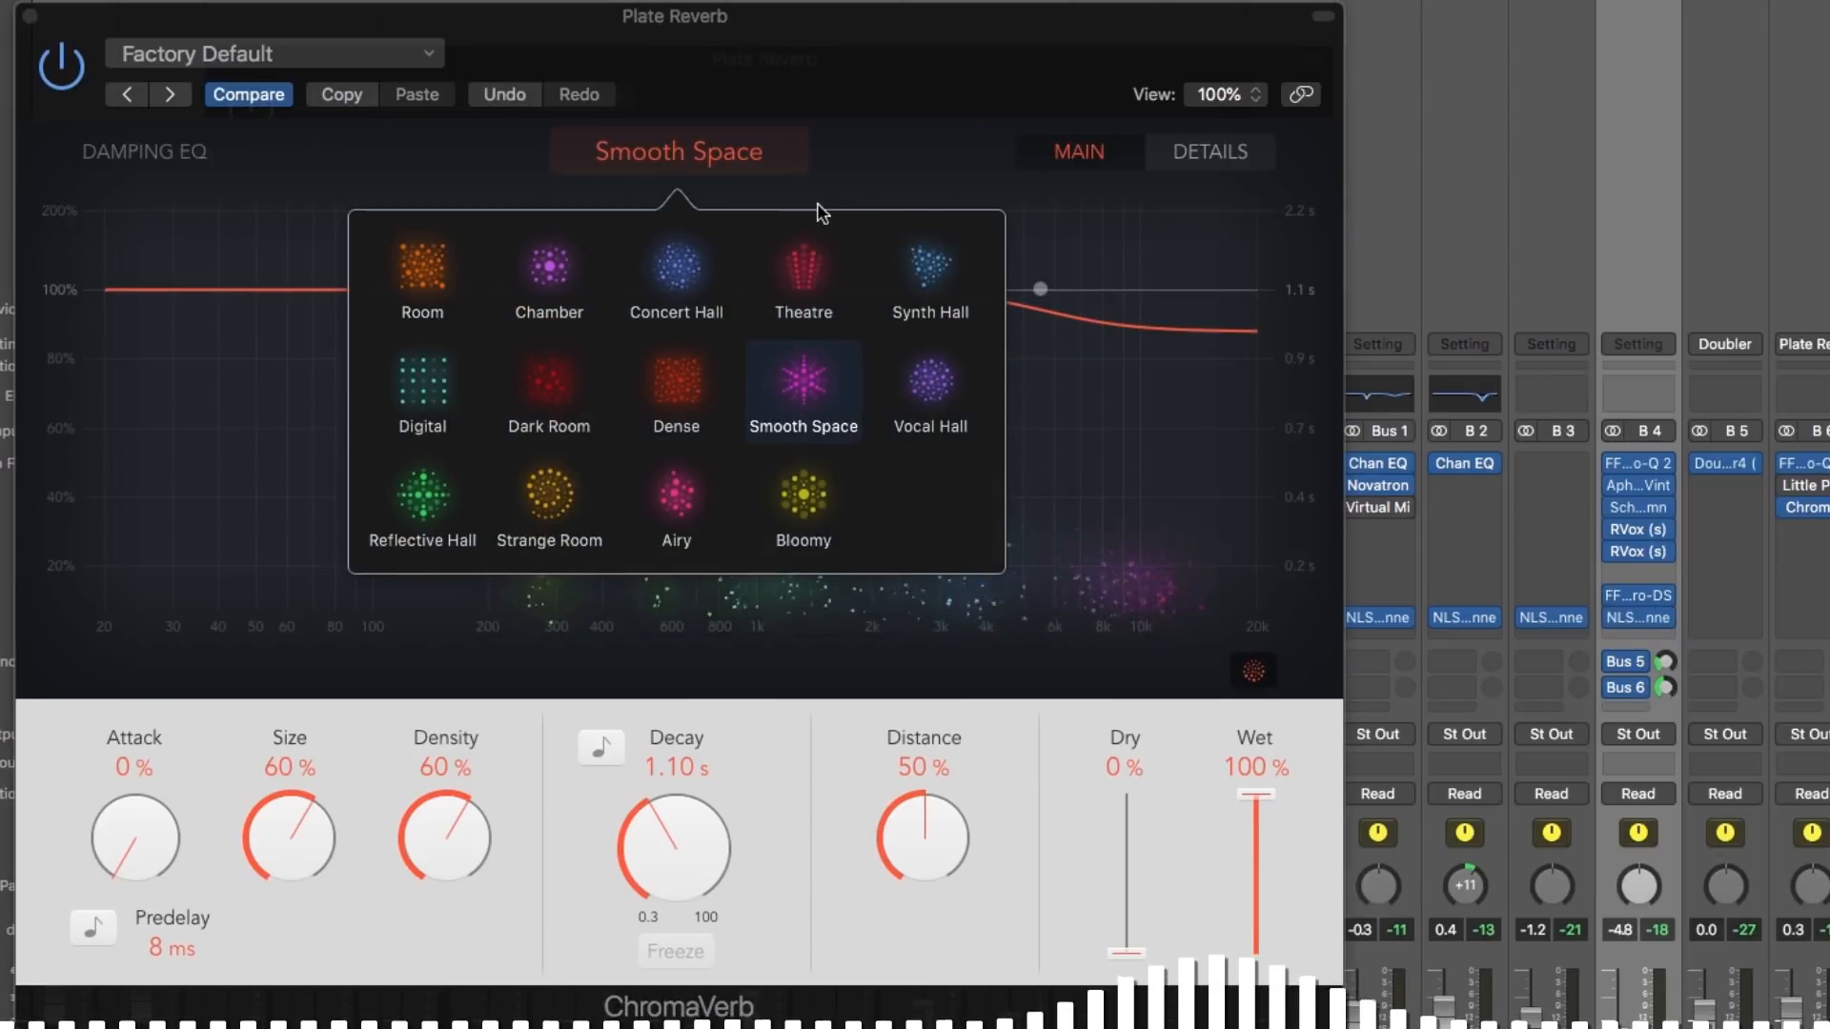
pyautogui.click(748, 168)
pyautogui.click(839, 109)
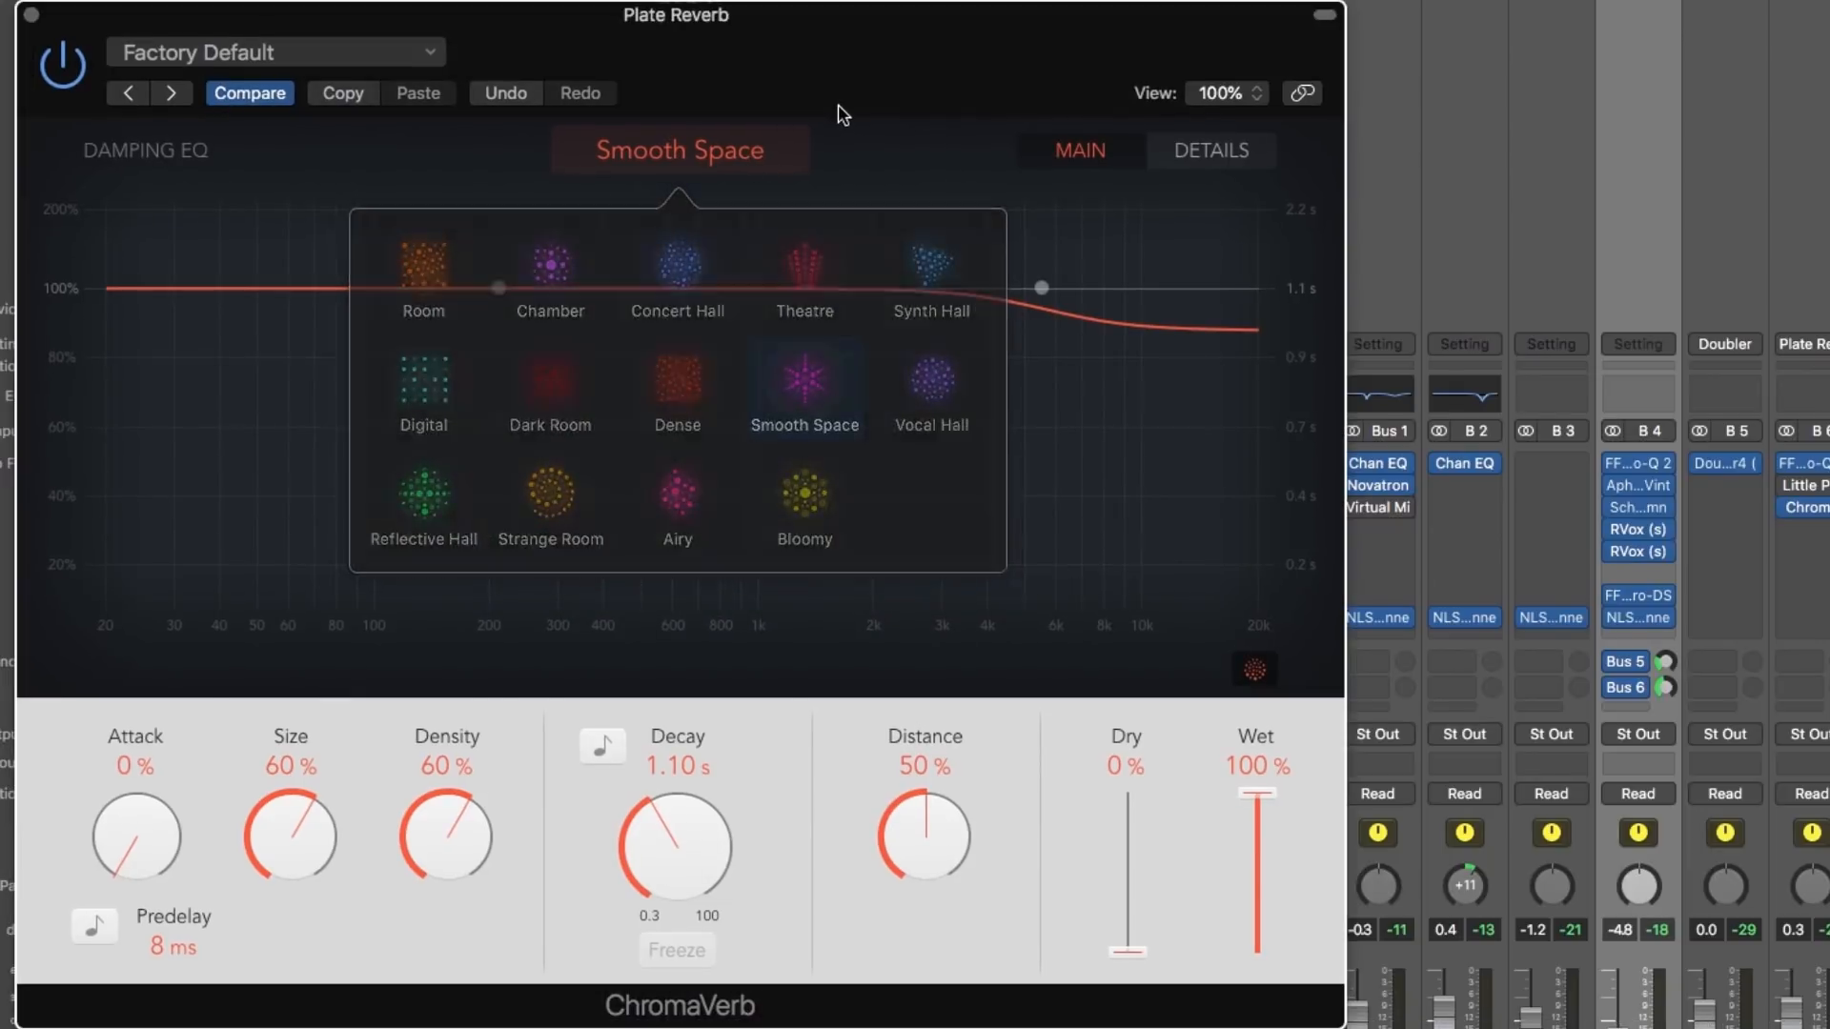
# Step: Bypass ChromaVerb on the Plate Reverb channel, then view Little Plate as the active reverb and close its window
pyautogui.click(1789, 510)
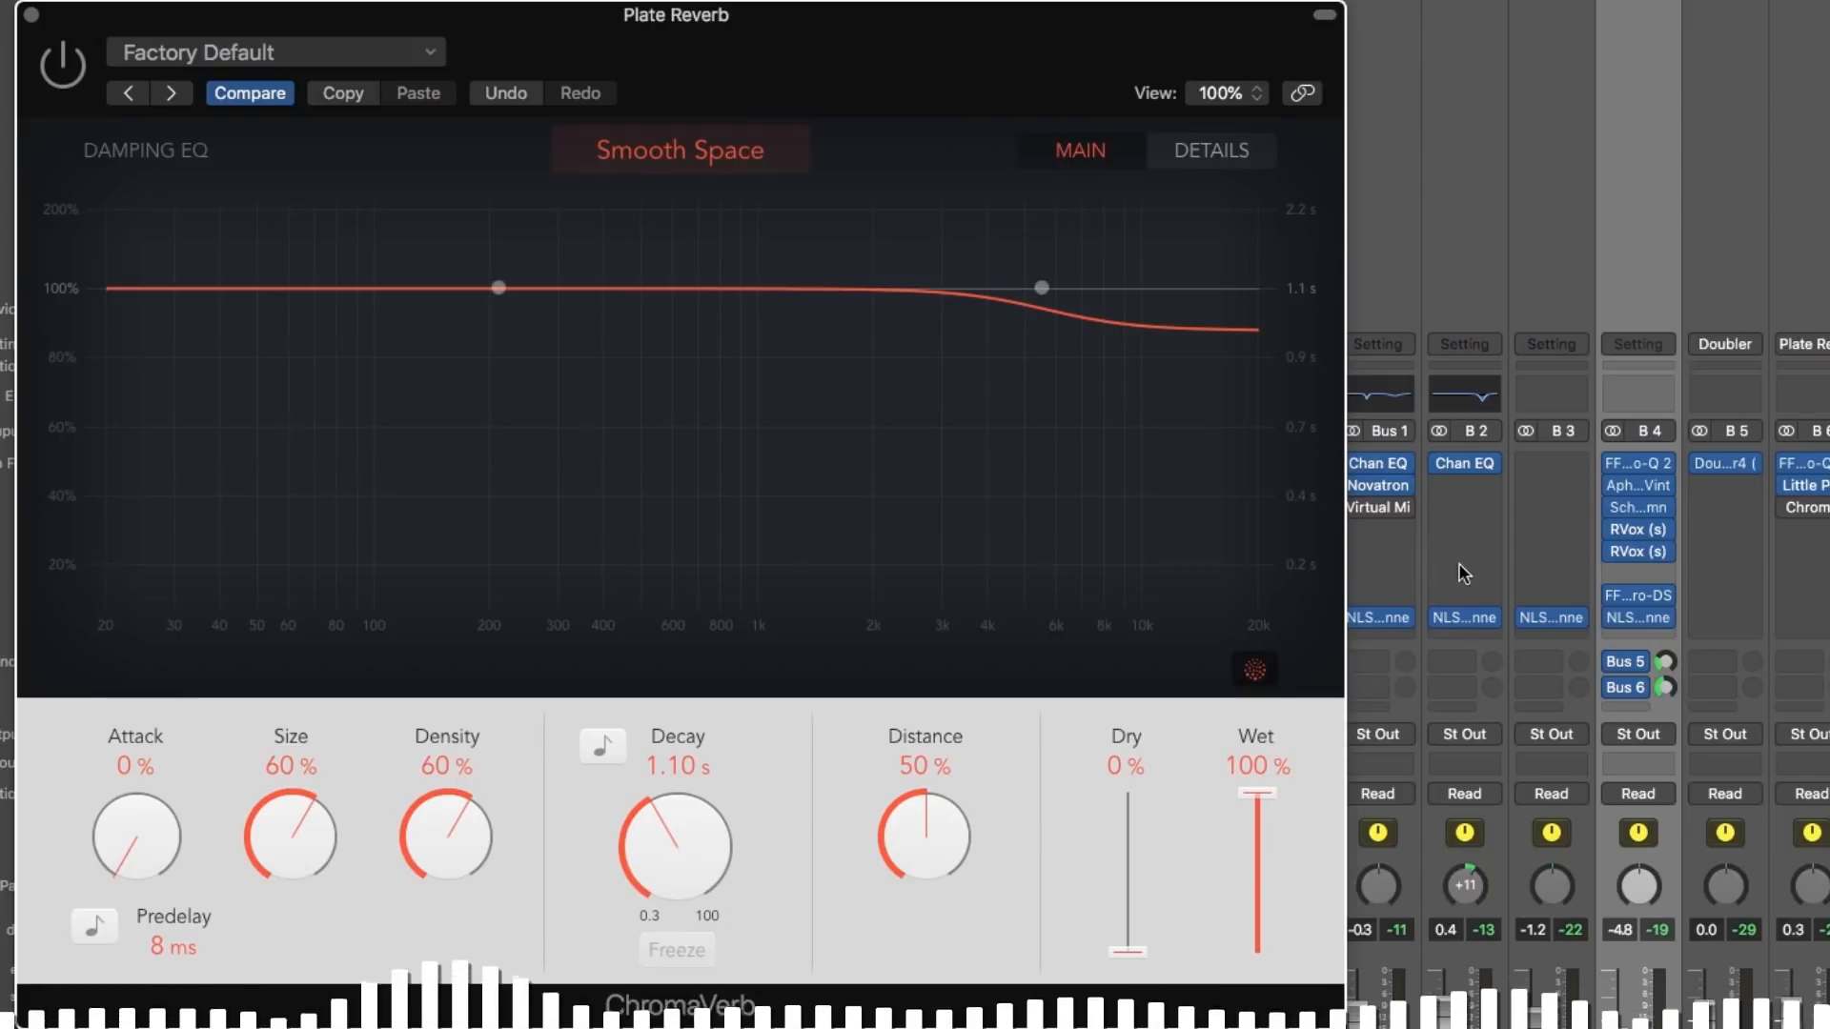
pyautogui.click(1814, 491)
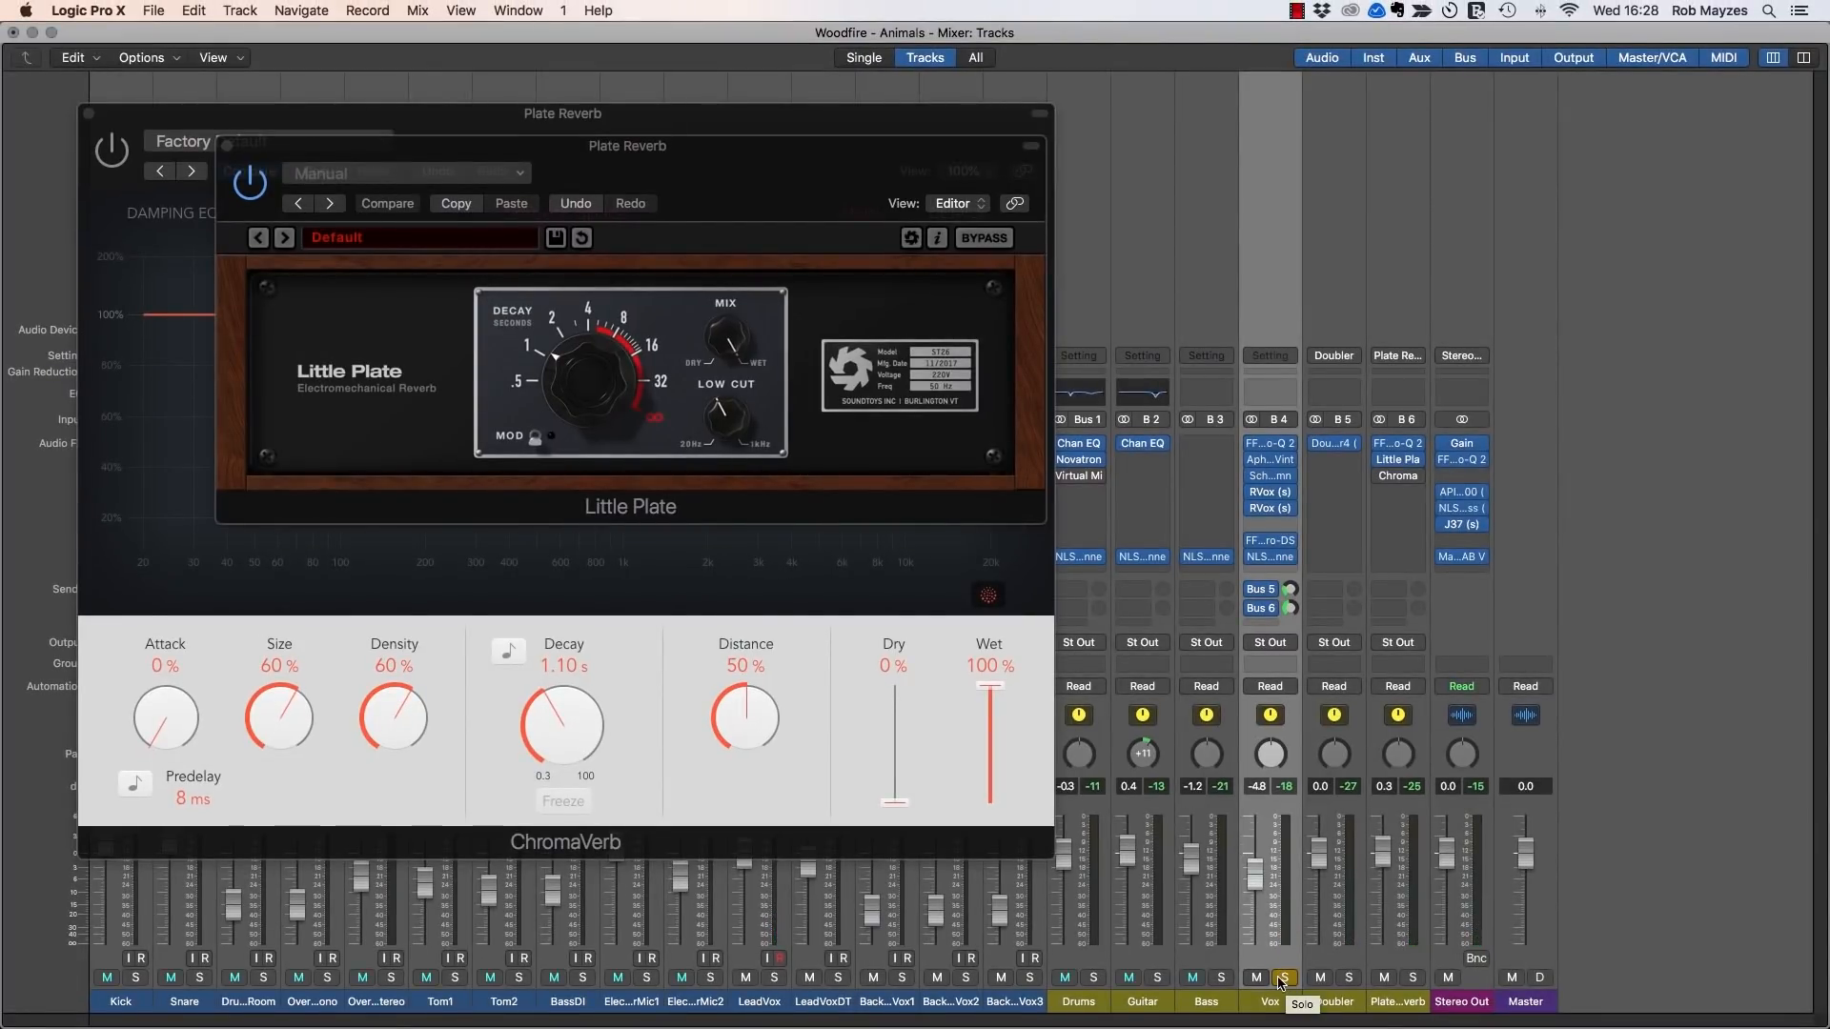
pyautogui.click(228, 147)
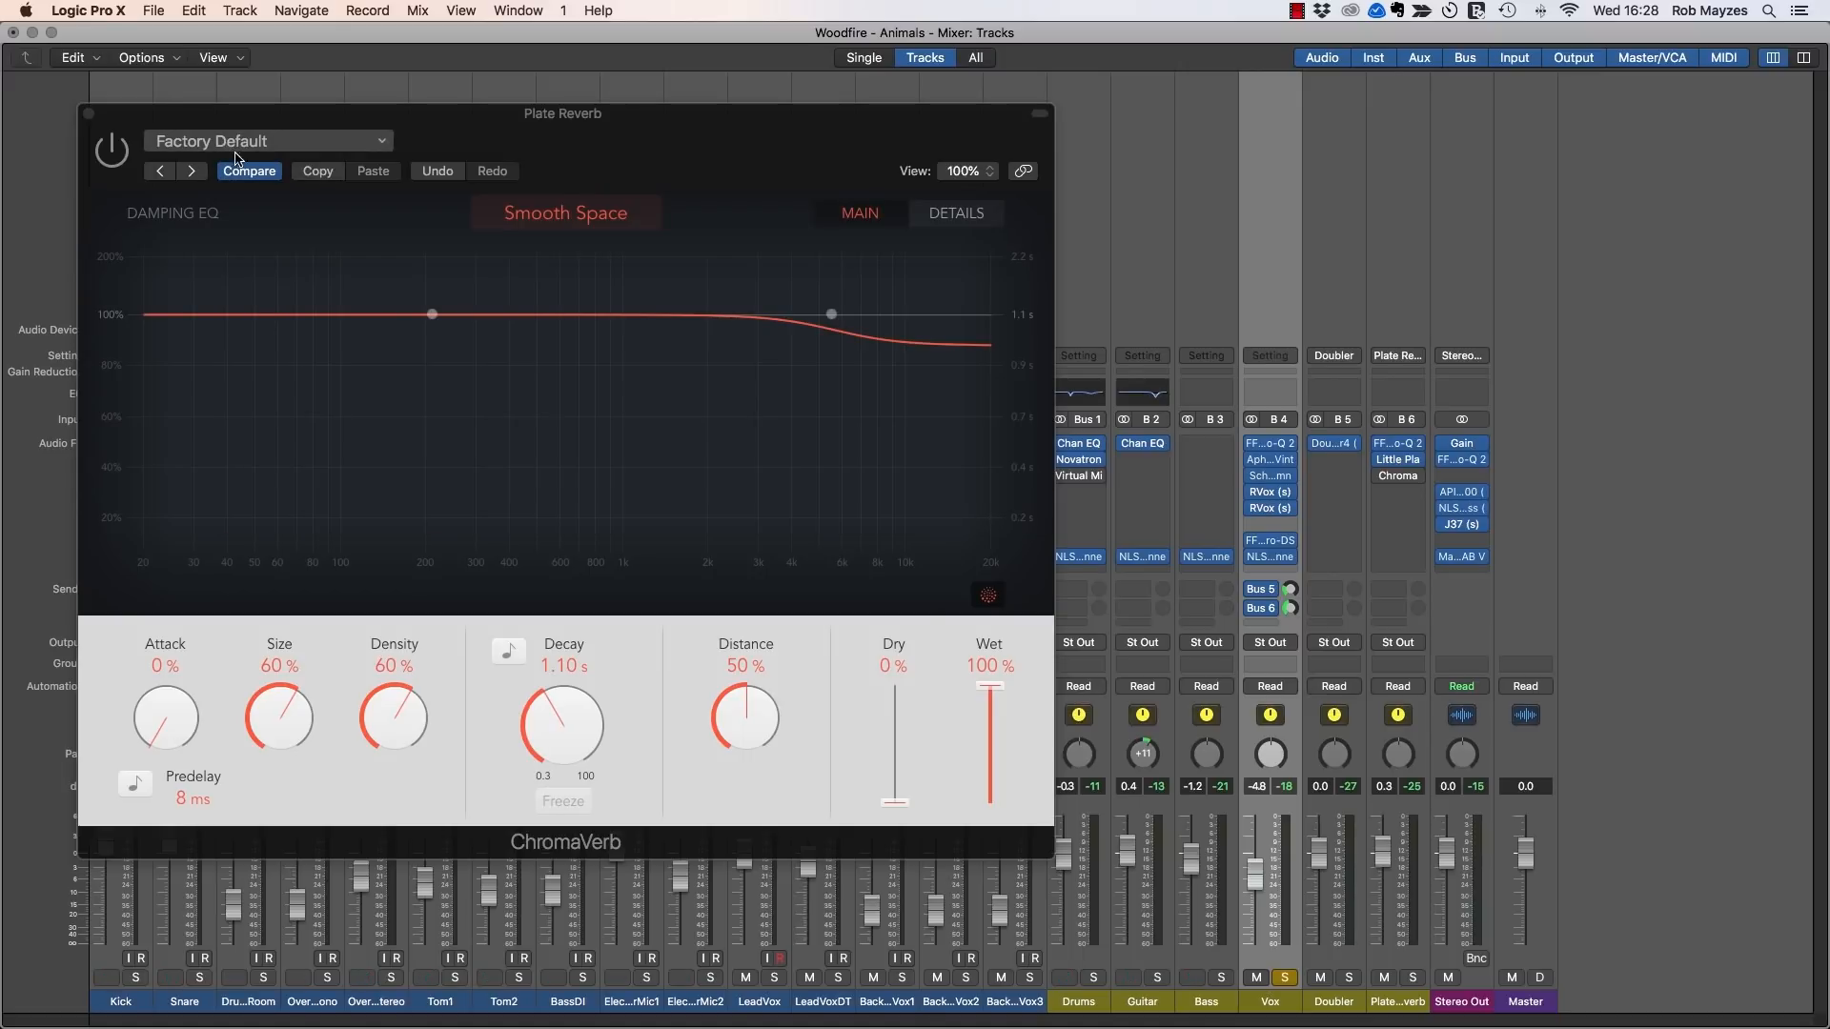
# Step: Remove ChromaVerb from the Plate Reverb channel and open Little Plate
pyautogui.click(1416, 478)
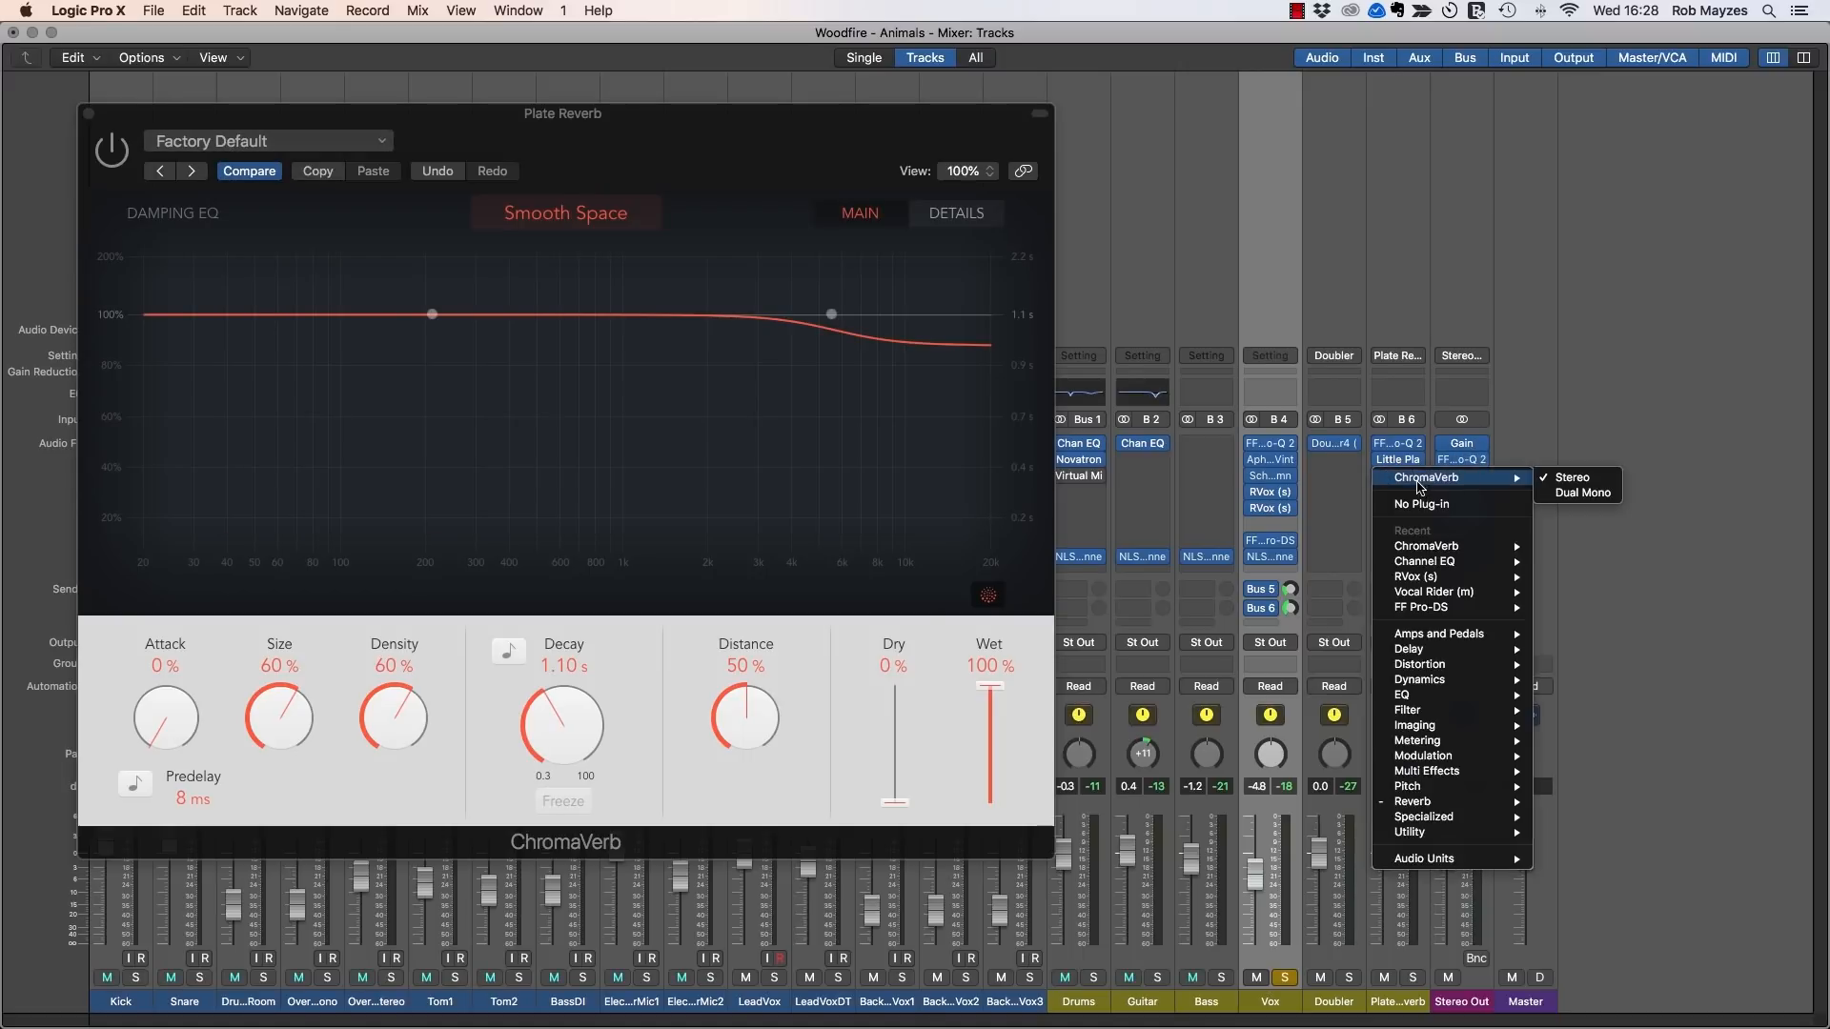
pyautogui.click(1421, 505)
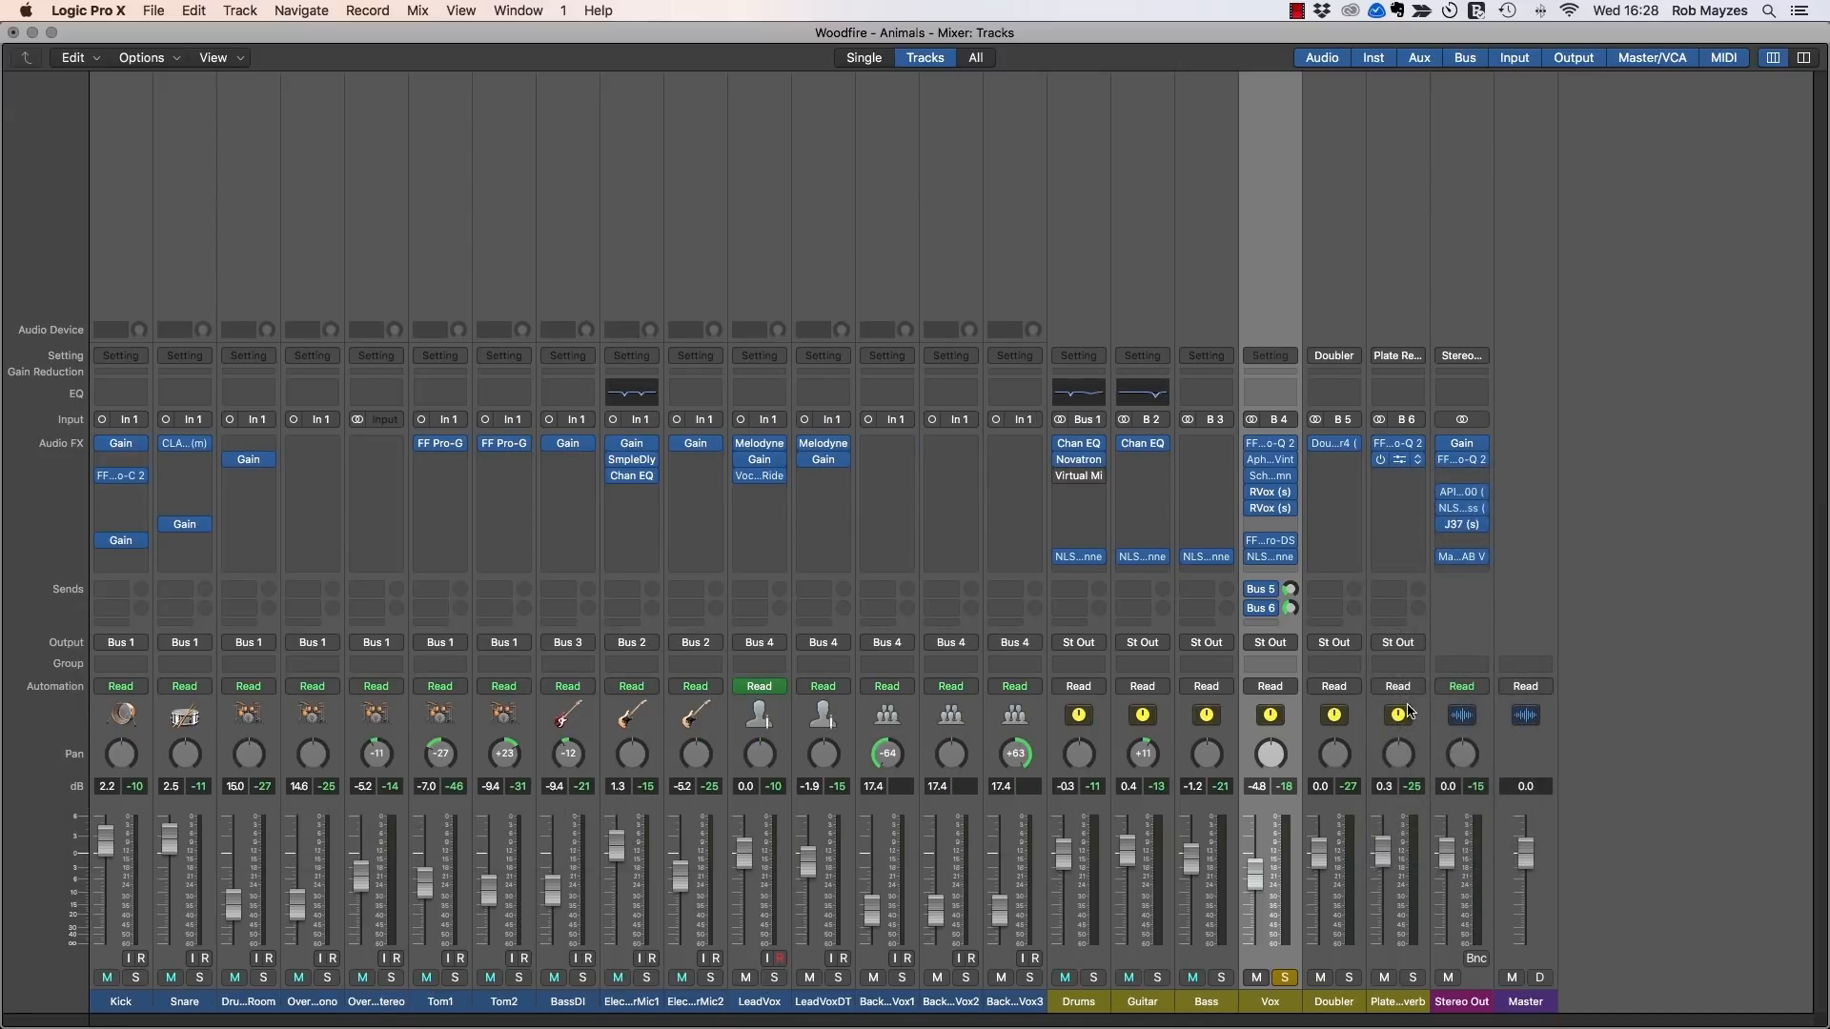
pyautogui.click(1397, 460)
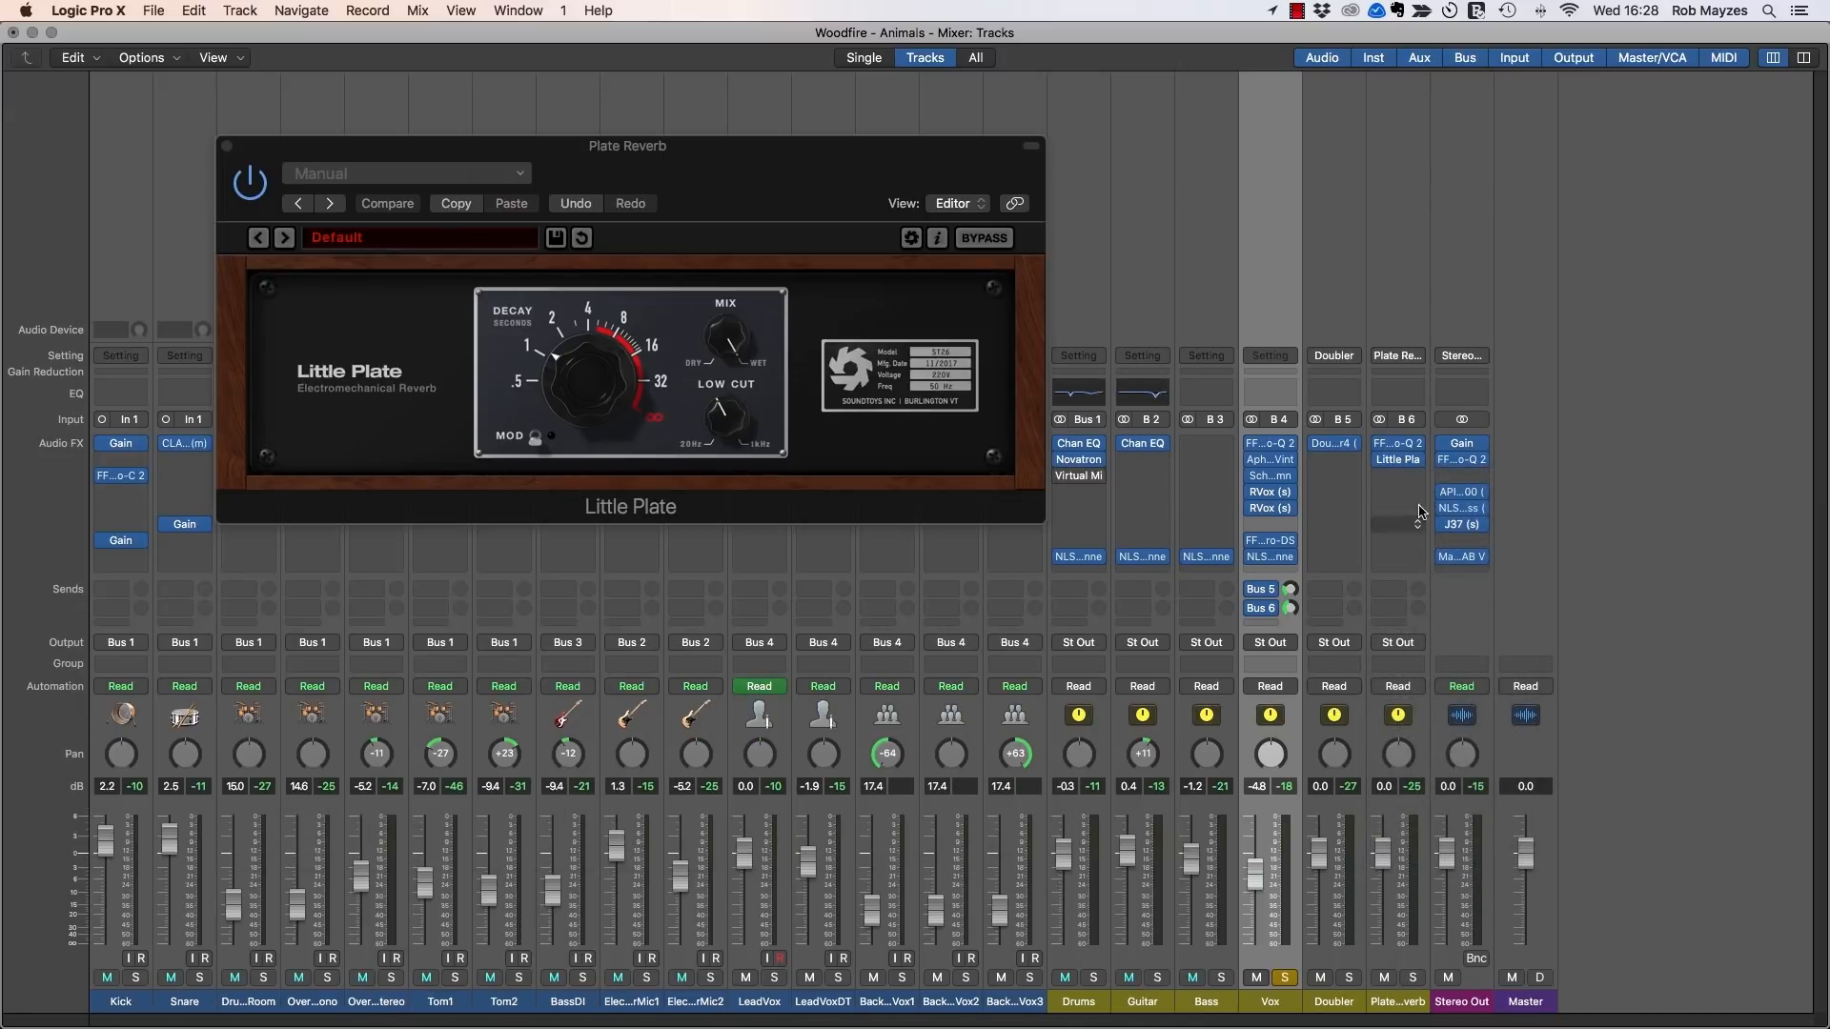
# Step: Open Pro-Q 2 on the Plate Reverb channel and add a high shelf of about +3.6 dB at 5600 Hz
pyautogui.click(1401, 448)
pyautogui.moveTo(544, 111); pyautogui.dragTo(828, 155)
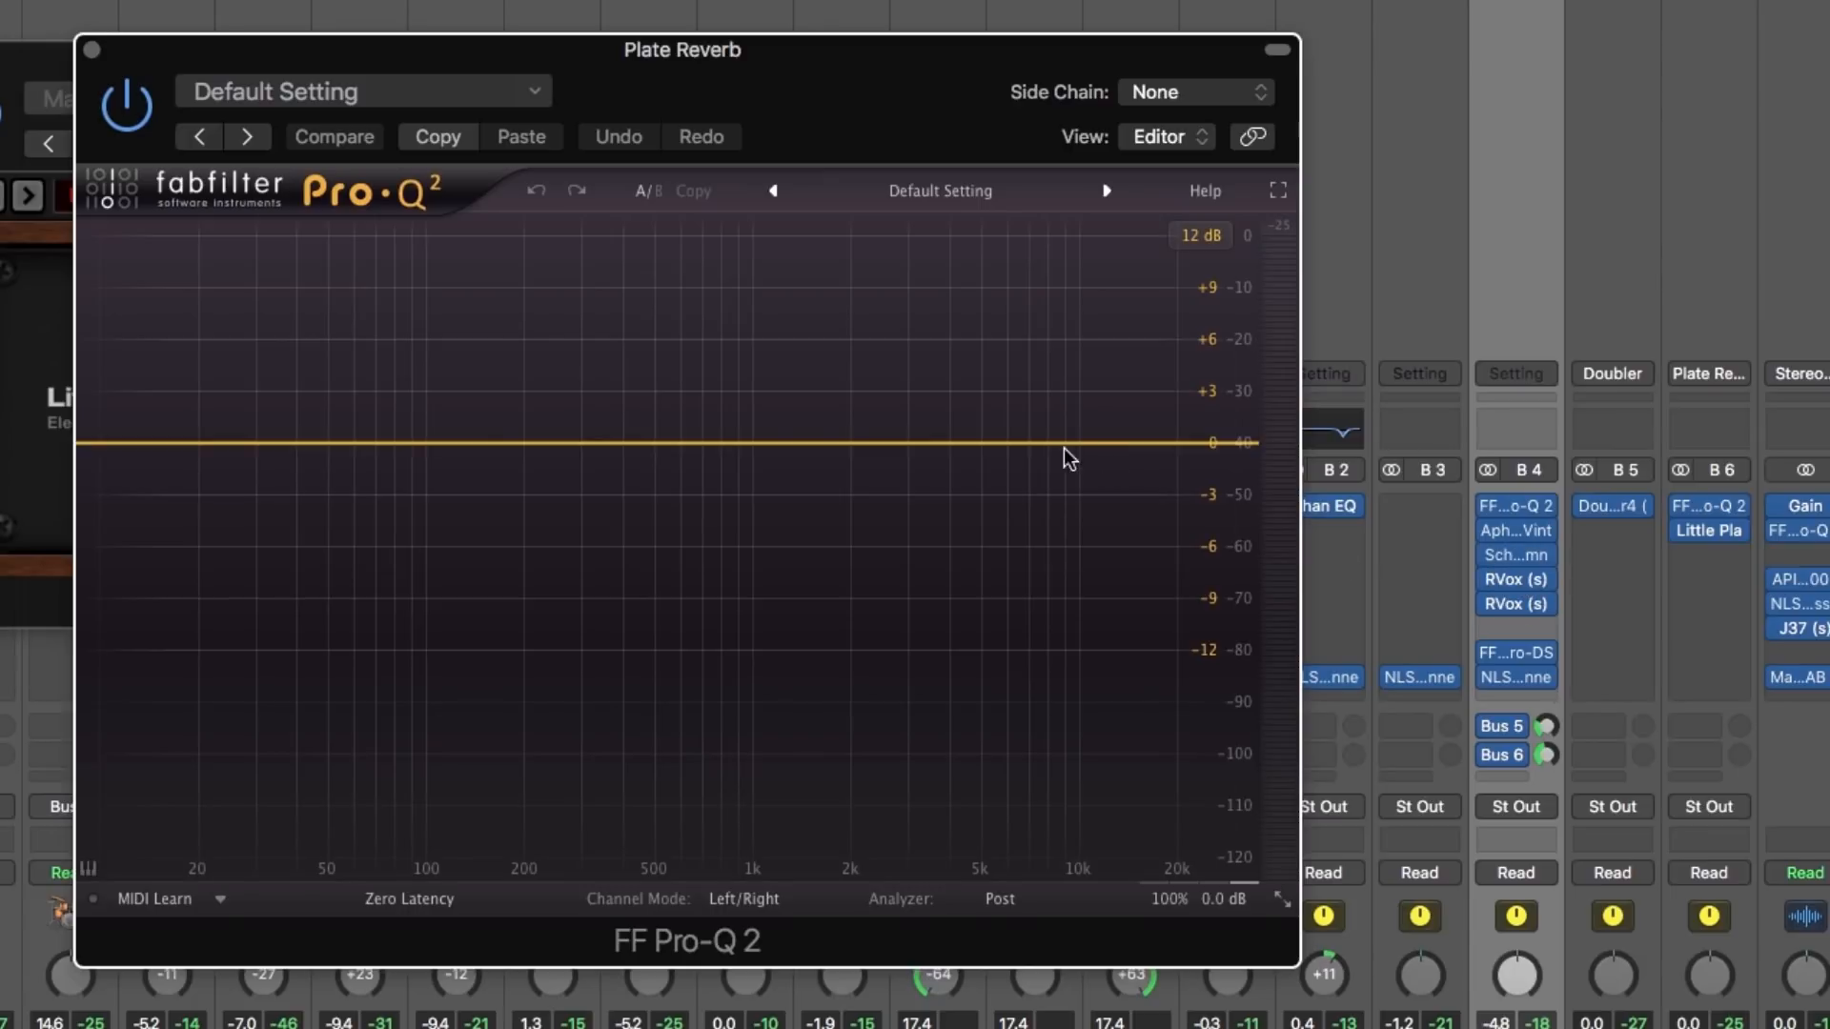
pyautogui.moveTo(1021, 444); pyautogui.dragTo(1050, 407)
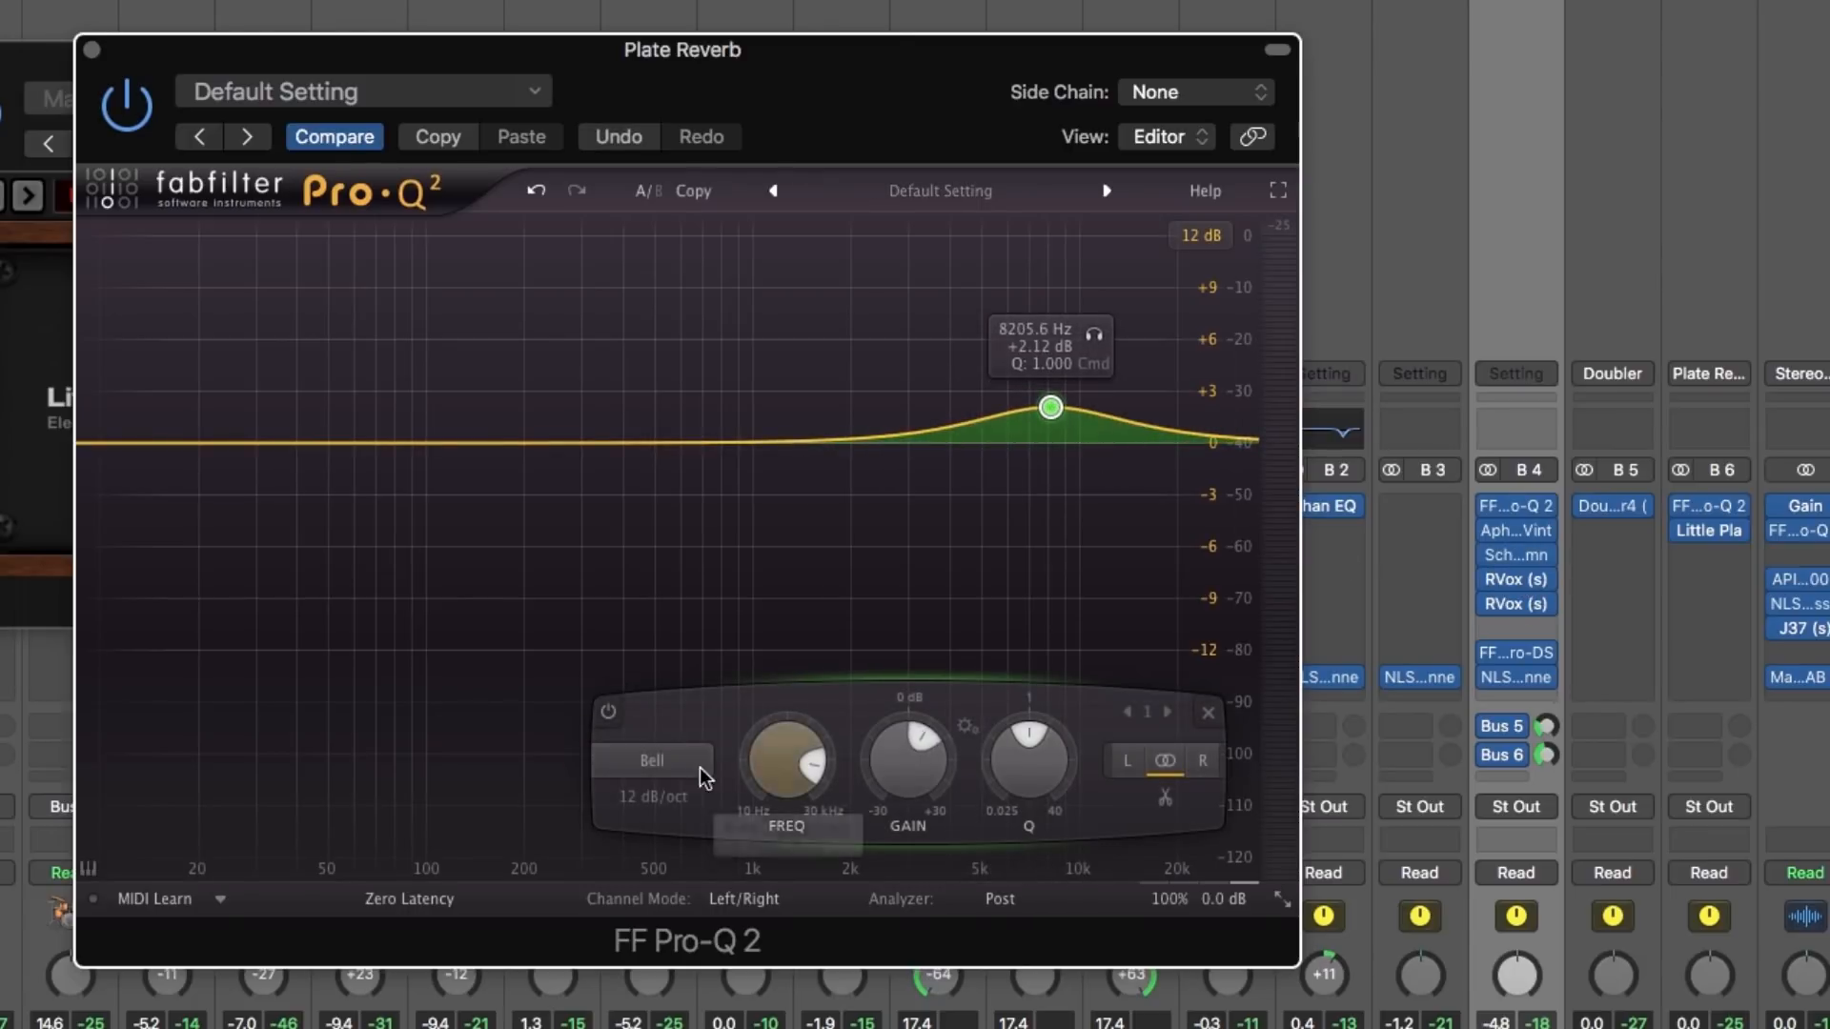
pyautogui.click(702, 770)
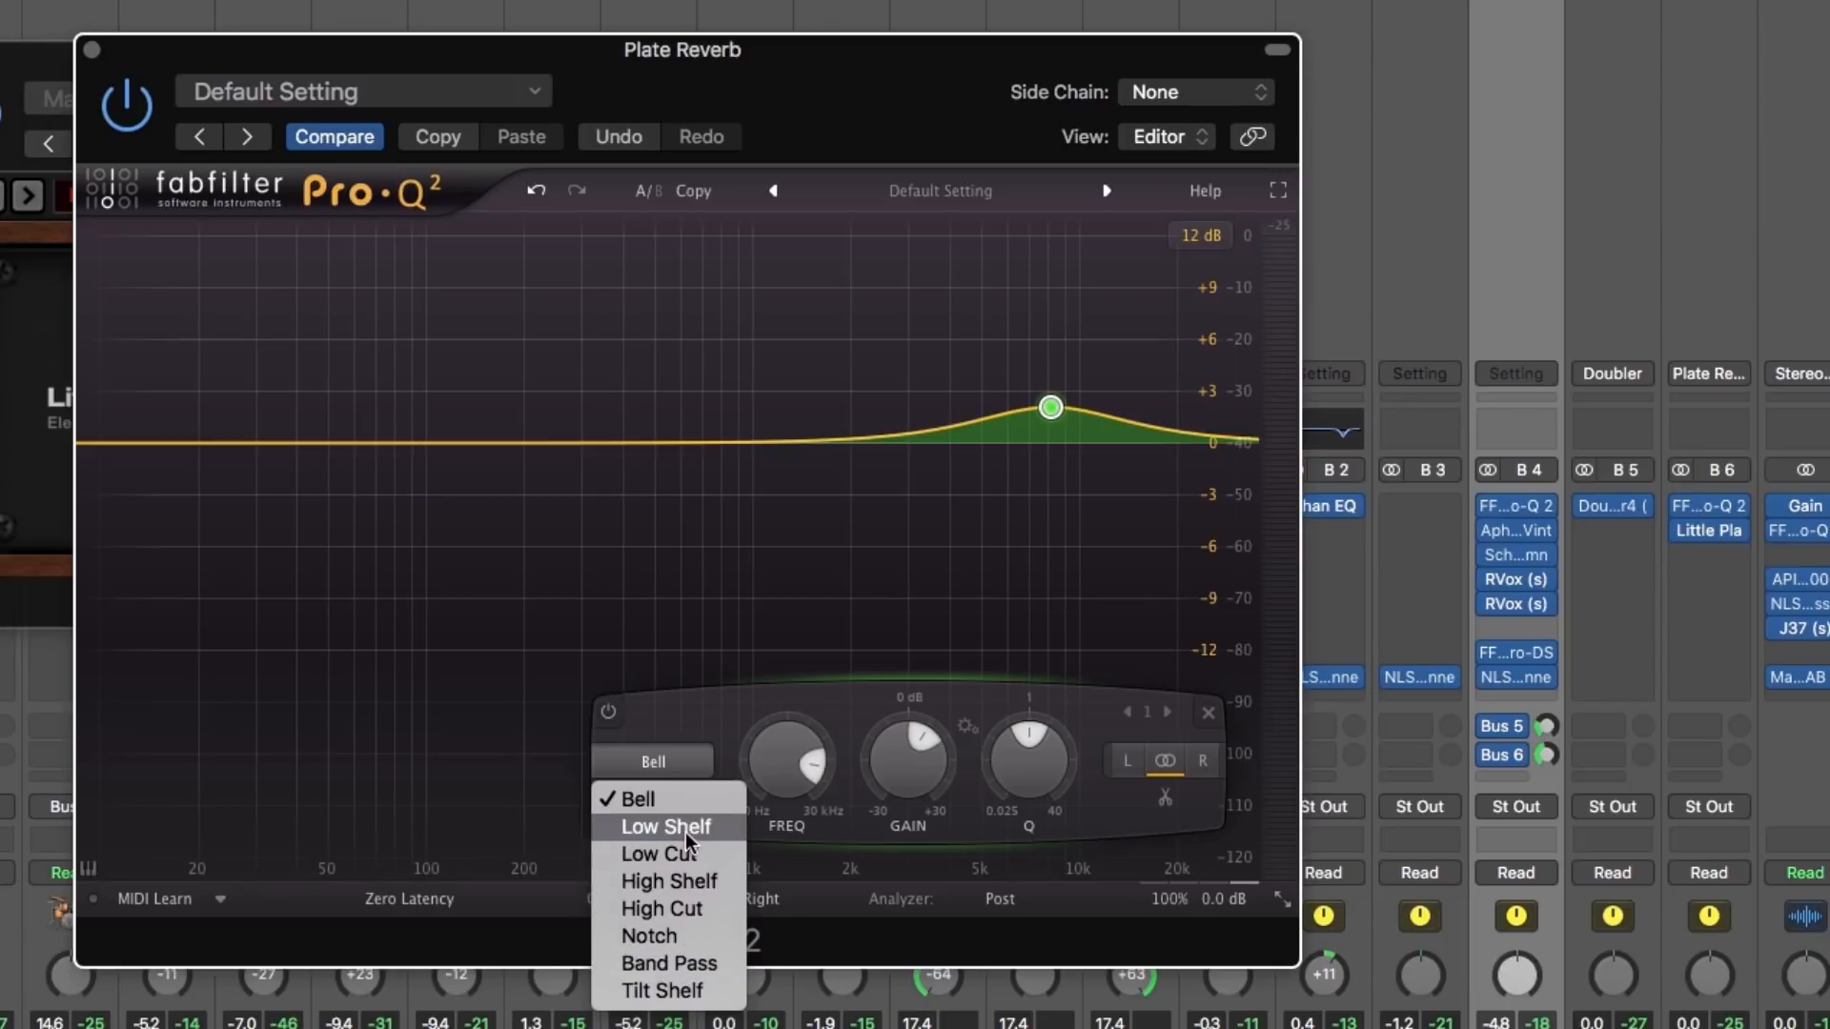
pyautogui.click(667, 881)
pyautogui.moveTo(1050, 421); pyautogui.dragTo(998, 412)
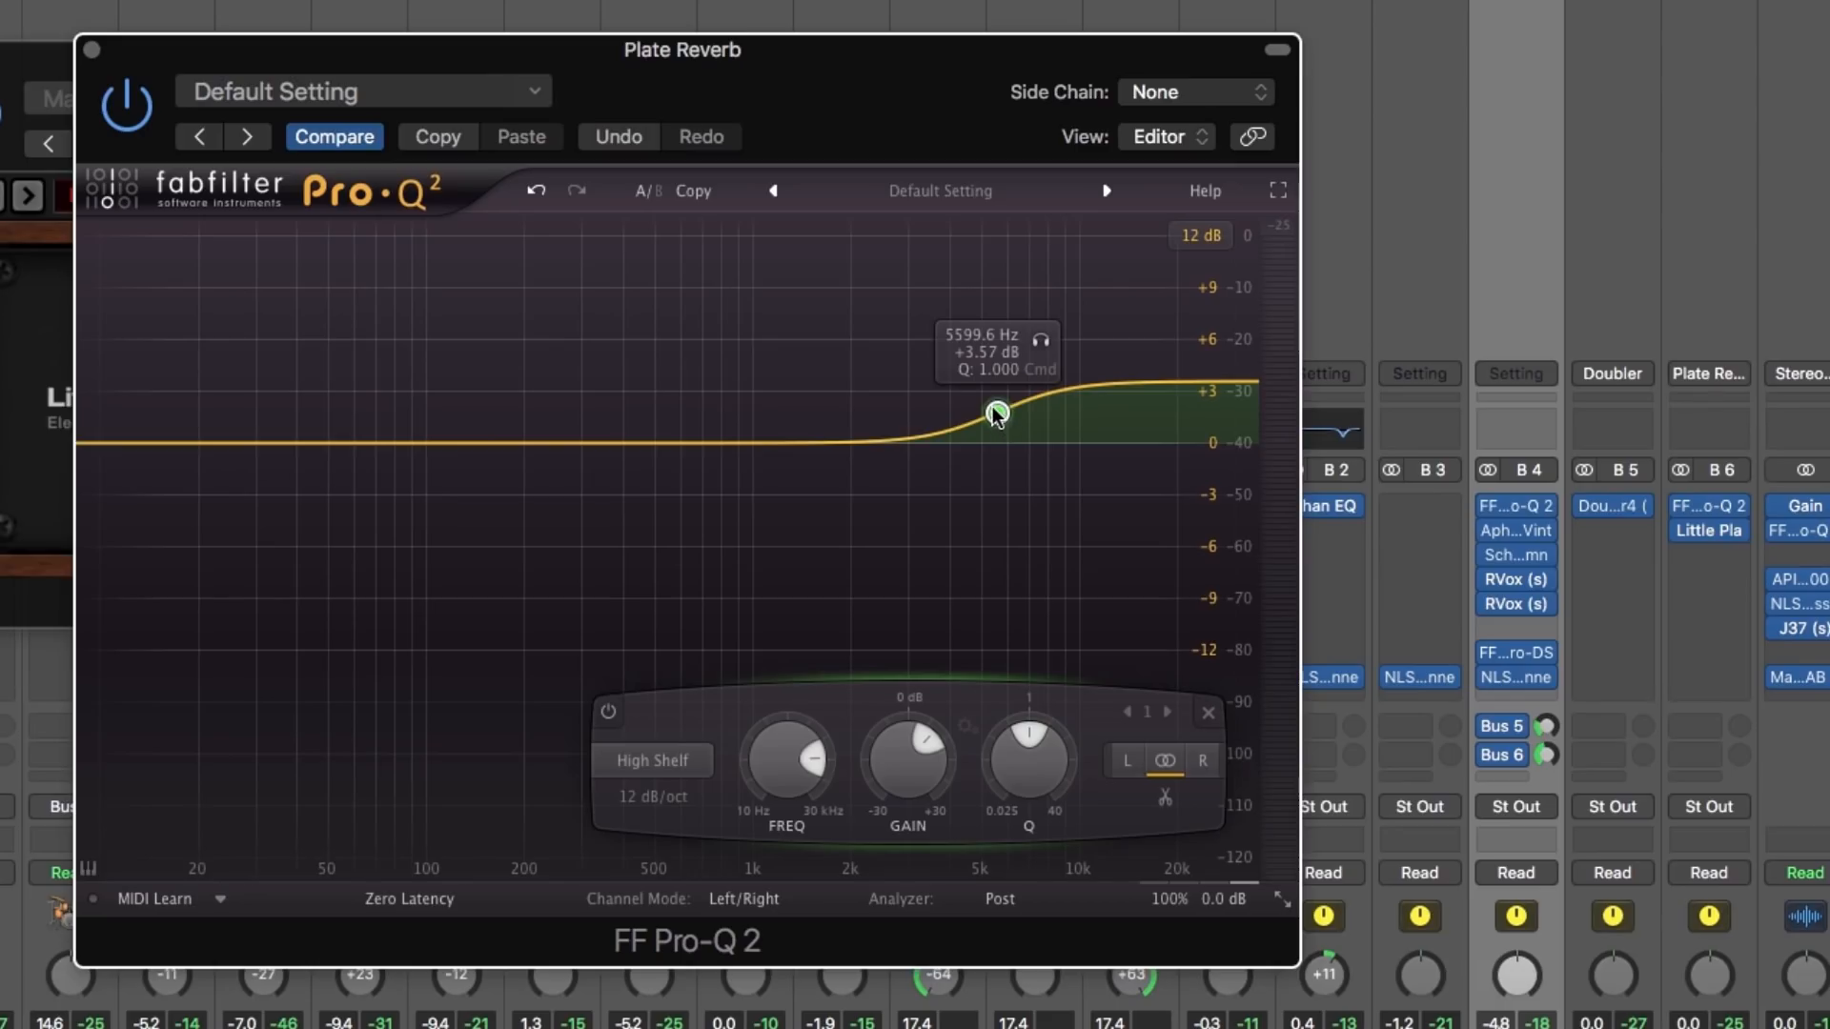
# Step: Audition the reverb's high shelf as a deep cut and a strong boost, return its gain to about 0 dB and close the EQ
pyautogui.moveTo(997, 413); pyautogui.dragTo(957, 404)
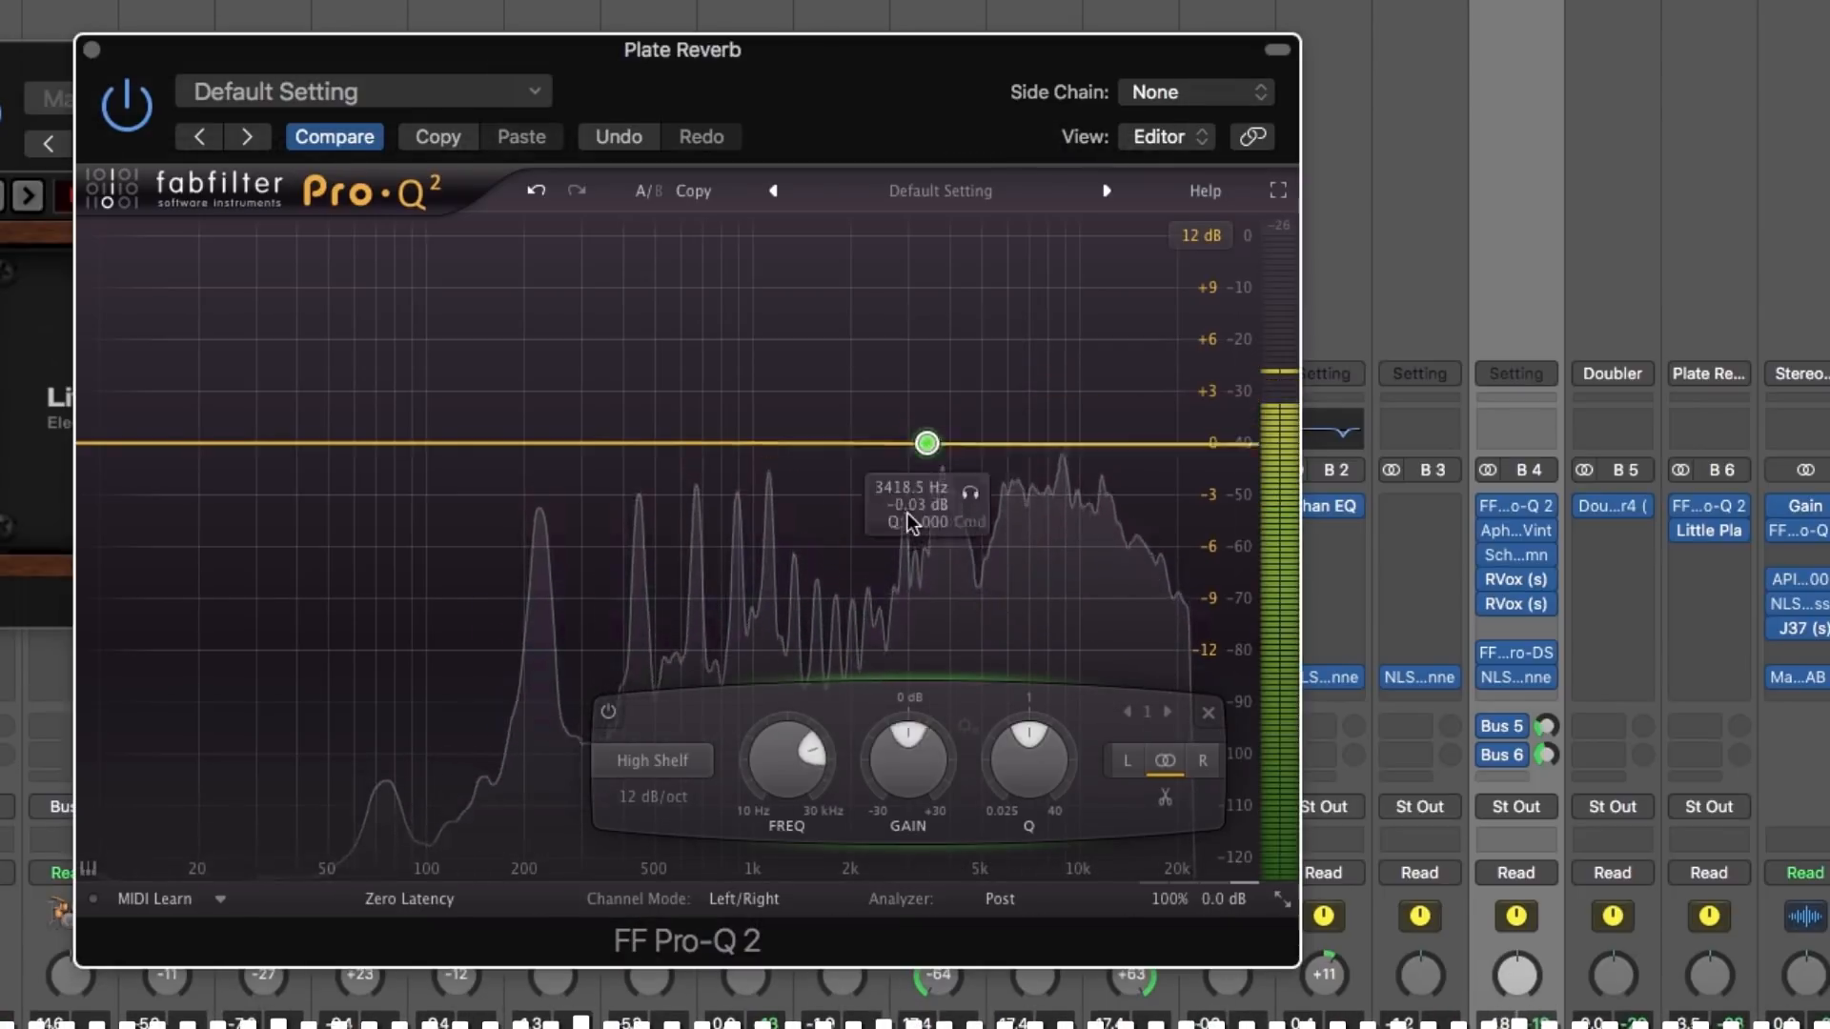
pyautogui.moveTo(907, 513); pyautogui.dragTo(792, 665)
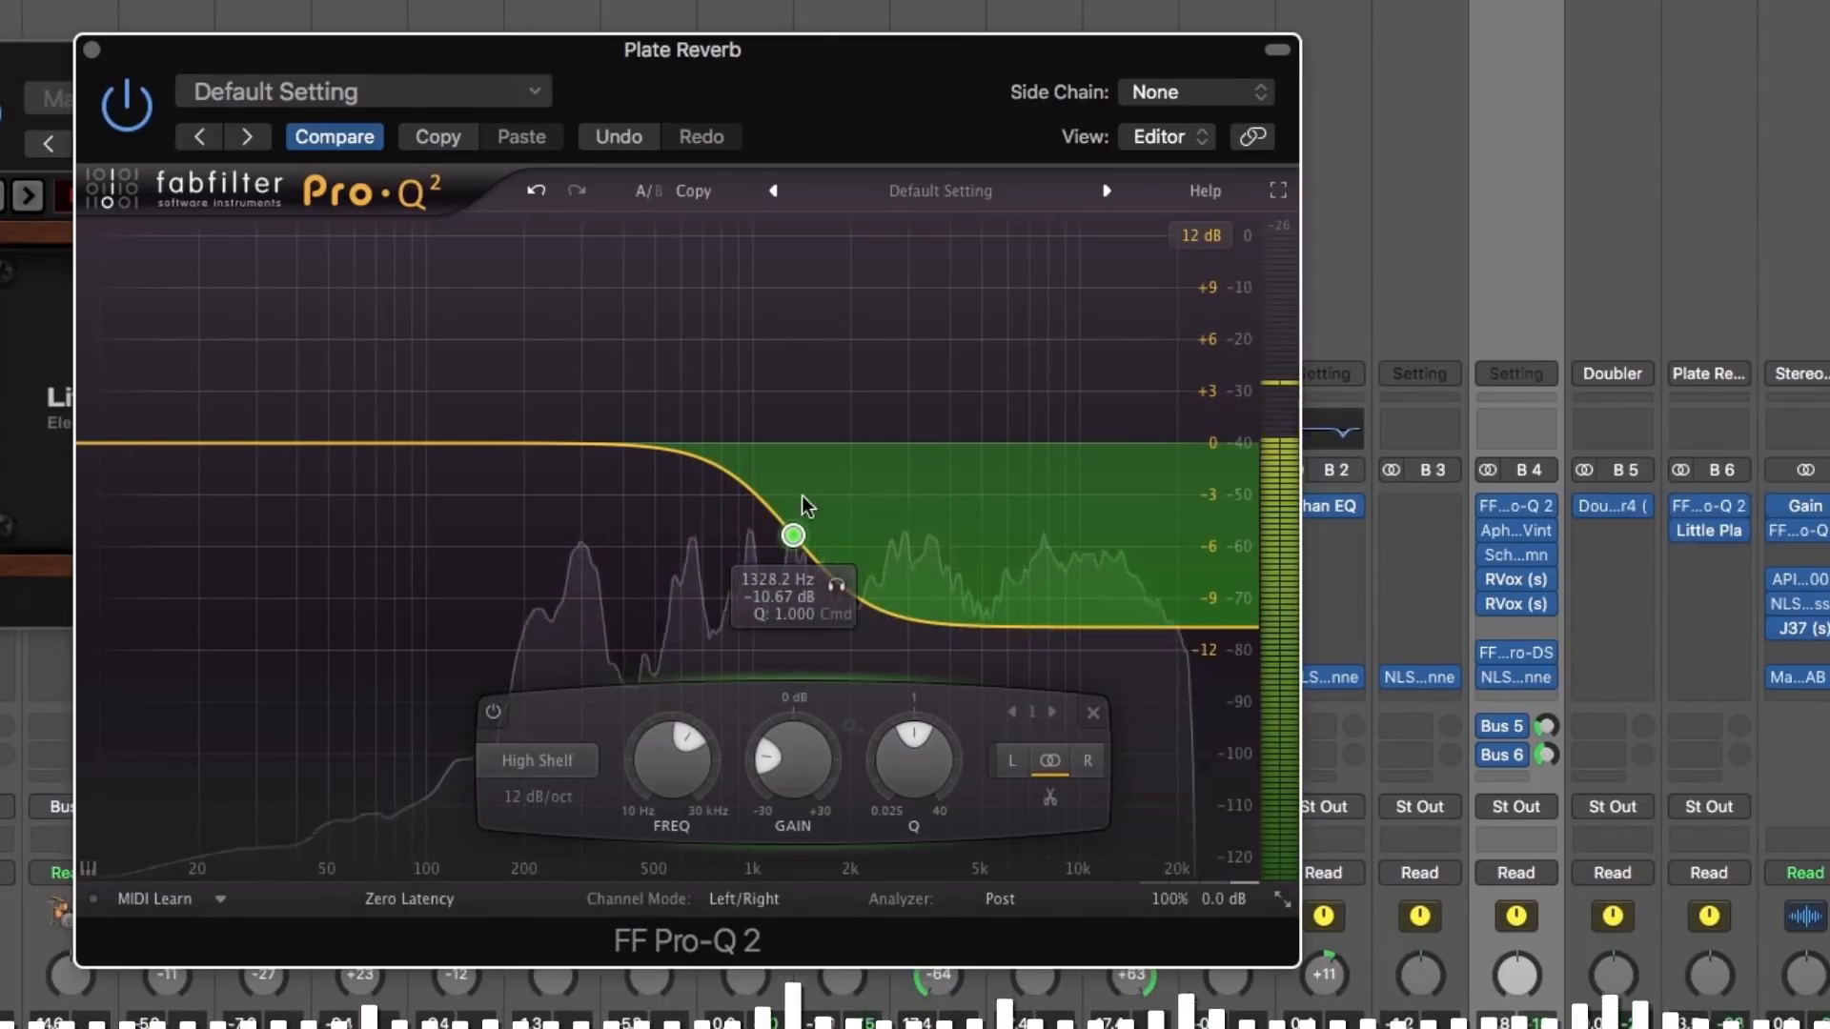
pyautogui.moveTo(802, 495); pyautogui.dragTo(799, 181)
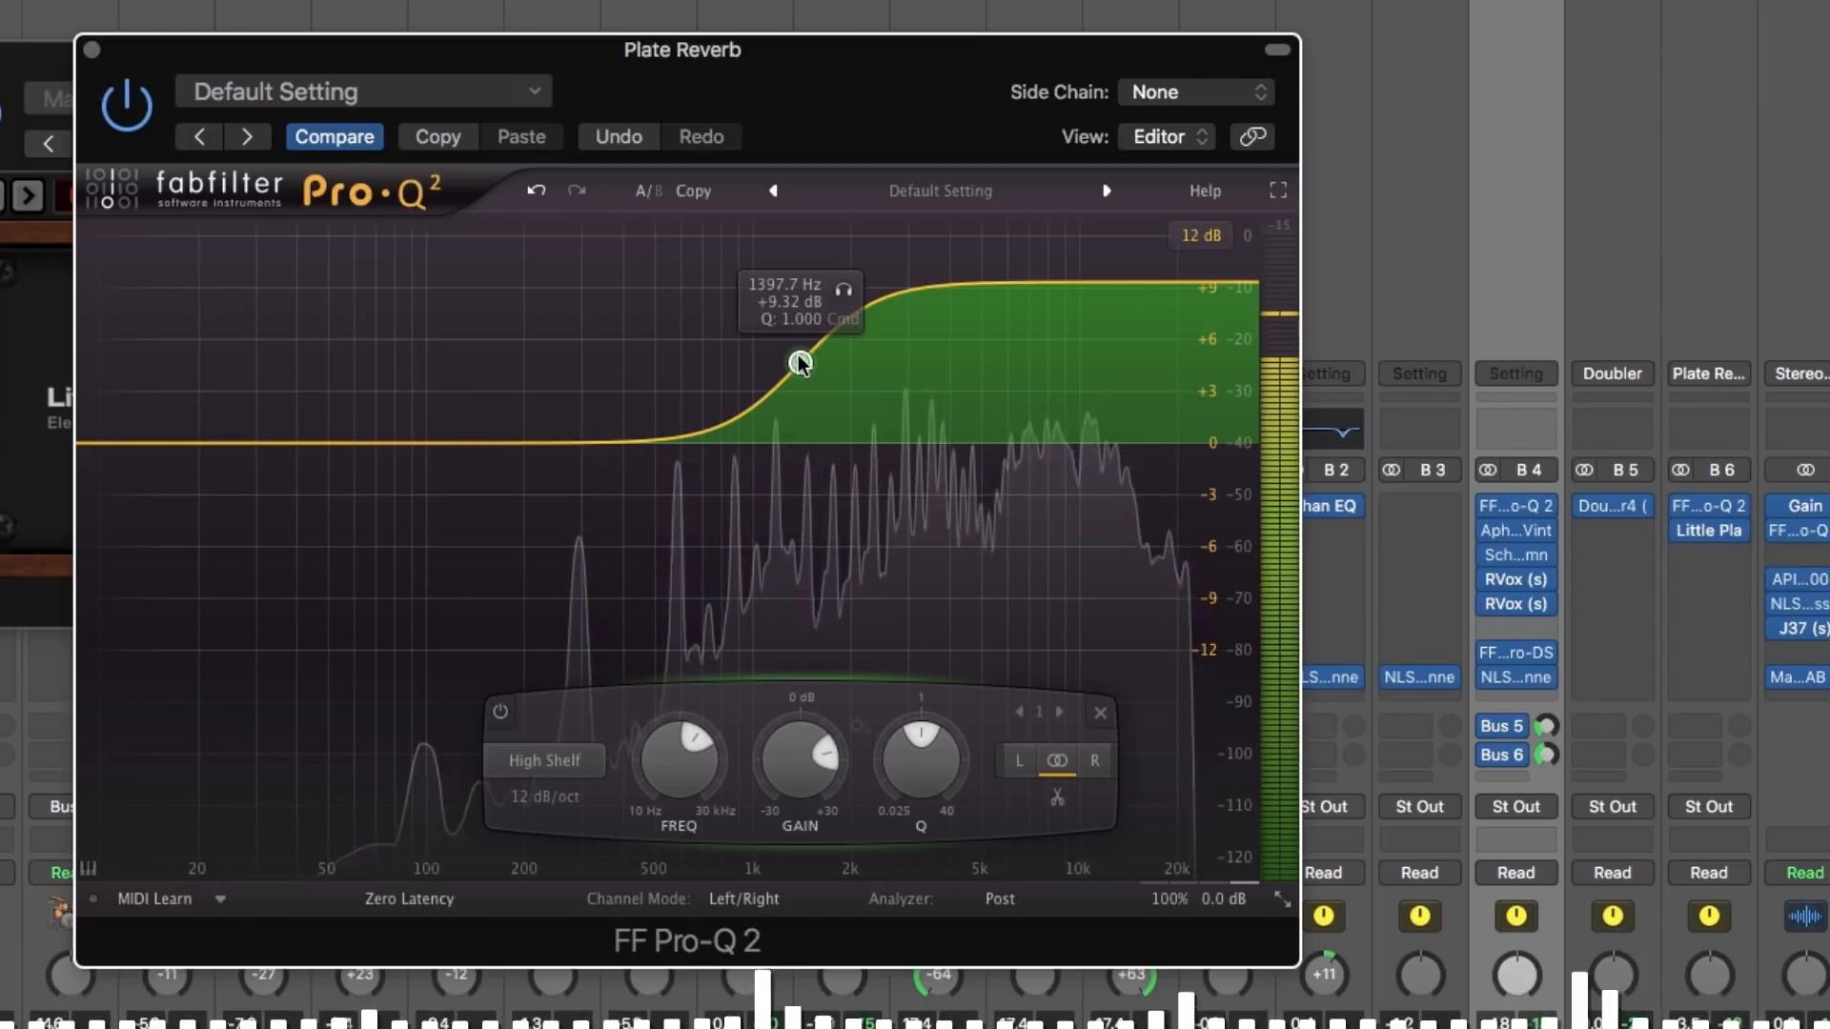
pyautogui.moveTo(800, 364); pyautogui.dragTo(955, 523)
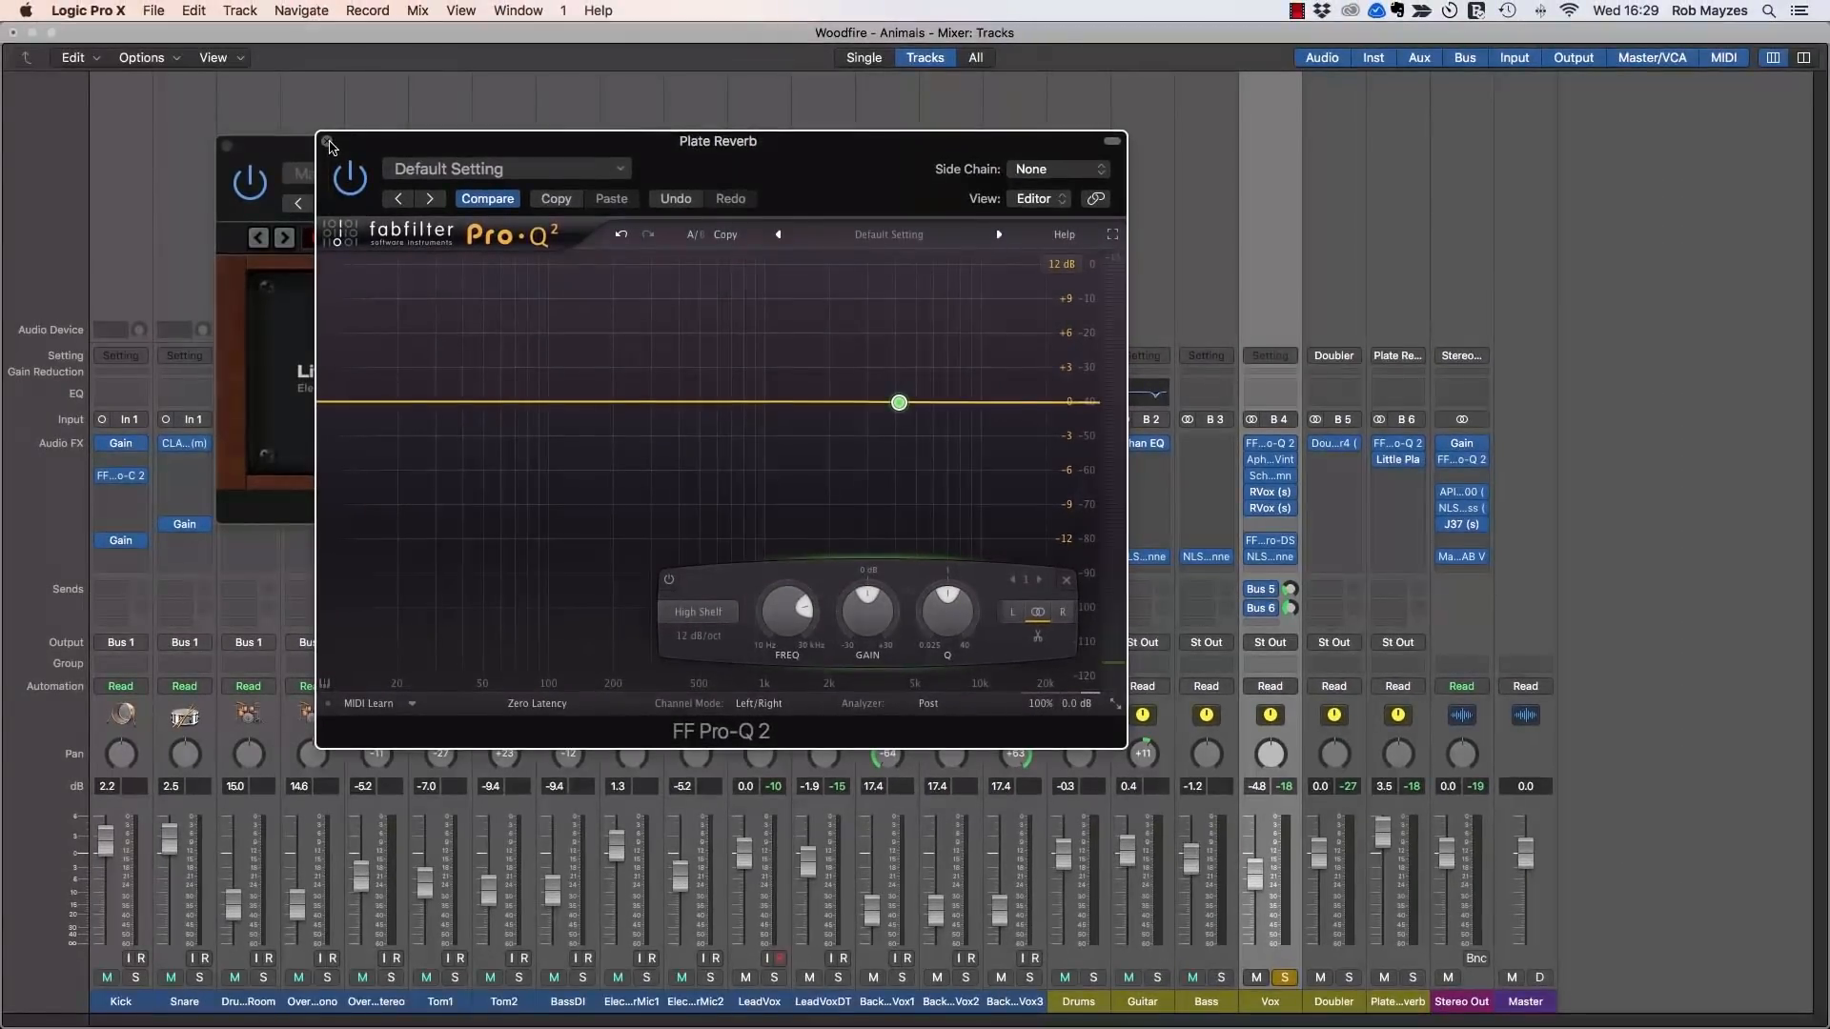
pyautogui.click(327, 142)
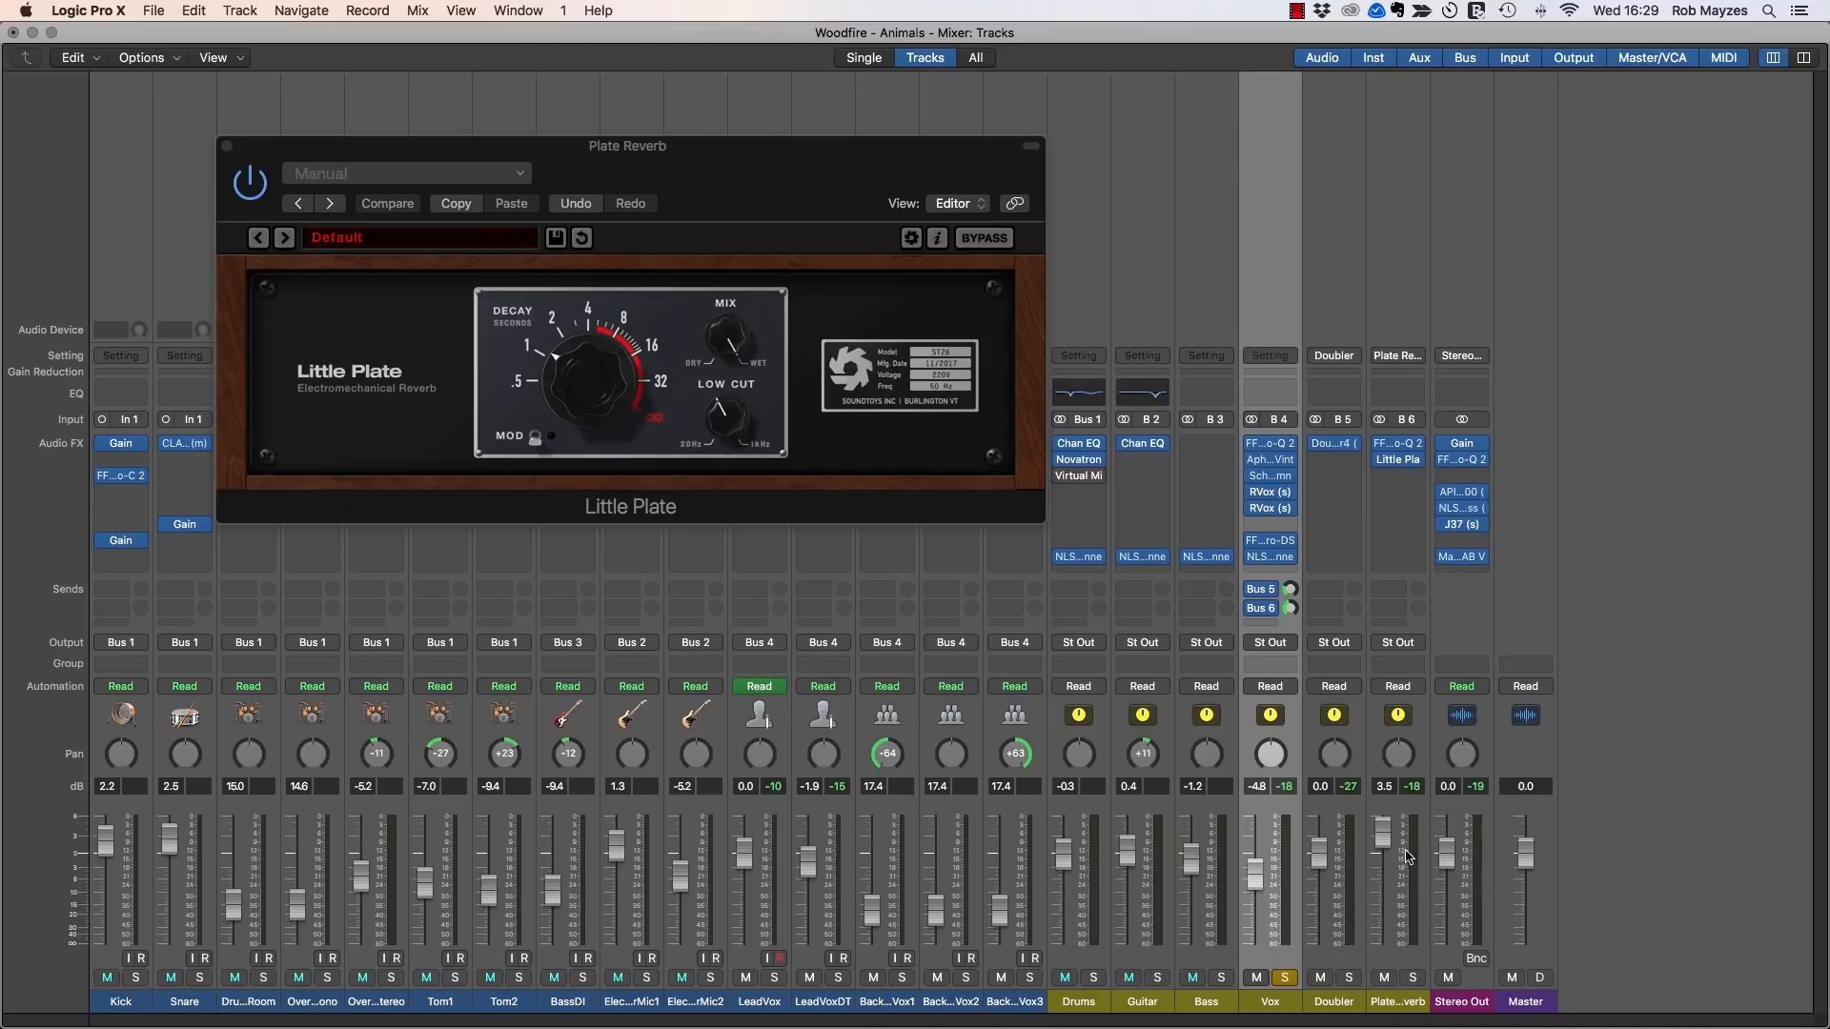
# Step: Lower the Plate Reverb fader to -75.0 dB and un-solo the Vox channel, closing Little Plate
pyautogui.moveTo(1384, 837); pyautogui.dragTo(1384, 940)
pyautogui.click(1279, 982)
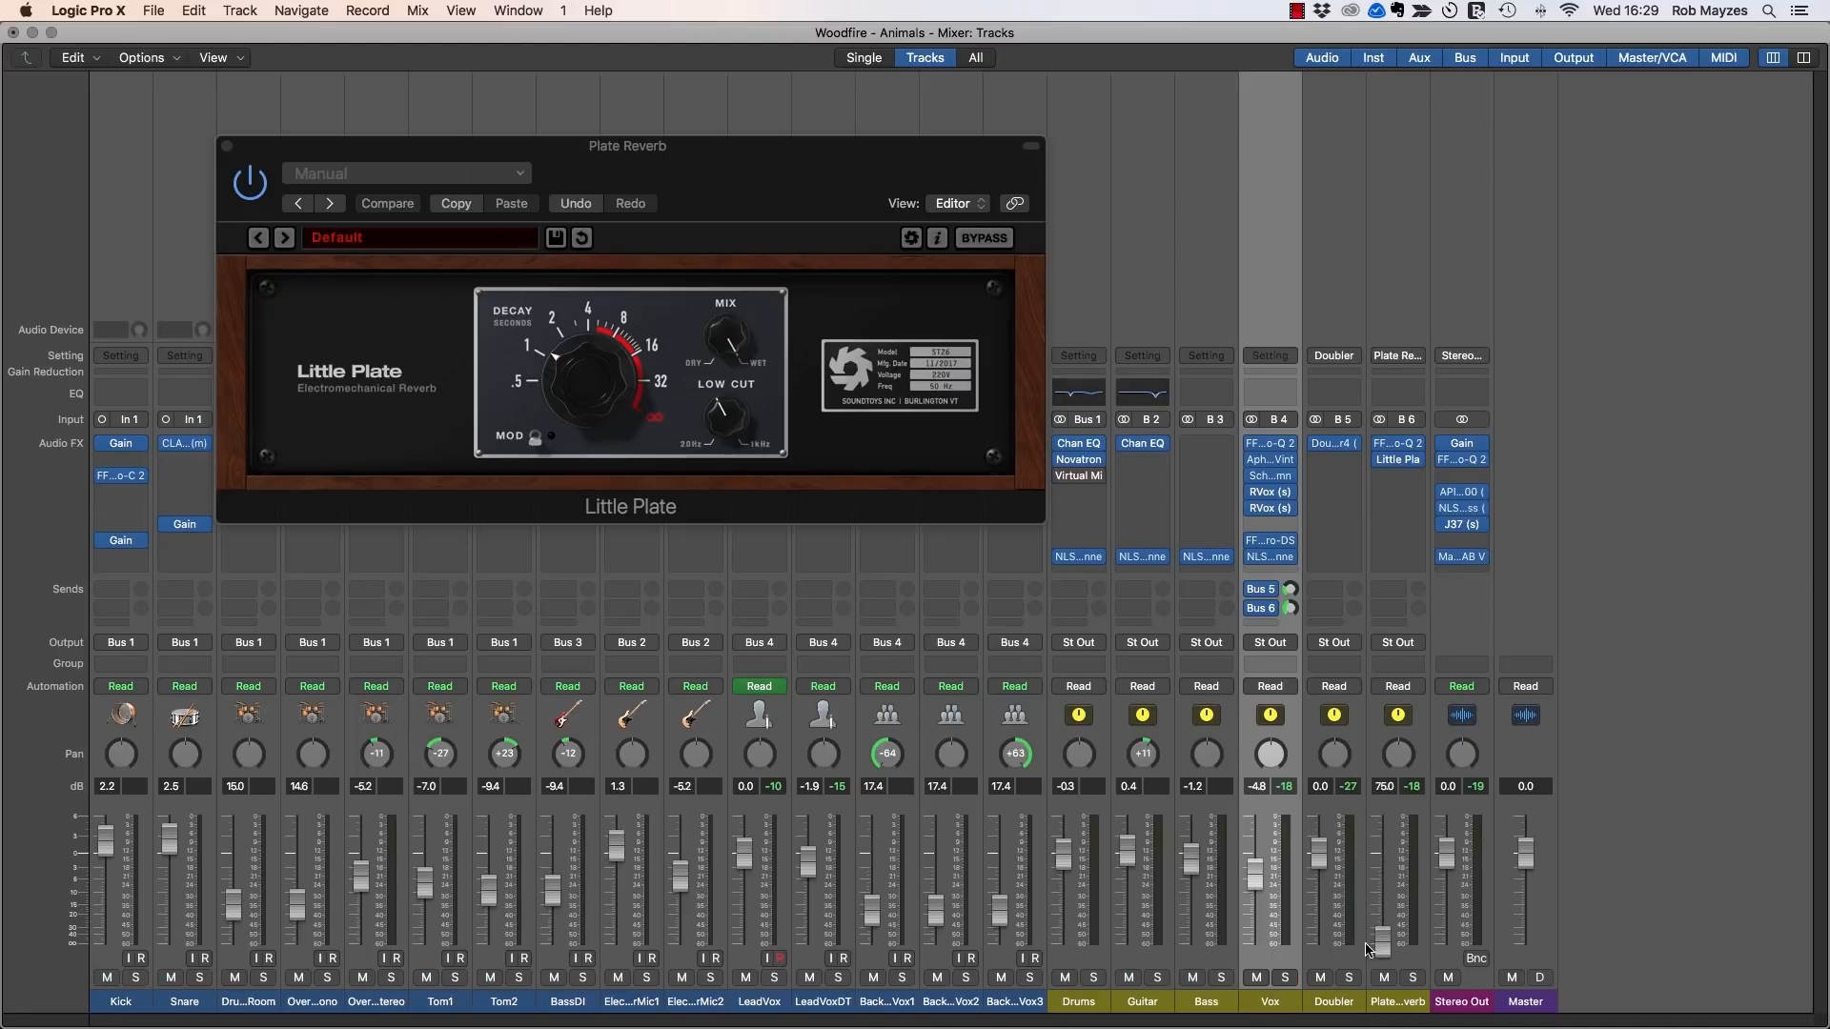
pyautogui.click(226, 146)
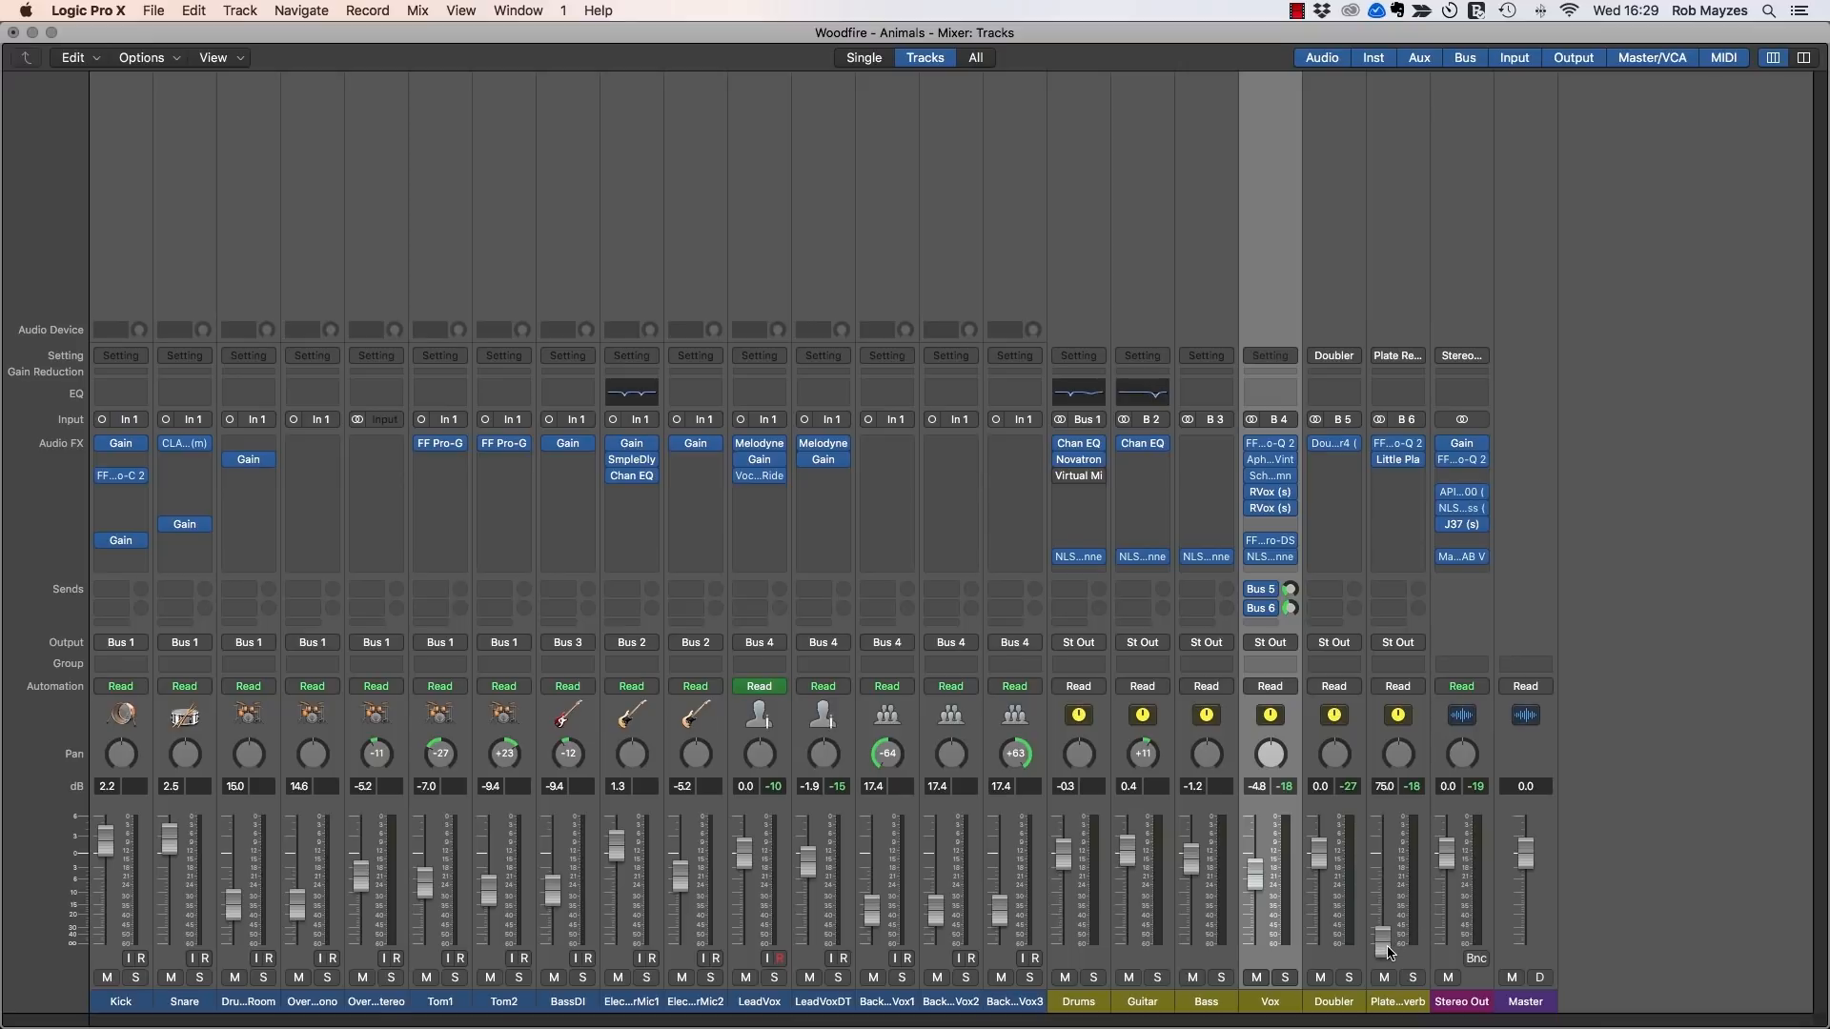
# Step: Set the Plate Reverb fader to -3.5 dB during playback, comparing the mix with the reverb muted and unmuted
pyautogui.press('space')
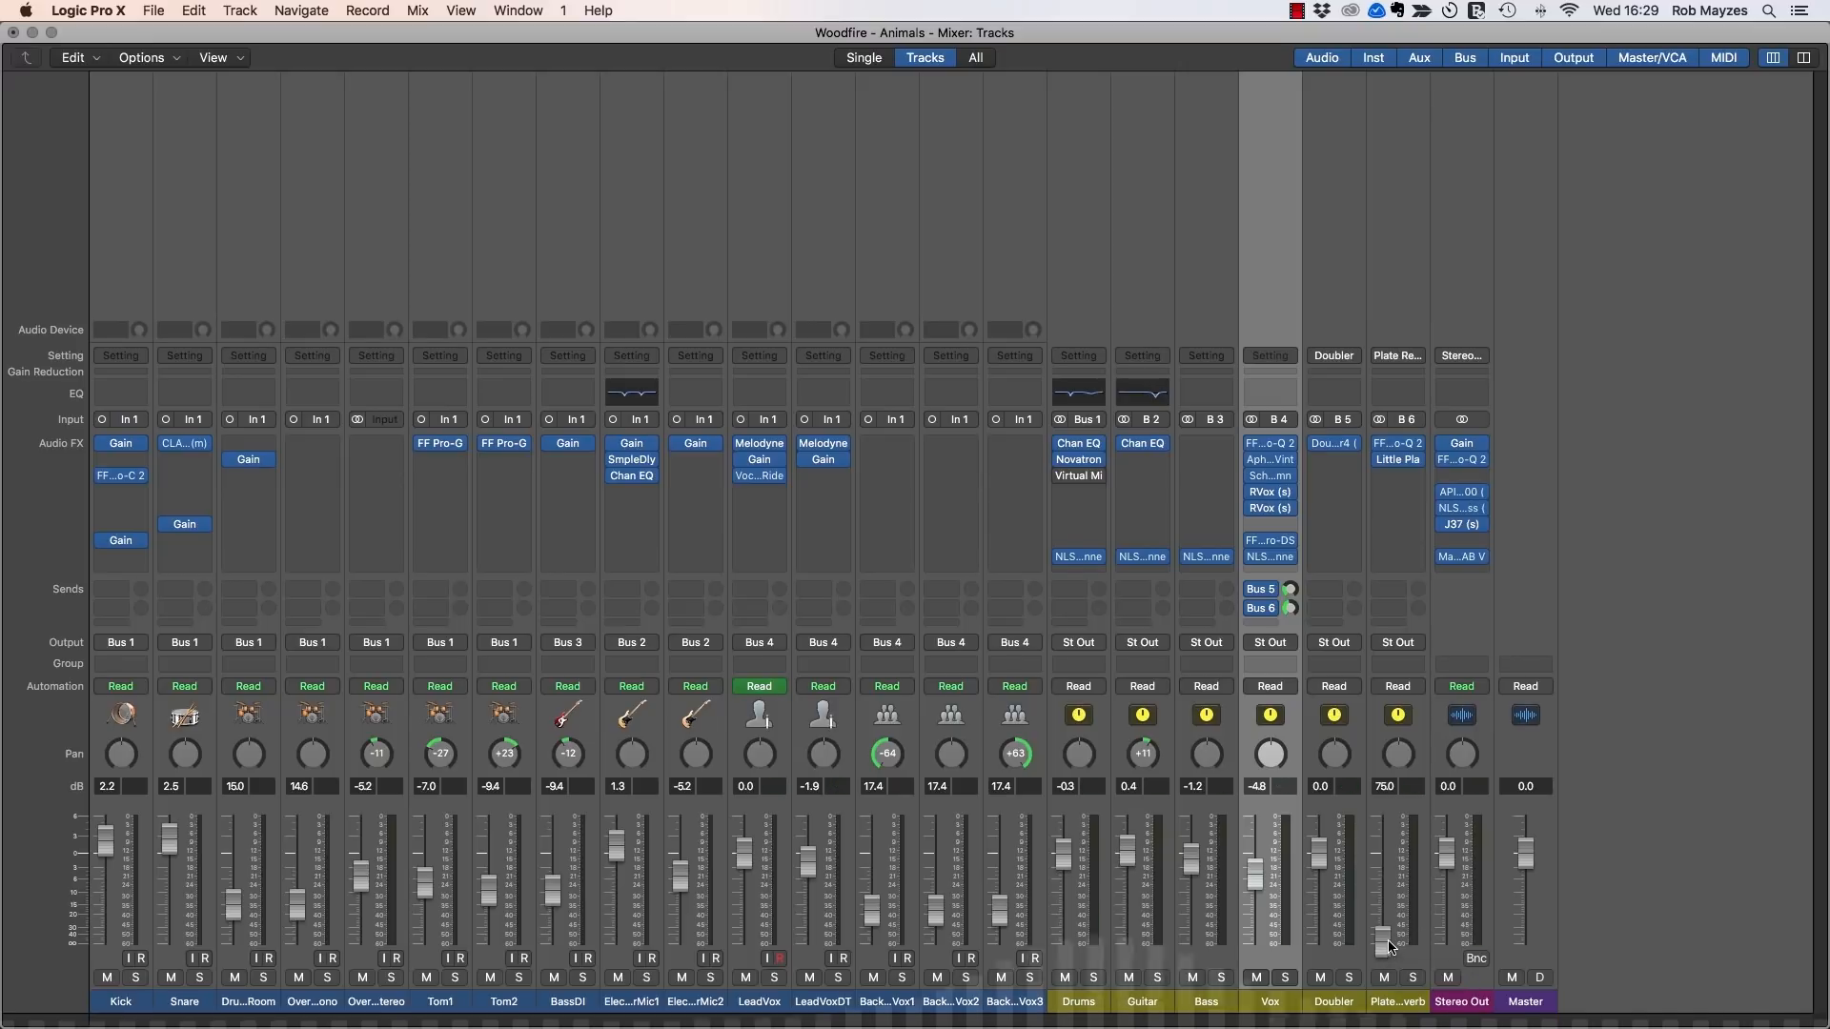
pyautogui.moveTo(1389, 951); pyautogui.dragTo(1384, 863)
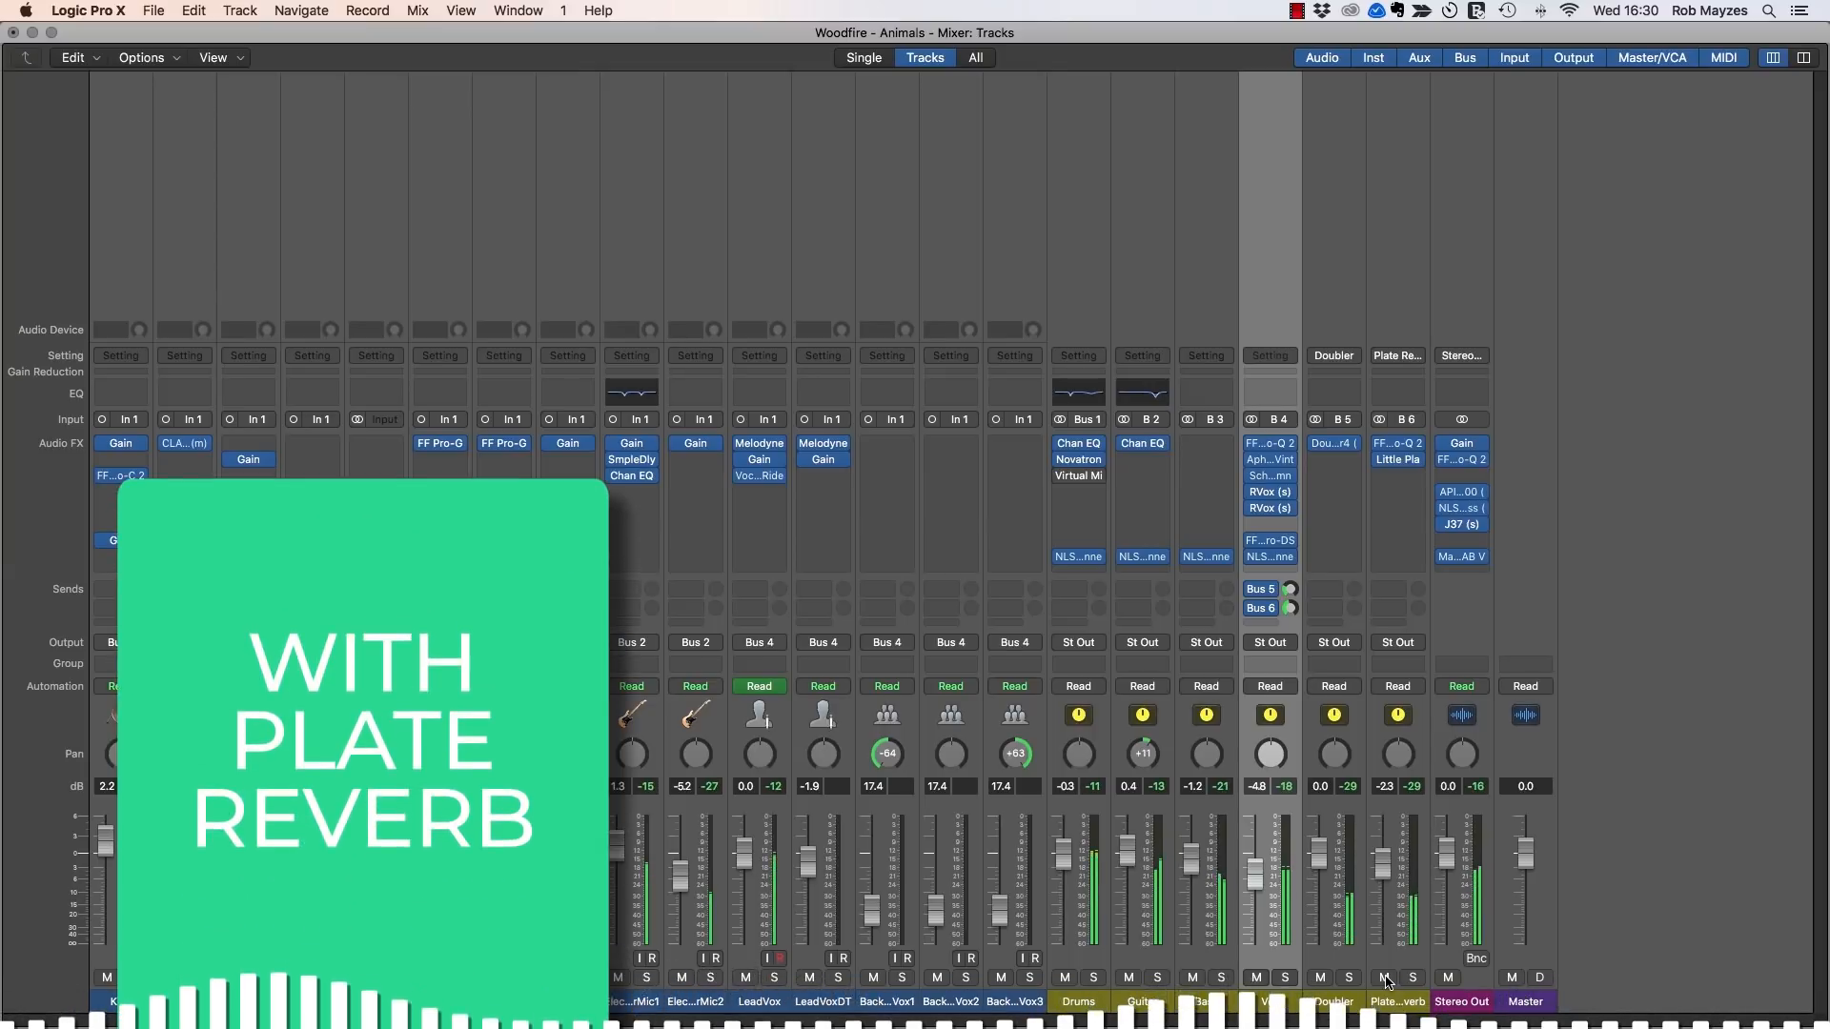
pyautogui.click(1386, 979)
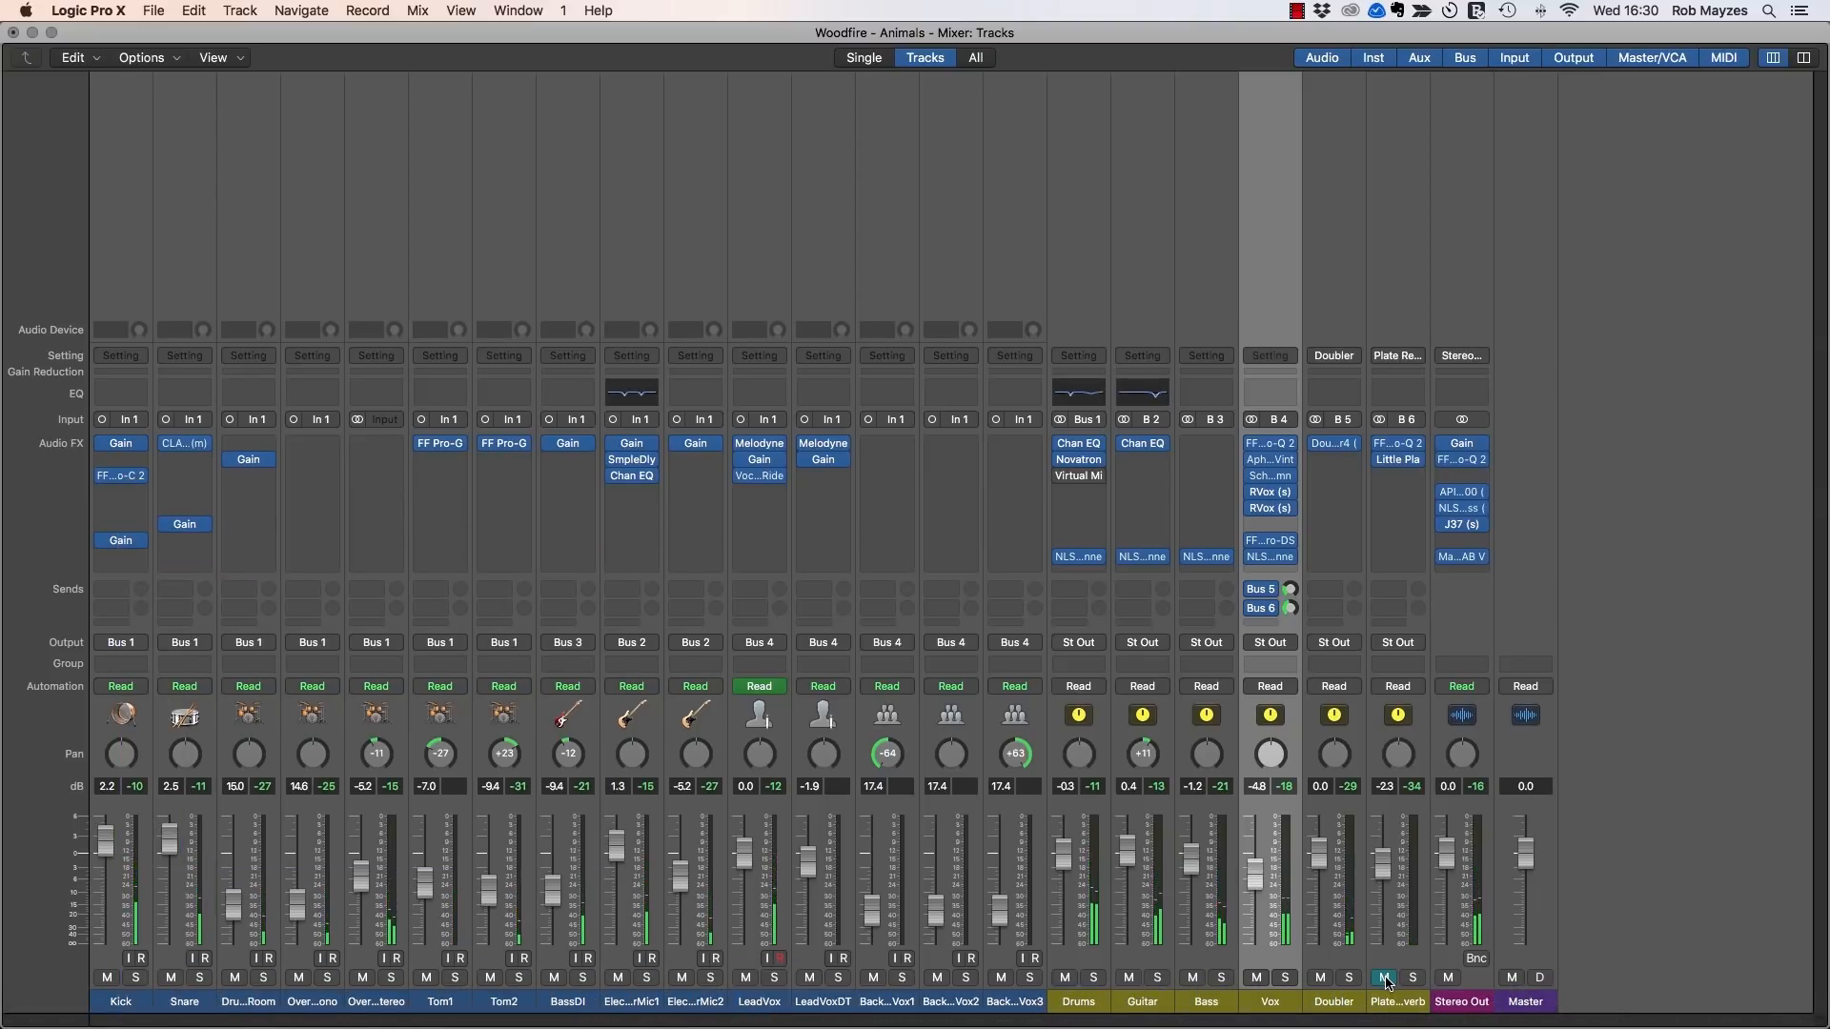
pyautogui.click(1386, 979)
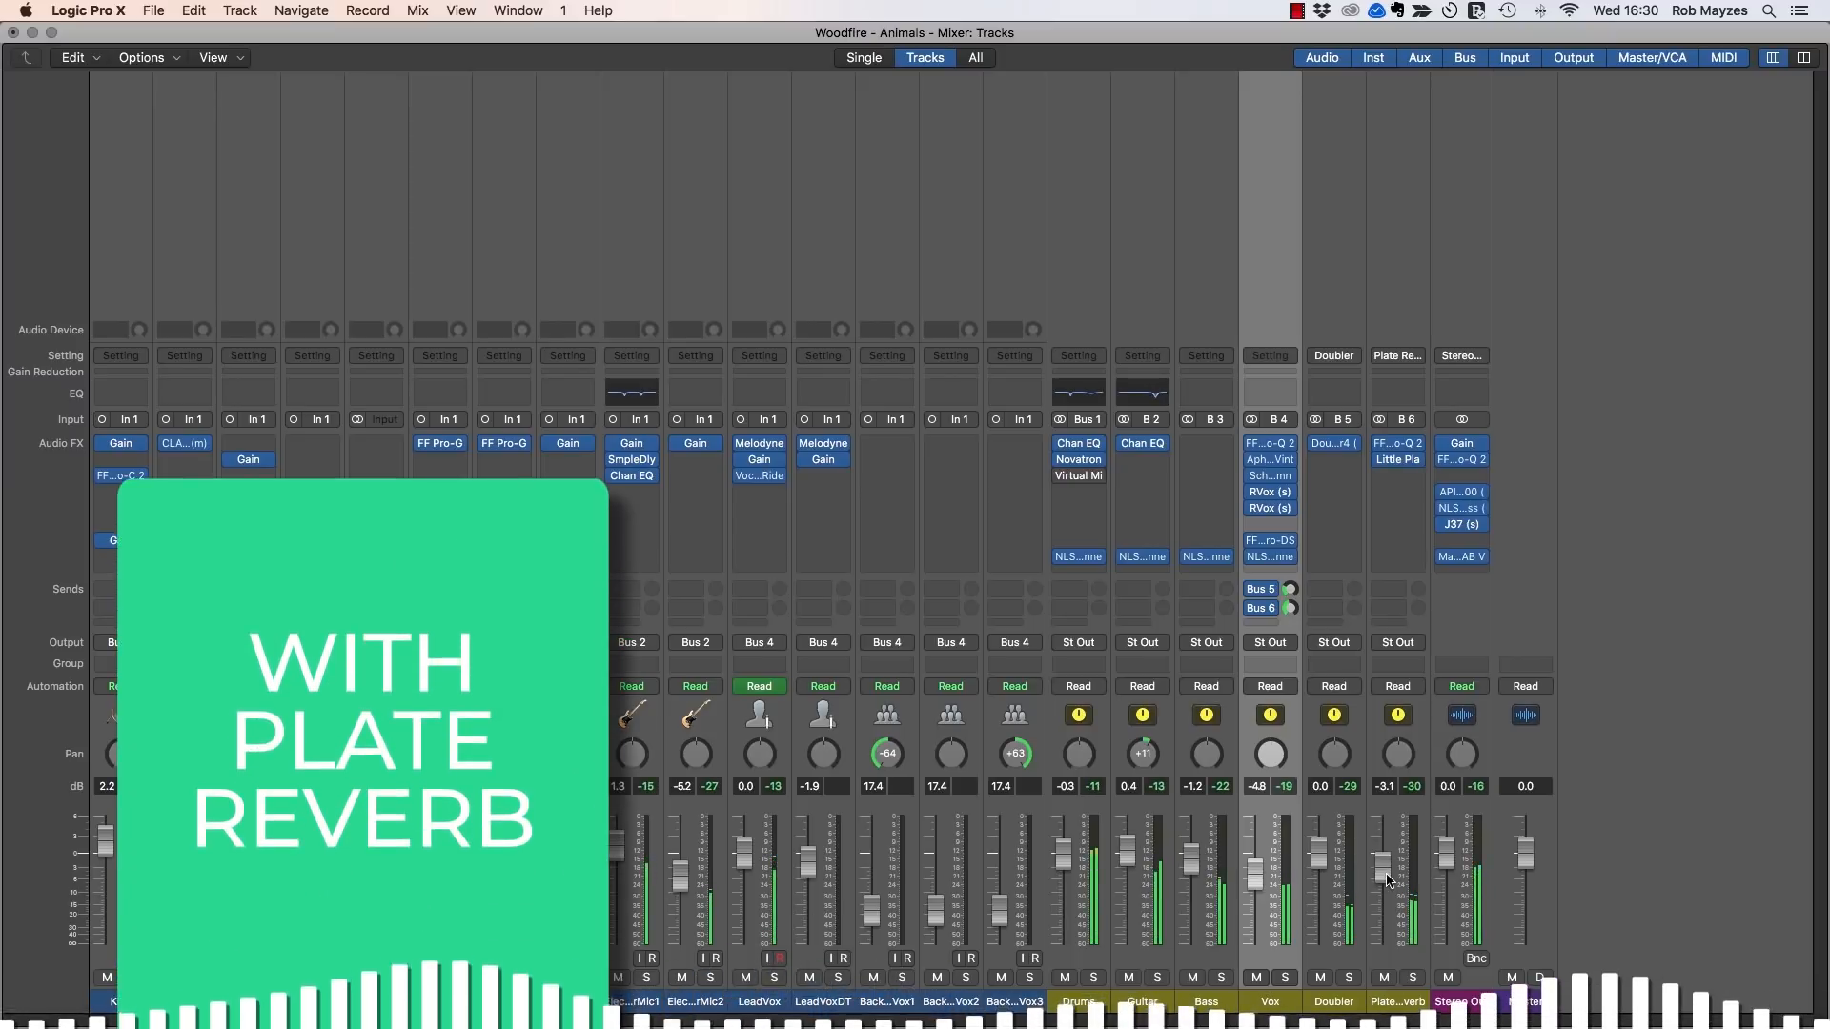
pyautogui.moveTo(1380, 869); pyautogui.dragTo(1382, 884)
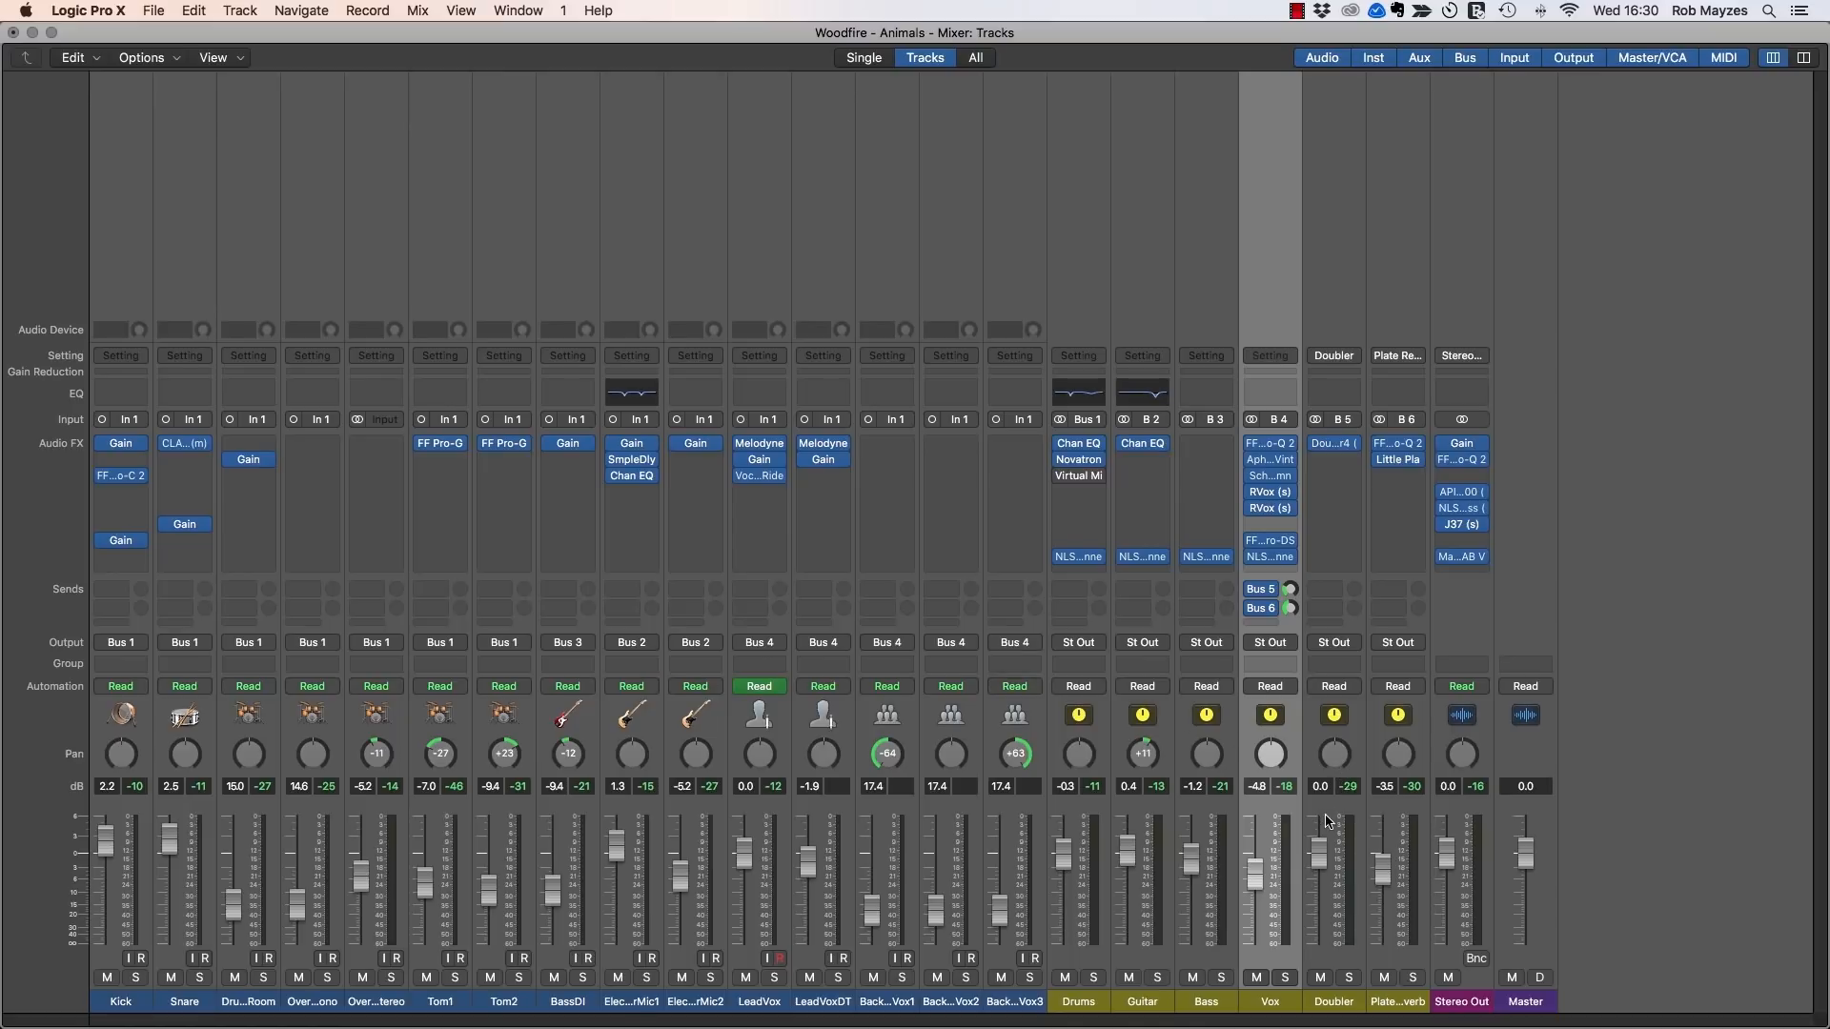
# Step: Add a Bus 7 send to the Vox channel and name its new aux channel Stereo Delay
pyautogui.click(1264, 625)
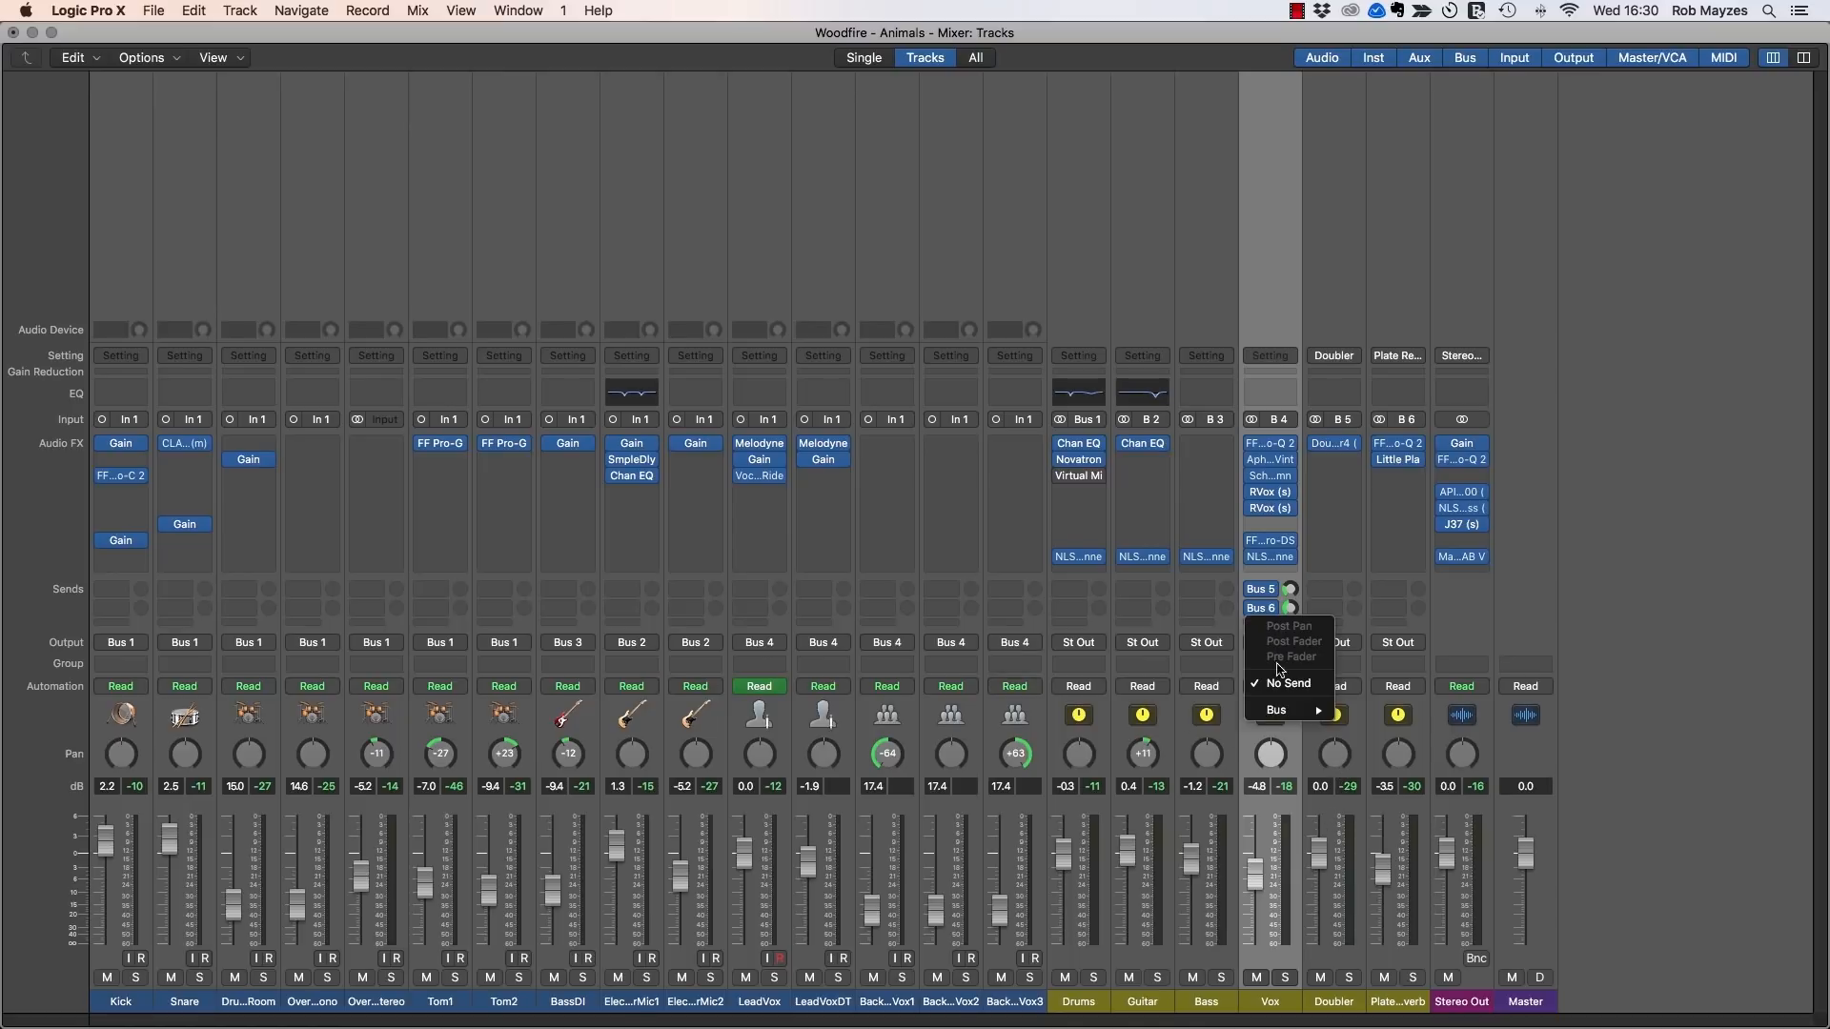
pyautogui.moveTo(1282, 709)
pyautogui.click(1401, 511)
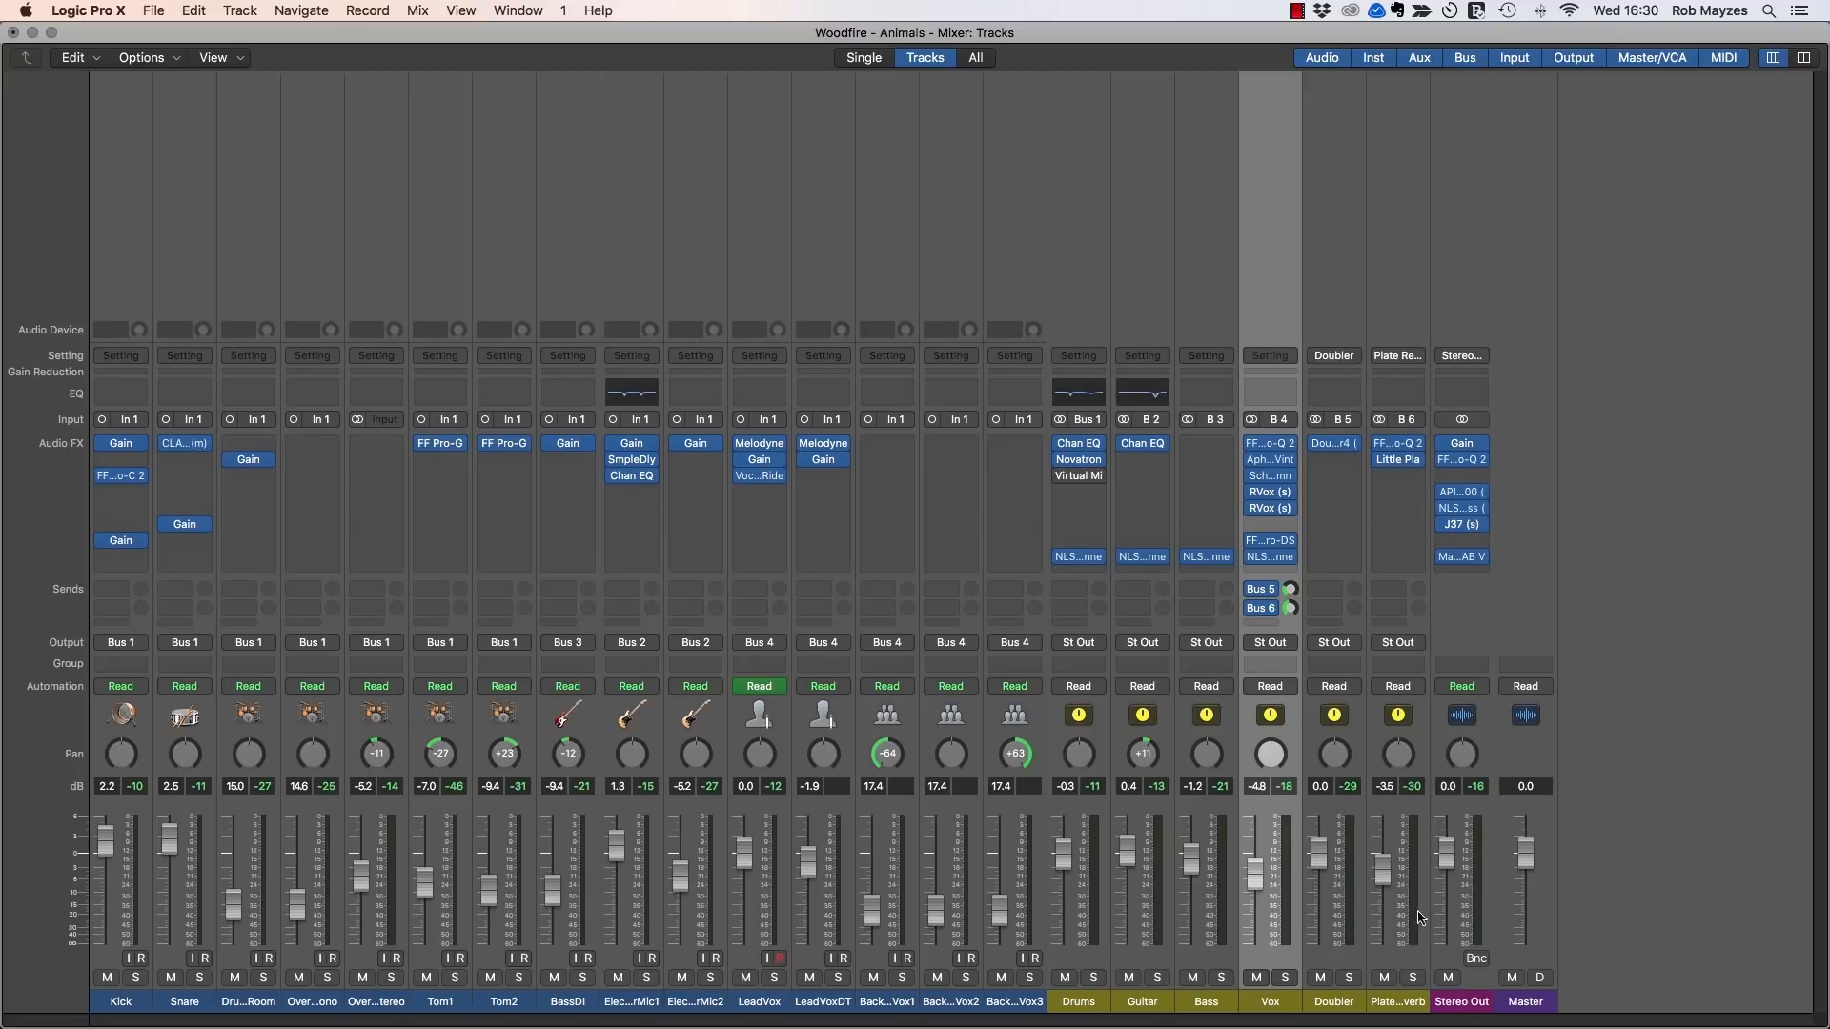
pyautogui.doubleClick(1476, 1003)
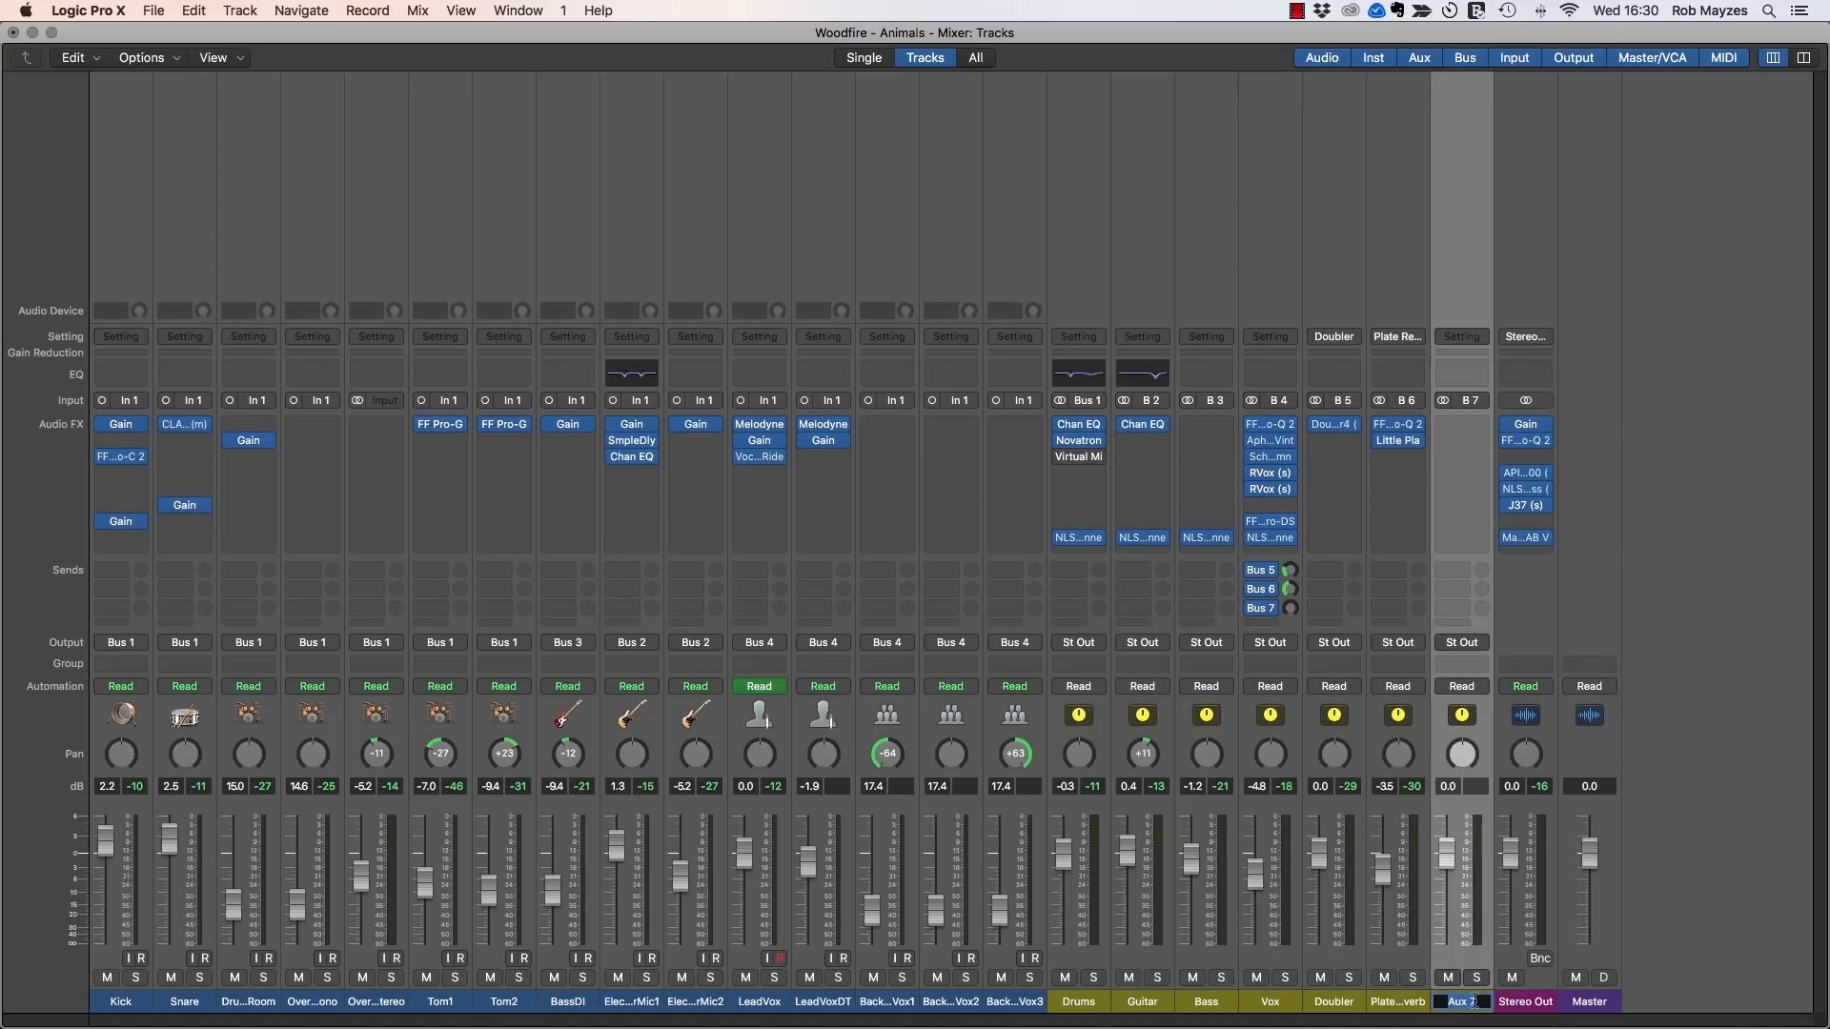
pyautogui.write('Stereo Delay')
pyautogui.press('Return')
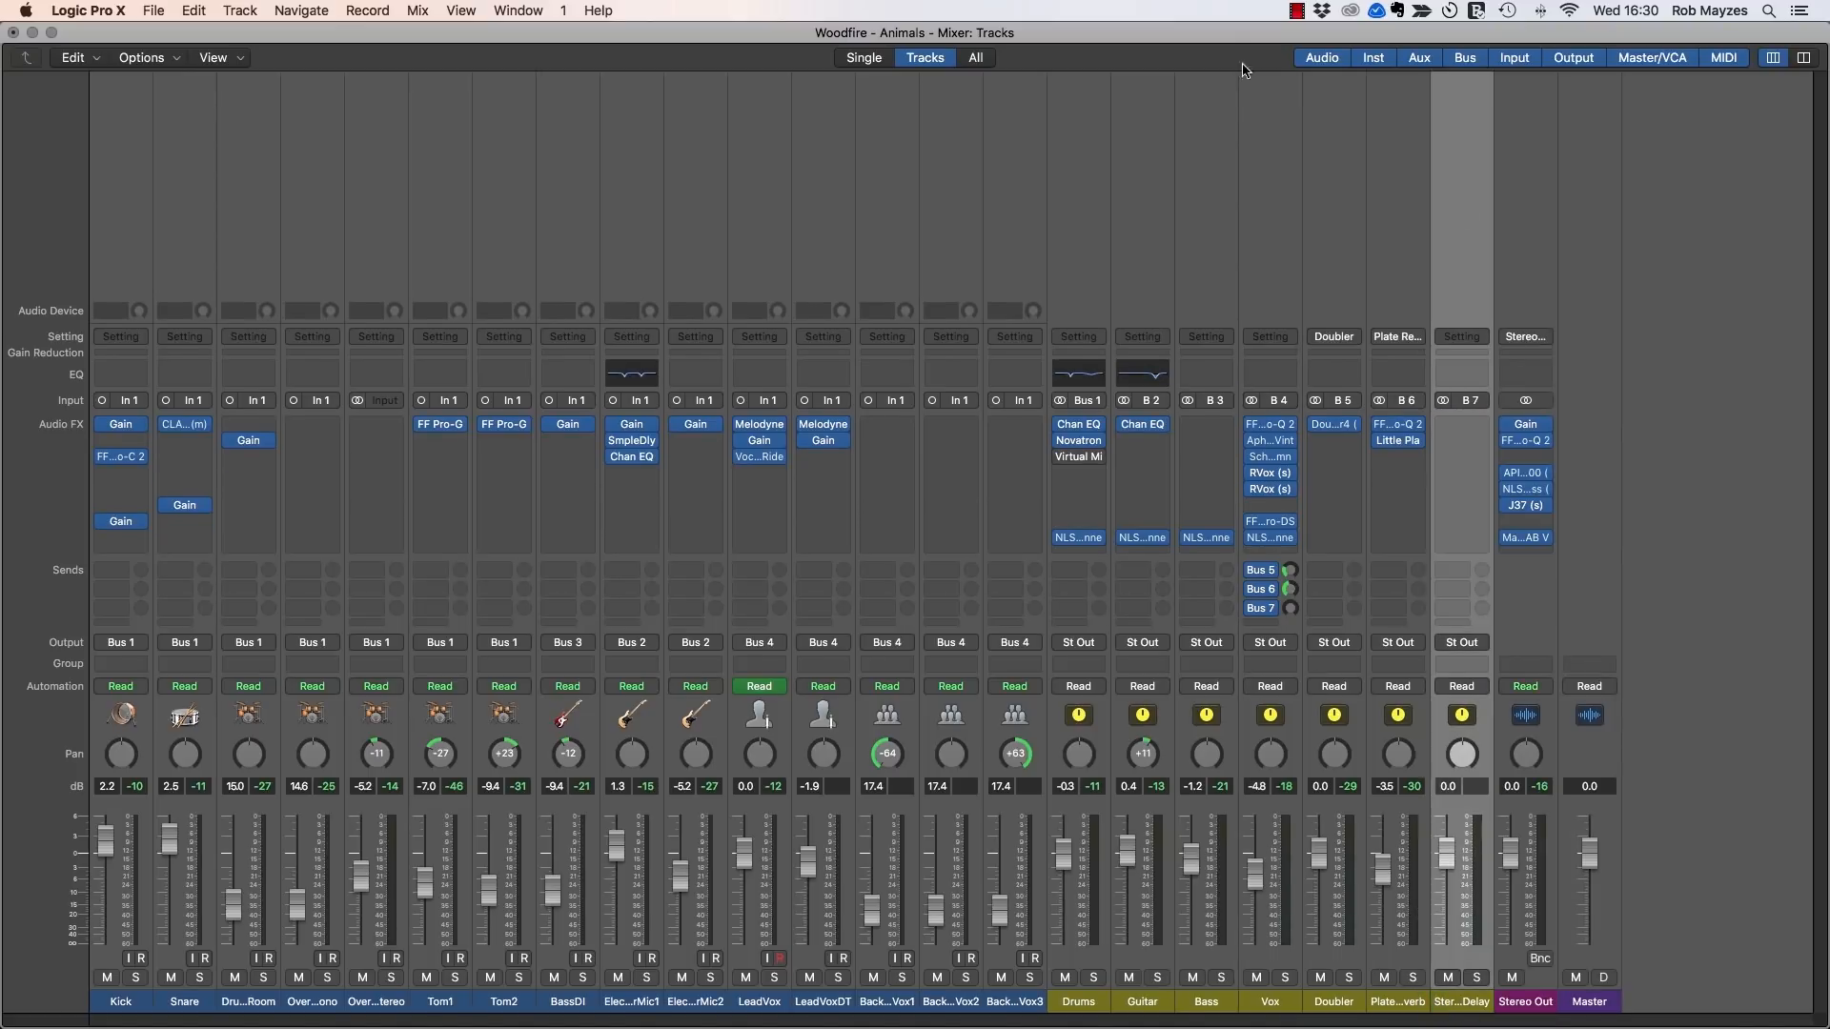
# Step: Insert the stereo version of the Stereo Delay plug-in on the new Stereo Delay aux
pyautogui.click(1480, 426)
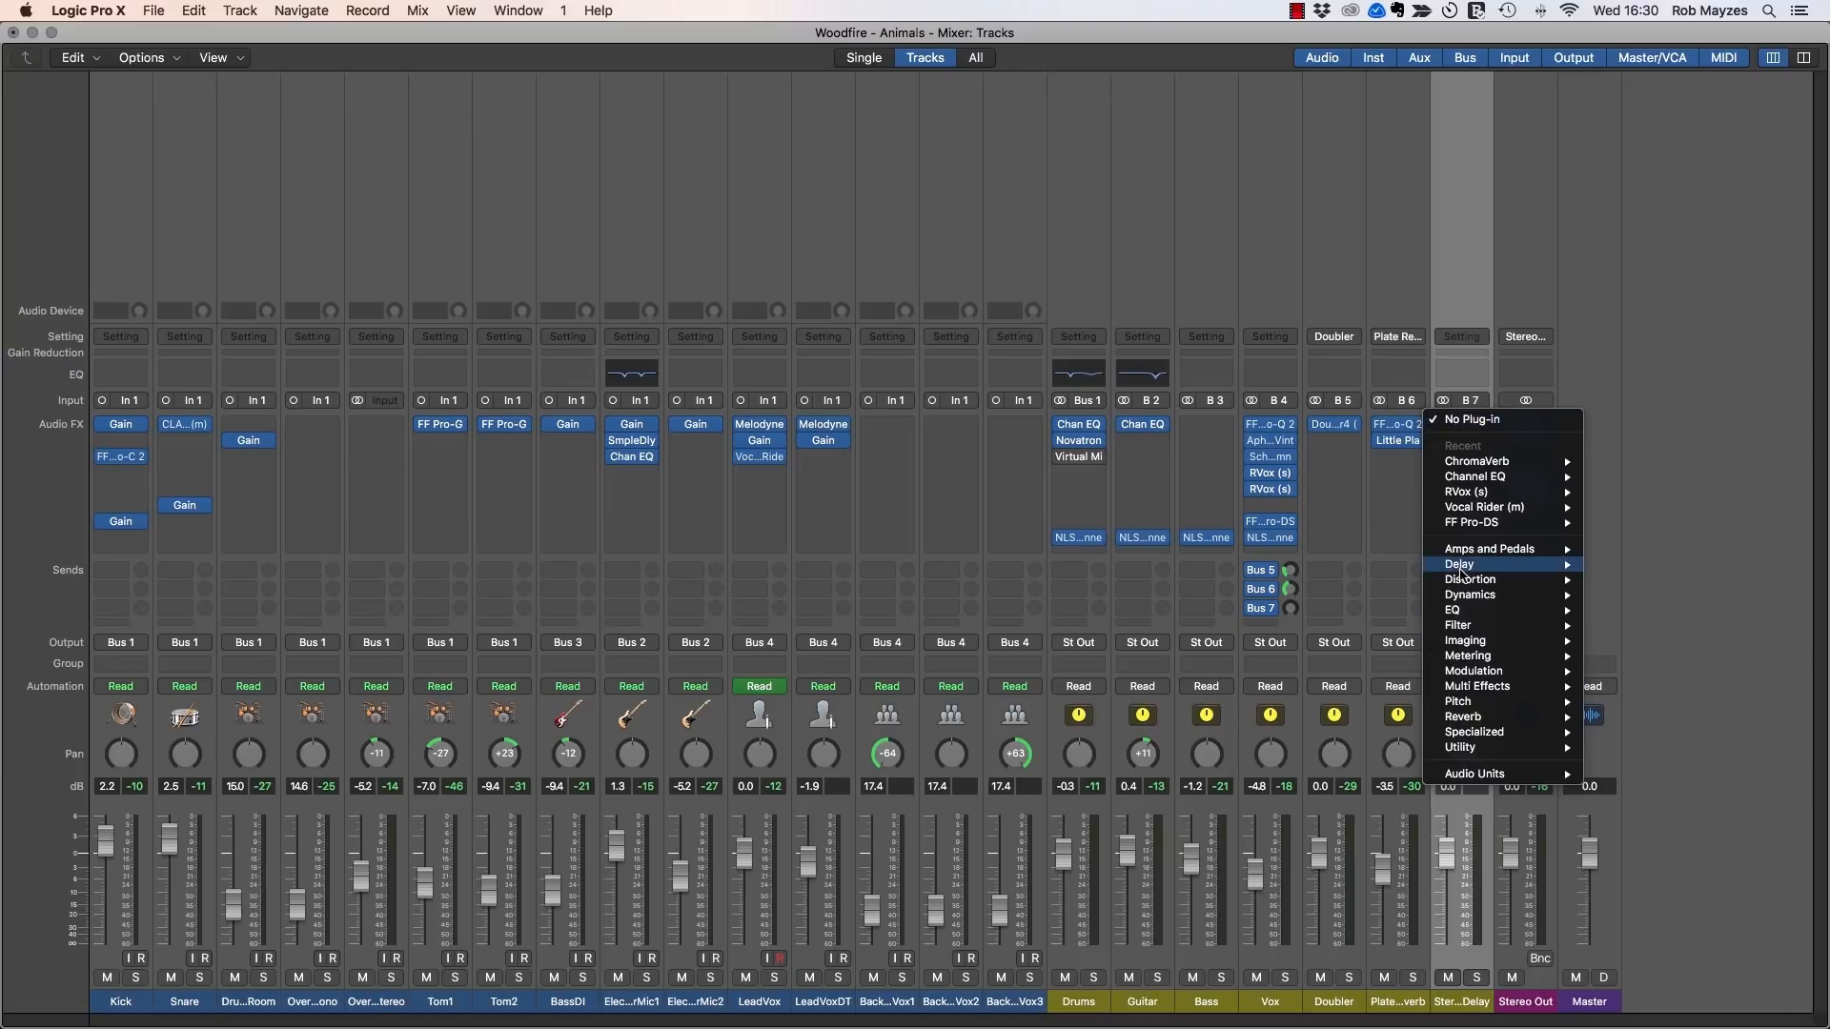
pyautogui.moveTo(1464, 572)
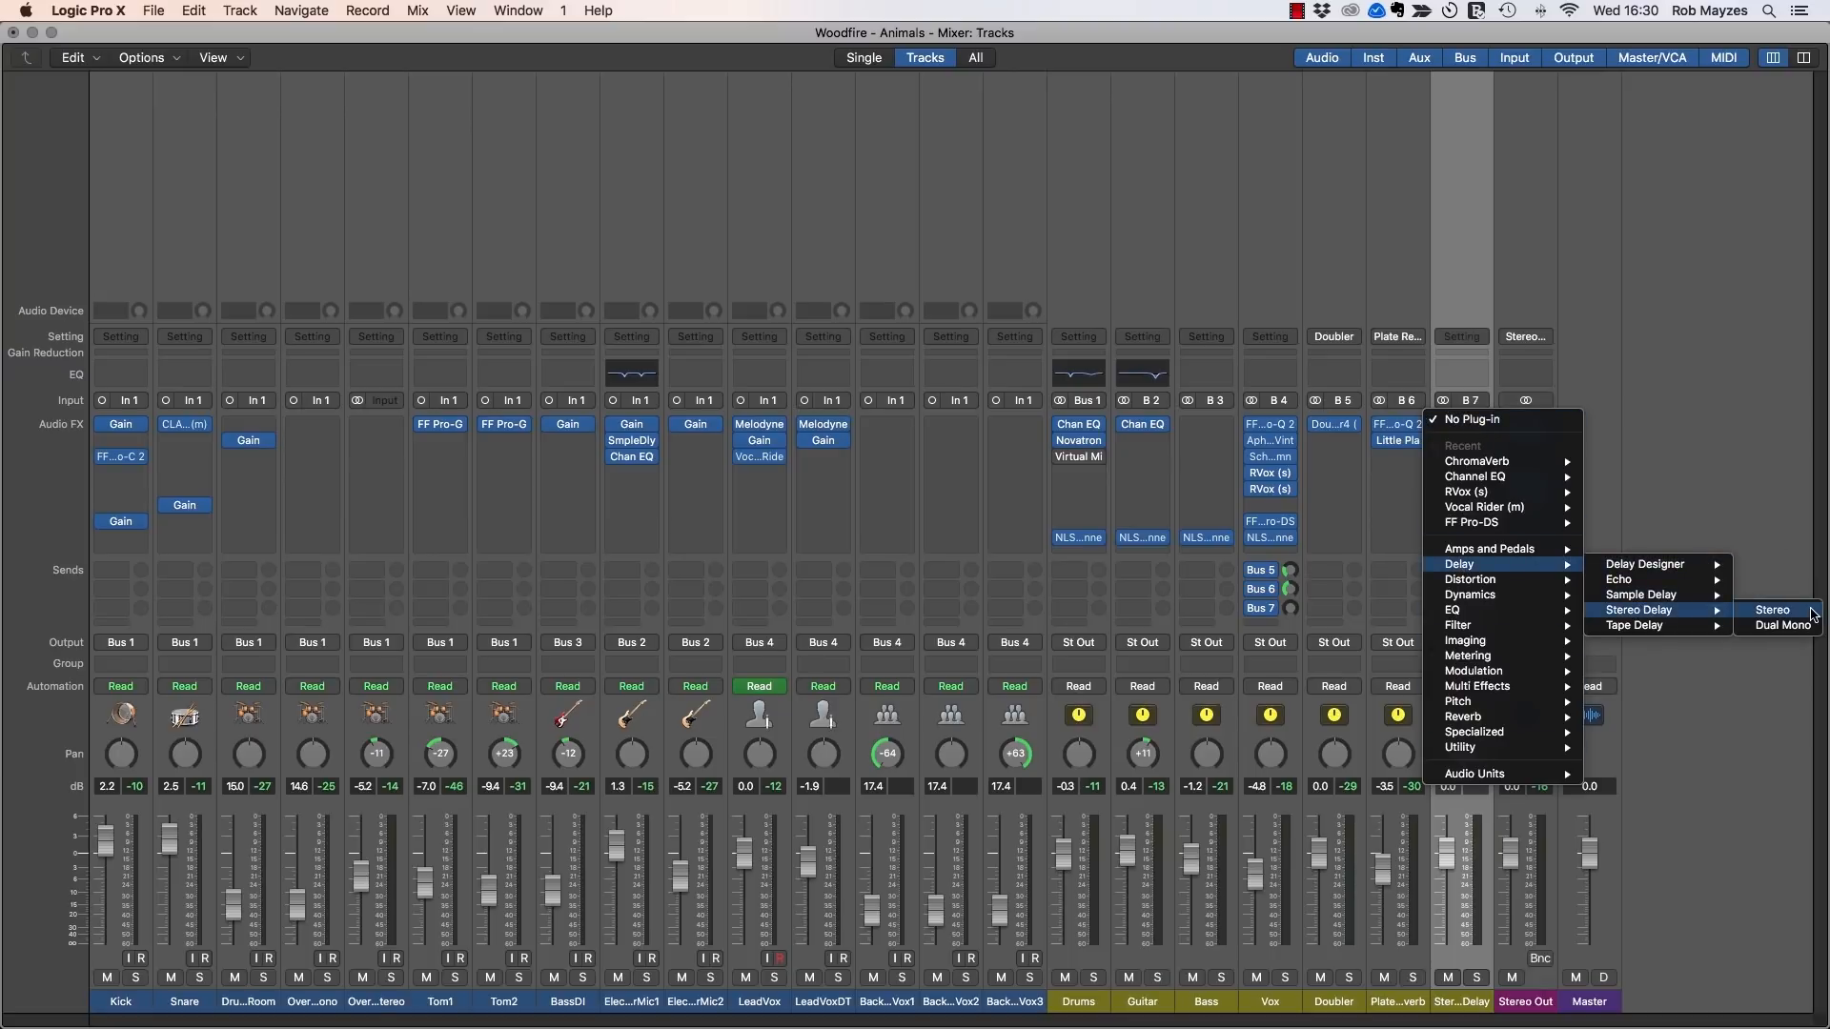
pyautogui.click(1768, 610)
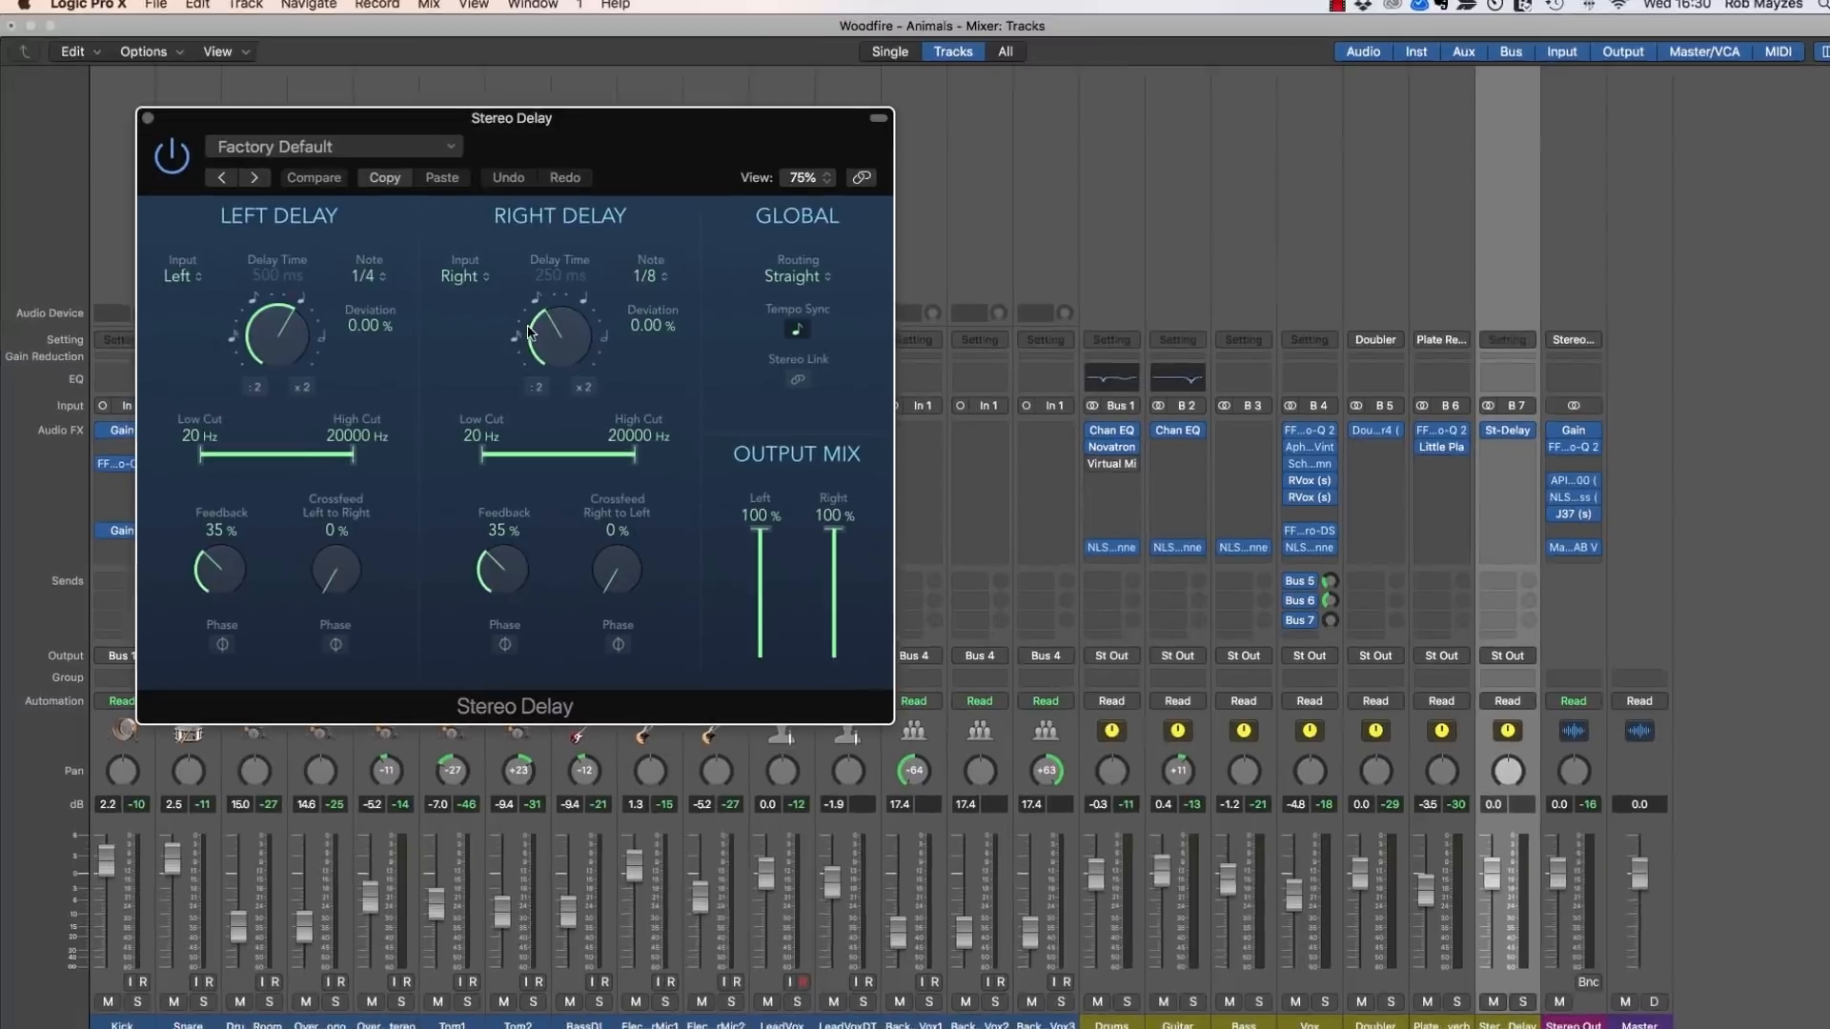
# Step: Set the Stereo Delay times to 142 ms left and 159 ms right, and reduce the feedback on both sides to 0 %
pyautogui.moveTo(544, 329); pyautogui.dragTo(548, 384)
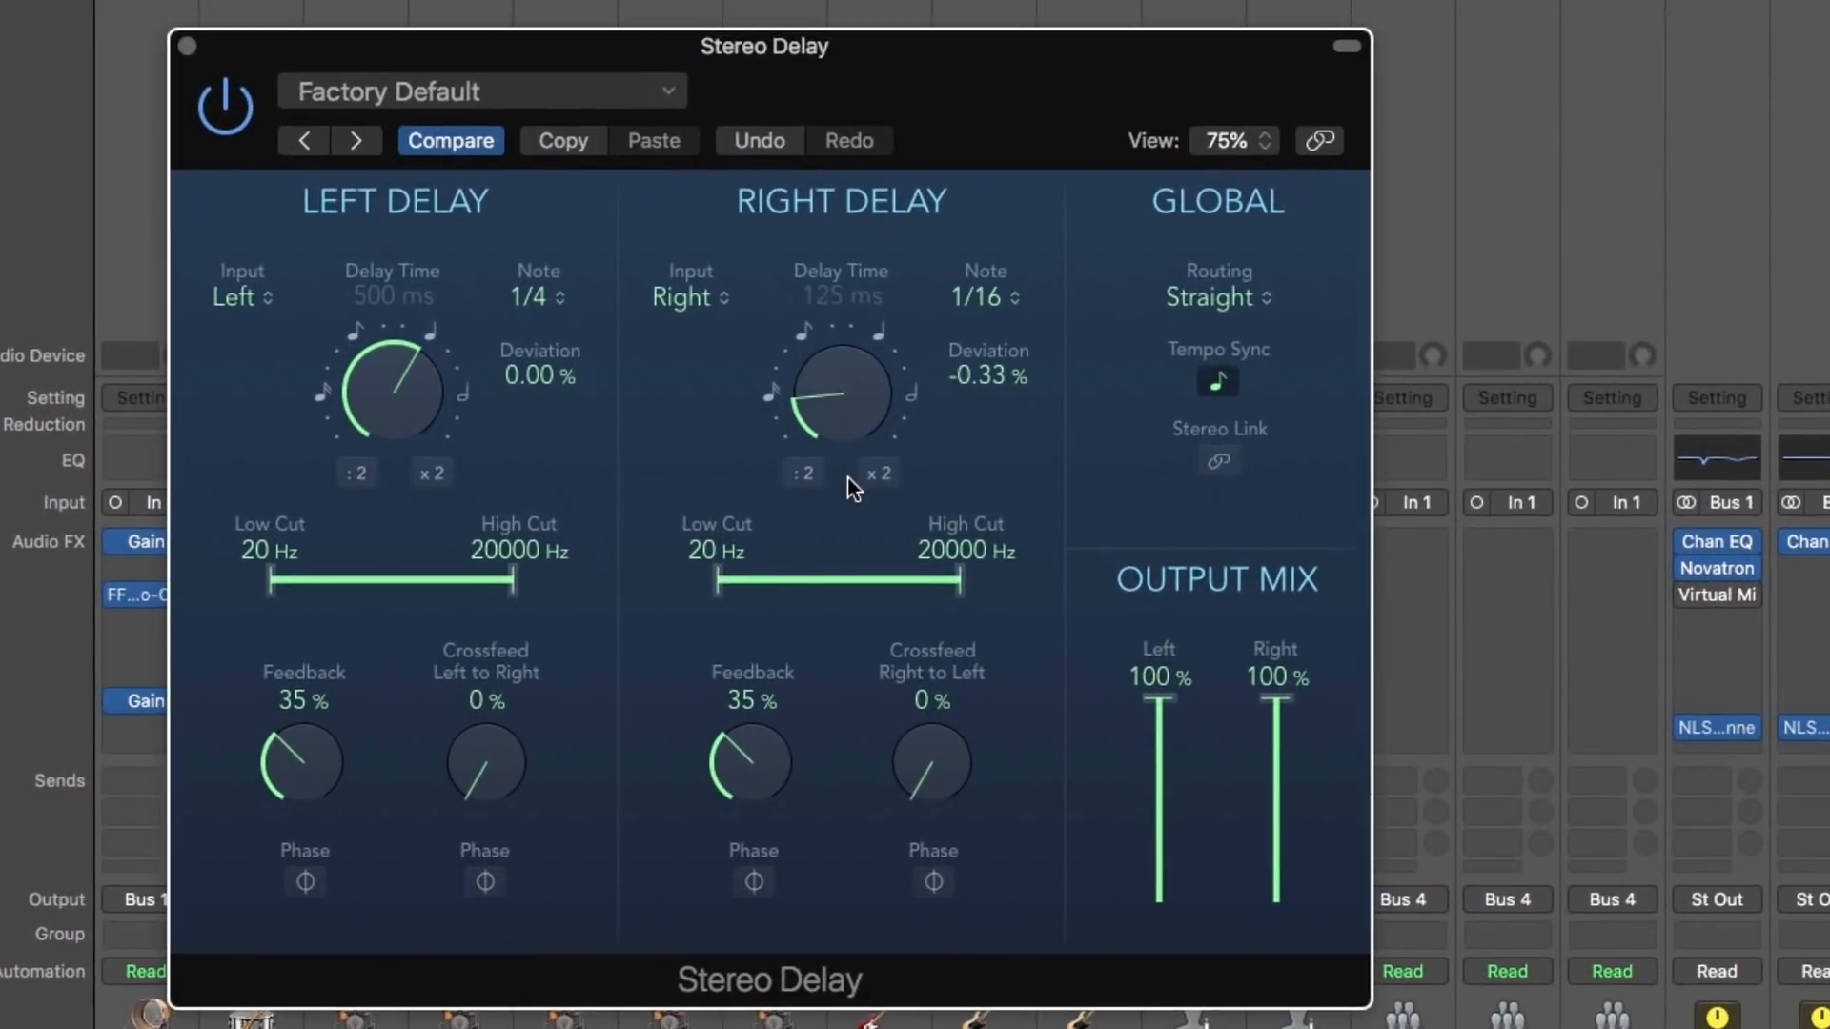
pyautogui.moveTo(848, 477); pyautogui.dragTo(842, 321)
pyautogui.moveTo(458, 386); pyautogui.dragTo(416, 563)
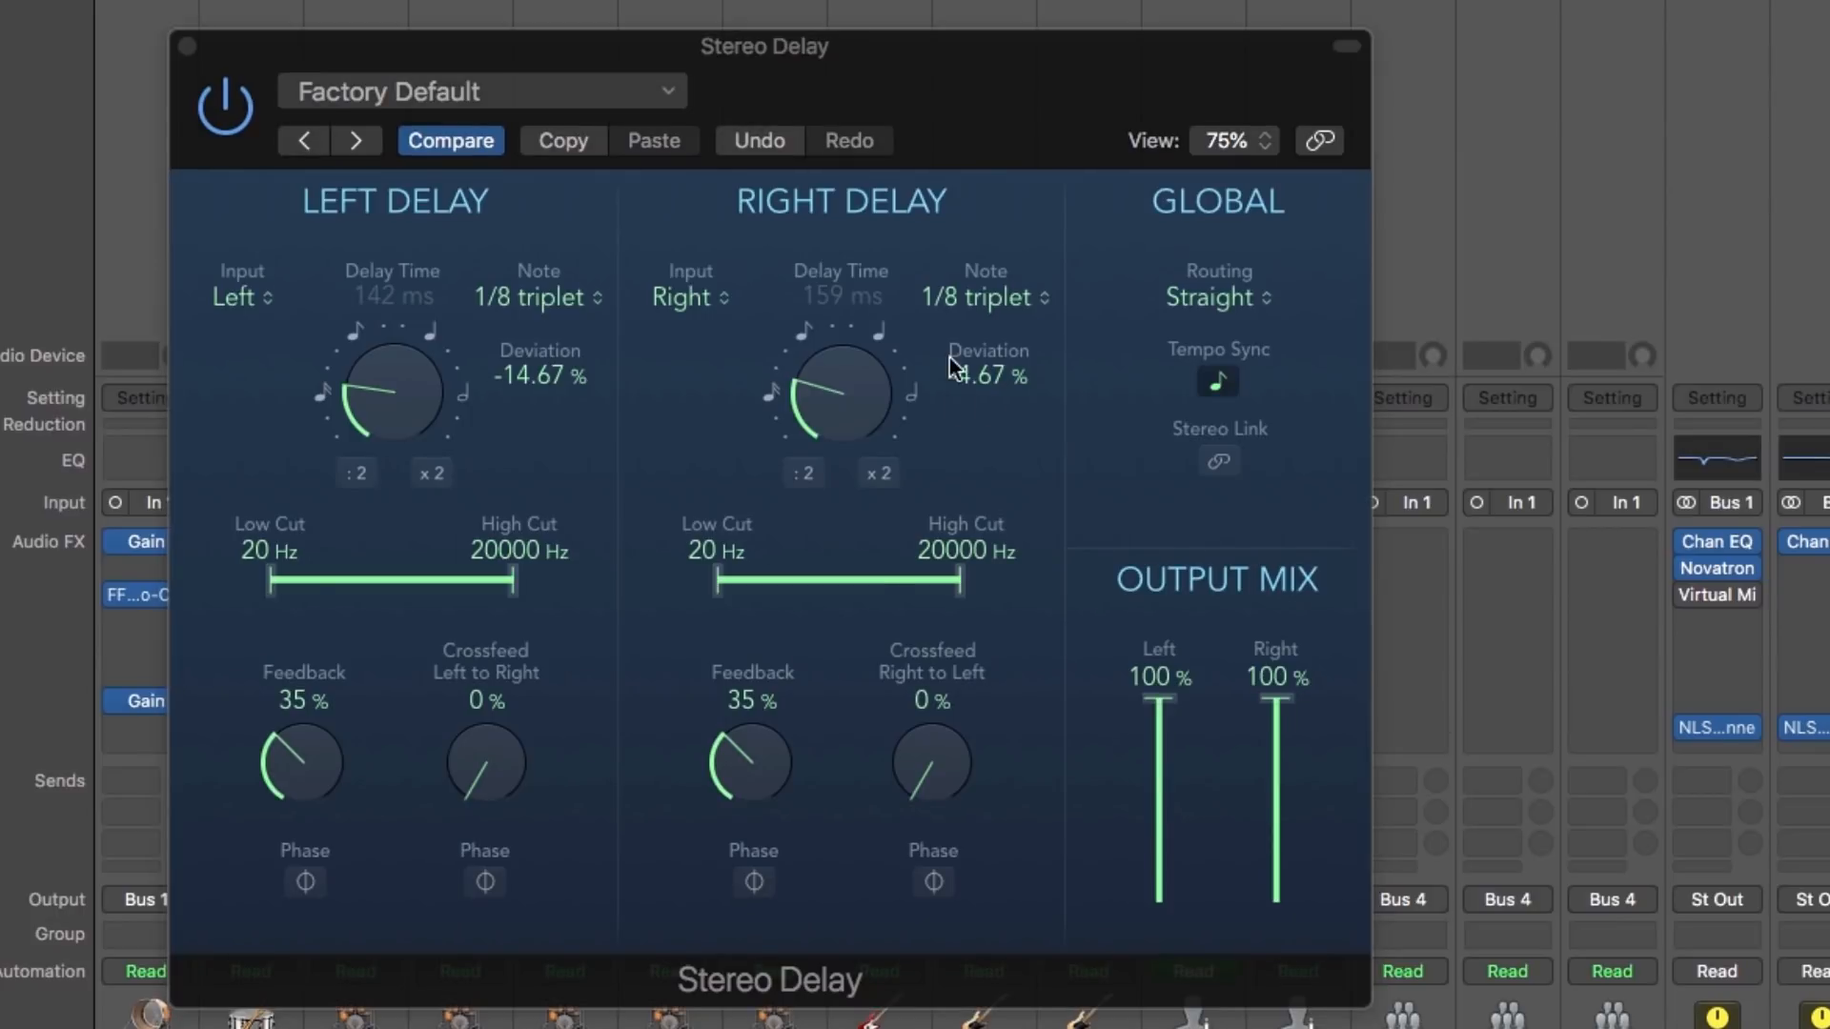
pyautogui.moveTo(751, 749); pyautogui.dragTo(734, 1007)
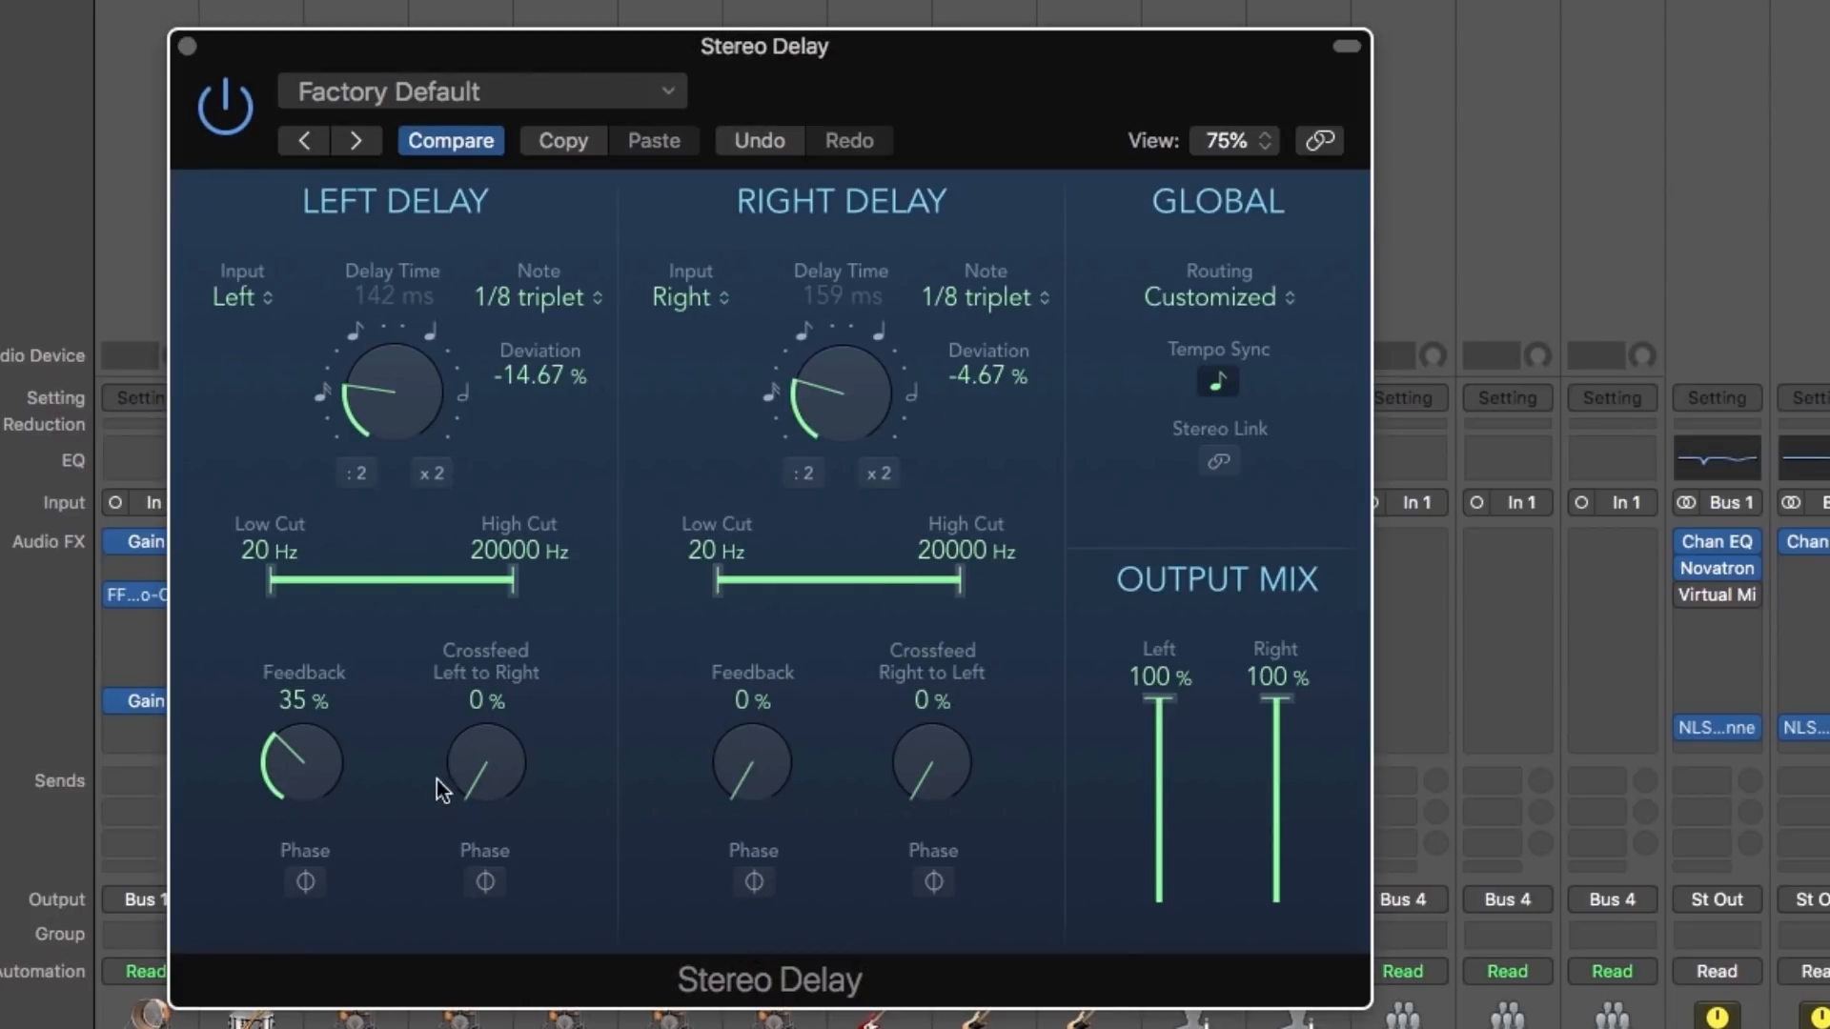
pyautogui.moveTo(319, 760); pyautogui.dragTo(358, 1026)
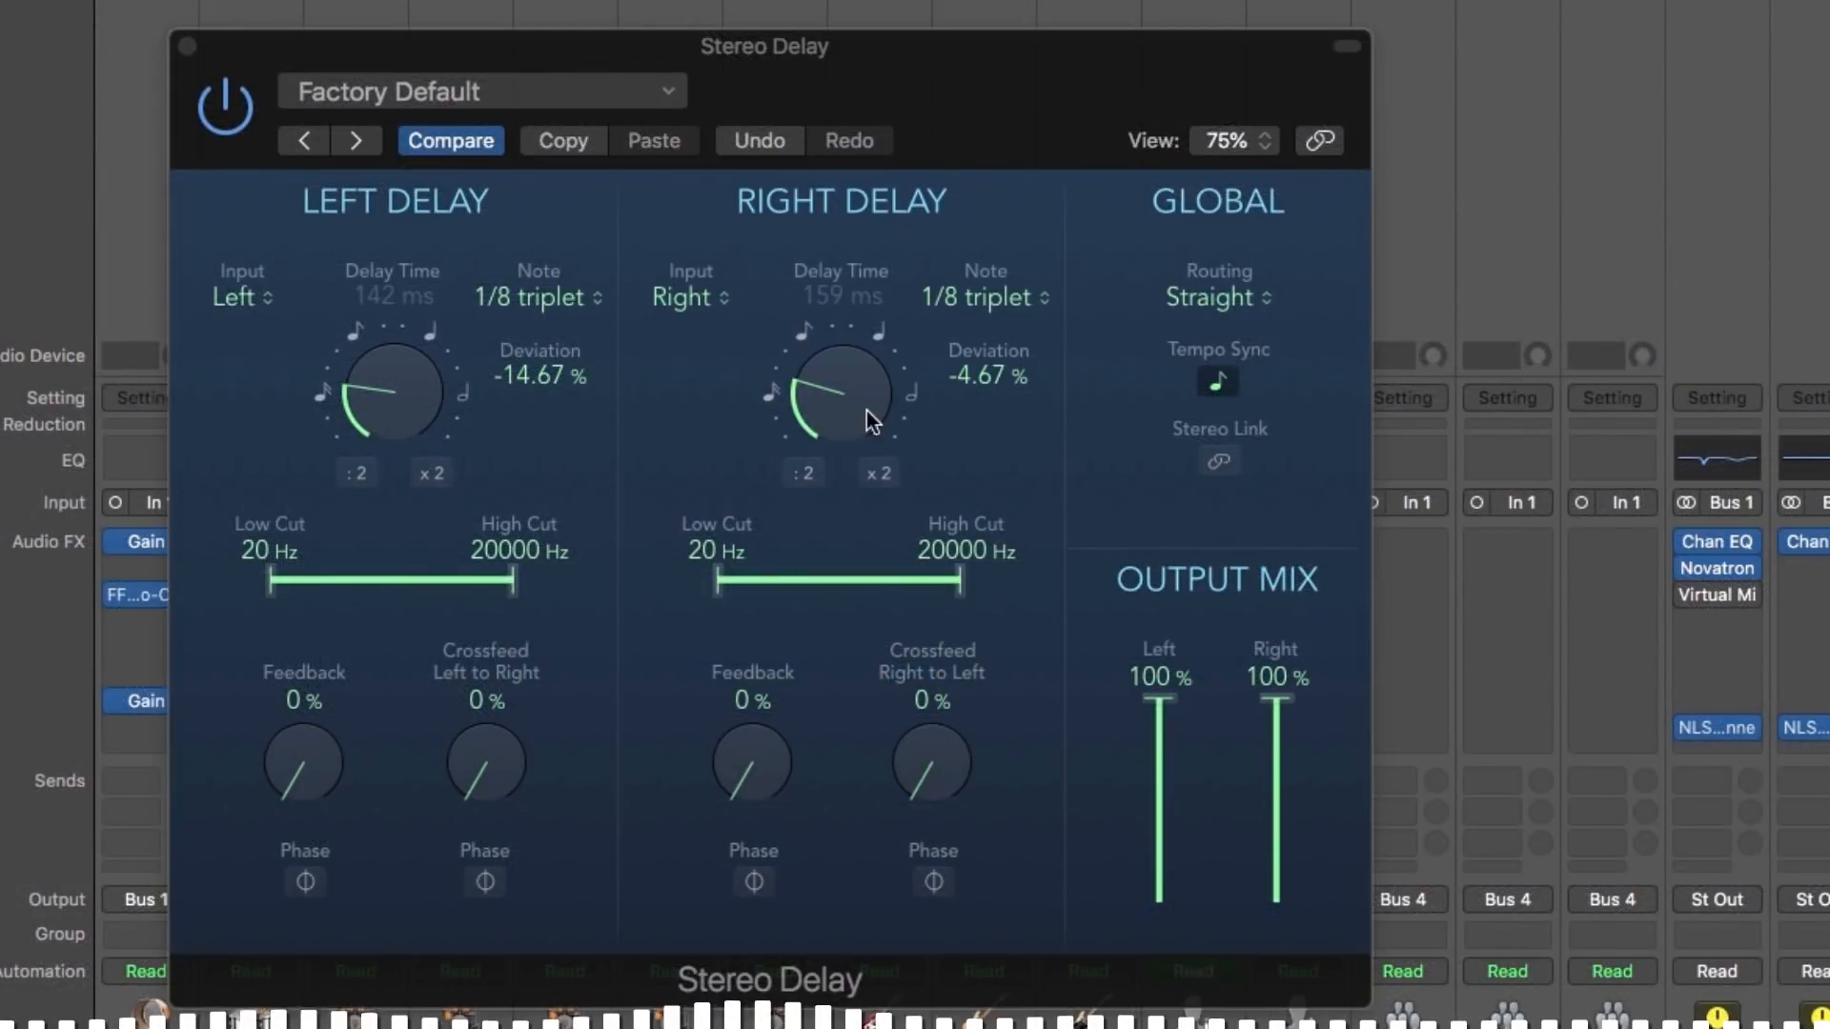
# Step: Fine-tune the Stereo Delay times during playback to 109 ms on the left and 89 ms on the right
pyautogui.moveTo(866, 410); pyautogui.dragTo(852, 451)
pyautogui.moveTo(413, 405); pyautogui.dragTo(419, 440)
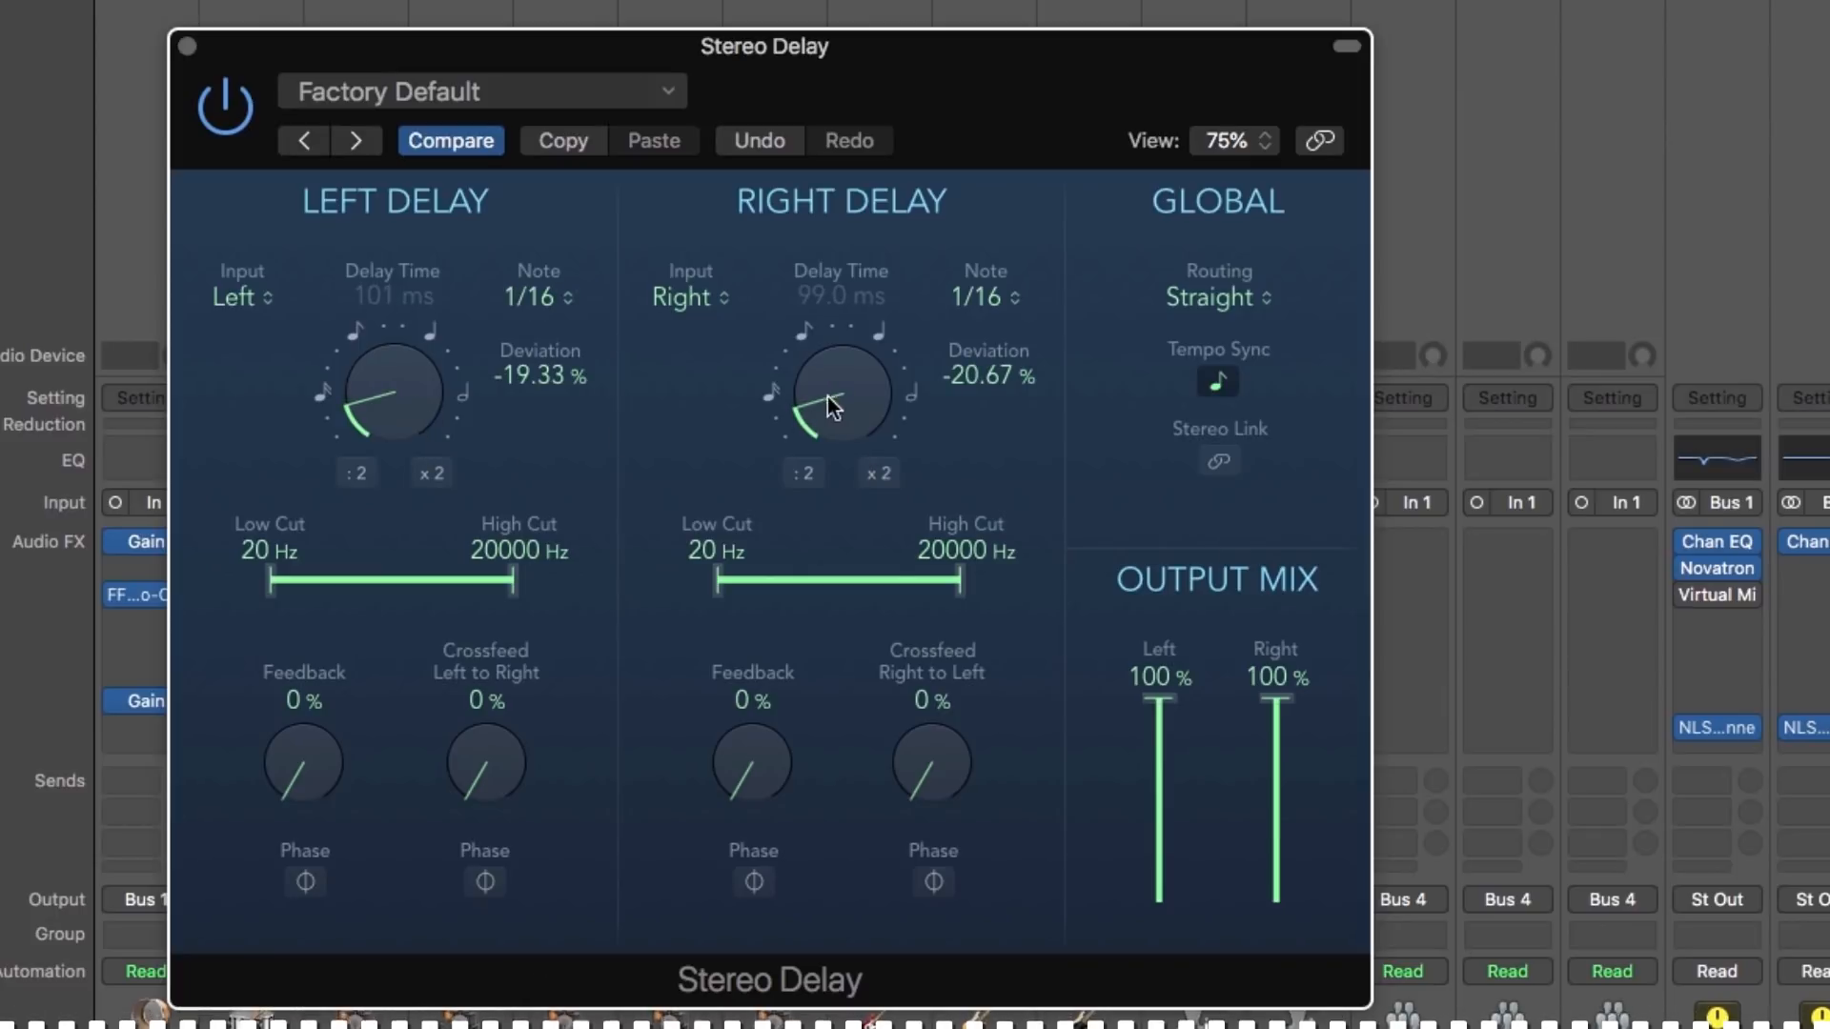
pyautogui.moveTo(827, 396); pyautogui.dragTo(829, 410)
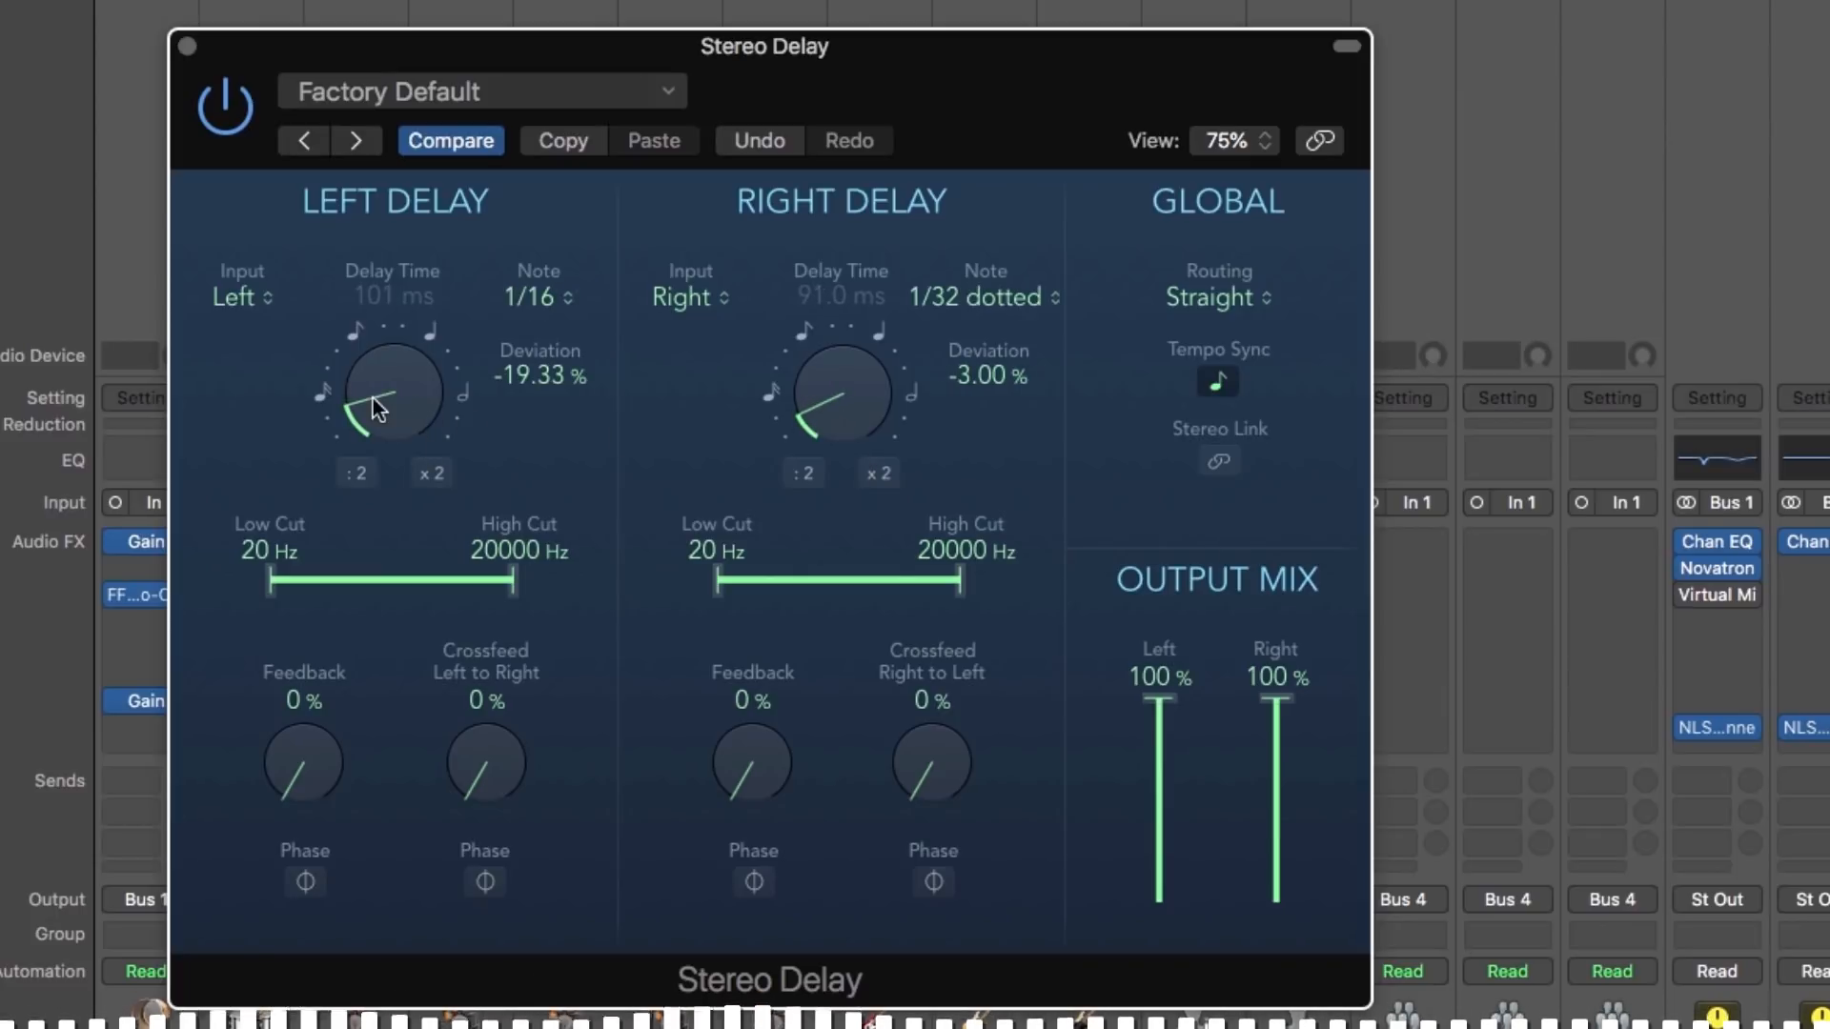
pyautogui.moveTo(374, 398)
pyautogui.mouseDown()
pyautogui.moveTo(380, 413)
pyautogui.moveTo(369, 395)
pyautogui.mouseUp()
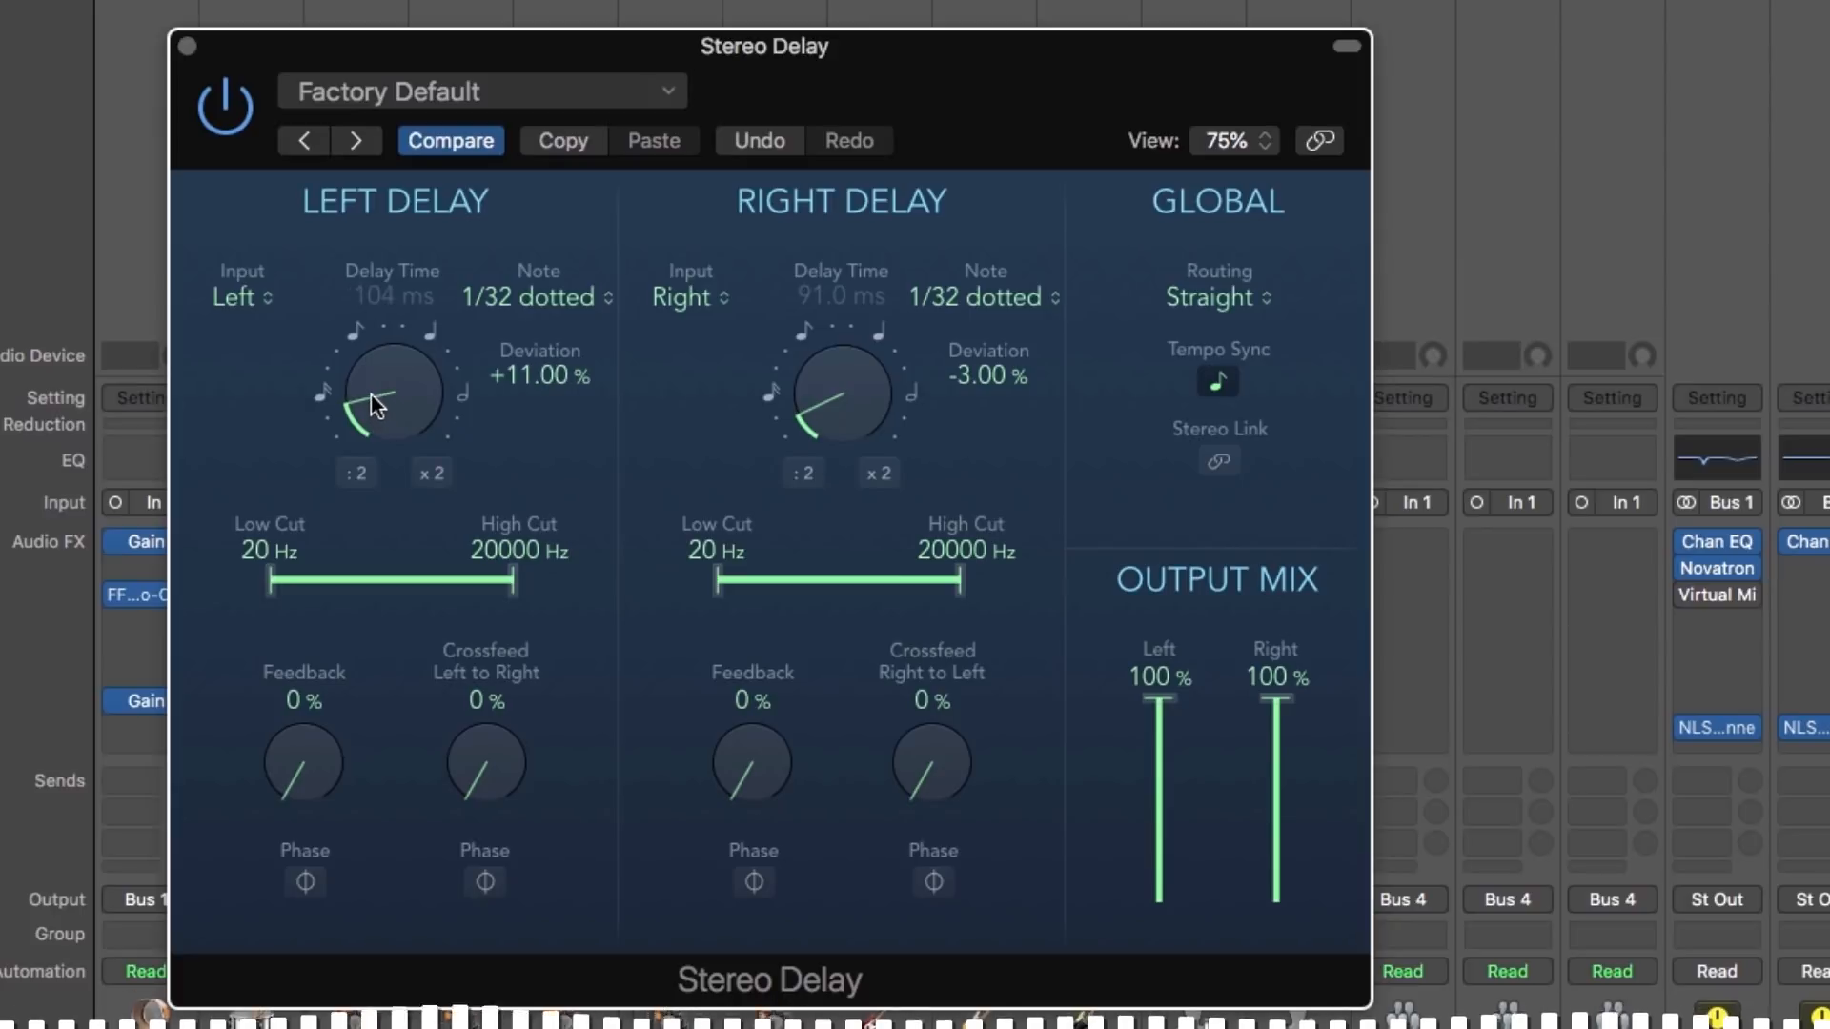
pyautogui.moveTo(866, 398); pyautogui.dragTo(865, 402)
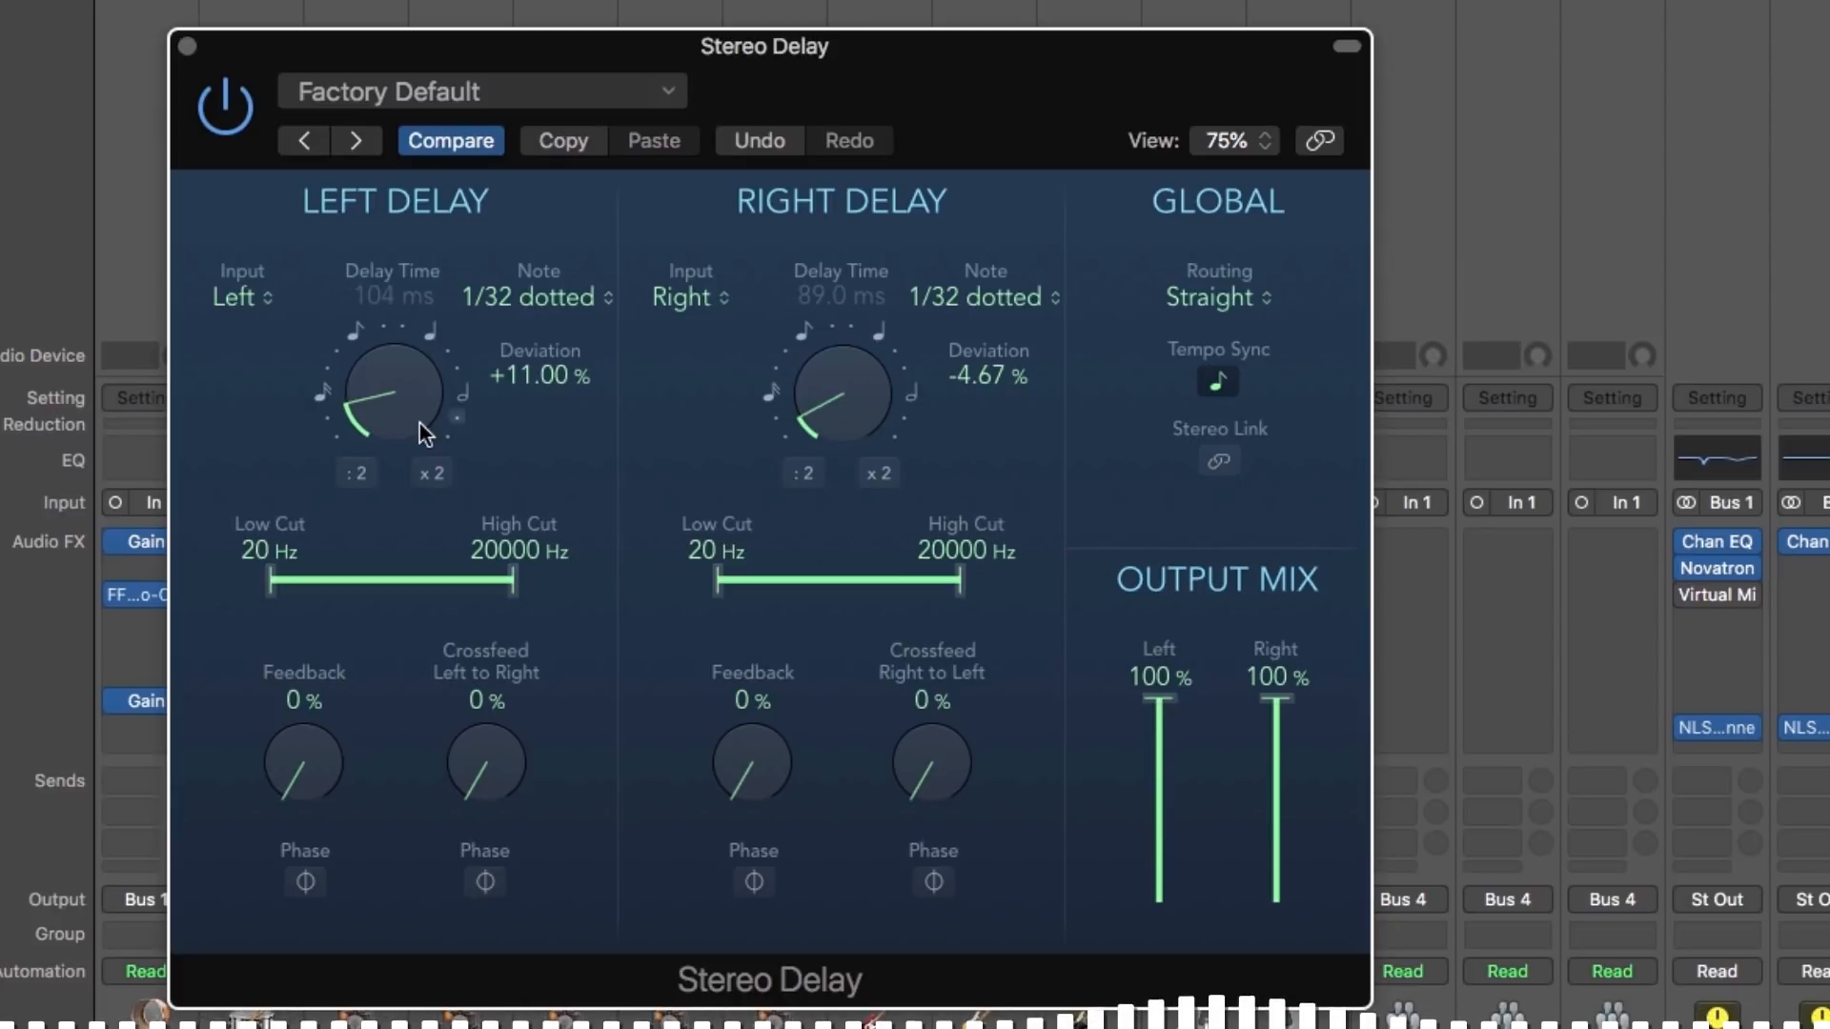
pyautogui.moveTo(420, 423); pyautogui.dragTo(481, 415)
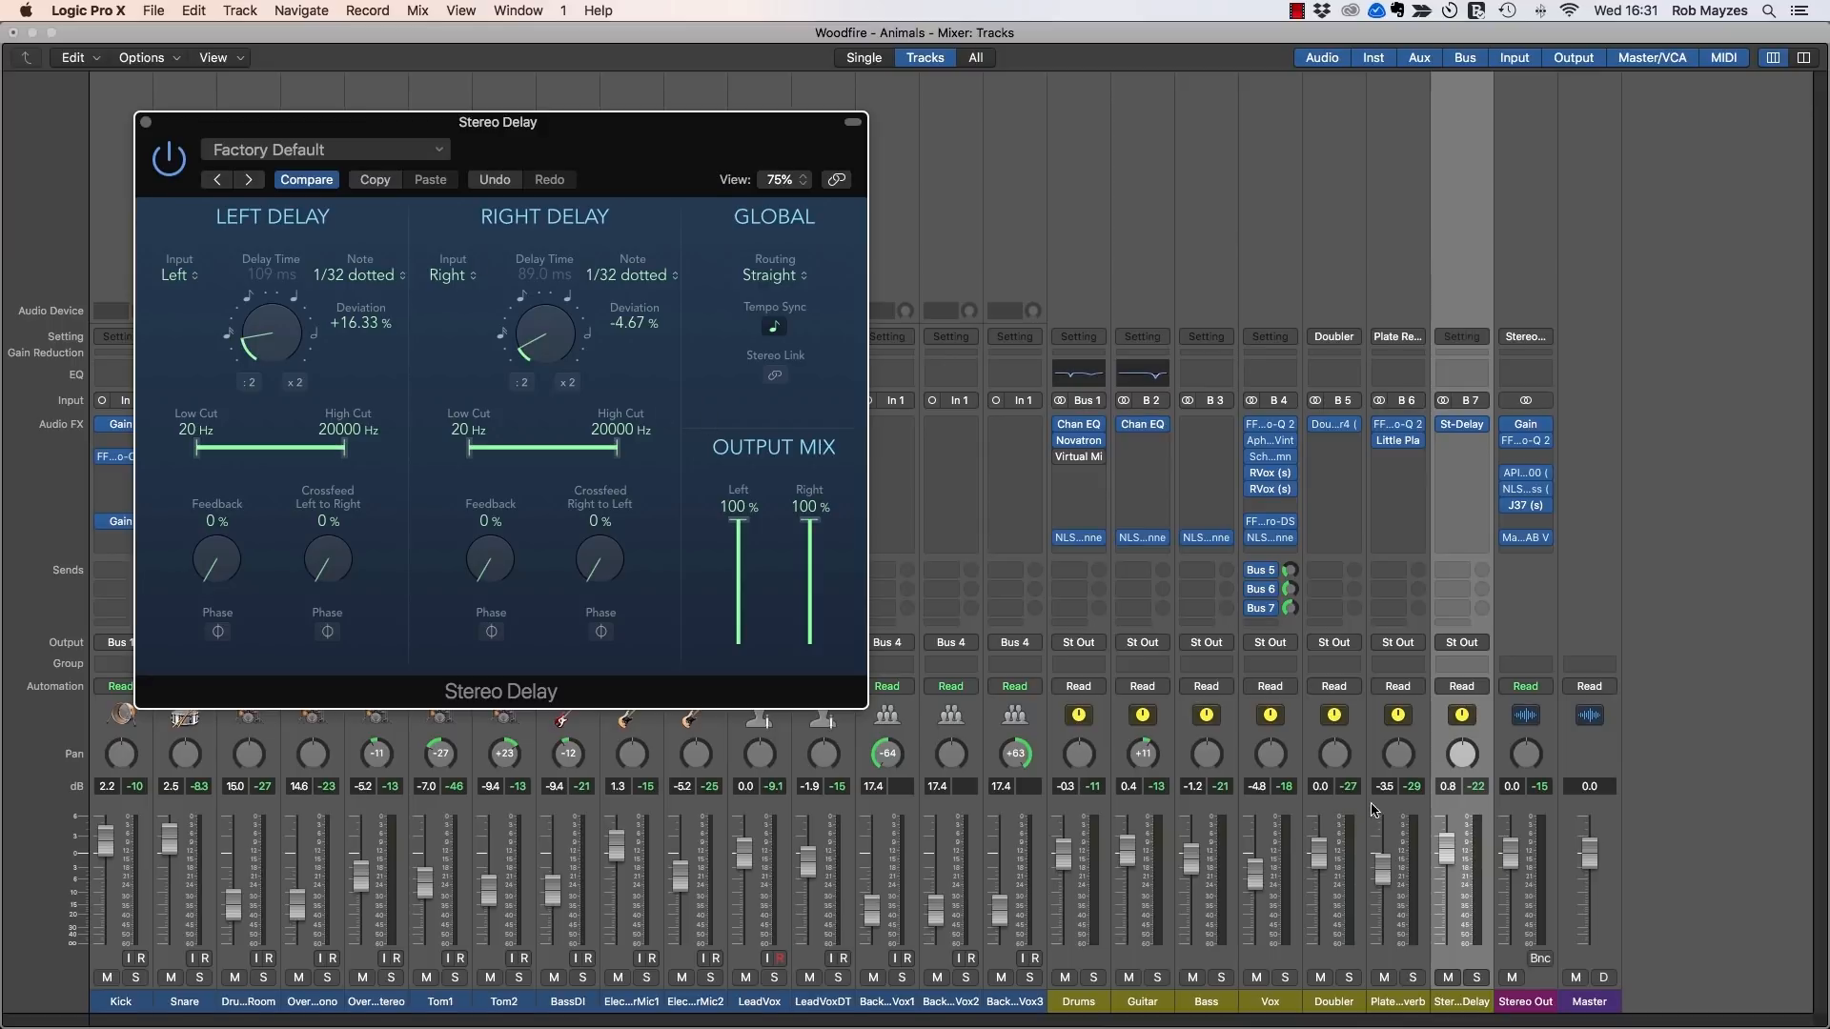
# Step: Close the Stereo Delay plug-in and bring the Stereo Delay channel's fader up from silence to -4.5 dB during playback
pyautogui.moveTo(1445, 854); pyautogui.dragTo(1446, 943)
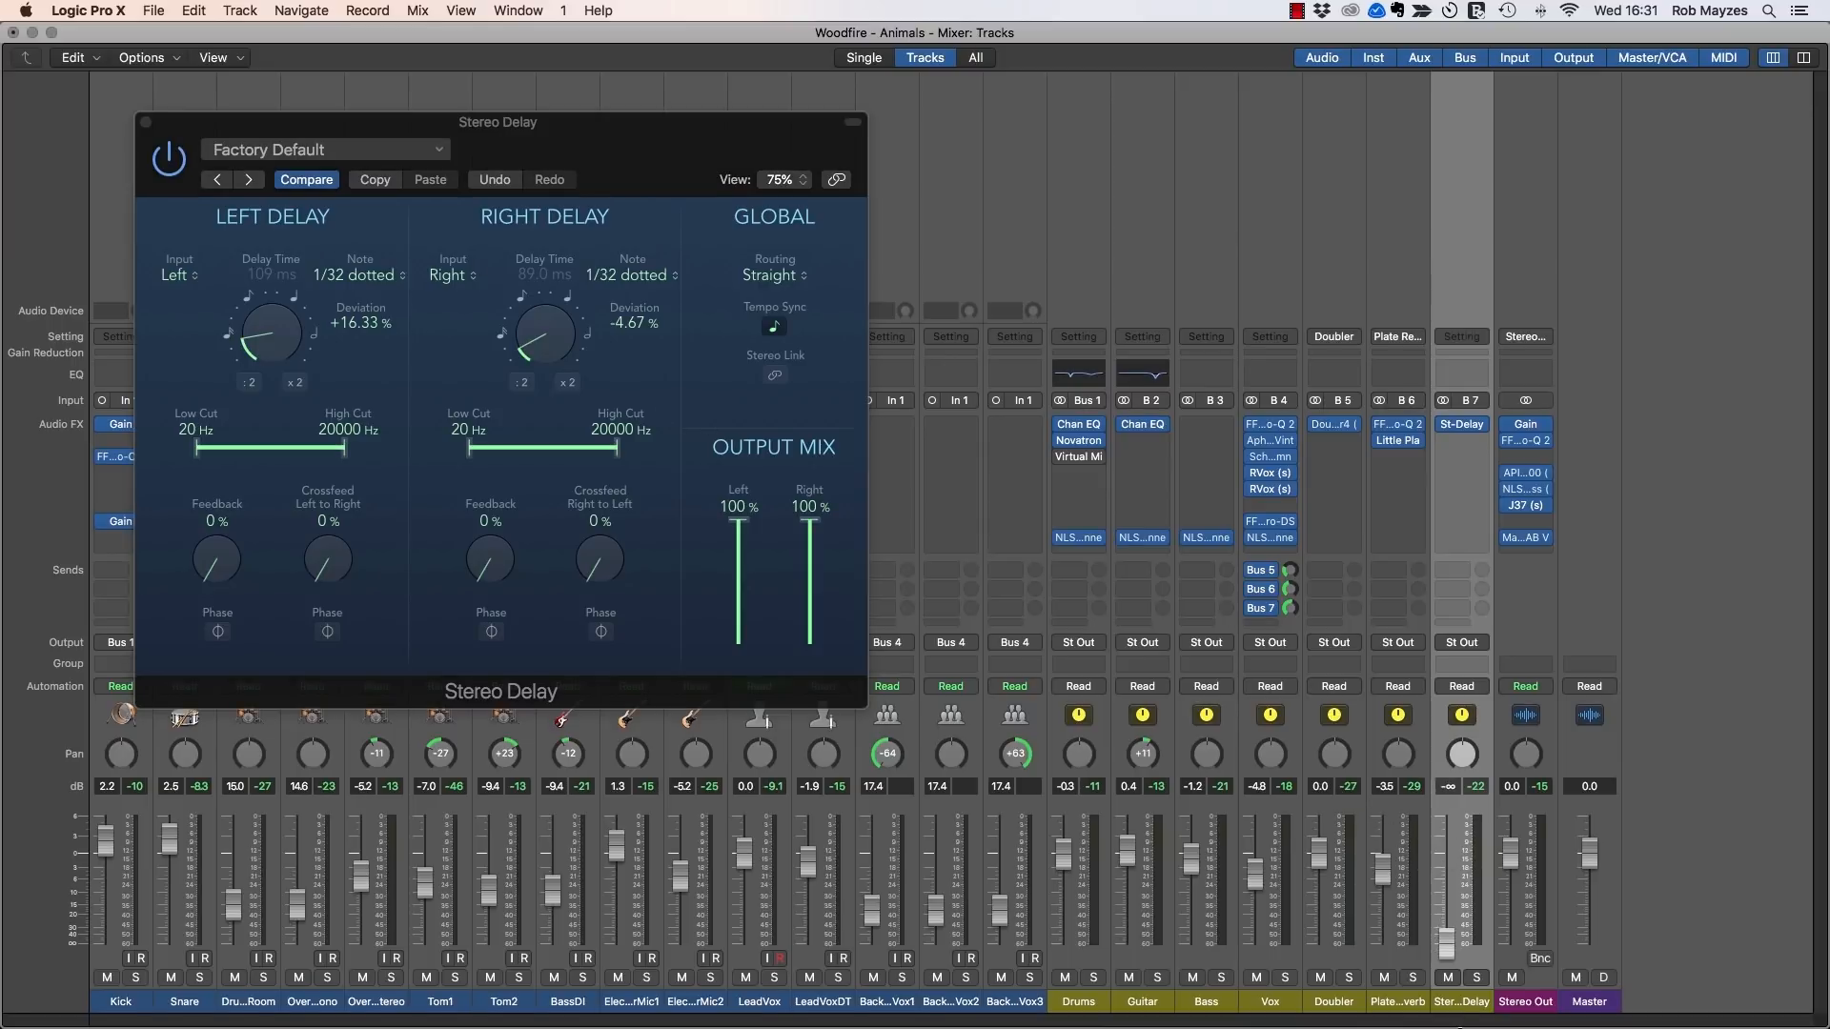
pyautogui.click(145, 122)
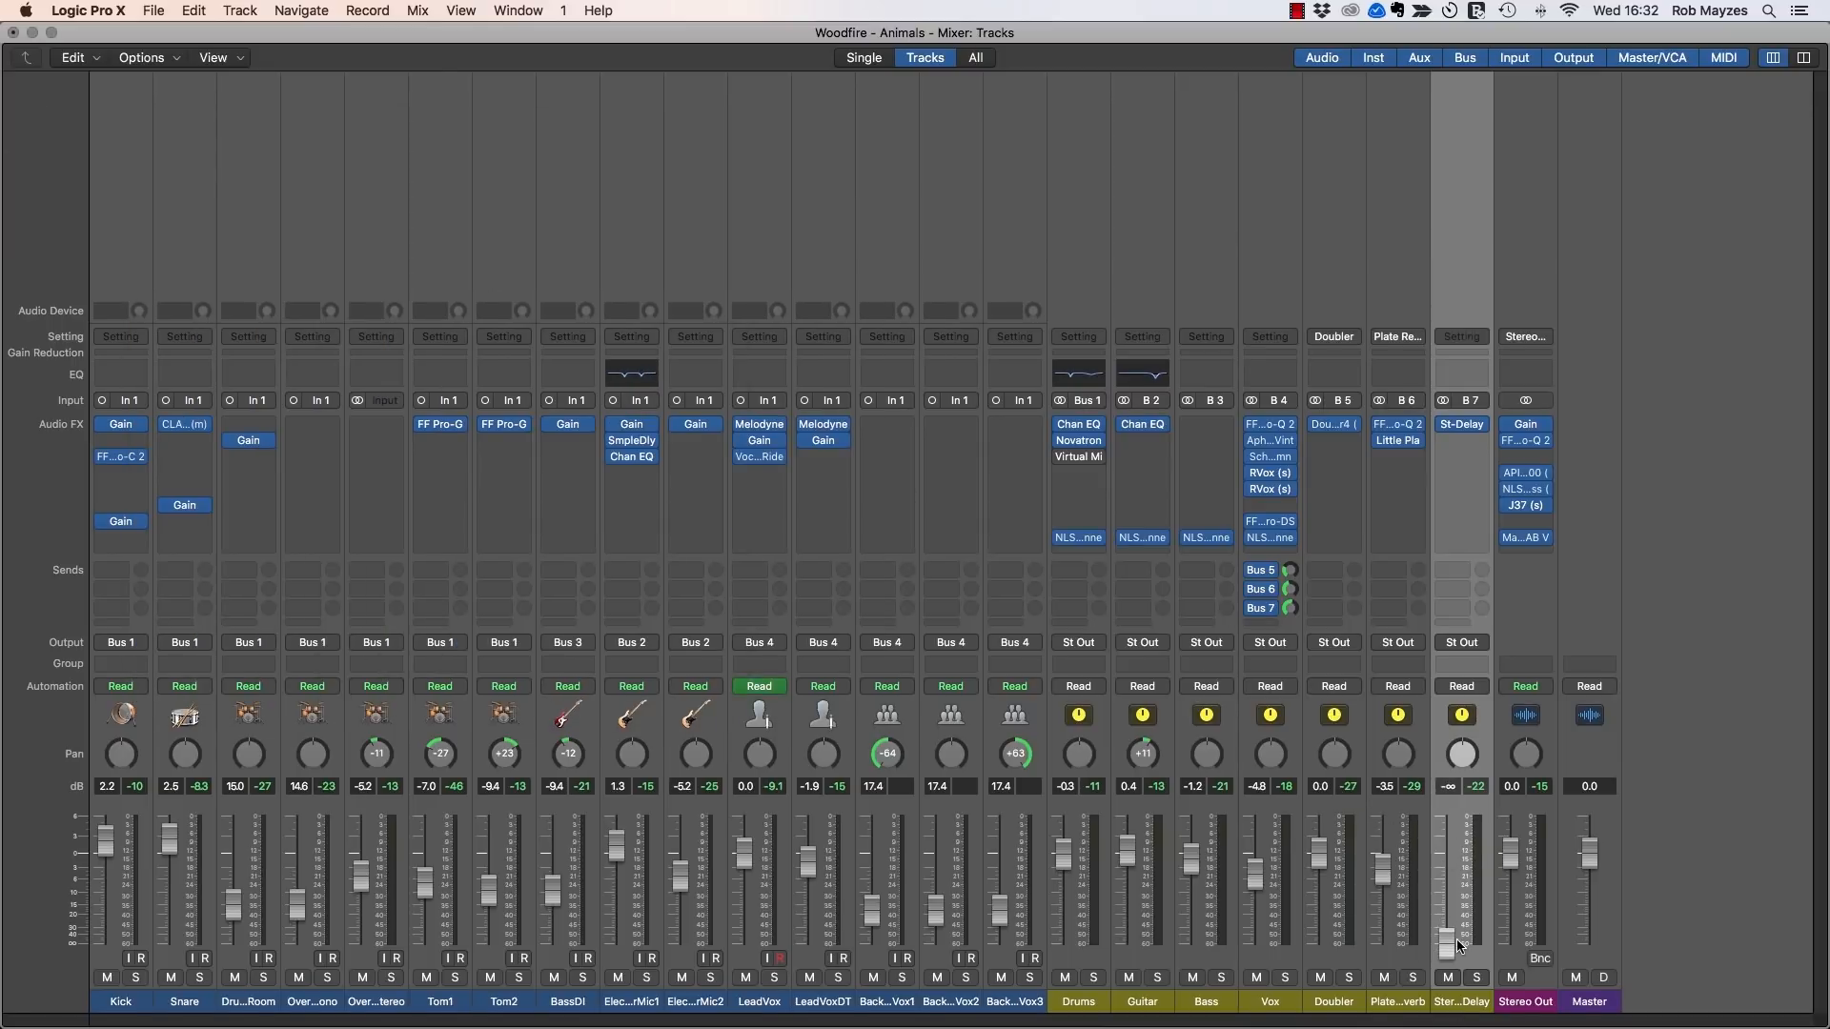
pyautogui.press('space')
pyautogui.moveTo(1458, 947); pyautogui.dragTo(1453, 881)
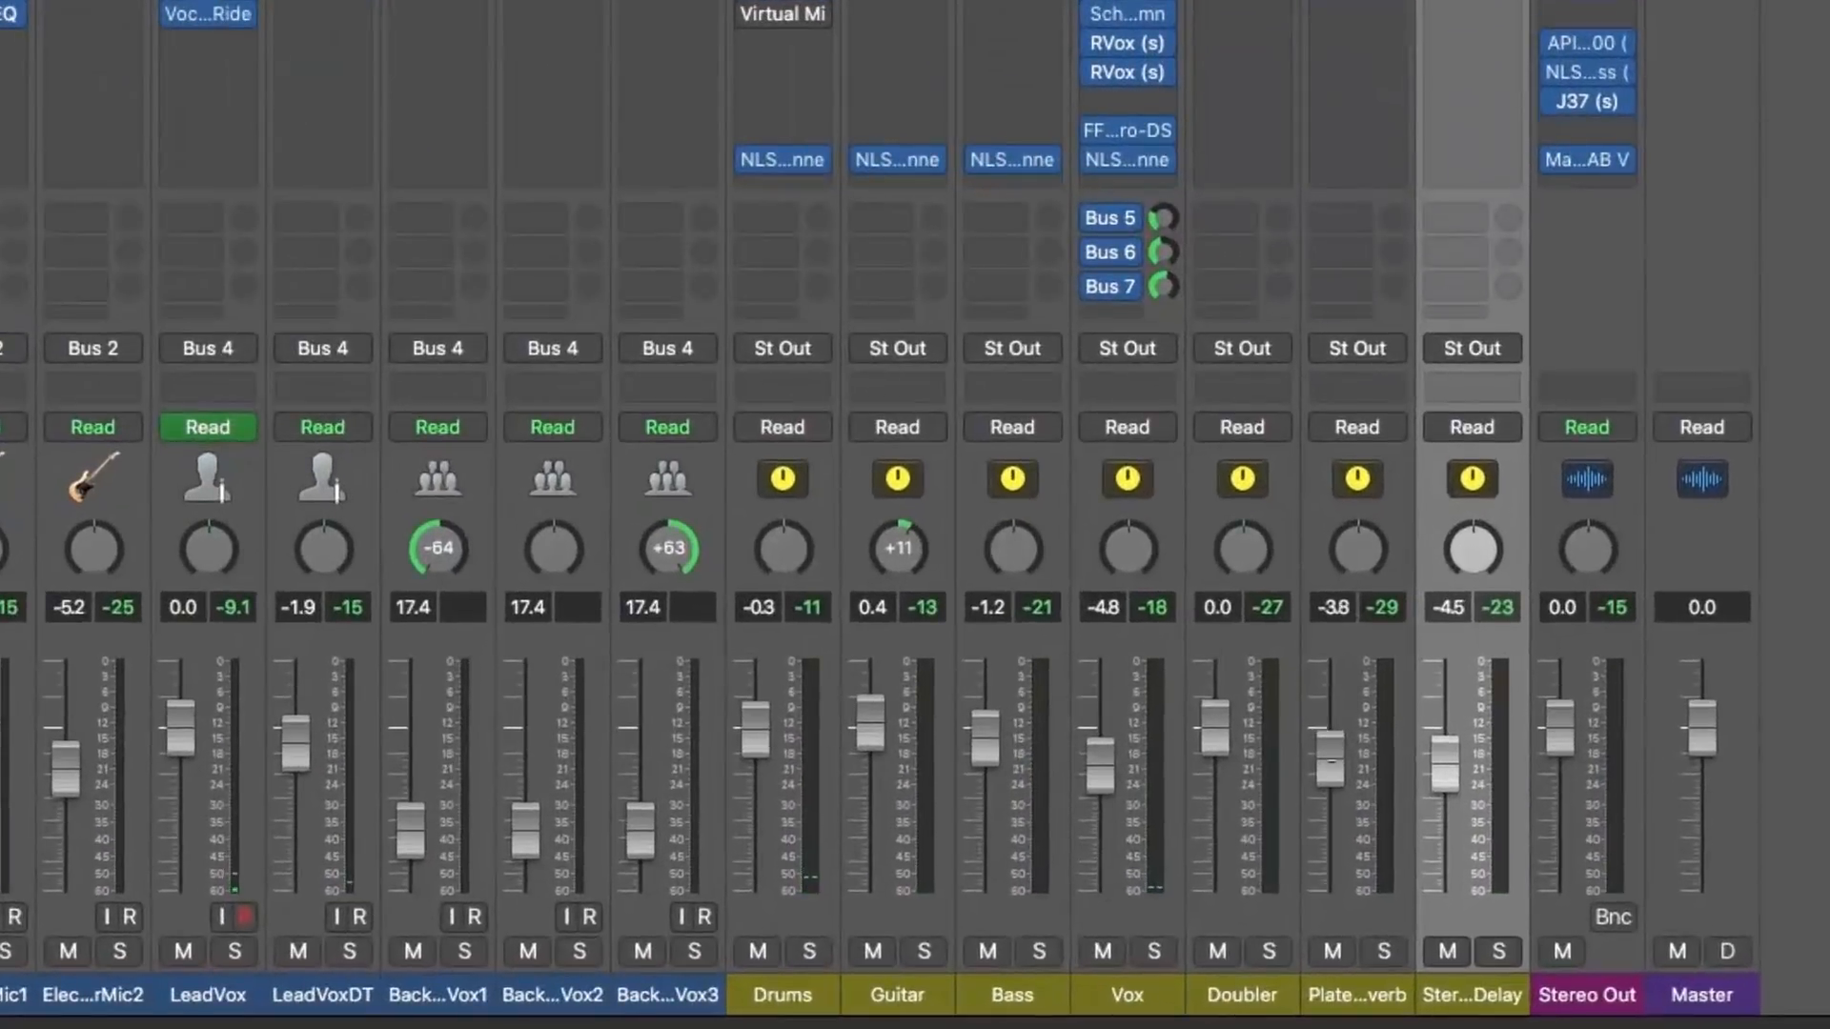
# Step: Balance the two vocal effects by ear, setting the Plate Reverb fader to -5.9 dB and the Stereo Delay fader to -8.8 dB
pyautogui.moveTo(1386, 877); pyautogui.dragTo(1384, 883)
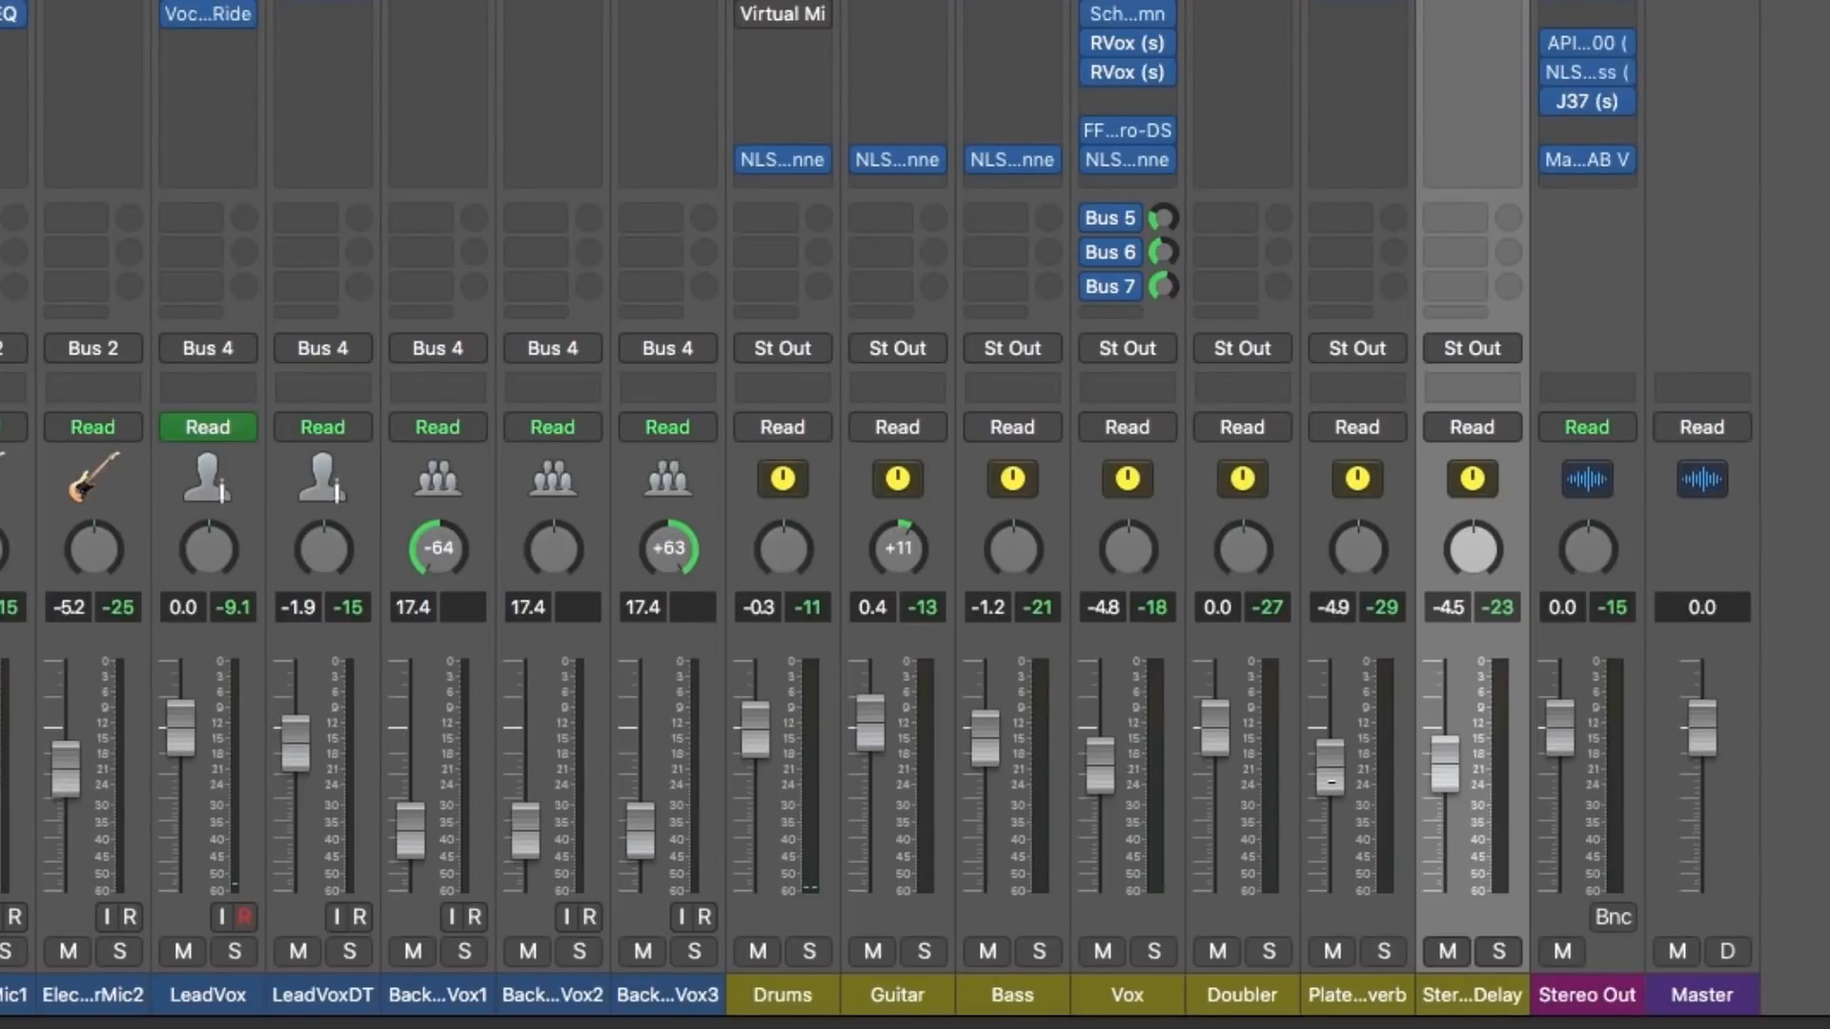
pyautogui.moveTo(1330, 777); pyautogui.dragTo(1330, 789)
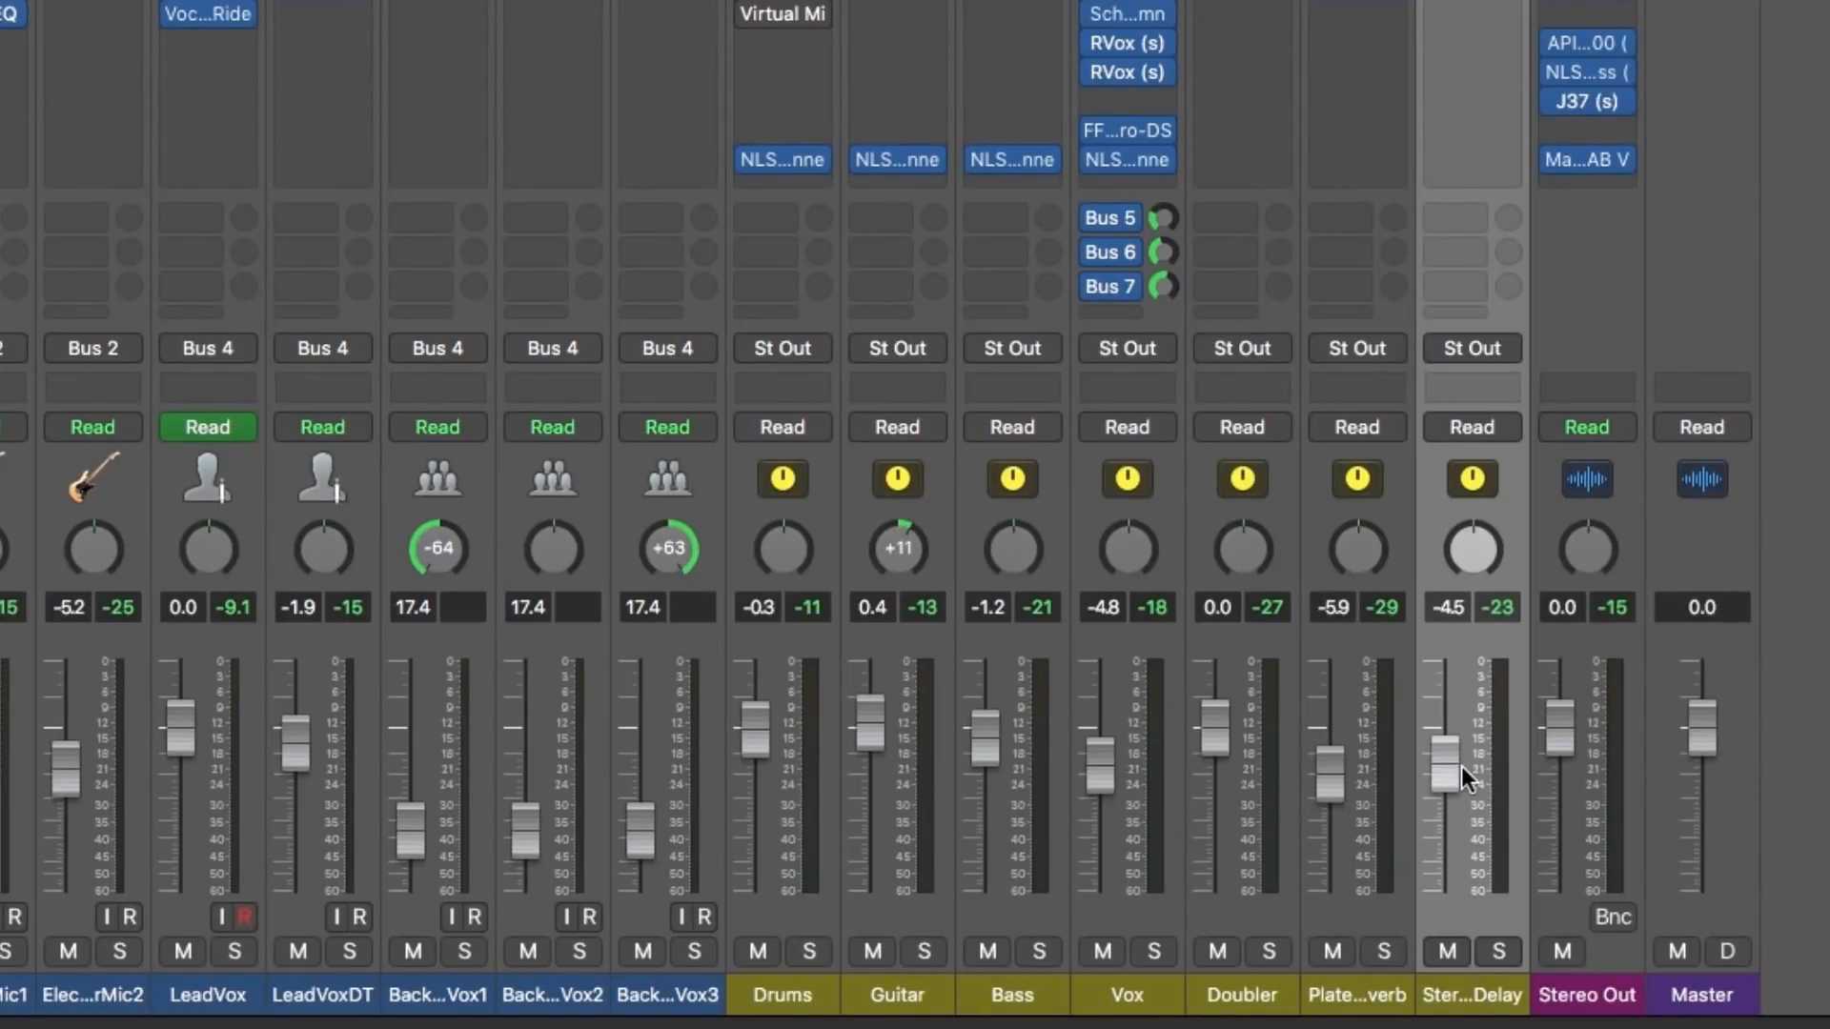
pyautogui.moveTo(1330, 774); pyautogui.dragTo(1331, 793)
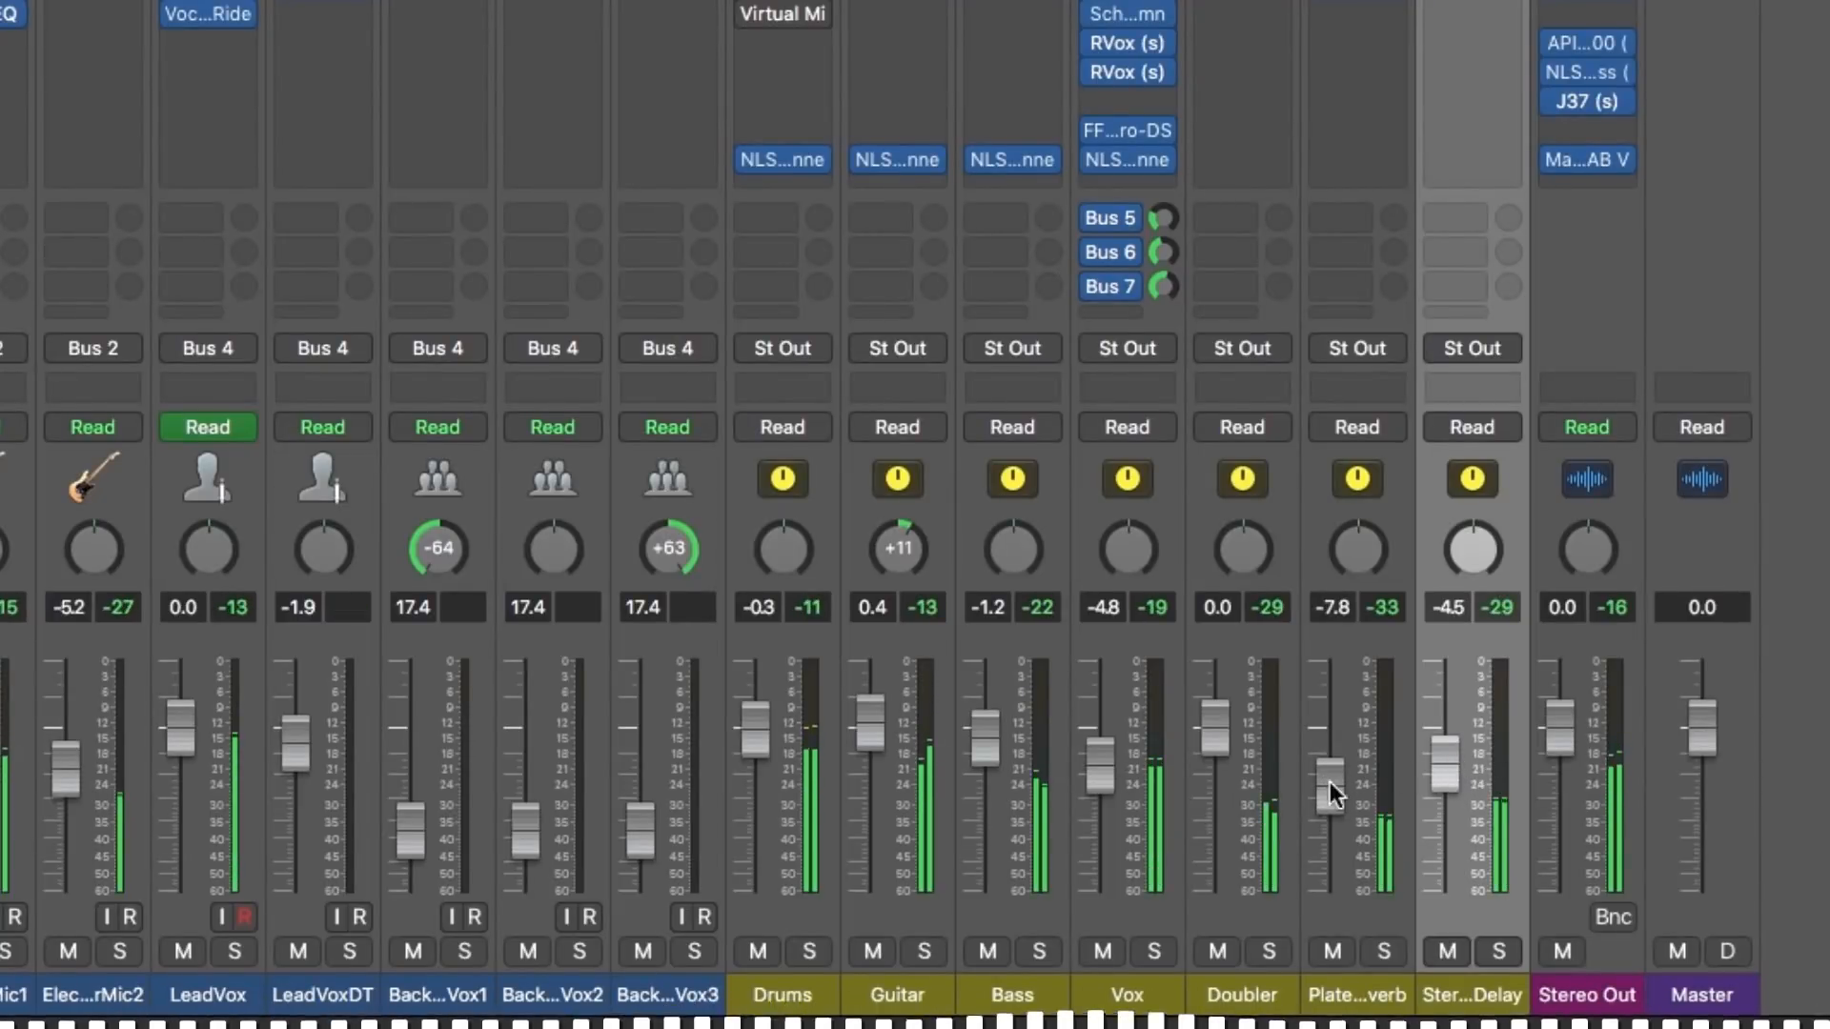
pyautogui.moveTo(1446, 758); pyautogui.dragTo(1446, 768)
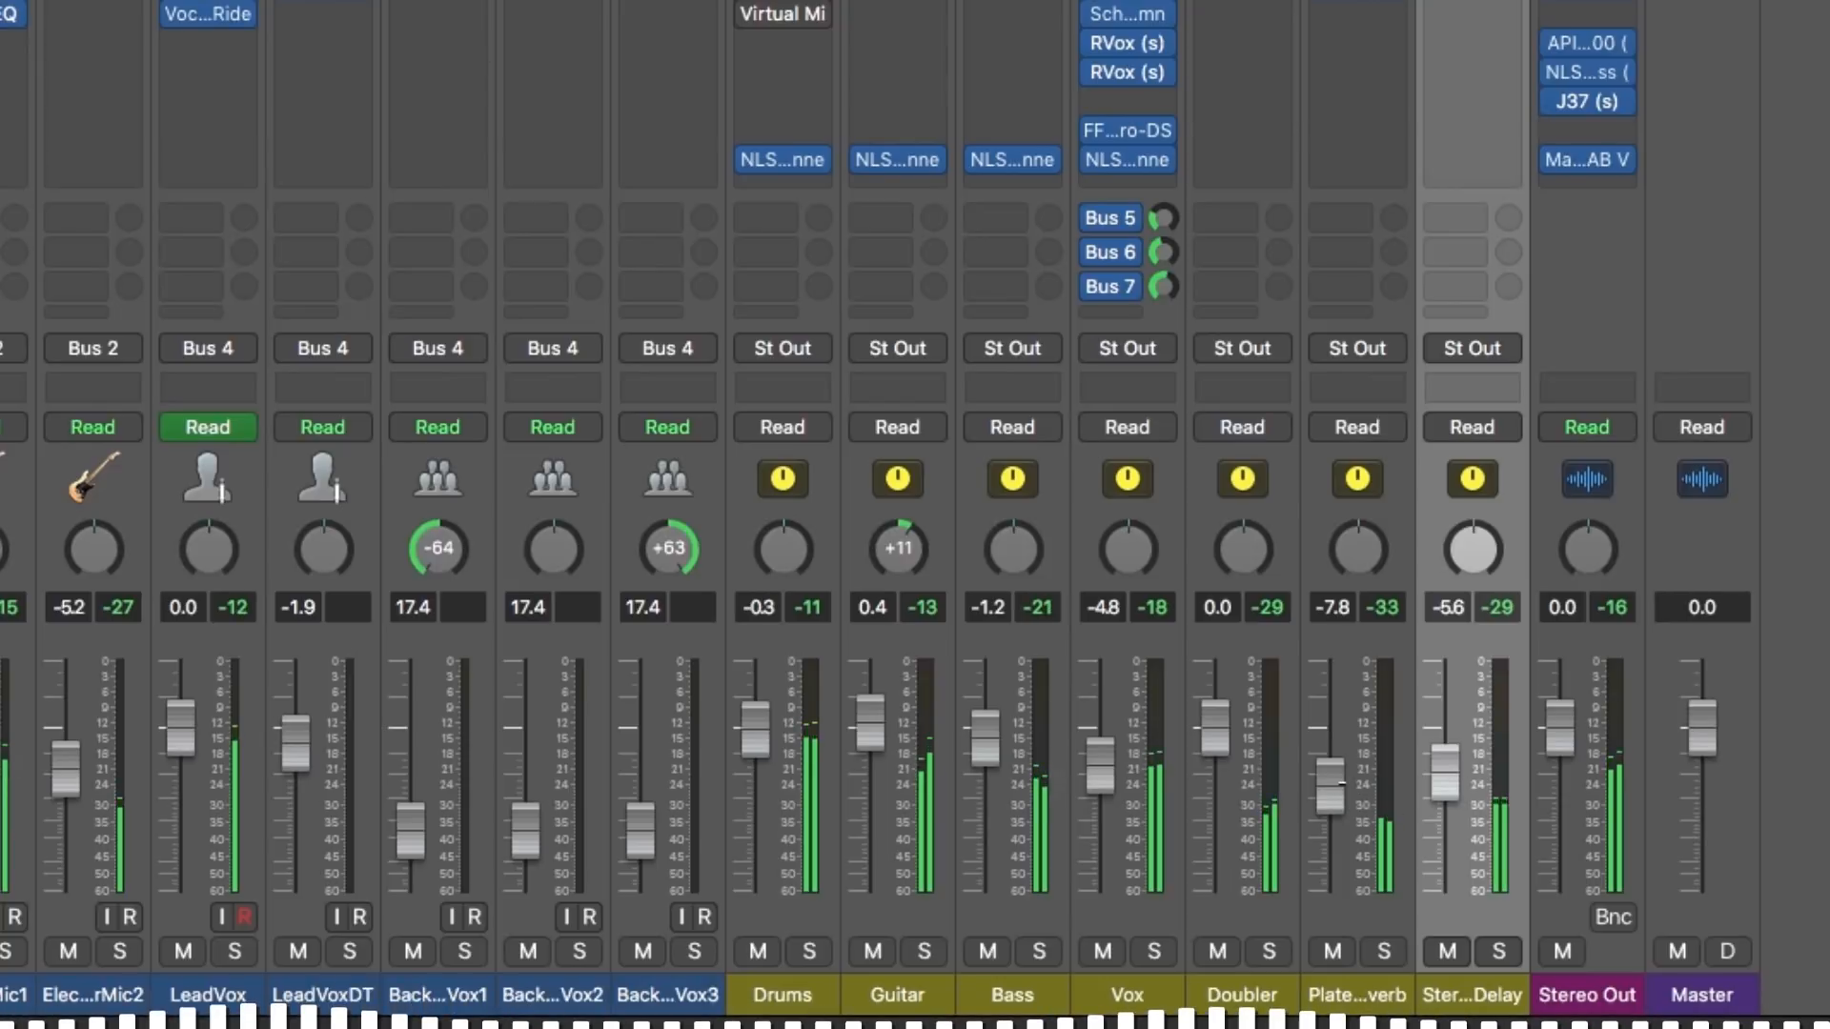
pyautogui.moveTo(1330, 770); pyautogui.dragTo(1331, 768)
pyautogui.moveTo(1446, 765); pyautogui.dragTo(1445, 798)
pyautogui.moveTo(1332, 793); pyautogui.dragTo(1344, 776)
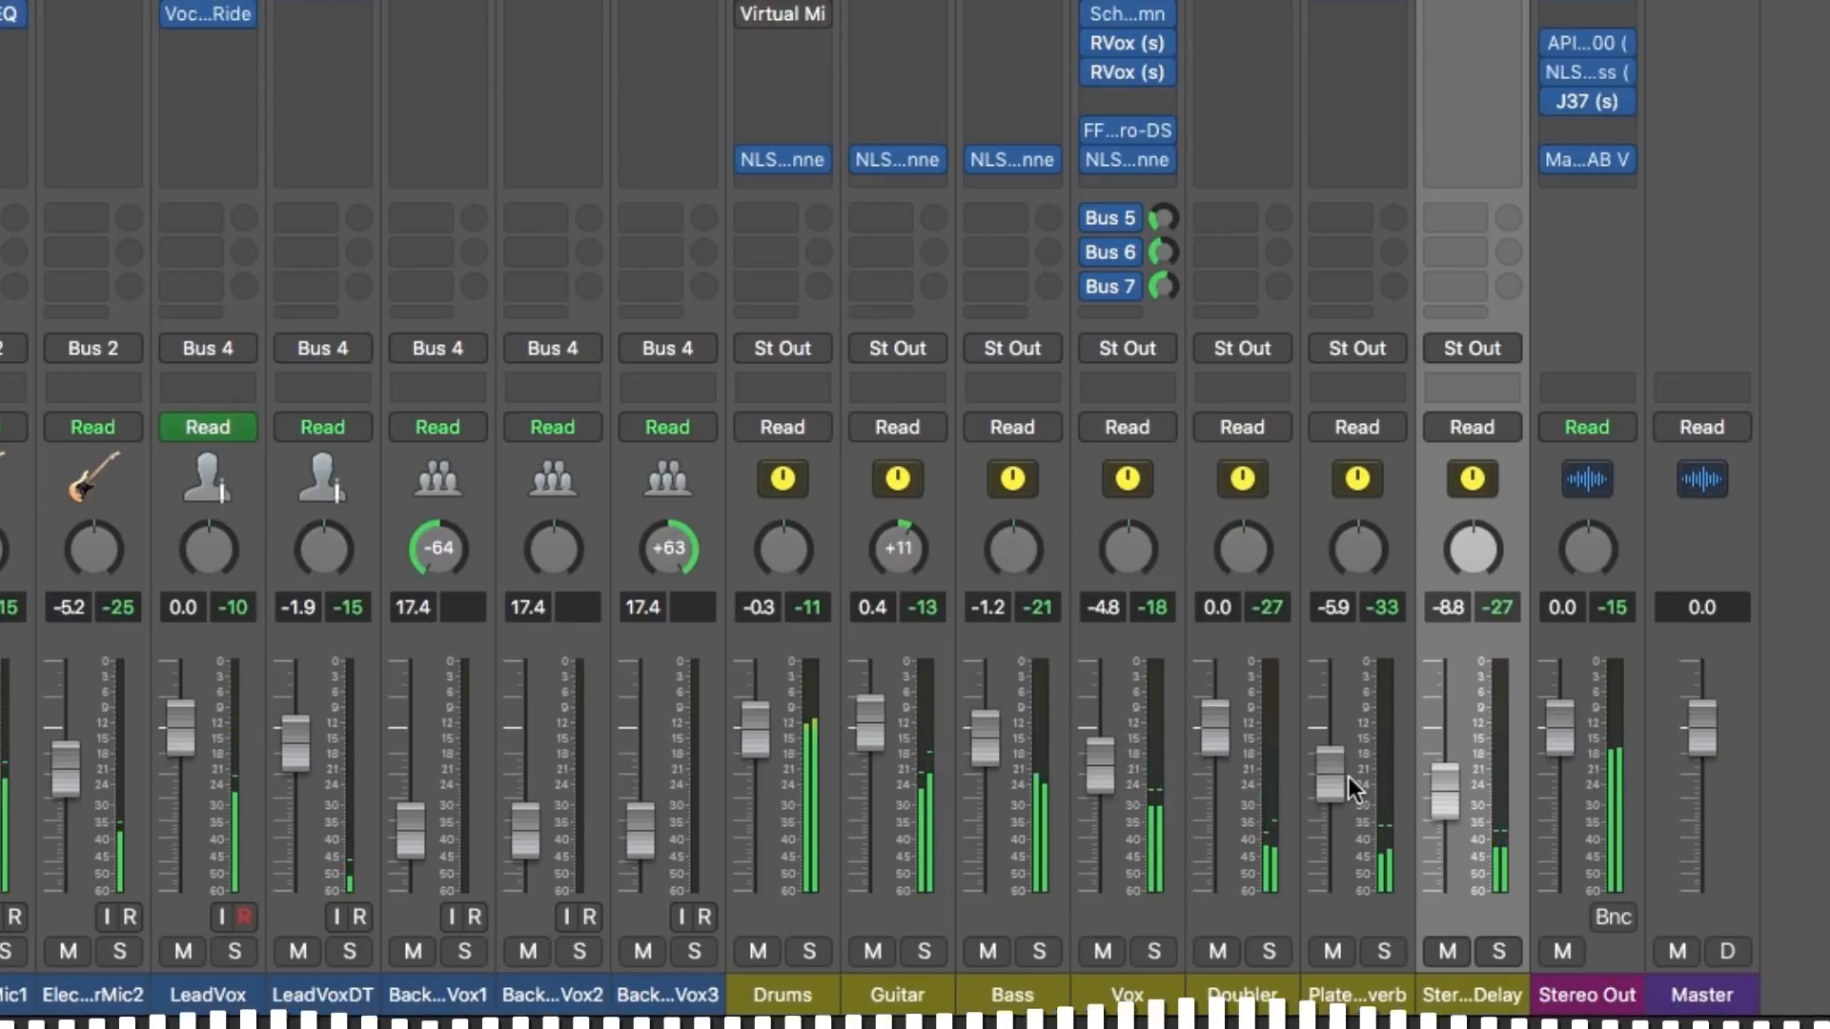
pyautogui.press('space')
# Step: Select the Plate Reverb and Stereo Delay channels together and compare the playing mix with both muted and unmuted
pyautogui.keyDown('shift'); pyautogui.click(1395, 633); pyautogui.keyUp('shift')
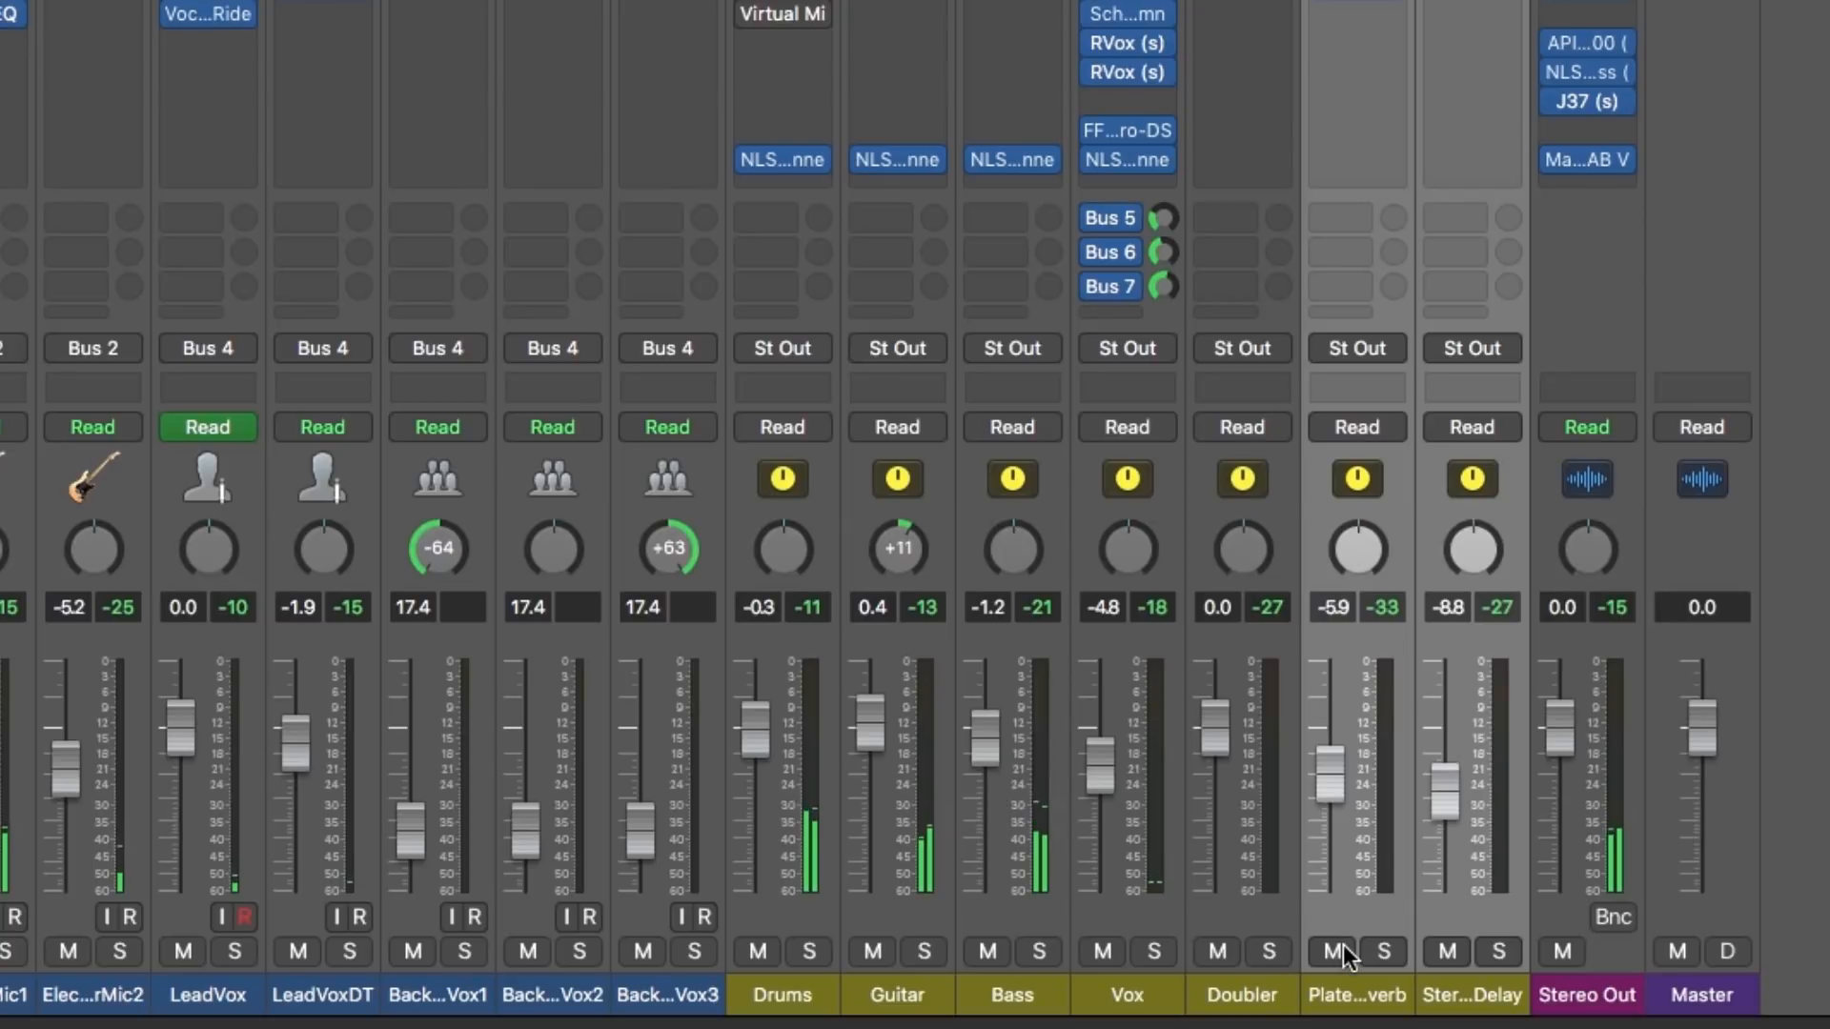
pyautogui.click(1335, 952)
pyautogui.press('space')
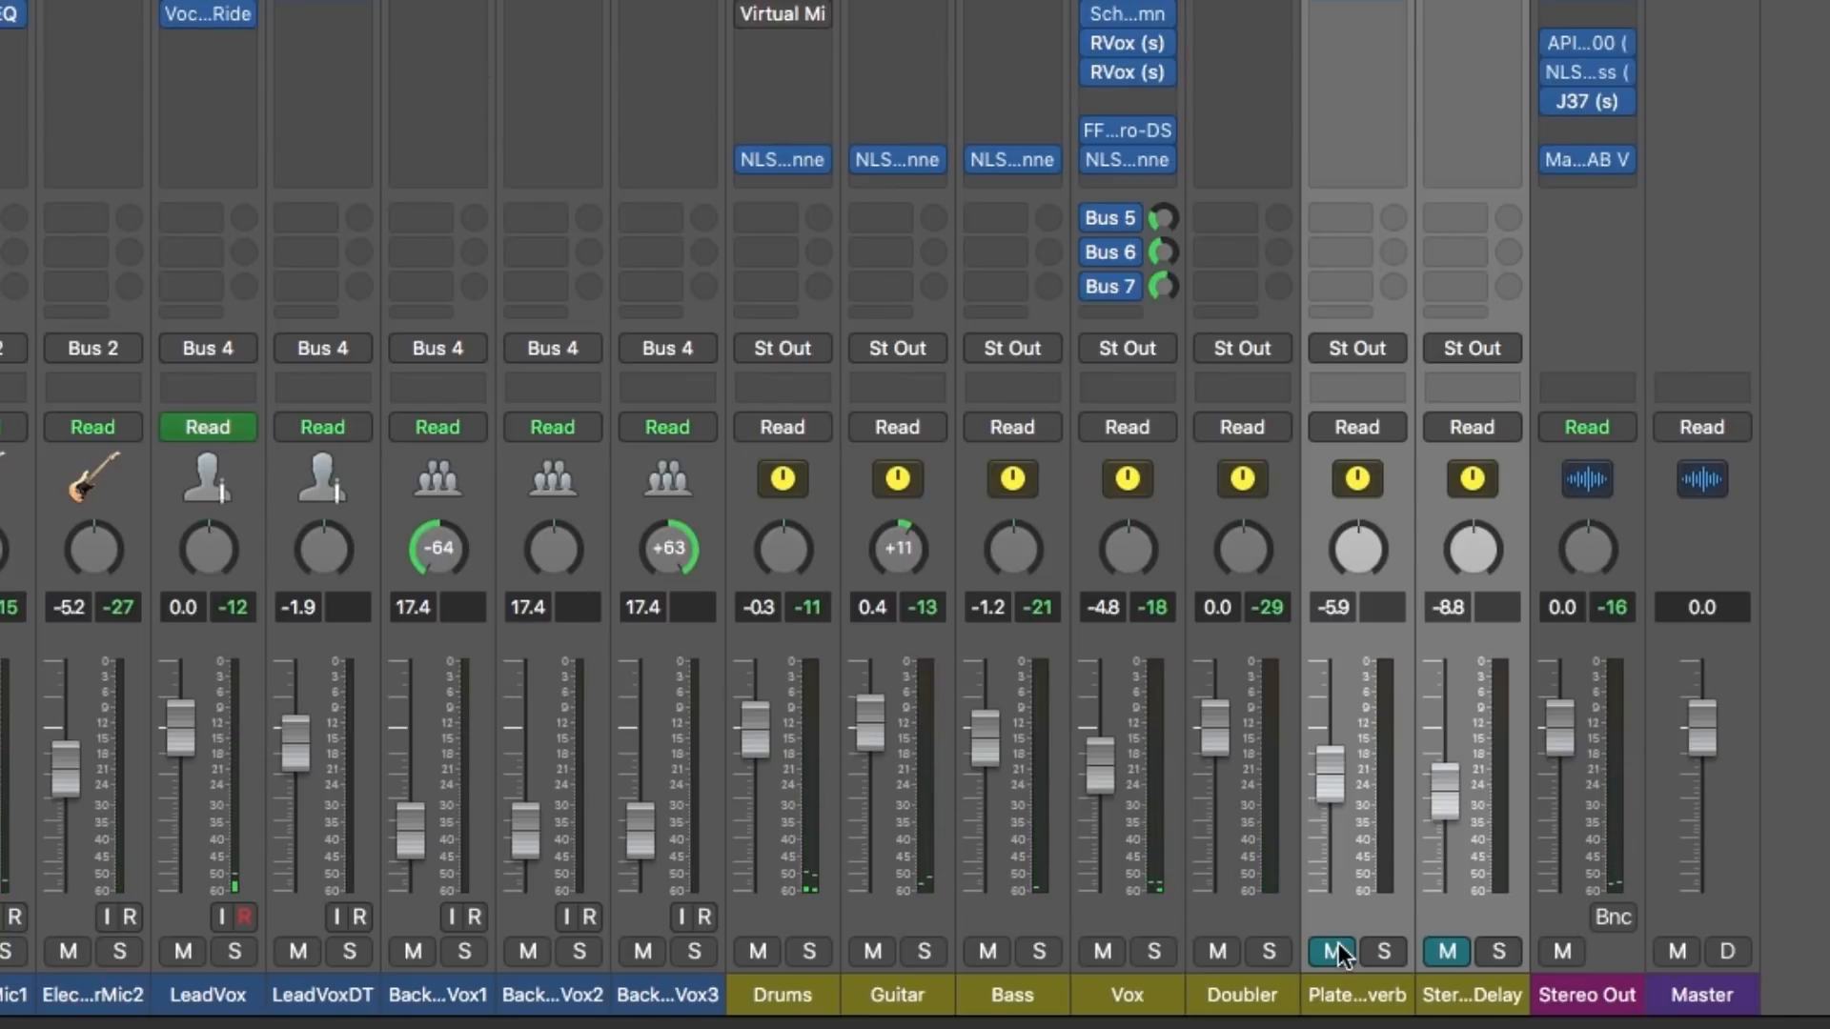
pyautogui.click(1338, 951)
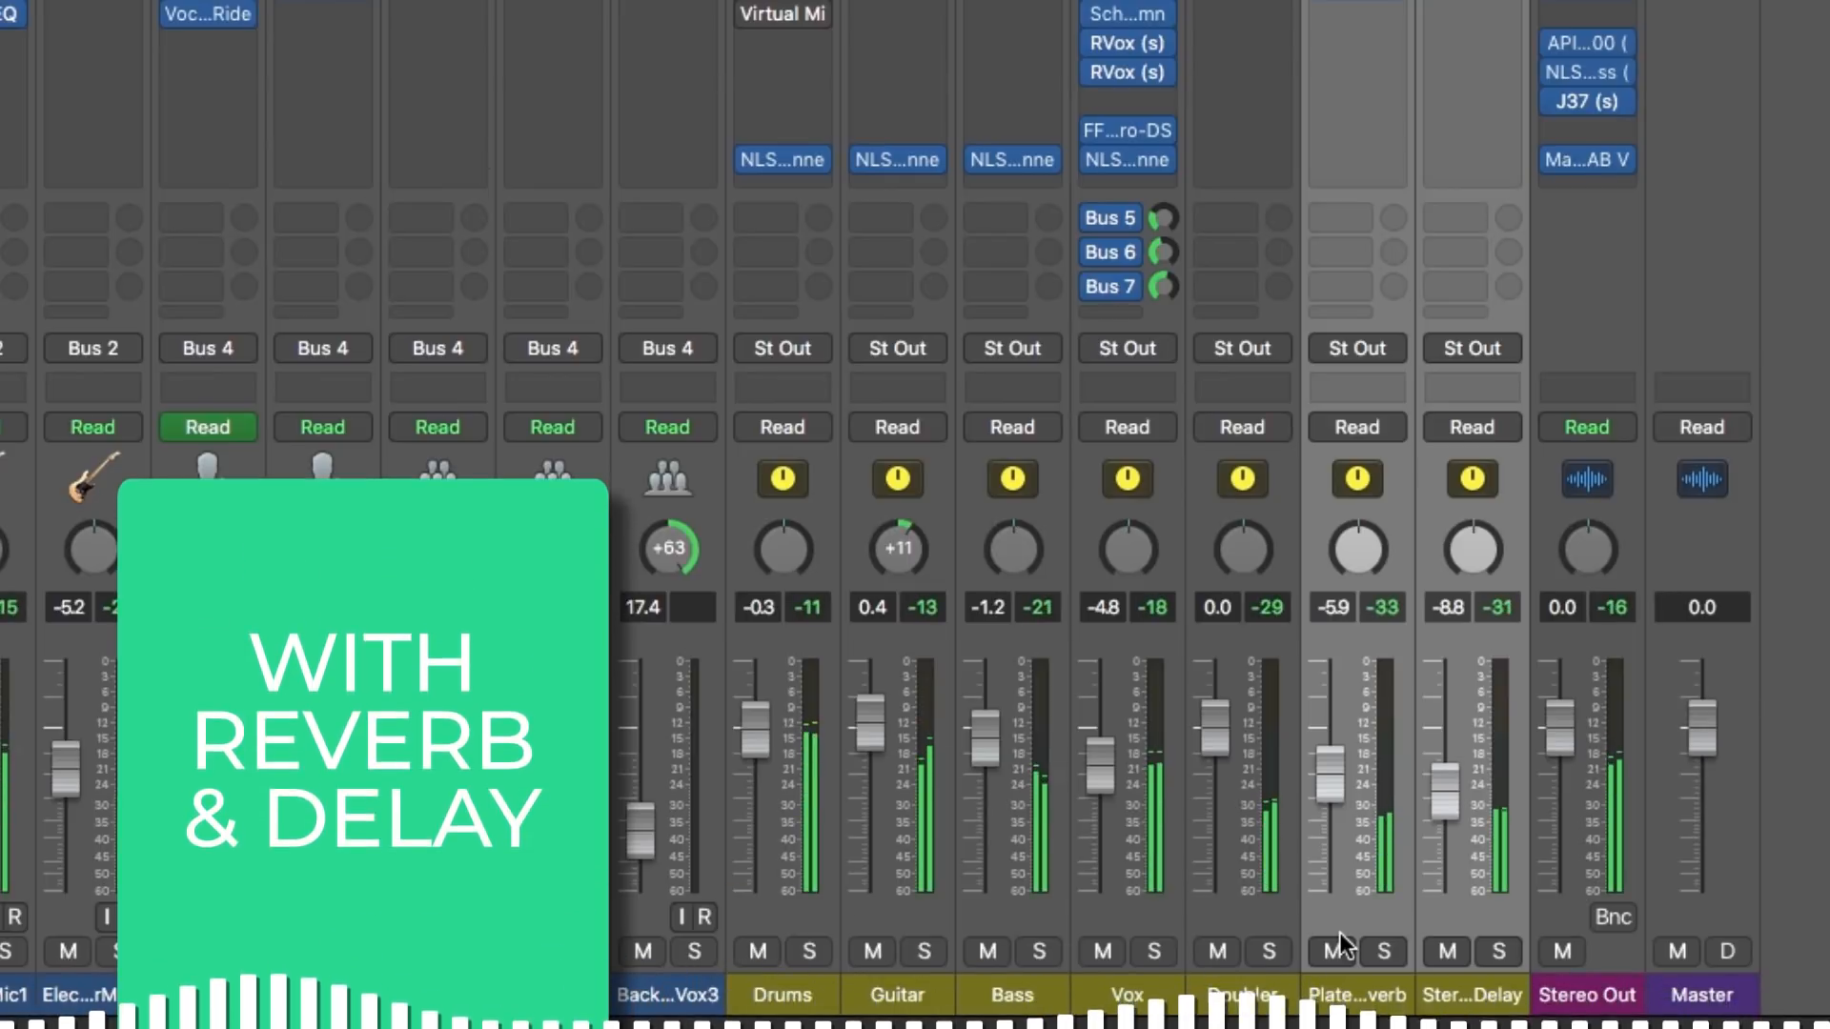
pyautogui.click(1331, 949)
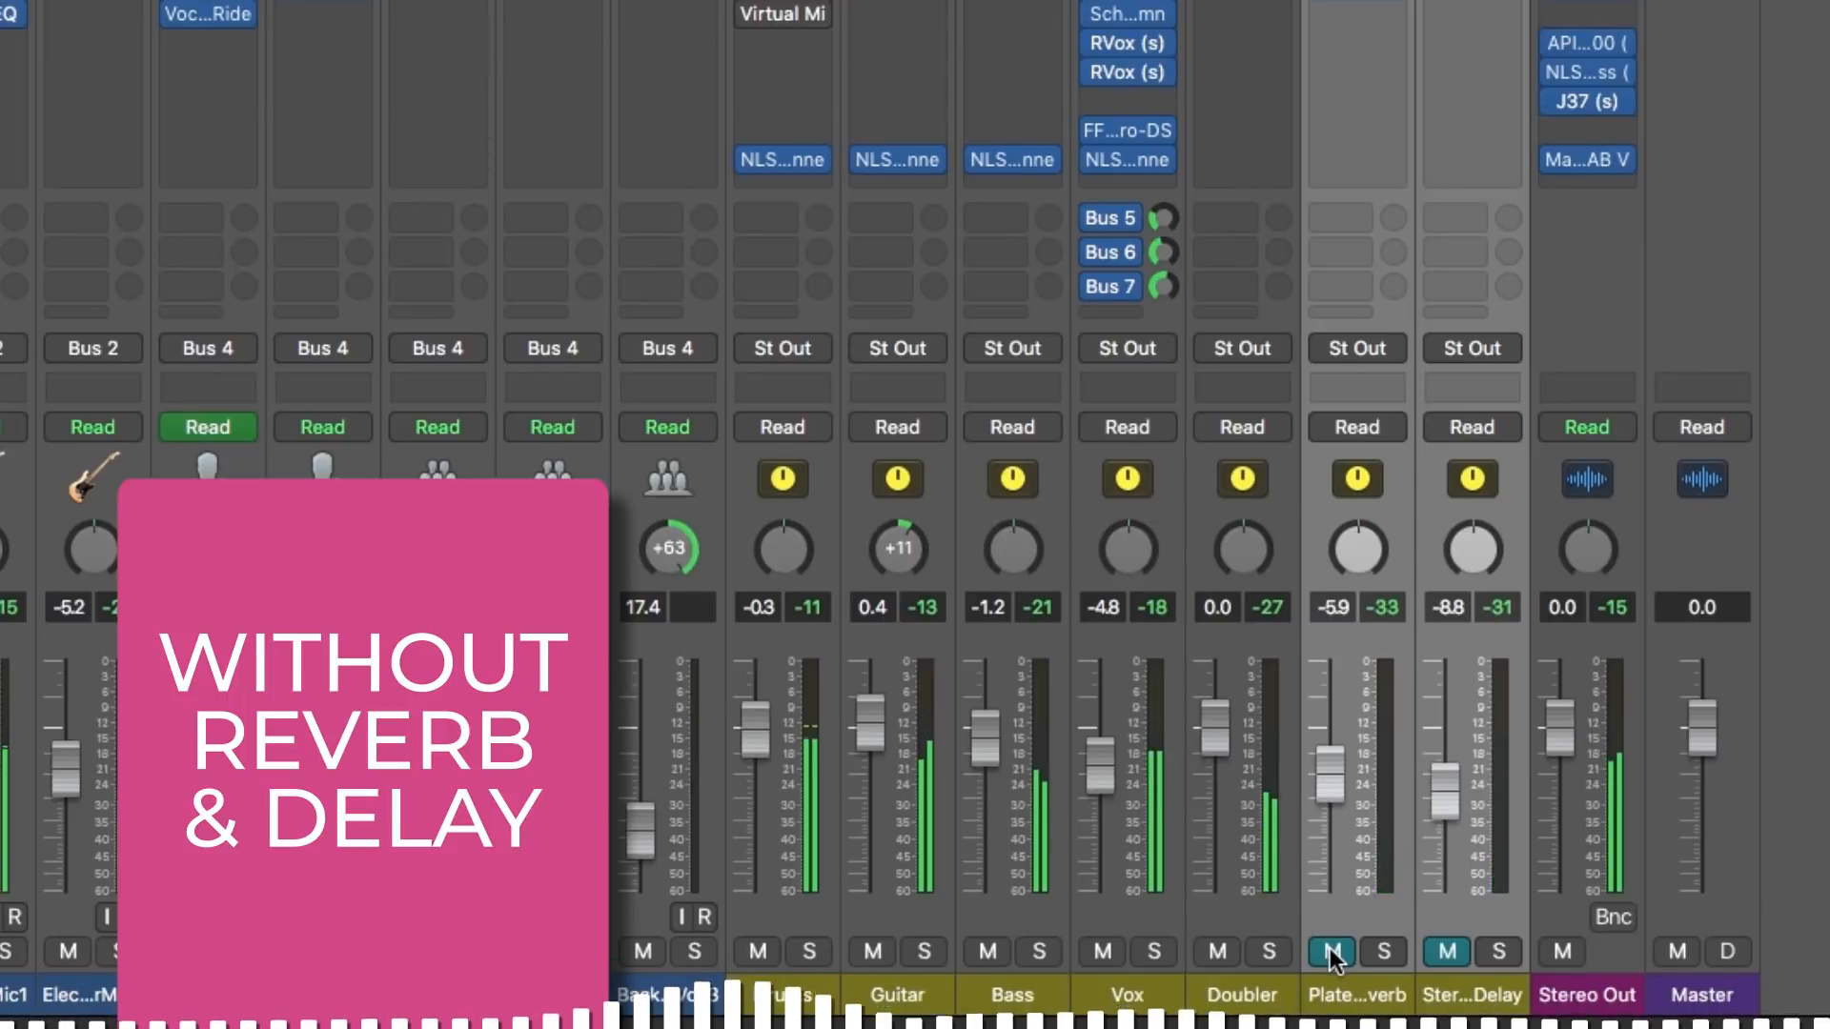
pyautogui.click(1332, 949)
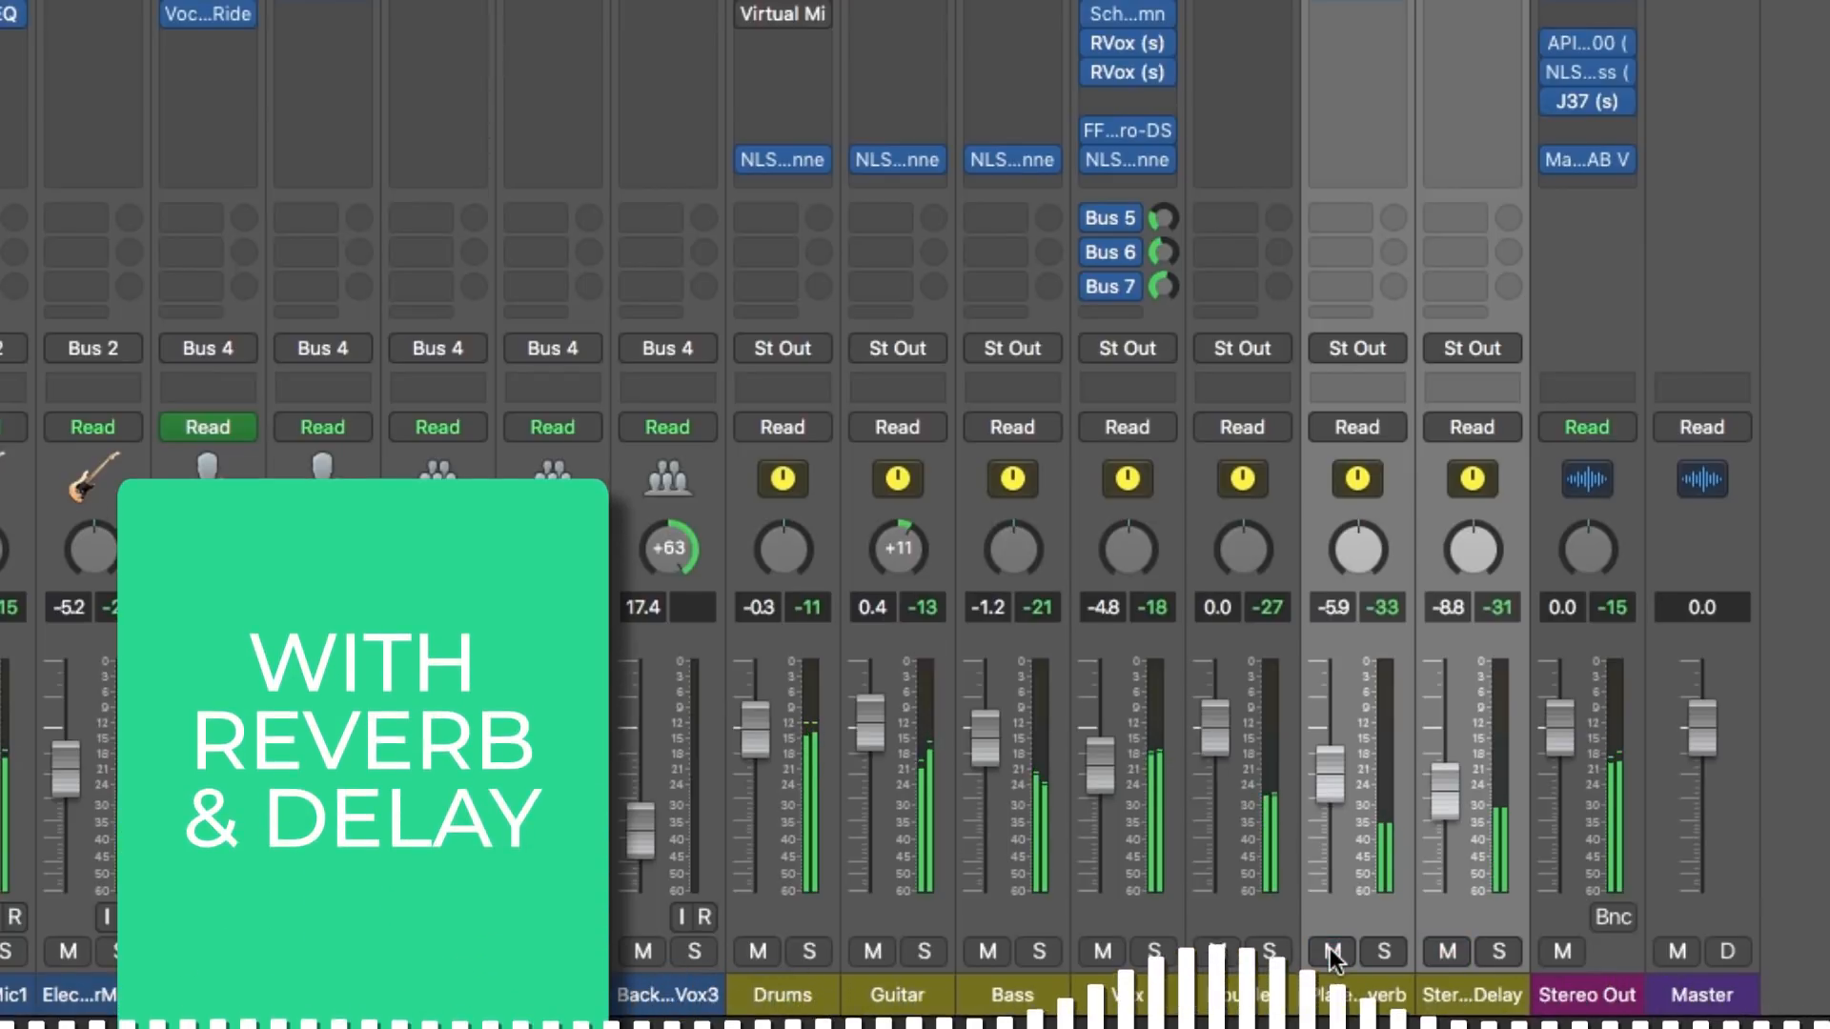
# Step: Raise the selected effect faders together to -4.7 dB for Plate Reverb and -7.6 dB for Stereo Delay, comparing the mix muted and unmuted
pyautogui.moveTo(1342, 783); pyautogui.dragTo(1345, 769)
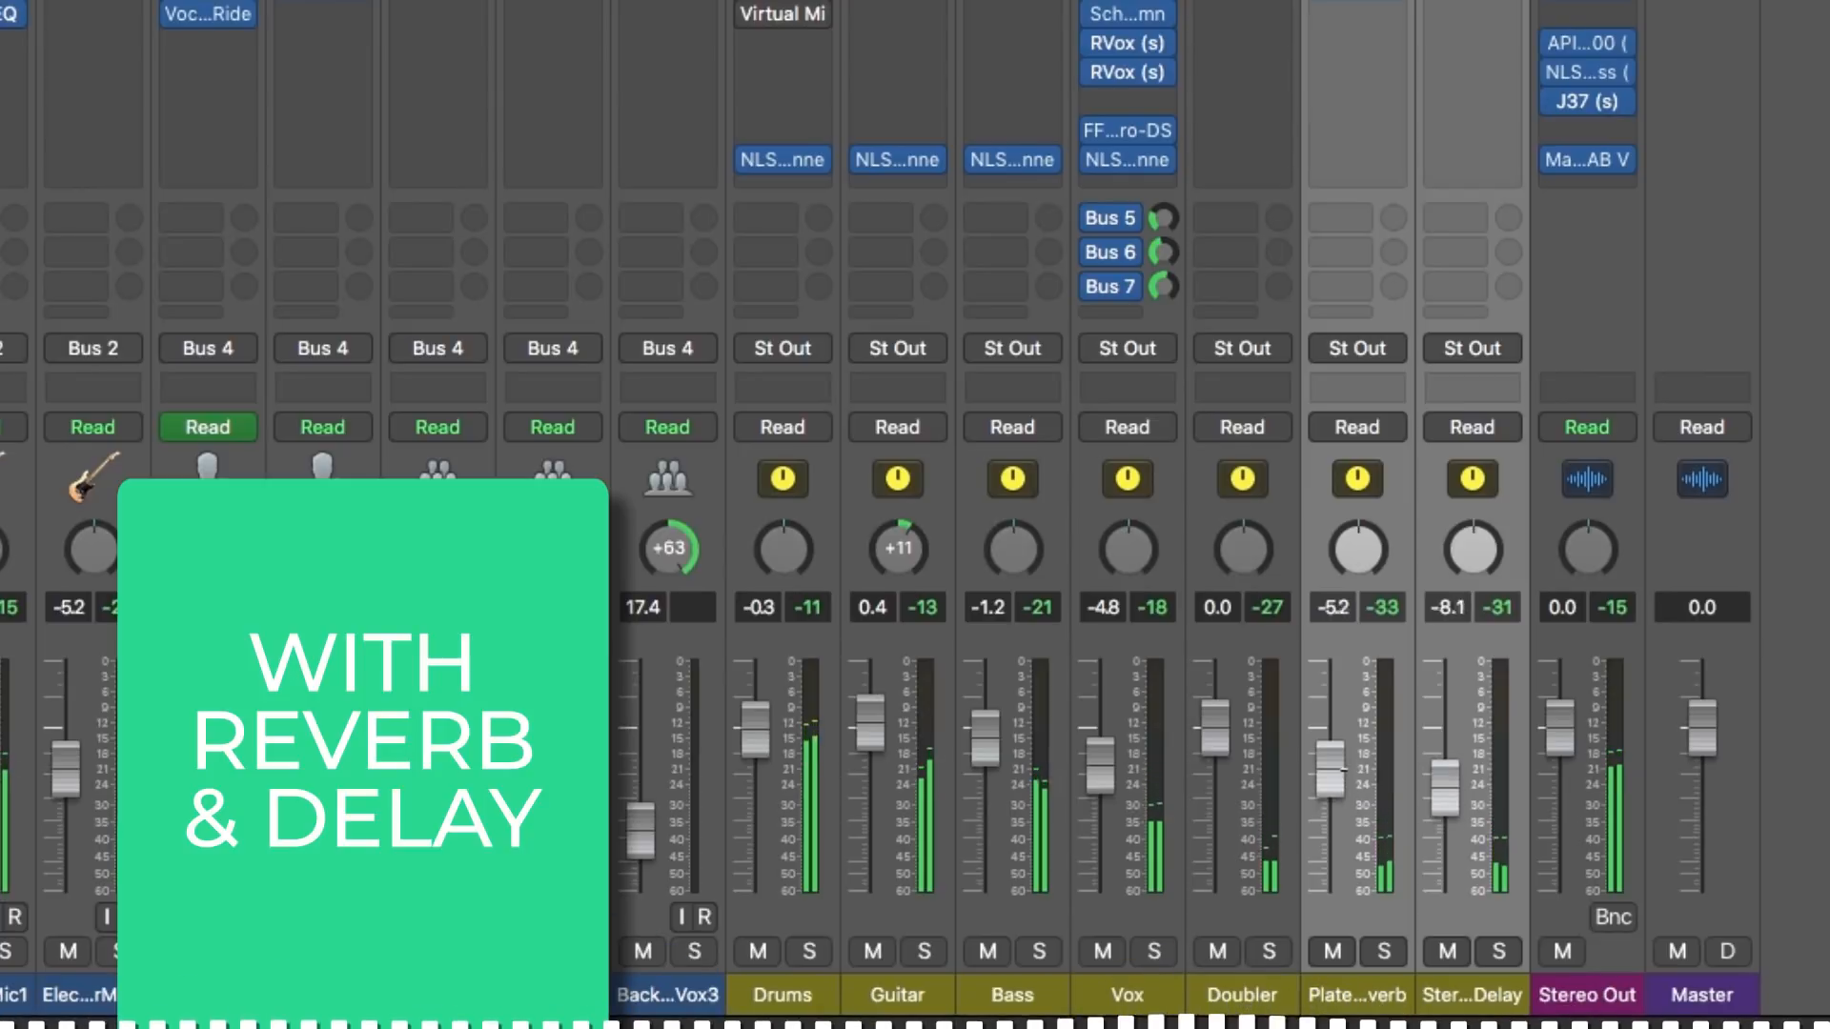
pyautogui.click(1331, 950)
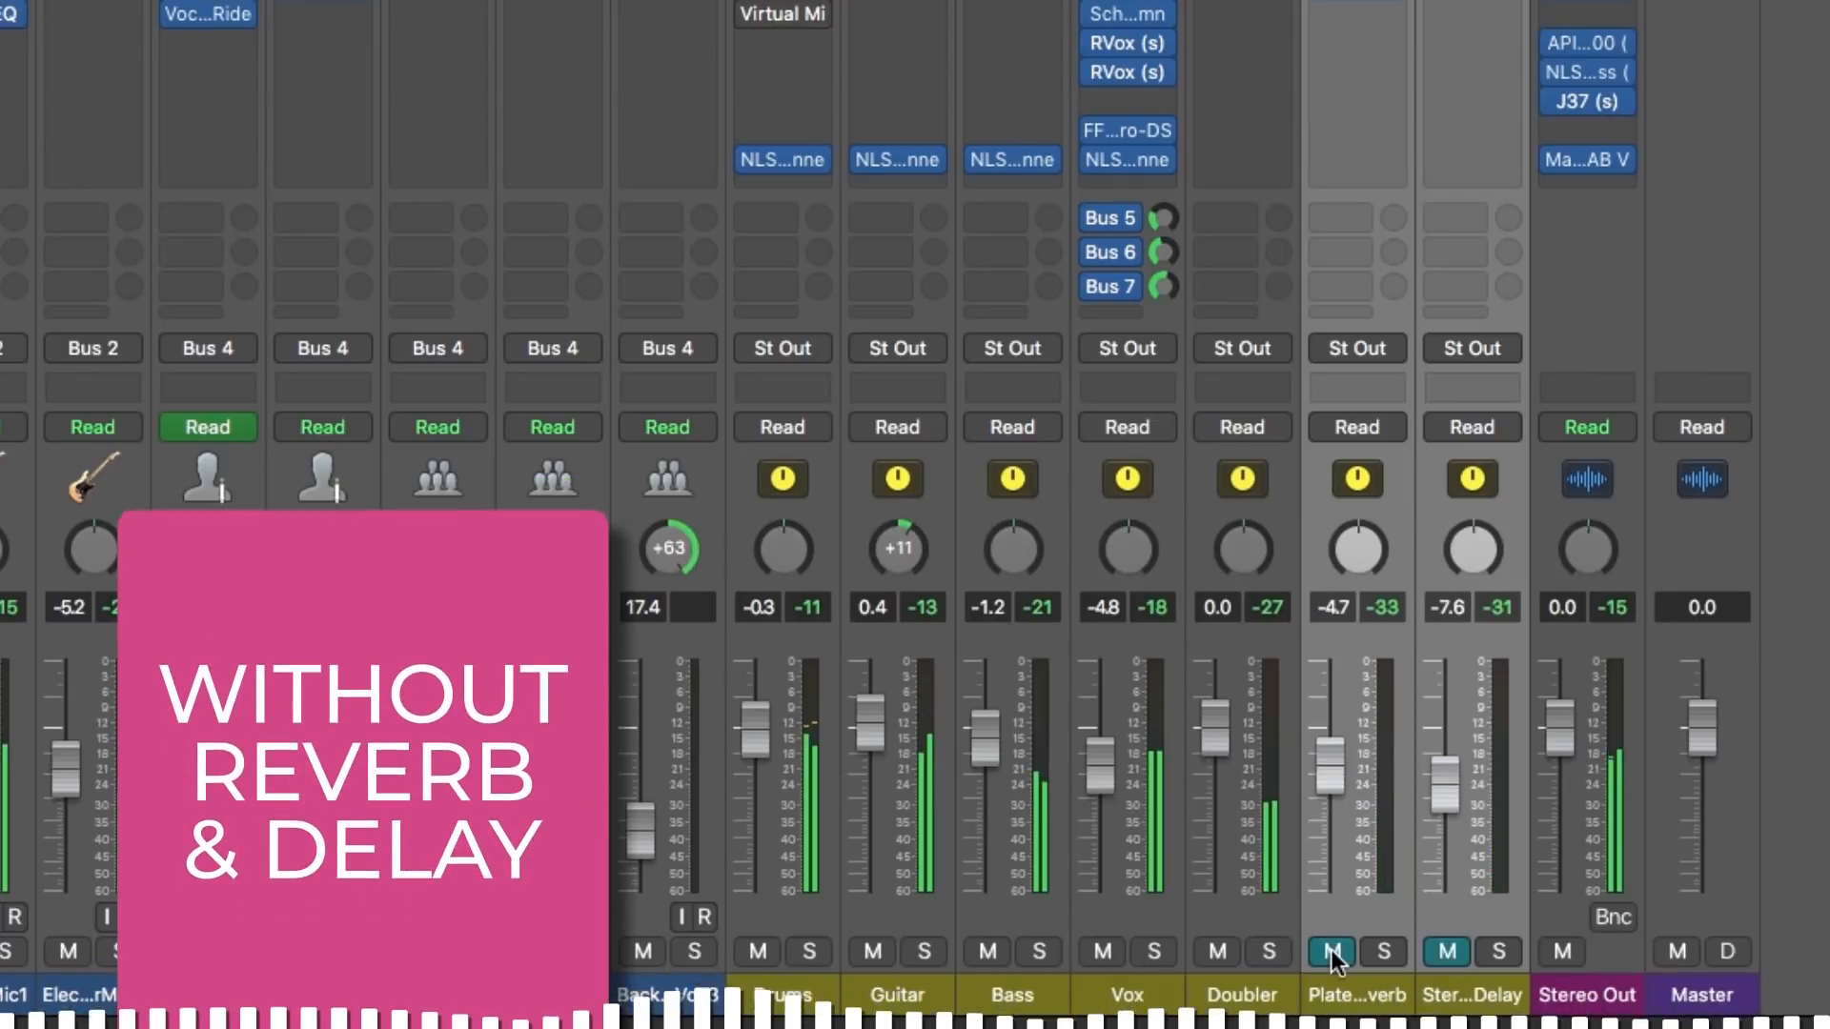
pyautogui.click(1331, 950)
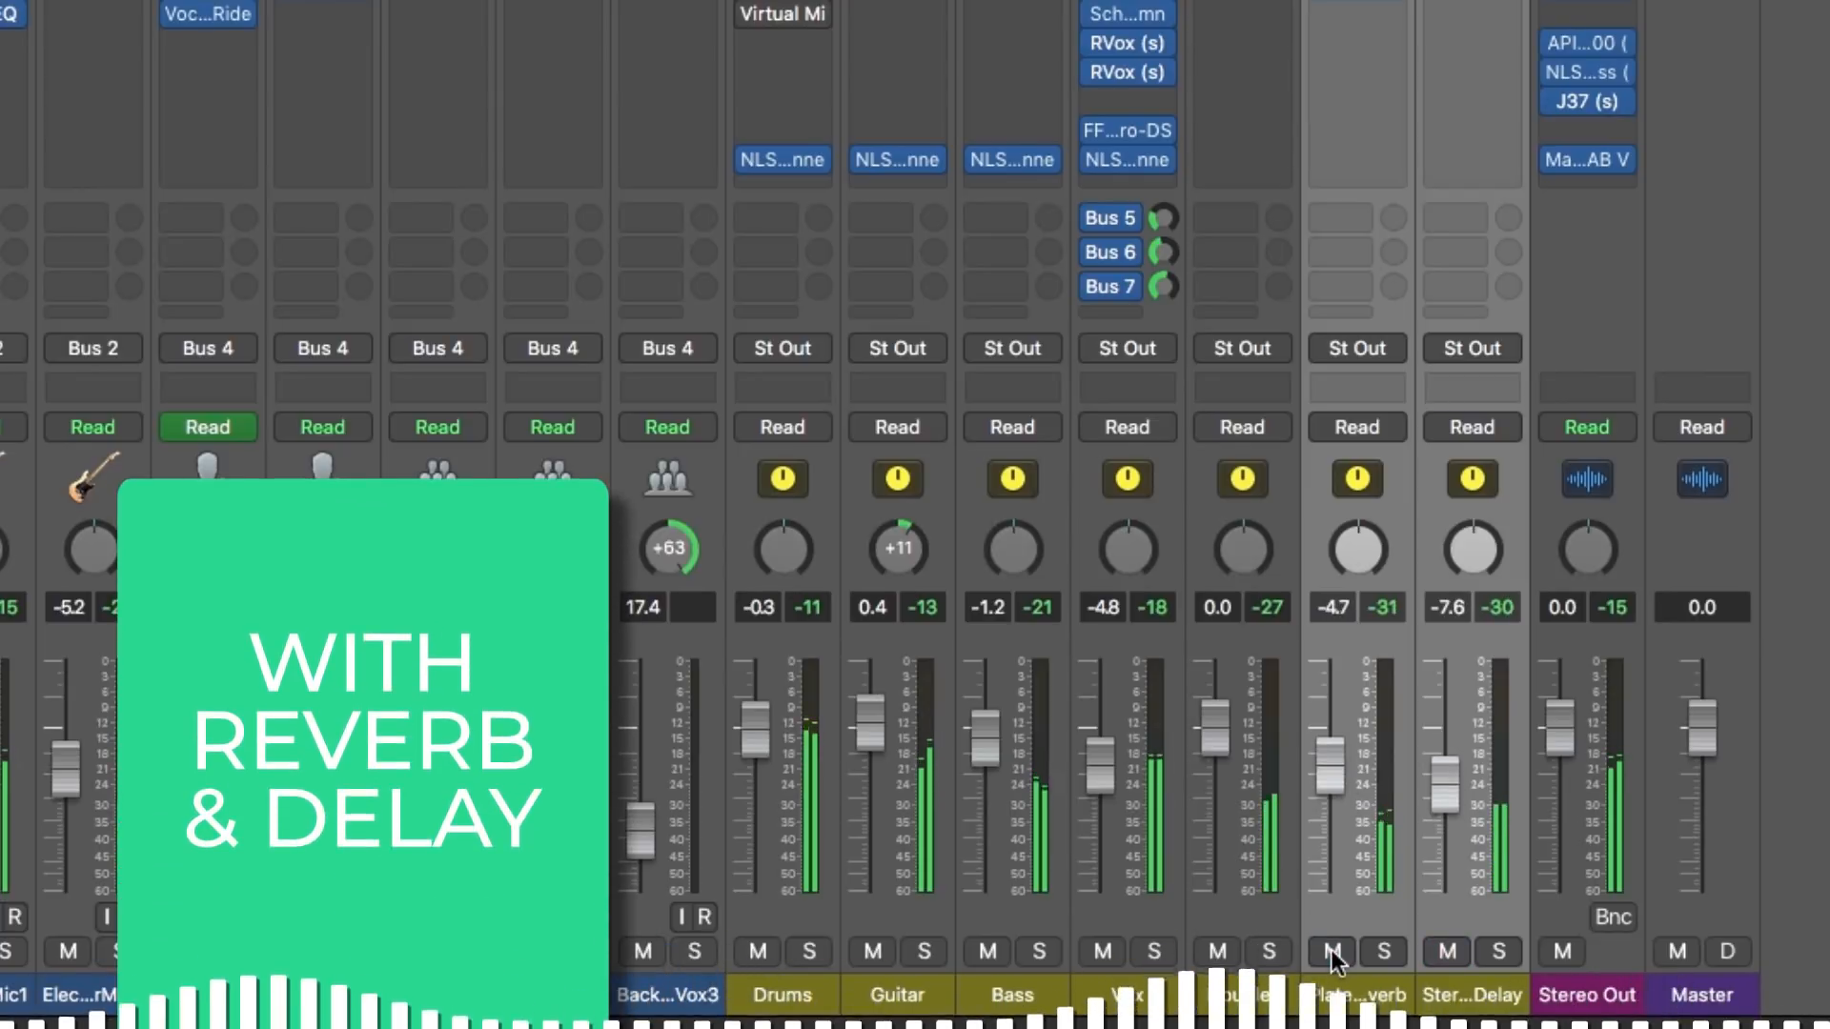